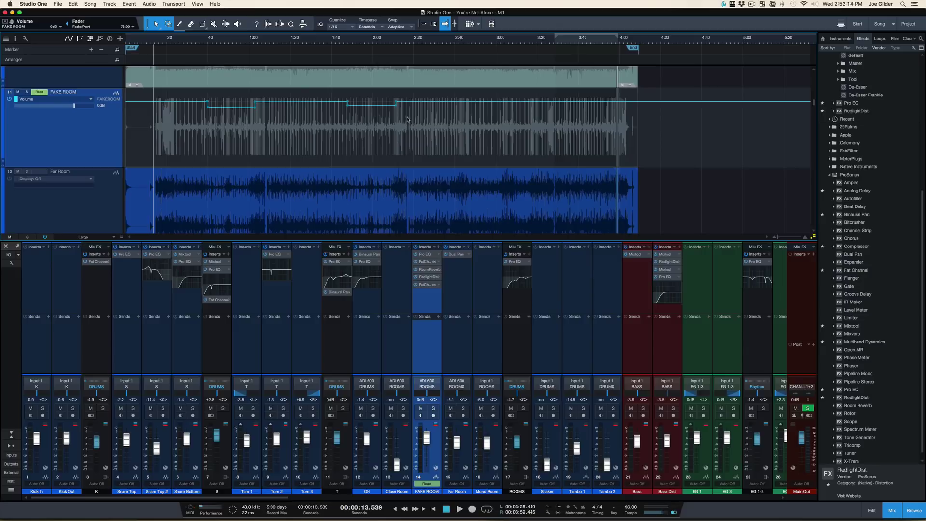
{"action": "left_click_drag", "start_coordinate": [493, 10], "coordinate": [269, 122]}
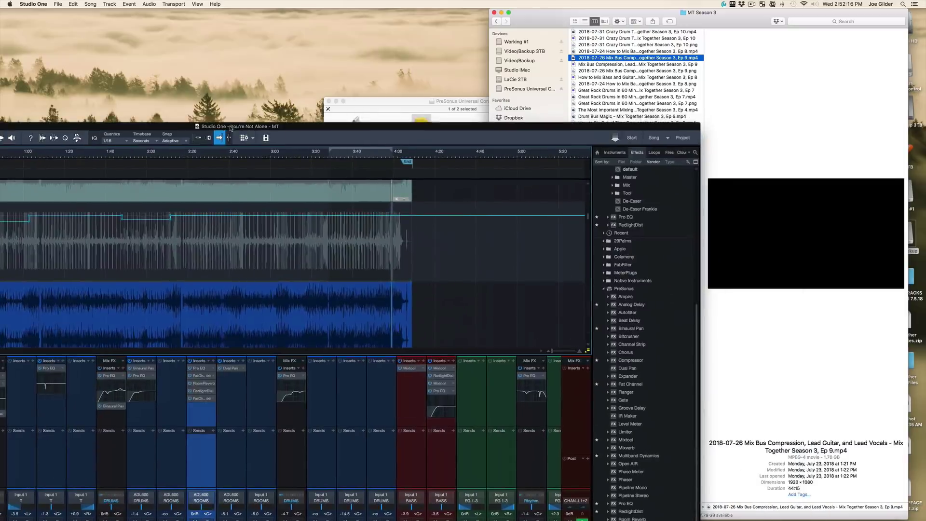
{"action": "double_click", "coordinate": [269, 123]}
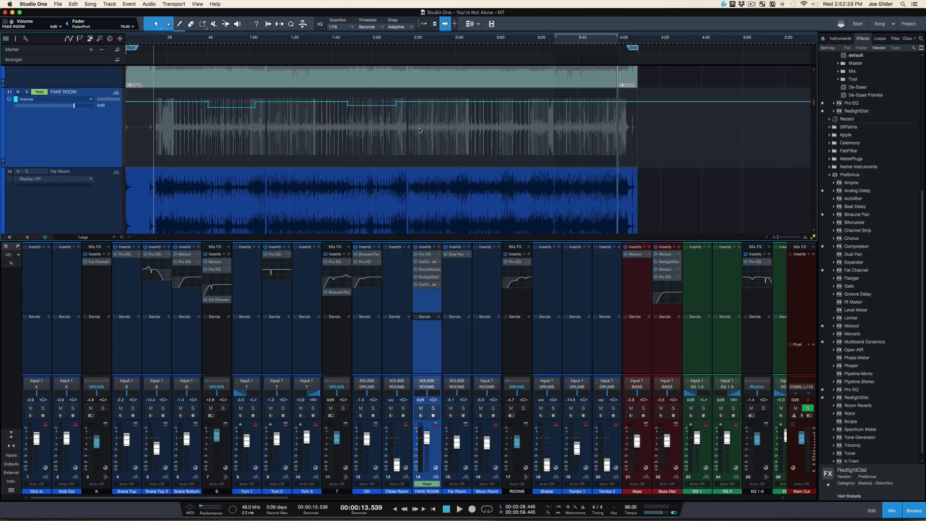
Delete the dips from the FAKE ROOM track's volume automation and bounce the track's audio events into a single event.
{"action": "left_click_drag", "start_coordinate": [446, 126], "coordinate": [87, 94]}
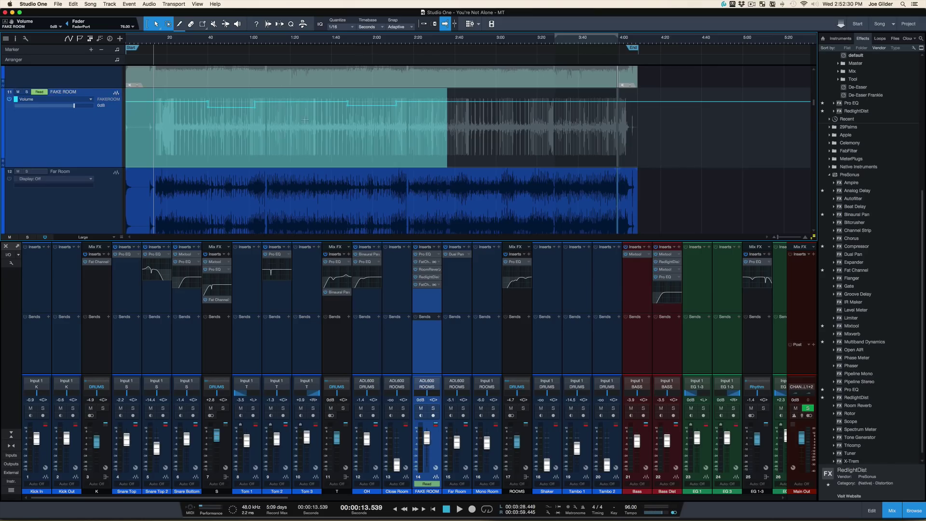
{"action": "key", "text": "Delete"}
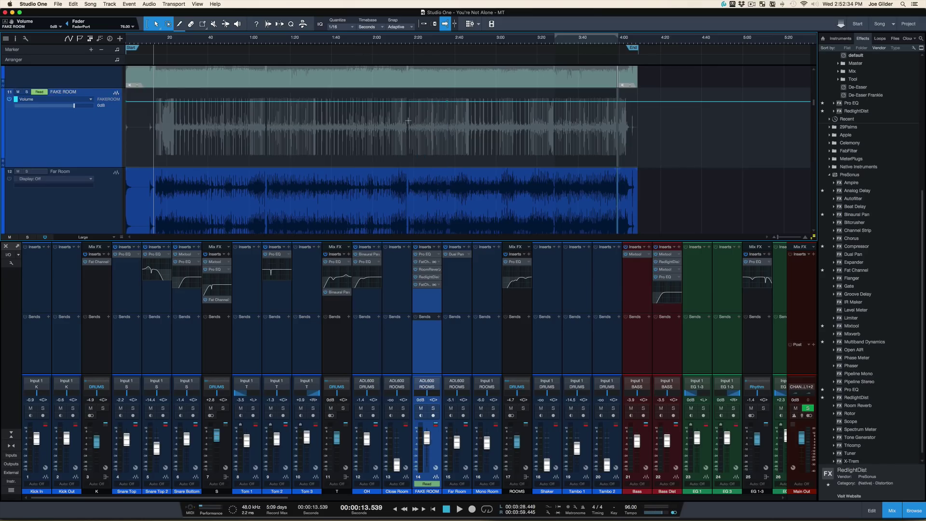
{"action": "key", "text": "a"}
{"action": "left_click_drag", "start_coordinate": [664, 148], "coordinate": [514, 149]}
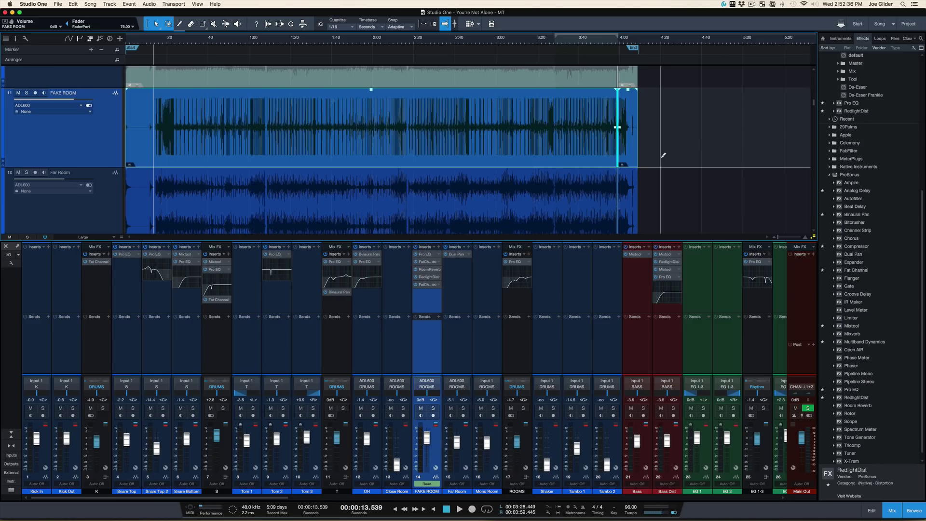
{"action": "key", "text": "super+b"}
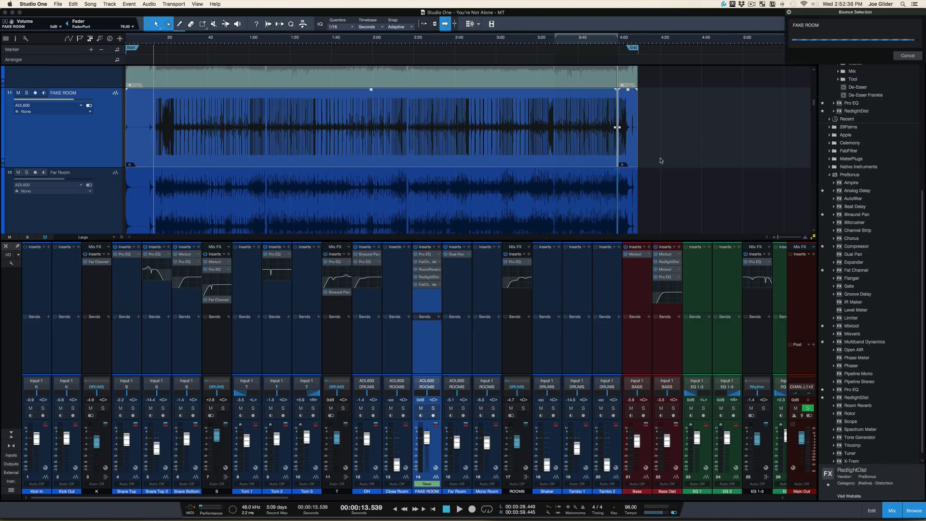
Audition the bounced FAKE ROOM track in solo with the track inspector shown, and save the song.
{"action": "key", "text": "s"}
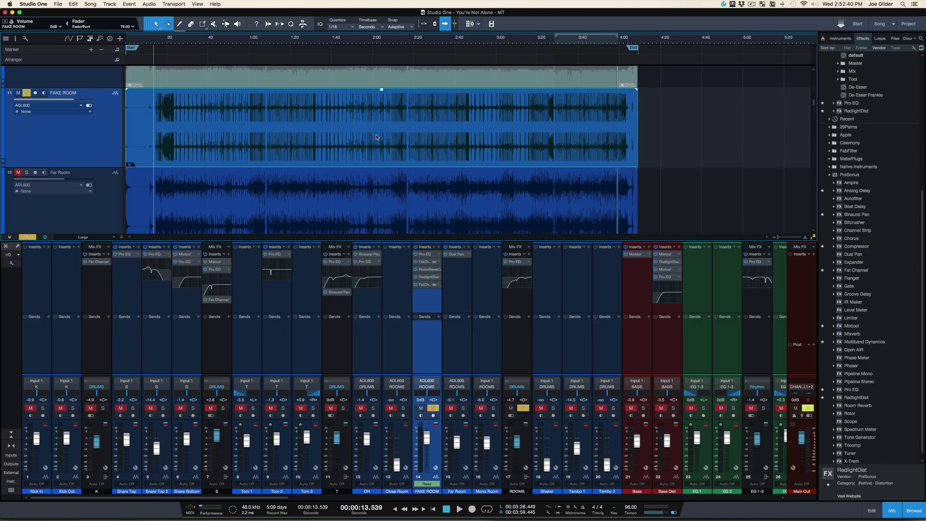
{"action": "key", "text": "space"}
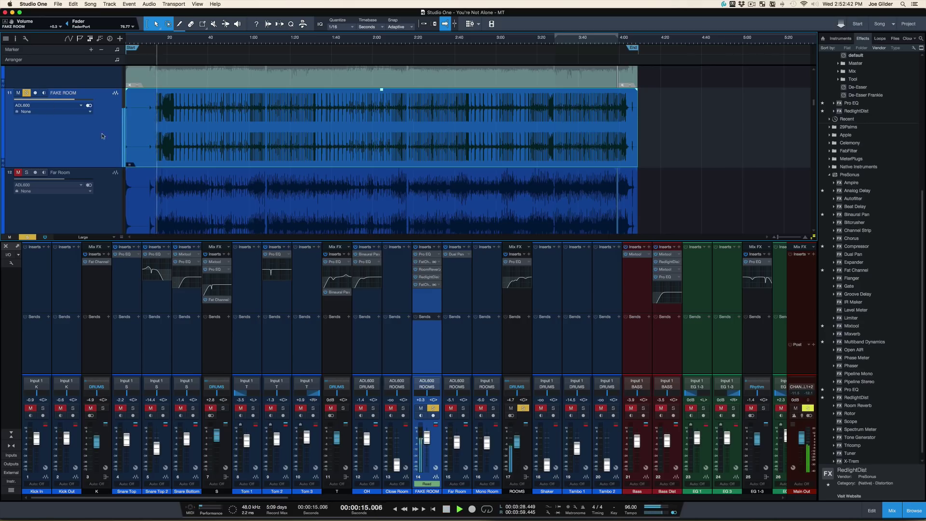
{"action": "key", "text": "F3"}
{"action": "key", "text": "F3"}
{"action": "key", "text": "F4"}
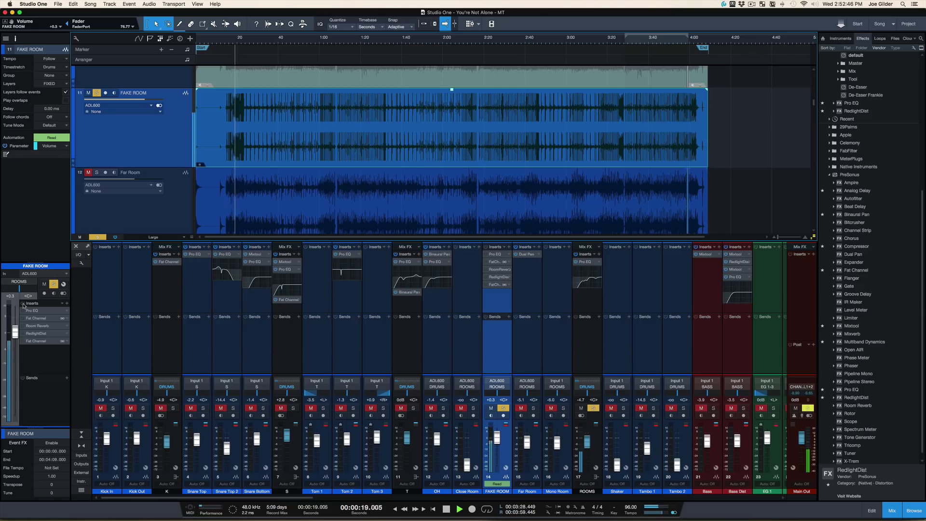
{"action": "key", "text": "space"}
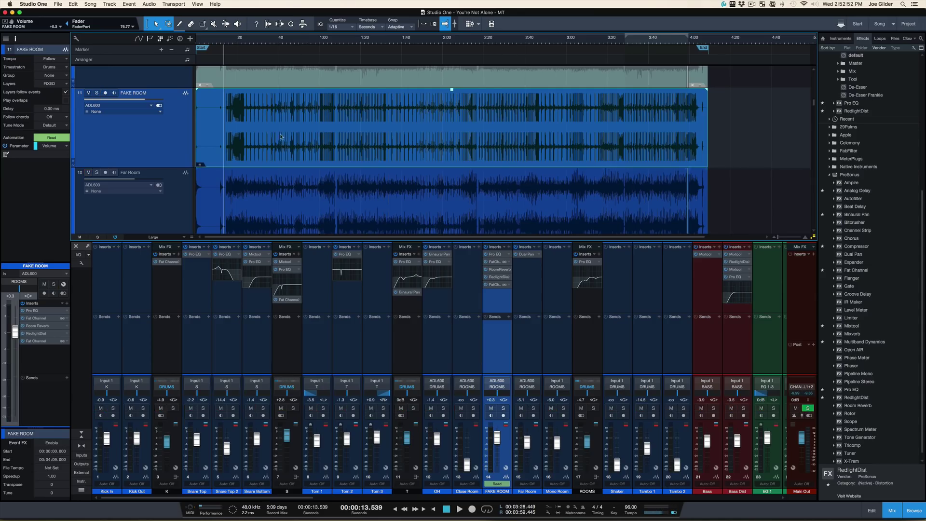
{"action": "key", "text": "super+s"}
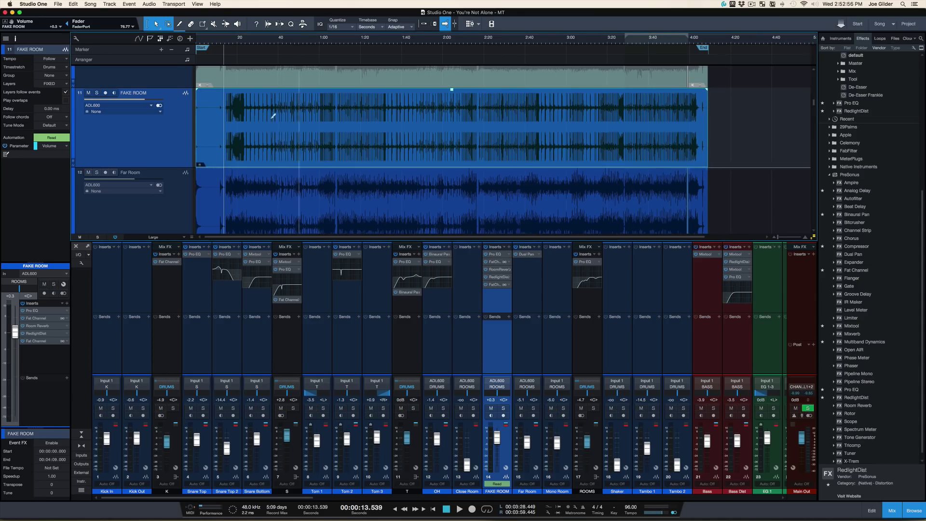
Split out the FAKE ROOM section from about 0:24 to 0:57 and lower that event's gain.
{"action": "left_click", "coordinate": [247, 121], "text": "alt"}
{"action": "left_click", "coordinate": [312, 123], "text": "alt"}
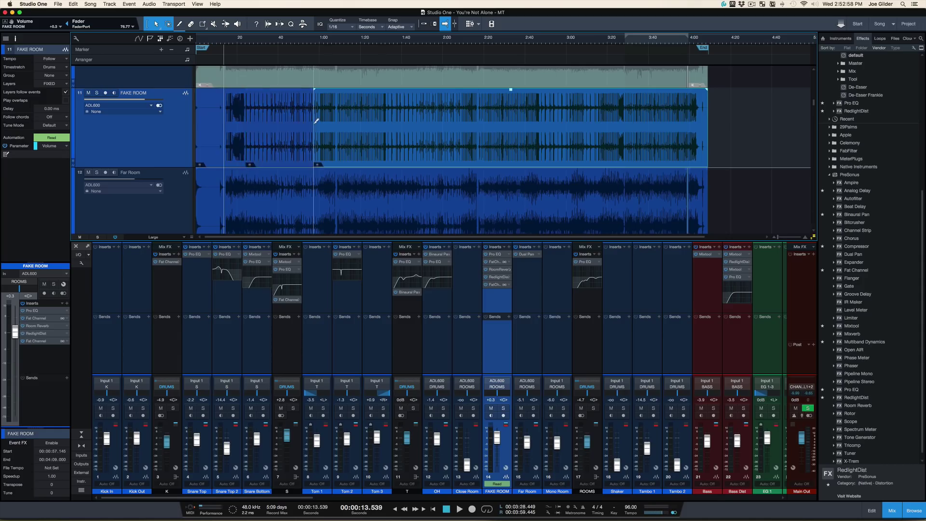
{"action": "left_click", "coordinate": [287, 143]}
{"action": "key", "text": "x"}
{"action": "key", "text": "alt+Down"}
{"action": "key", "text": "alt+Down"}
{"action": "key", "text": "alt+Down"}
{"action": "key", "text": "alt+Down"}
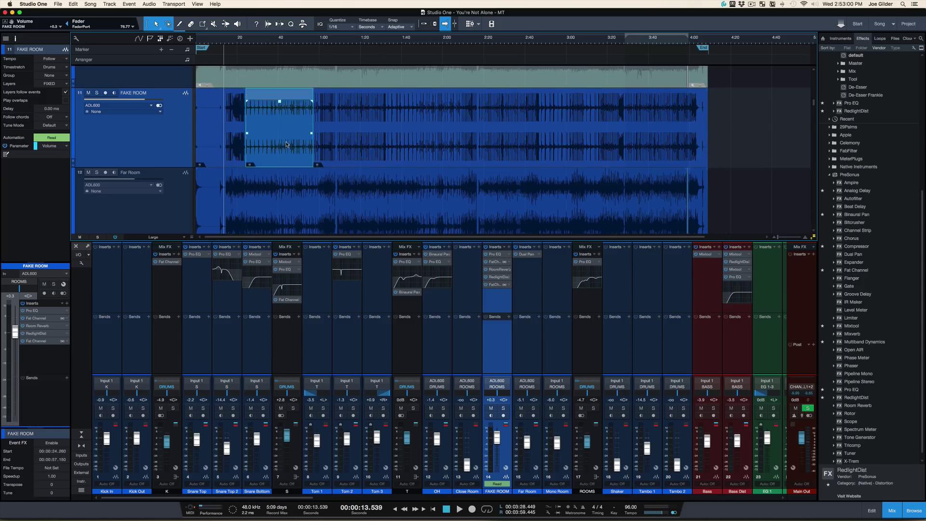
Try raising and lowering the split FAKE ROOM section's gain, and undo the gain changes and splits.
{"action": "key", "text": "alt+Up"}
{"action": "key", "text": "alt+Up"}
{"action": "key", "text": "alt+Up"}
{"action": "key", "text": "alt+Up"}
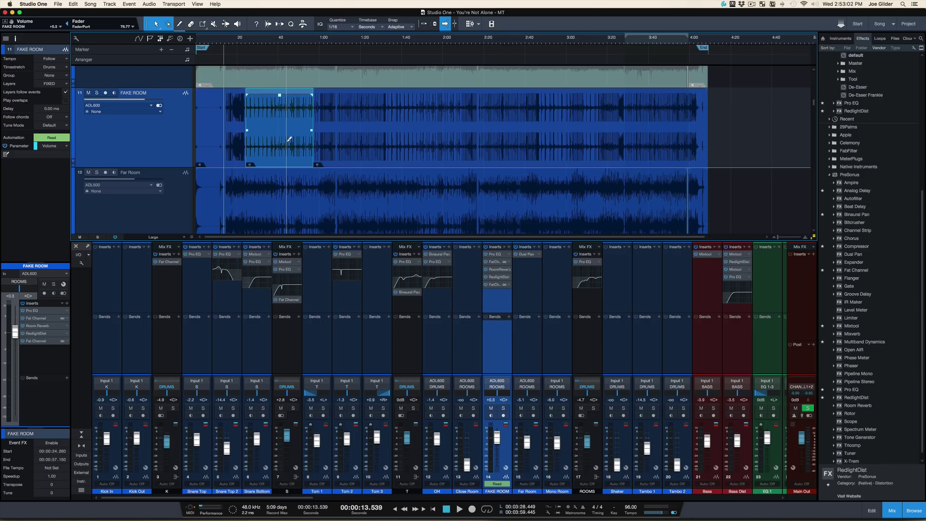
{"action": "key", "text": "alt+Down"}
{"action": "key", "text": "alt+Down"}
{"action": "key", "text": "alt+Down"}
{"action": "key", "text": "alt+Down"}
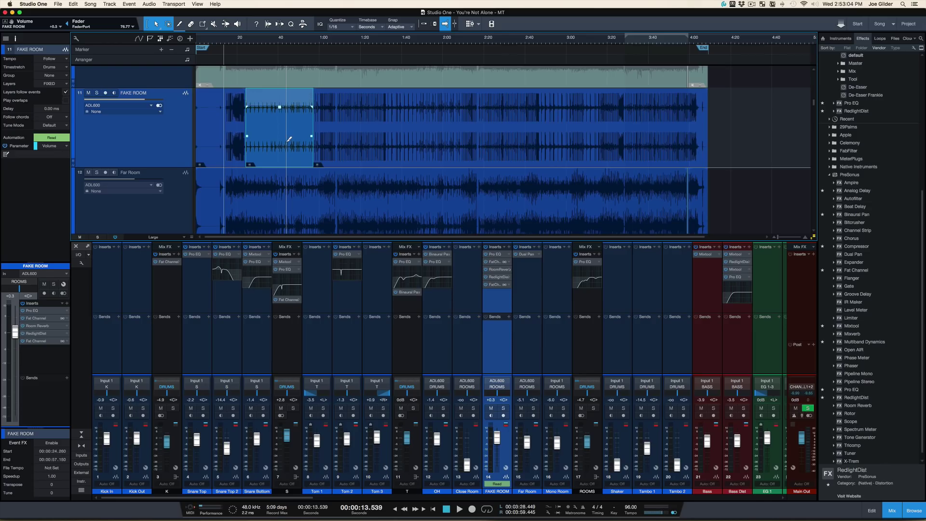
{"action": "key", "text": "alt+Up"}
{"action": "key", "text": "alt+Up"}
{"action": "key", "text": "alt+Up"}
{"action": "key", "text": "alt+Up"}
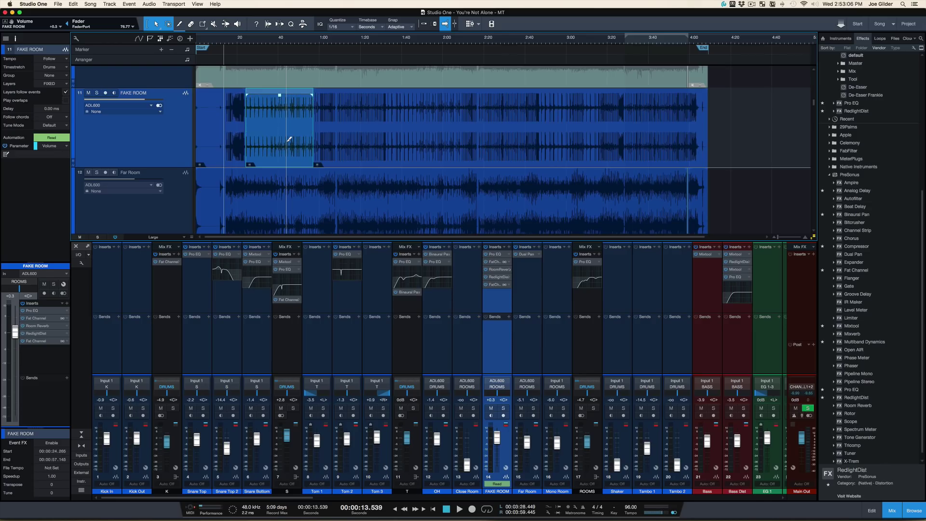
{"action": "key", "text": "alt+Up"}
{"action": "key", "text": "alt+Up"}
{"action": "key", "text": "super+z"}
{"action": "key", "text": "super+z"}
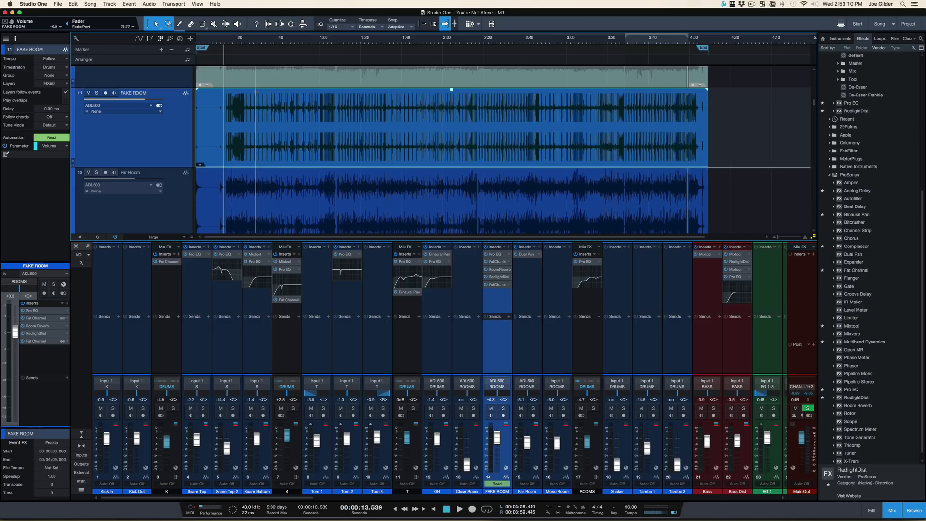
Show the FAKE ROOM volume automation and place the playback cursor at about 0:24 in a closer timeline view.
{"action": "key", "text": "a"}
{"action": "key", "text": "a"}
{"action": "key", "text": "a"}
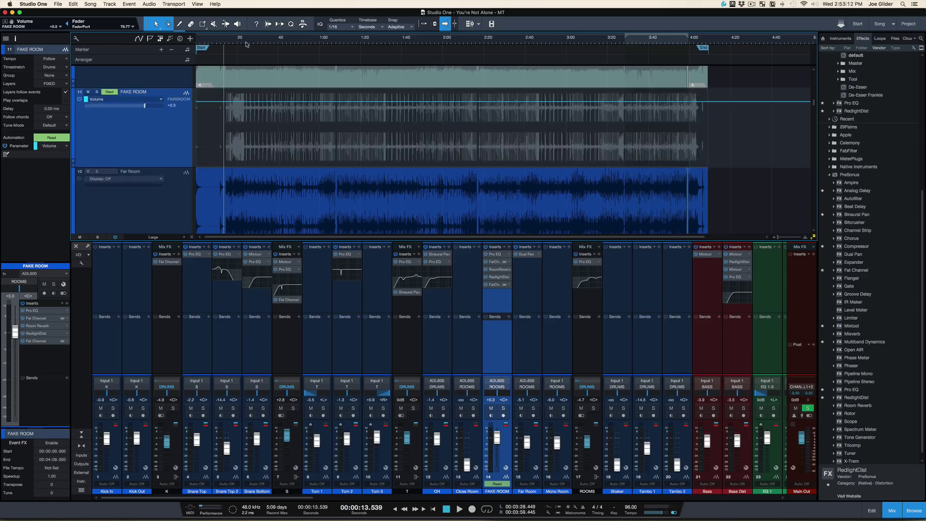
{"action": "left_click", "coordinate": [244, 45]}
{"action": "key", "text": "e"}
{"action": "key", "text": "e"}
{"action": "key", "text": "e"}
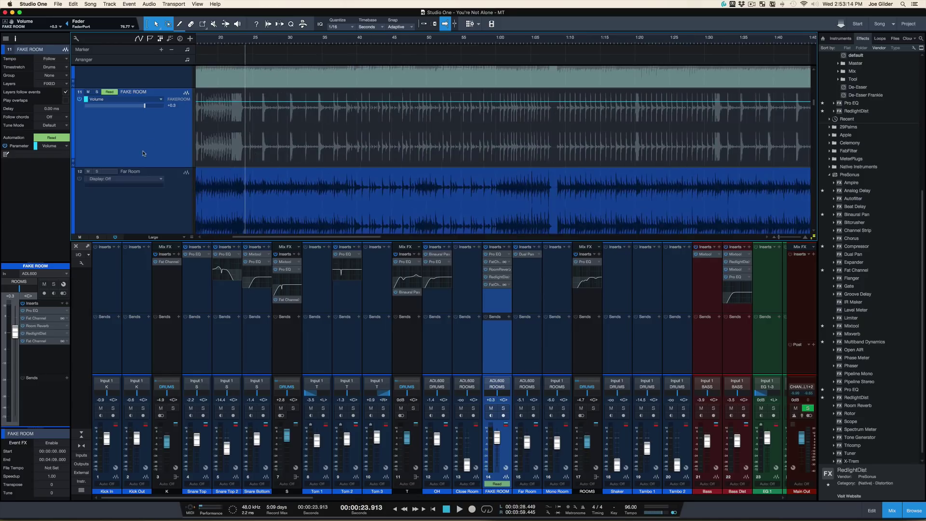
Play the mix from about 0:24, try changing the FAKE ROOM volume automation there, and undo the change.
{"action": "key", "text": "space"}
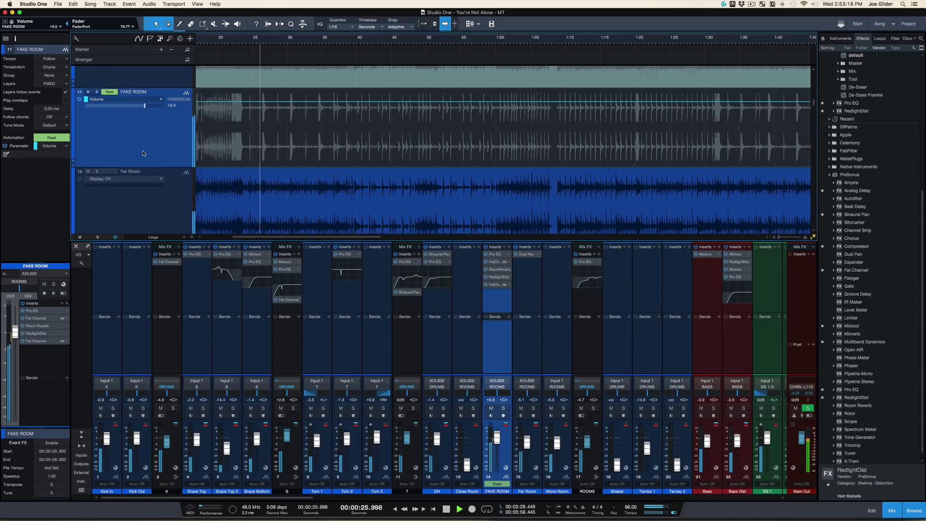
{"action": "key", "text": "space"}
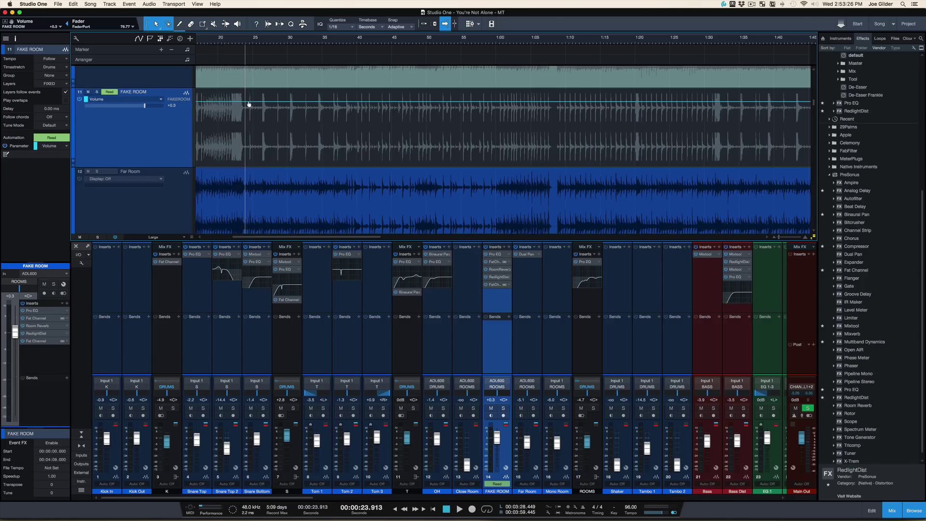
{"action": "left_click_drag", "start_coordinate": [247, 100], "coordinate": [376, 119]}
{"action": "key", "text": "super+z"}
Transform the FAKE ROOM track to rendered audio with Preserve Realtime State enabled.
{"action": "left_click", "coordinate": [128, 4]}
{"action": "mouse_move", "coordinate": [112, 3]}
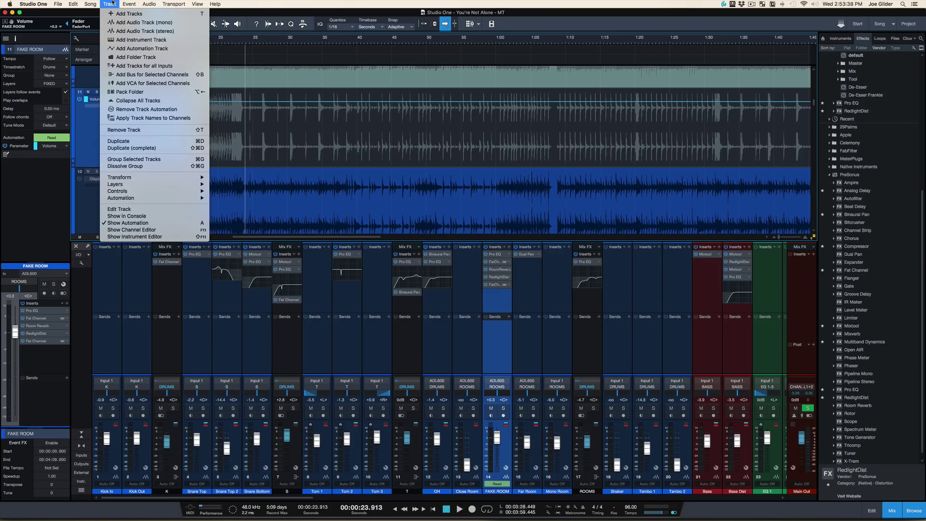
{"action": "mouse_move", "coordinate": [150, 177]}
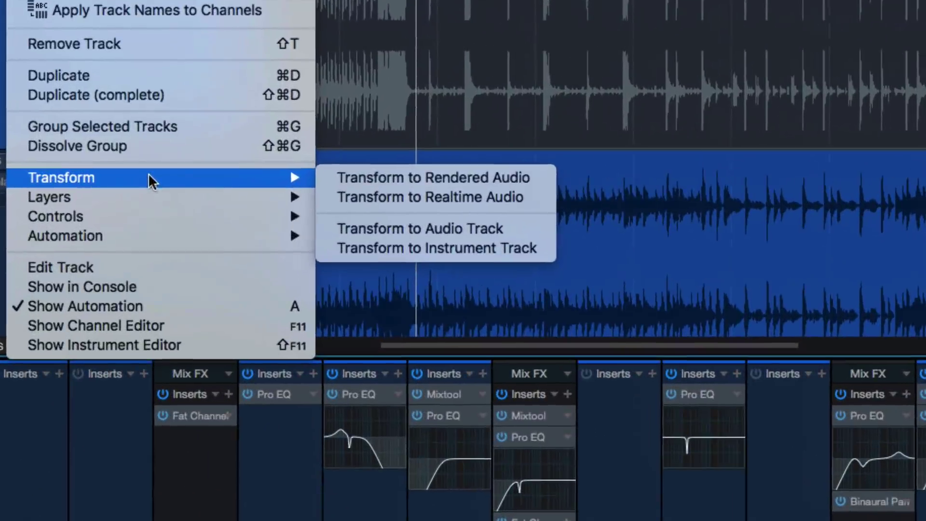
{"action": "left_click", "coordinate": [370, 174]}
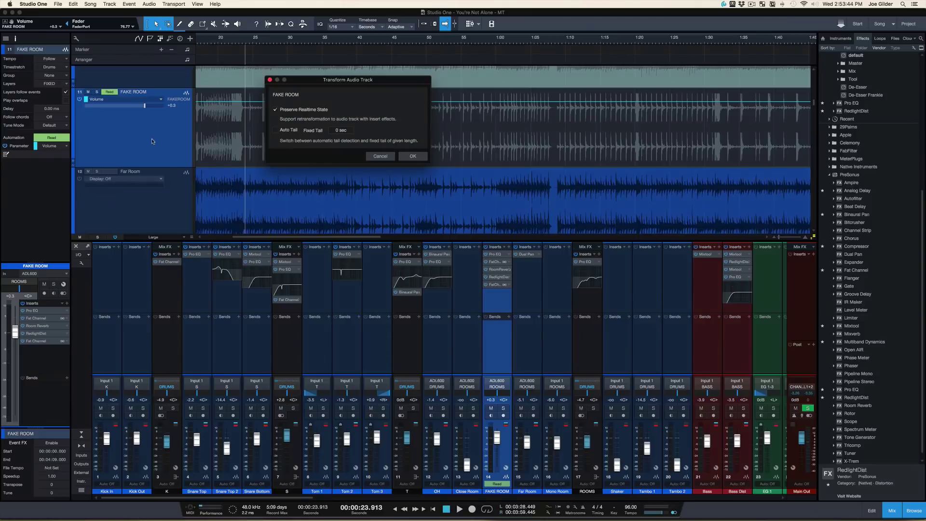
{"action": "left_click", "coordinate": [412, 155]}
{"action": "left_click", "coordinate": [412, 156]}
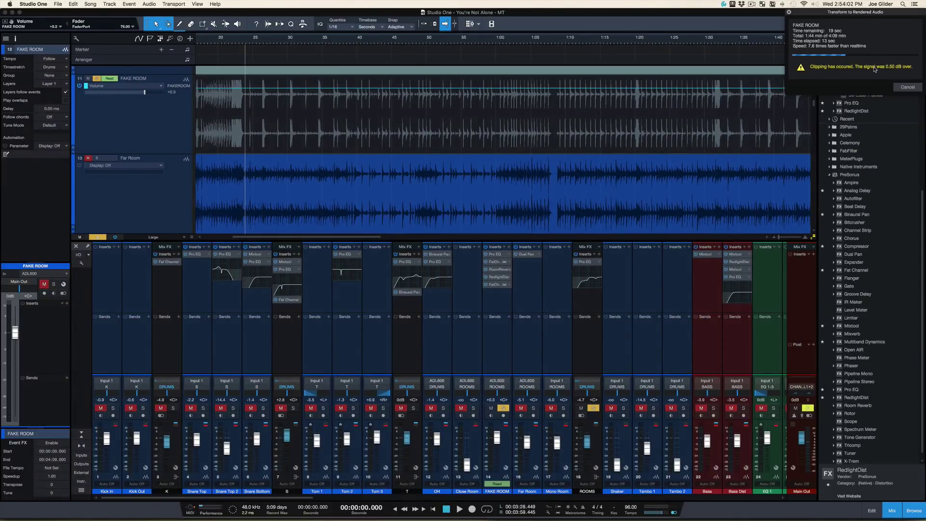
{"action": "left_click_drag", "start_coordinate": [852, 16], "coordinate": [637, 69]}
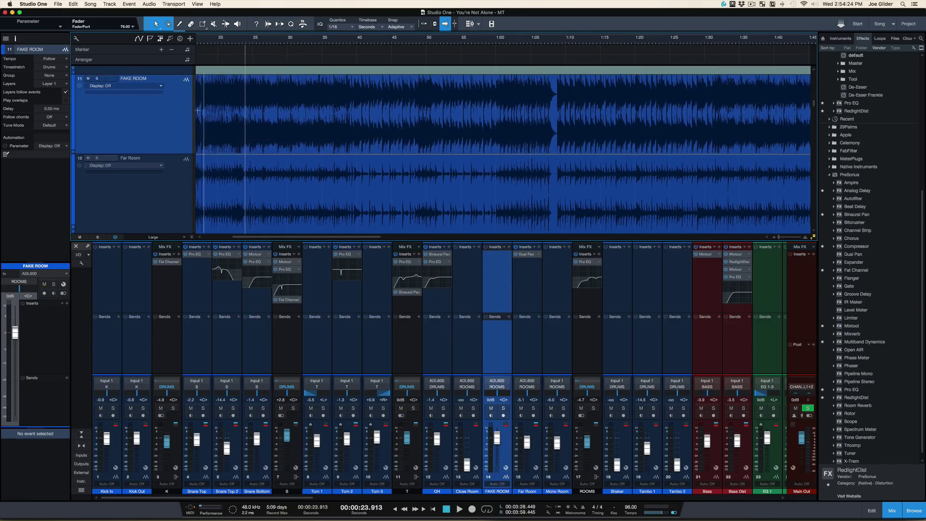
Audition the rendered FAKE ROOM track in solo and check which track commands are available for it.
{"action": "double_click", "coordinate": [186, 129]}
{"action": "key", "text": "s"}
{"action": "key", "text": "space"}
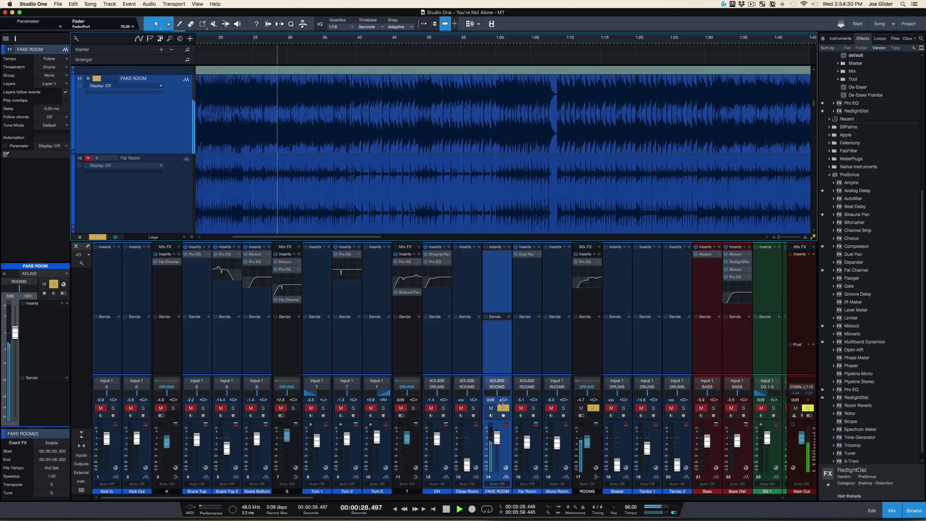
{"action": "key", "text": "space"}
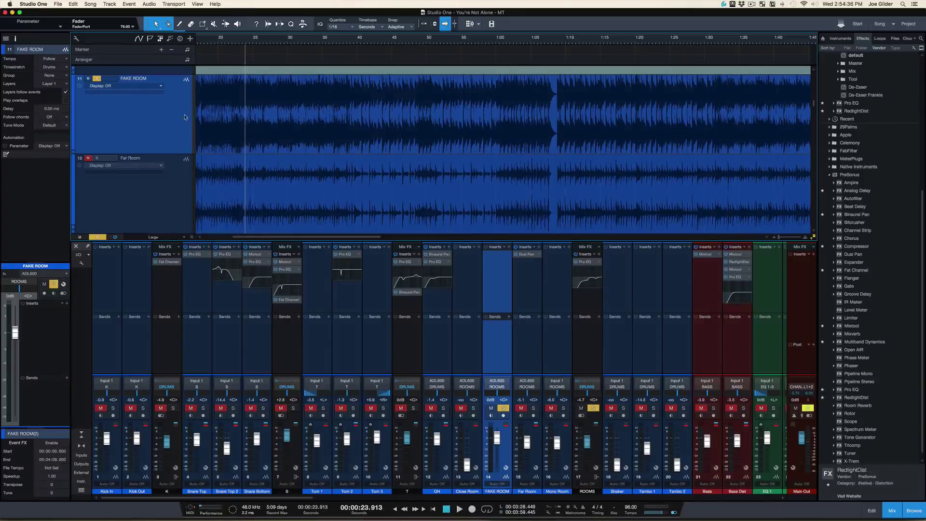
{"action": "right_click", "coordinate": [143, 135]}
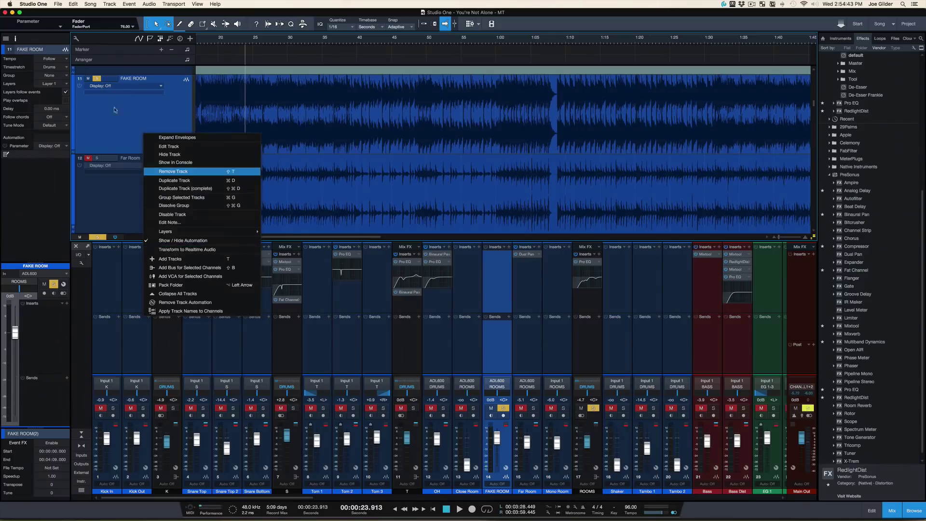
{"action": "left_click", "coordinate": [124, 118]}
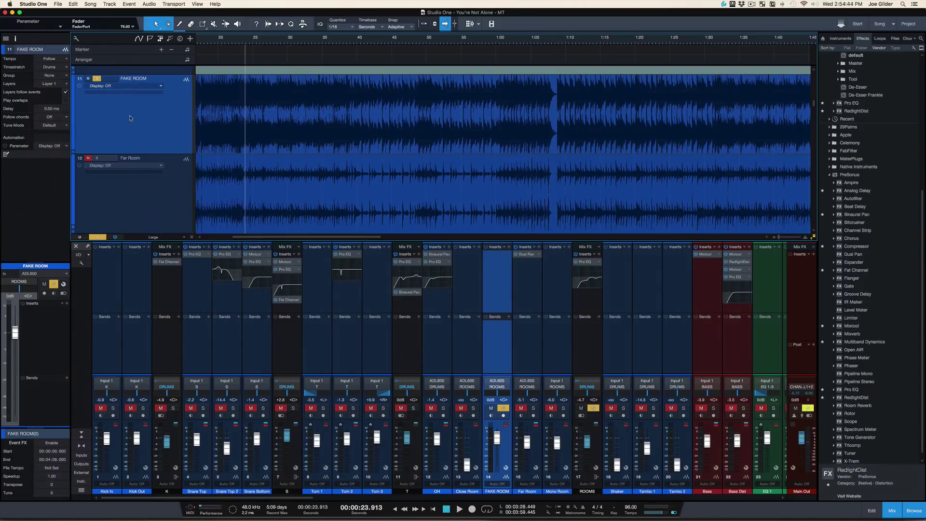
Hide the mixing console and reduce the track heights to Normal, with the full song length in view.
{"action": "left_click_drag", "start_coordinate": [275, 40], "coordinate": [275, 1]}
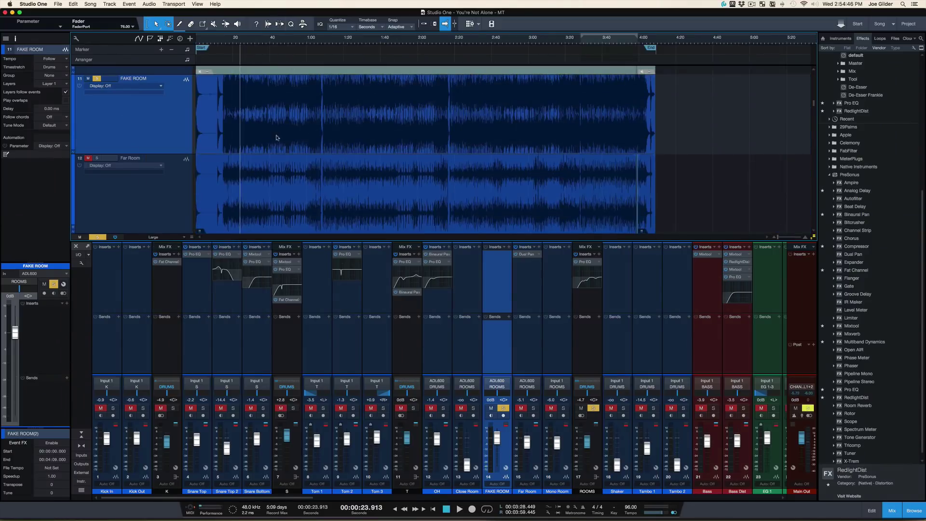
{"action": "key", "text": "F3"}
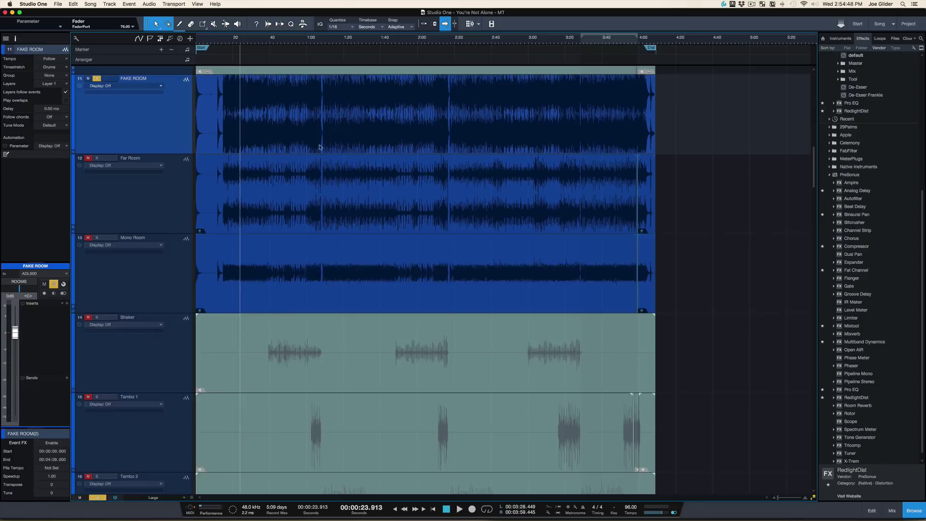
{"action": "key", "text": "shift+w"}
{"action": "key", "text": "shift+w"}
{"action": "key", "text": "shift+w"}
{"action": "key", "text": "shift+w"}
{"action": "key", "text": "shift+w"}
{"action": "key", "text": "shift+w"}
{"action": "key", "text": "shift+w"}
{"action": "key", "text": "shift+w"}
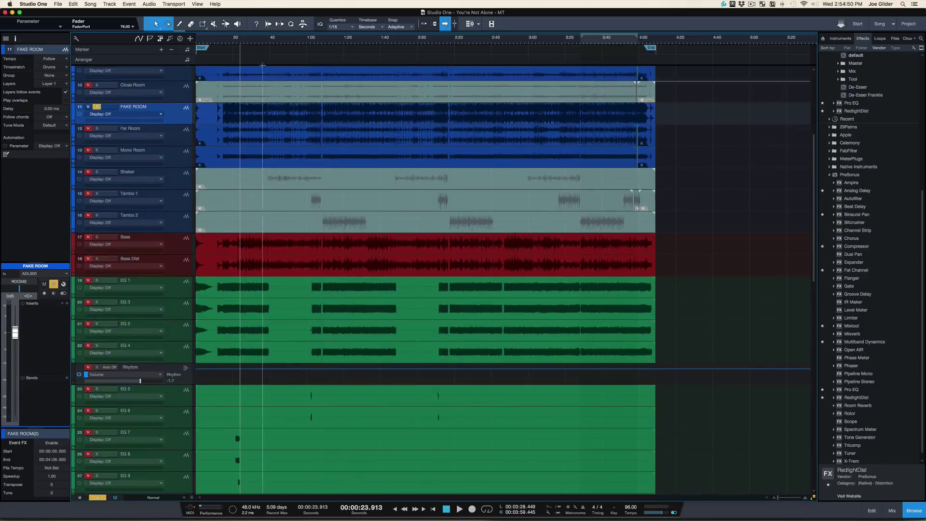
Turn off solo on FAKE ROOM and play the full mix from about 0:39.
{"action": "left_click_drag", "start_coordinate": [267, 41], "coordinate": [264, 68]}
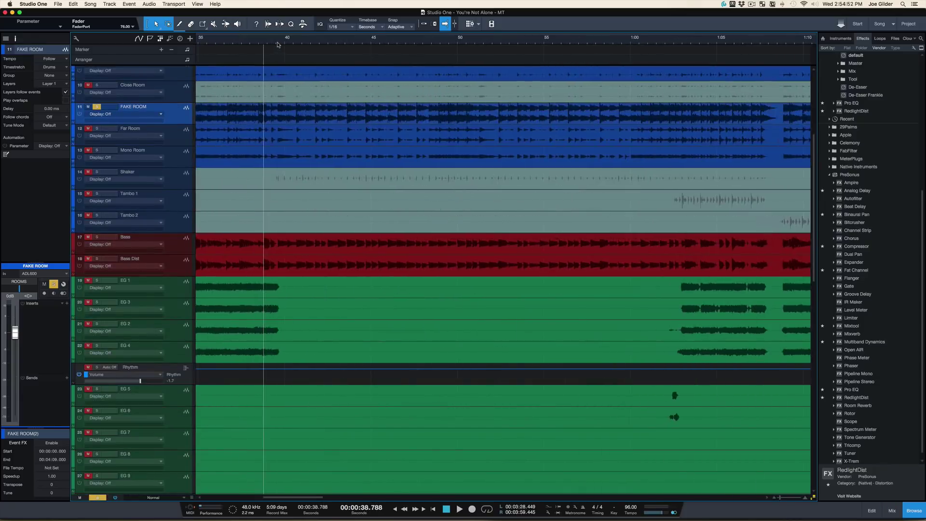
{"action": "left_click", "coordinate": [277, 44]}
{"action": "key", "text": "space"}
{"action": "key", "text": "space"}
{"action": "key", "text": "s"}
{"action": "key", "text": "space"}
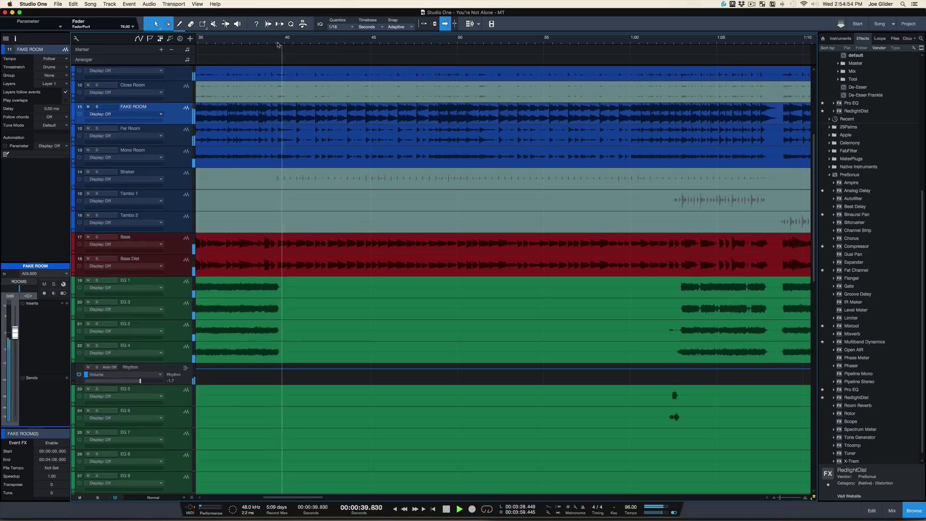
Stop playback and insert a marker named v1 at about 0:39.6.
{"action": "key", "text": "space"}
{"action": "key", "text": "shift+y"}
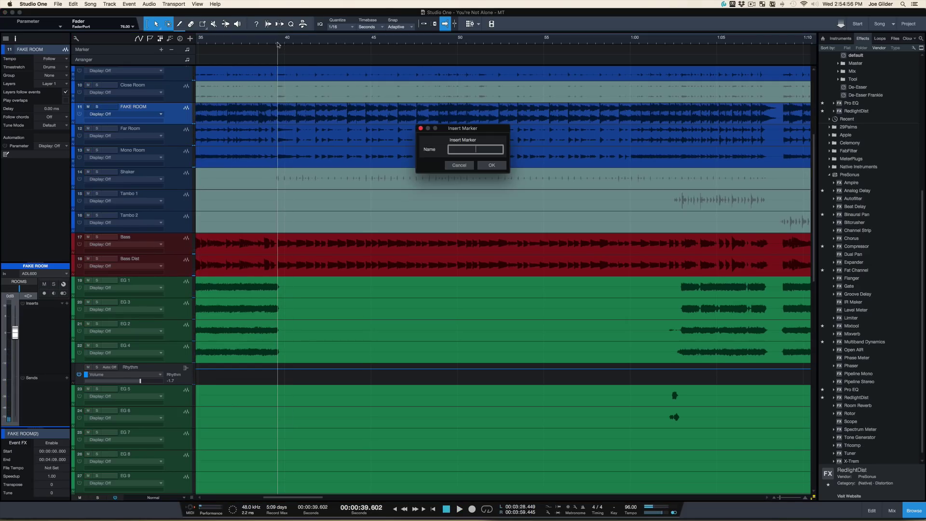
{"action": "type", "text": "v1"}
{"action": "key", "text": "Return"}
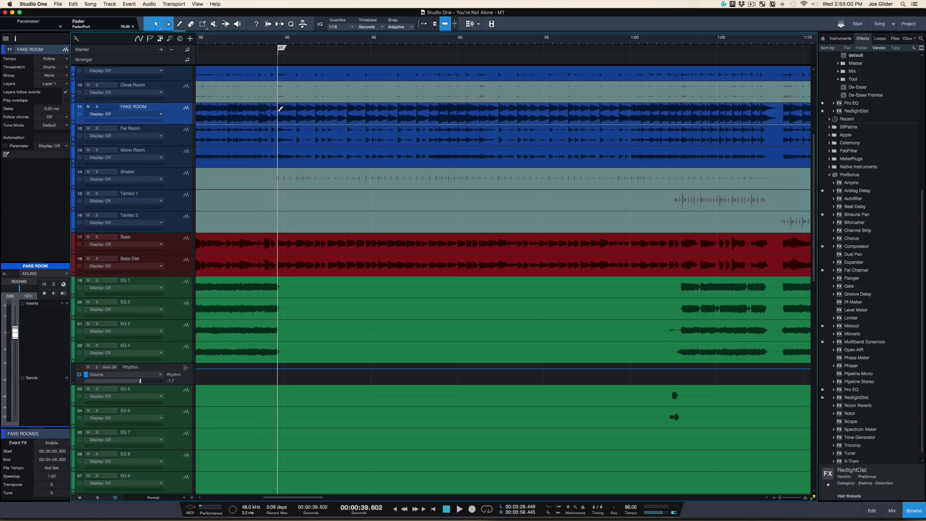
Split the FAKE ROOM event at the v1 marker and at about 1:02.9, and crossfade the edges of the section between.
{"action": "left_click", "coordinate": [278, 107], "text": "alt"}
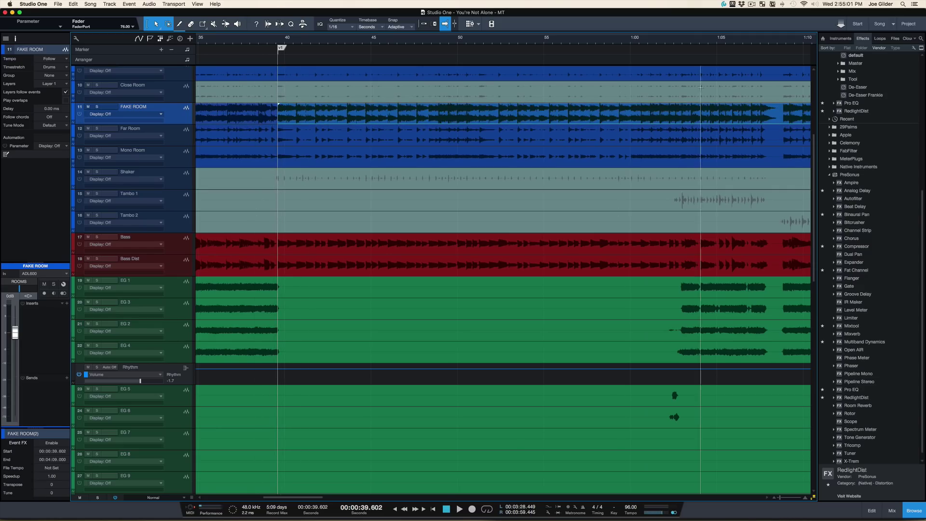
{"action": "left_click", "coordinate": [681, 113], "text": "alt"}
{"action": "left_click", "coordinate": [655, 120]}
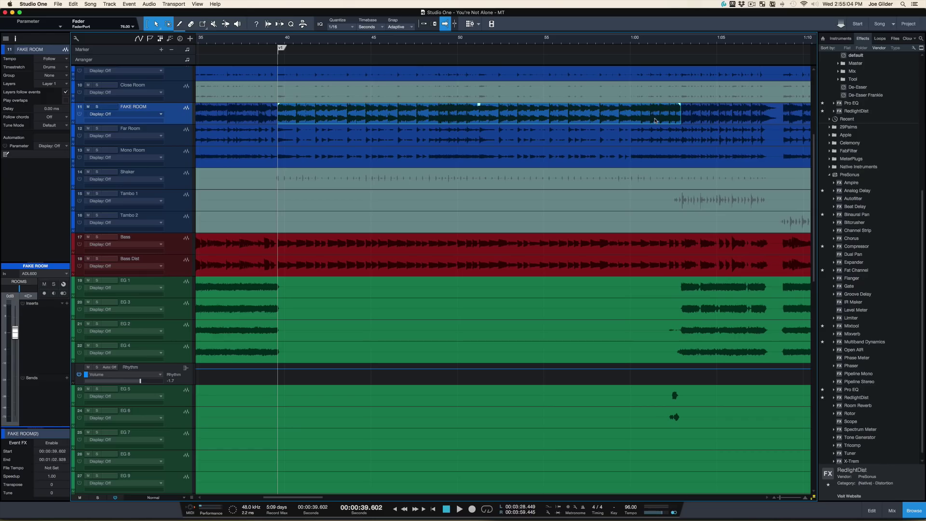
{"action": "key", "text": "x"}
Lower the new section's gain, audition it soloed and in the full mix, and hide the track automation display.
{"action": "key", "text": "s"}
{"action": "key", "text": "space"}
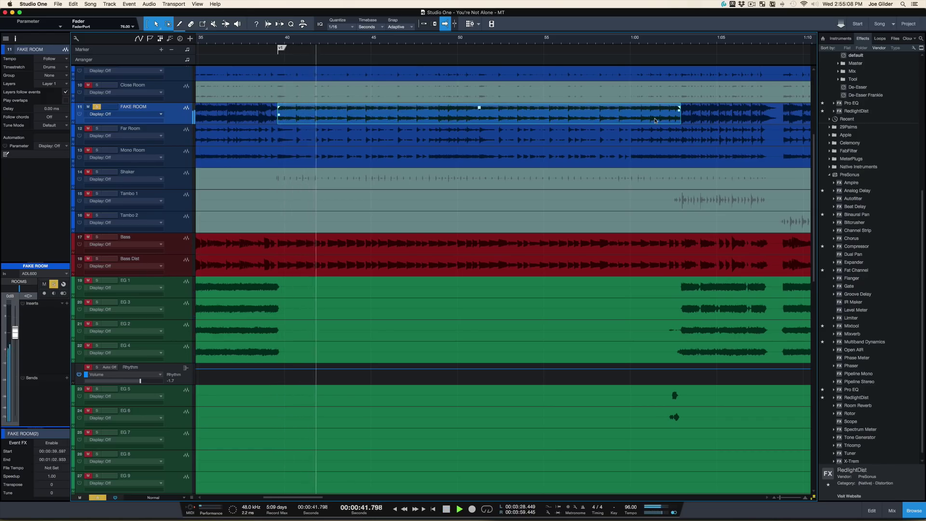
{"action": "key", "text": "s"}
{"action": "key", "text": "a"}
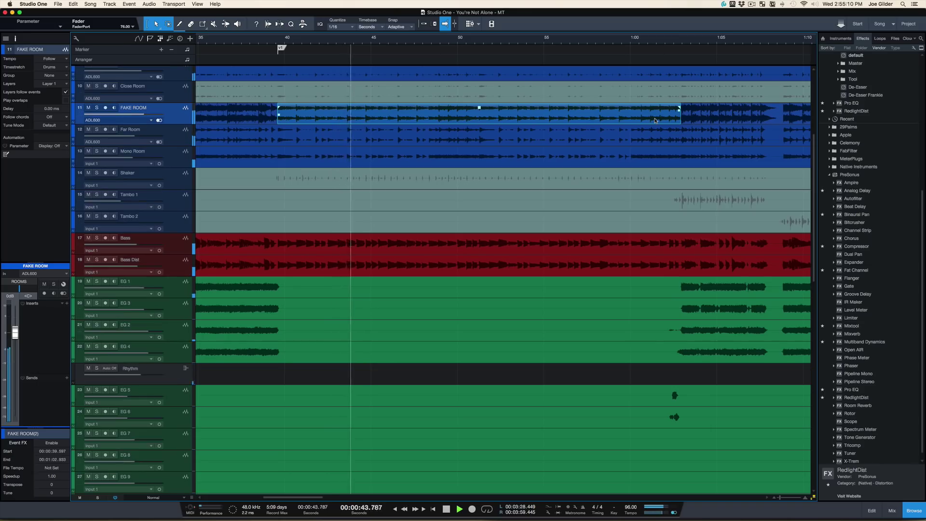
{"action": "key", "text": "space"}
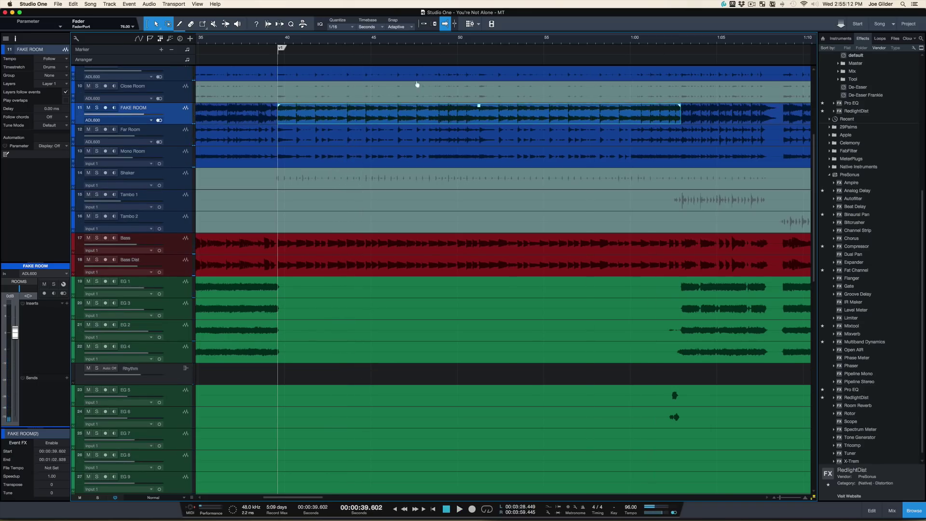
Undo the recent gain, crossfade and split edits on FAKE ROOM, and restore the two splits.
{"action": "key", "text": "super+z"}
{"action": "key", "text": "super+z"}
{"action": "key", "text": "super+z"}
{"action": "key", "text": "super+z"}
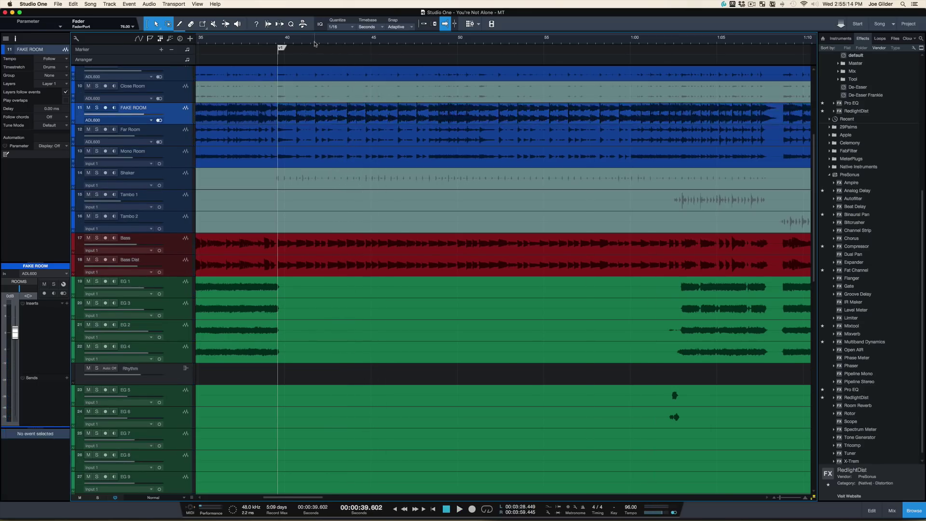
{"action": "key", "text": "super+z"}
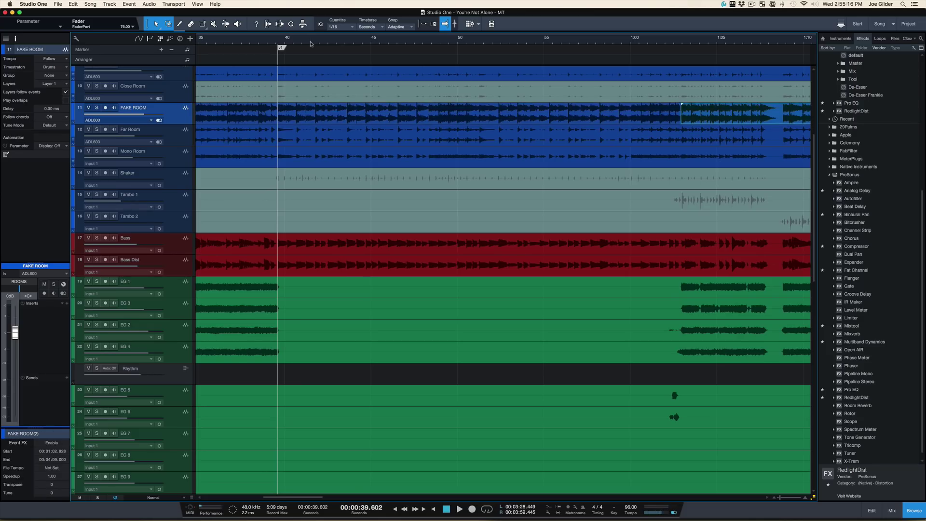
Crossfade the edges of the FAKE ROOM section between v1 and about 1:02.9 and lower its event gain.
{"action": "left_click", "coordinate": [349, 43]}
{"action": "left_click", "coordinate": [348, 117]}
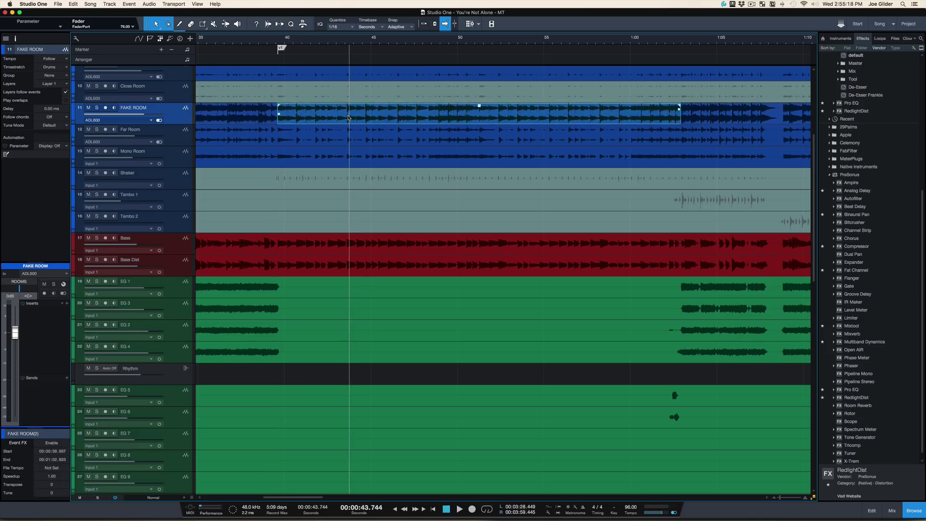
{"action": "key", "text": "alt+Down"}
Set the FAKE ROOM track level to -2.6 dB while playing the mix from about 3:27, comparing against the track muted.
{"action": "left_click_drag", "start_coordinate": [322, 37], "coordinate": [322, 7]}
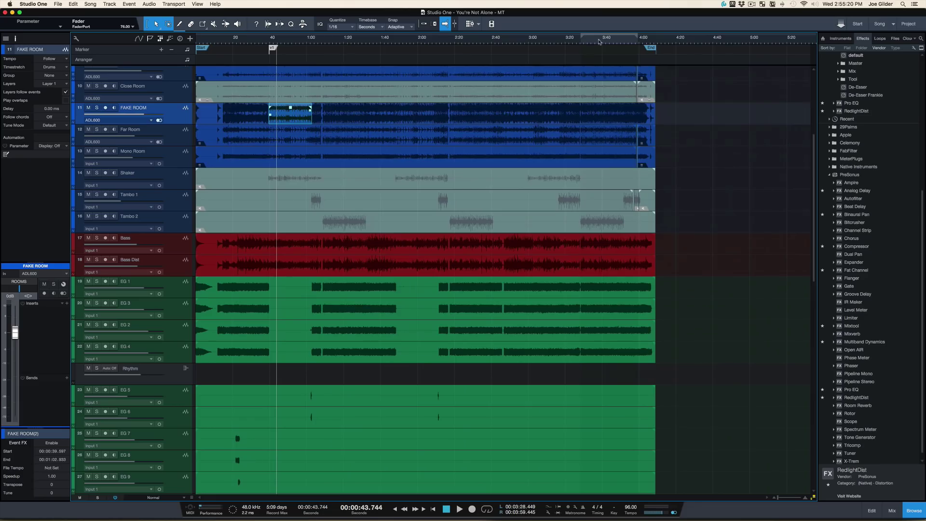
{"action": "left_click", "coordinate": [580, 40]}
{"action": "key", "text": "space"}
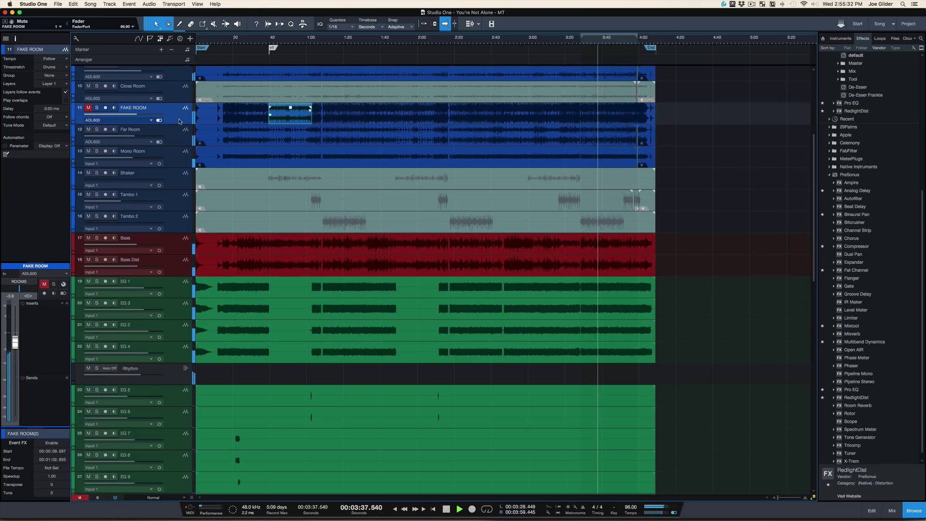
{"action": "key", "text": "m"}
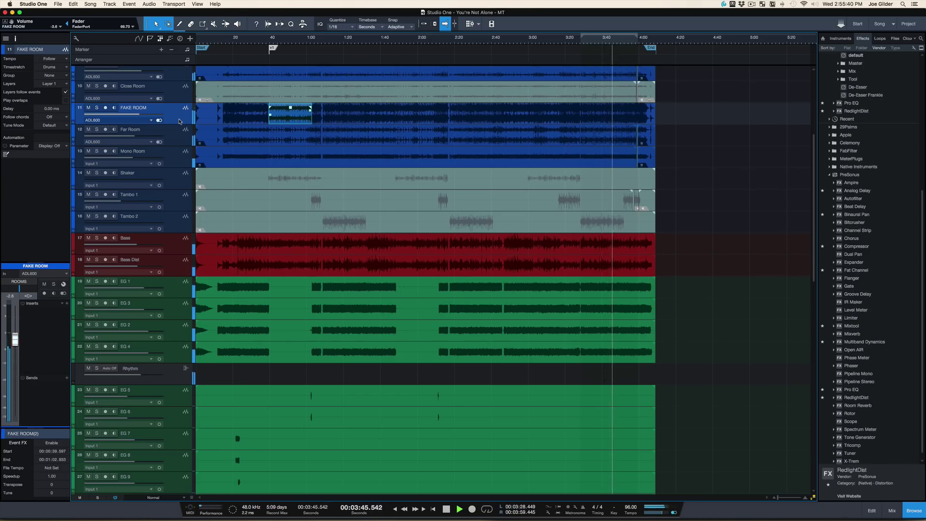
{"action": "key", "text": "space"}
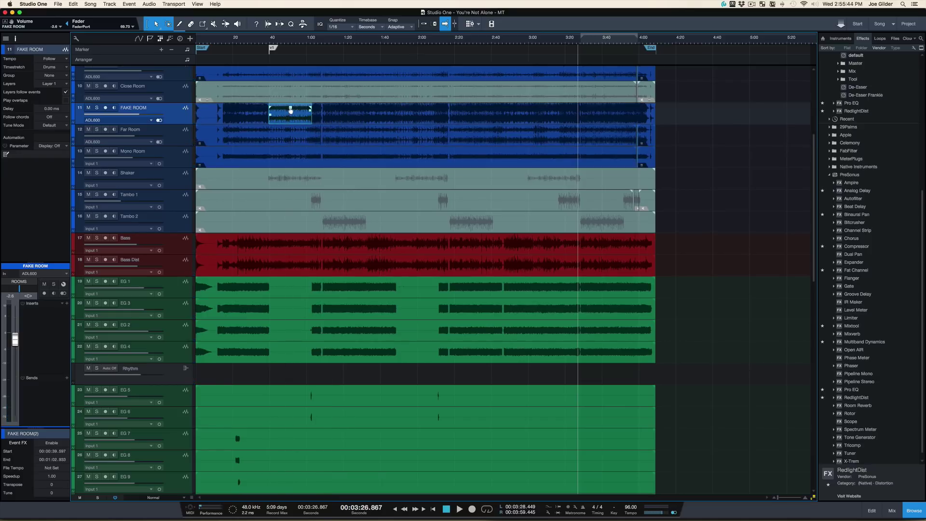
Enlarge the tracks to Large height and fine-tune the gain of the FAKE ROOM section starting at v1.
{"action": "key", "text": "shift+e"}
{"action": "key", "text": "shift+e"}
{"action": "key", "text": "shift+e"}
{"action": "key", "text": "shift+e"}
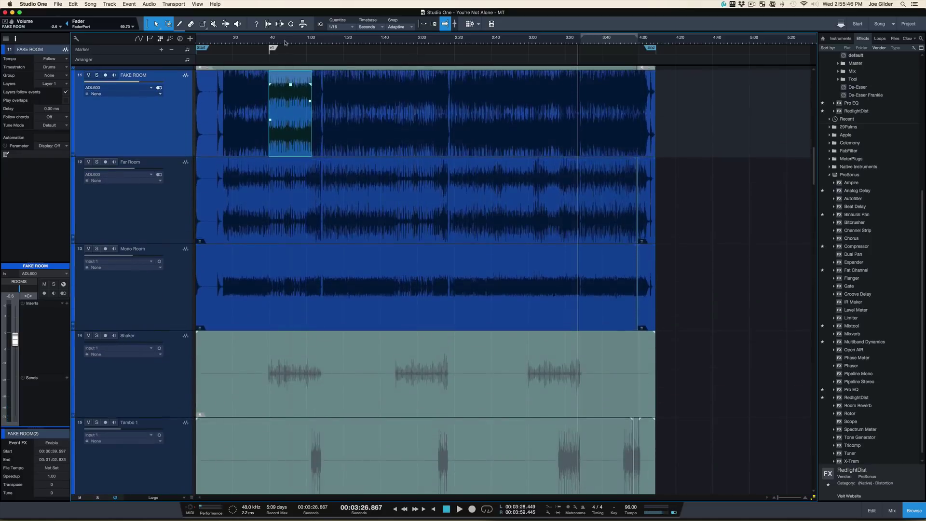
{"action": "key", "text": "z"}
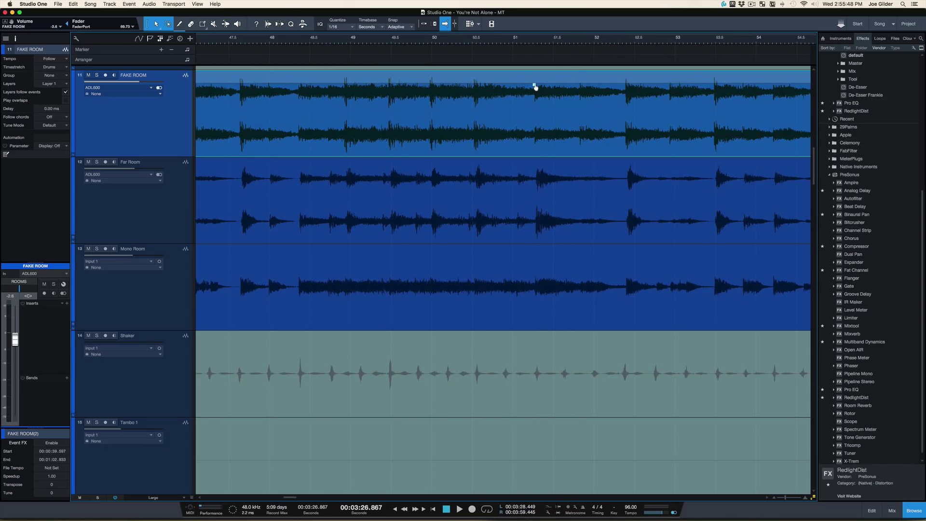
{"action": "left_click_drag", "start_coordinate": [534, 87], "coordinate": [534, 86]}
{"action": "key", "text": "shift+z"}
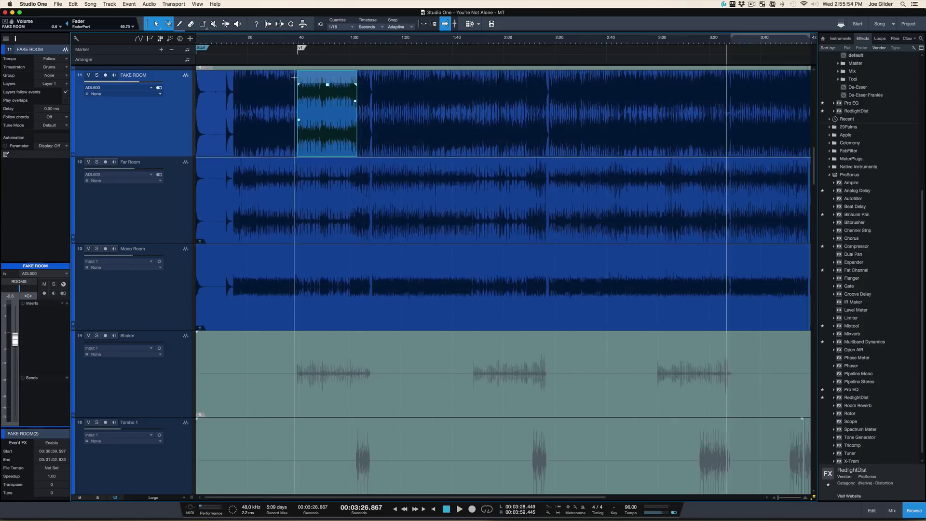
Play the mix around 0:20 to 0:25 to locate where the section before v1 starts on FAKE ROOM.
{"action": "left_click", "coordinate": [260, 40]}
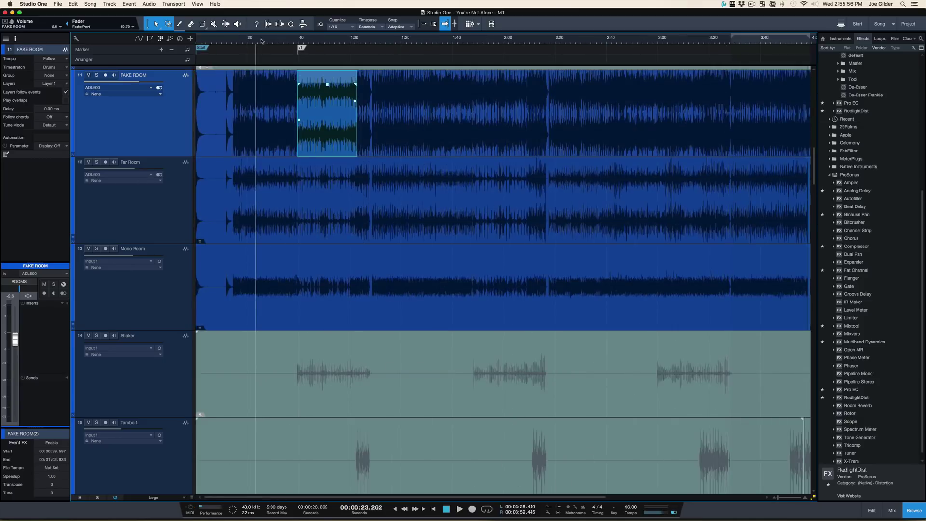
{"action": "key", "text": "space"}
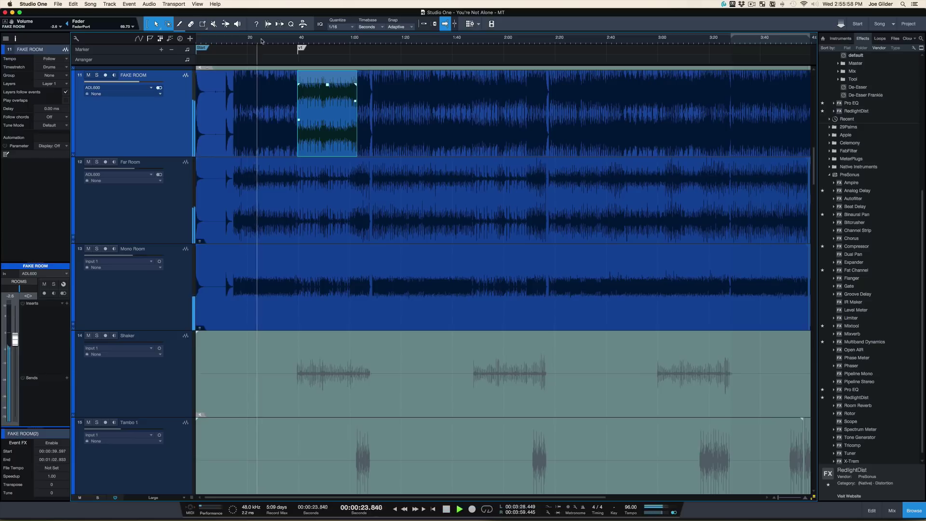
{"action": "key", "text": "e"}
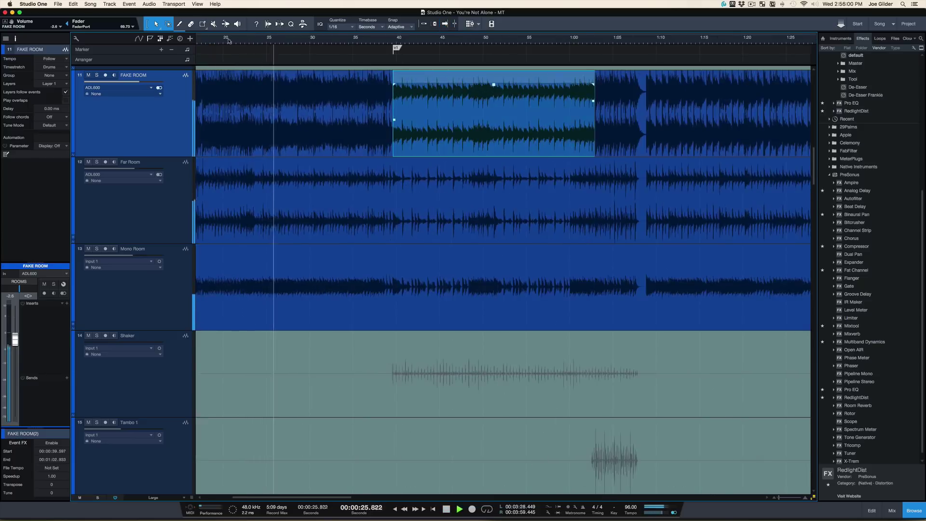
{"action": "left_click", "coordinate": [225, 42]}
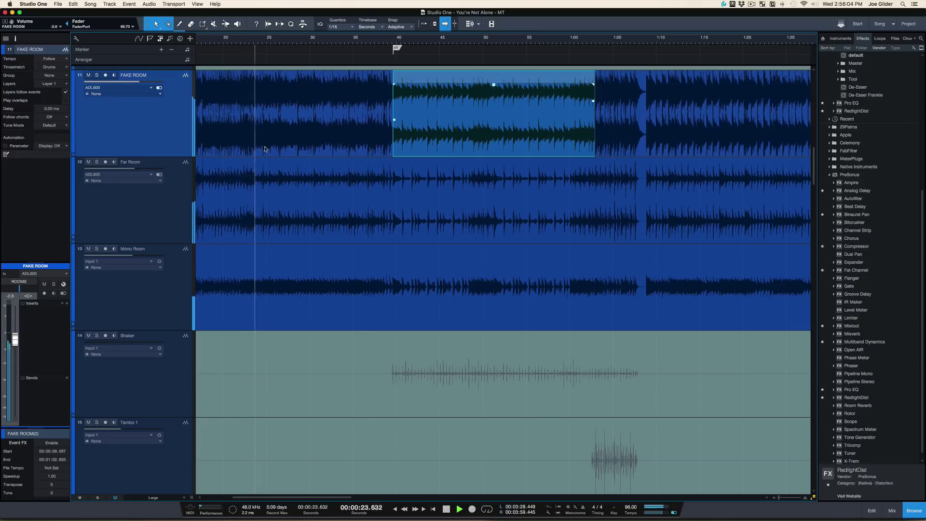
{"action": "key", "text": "space"}
{"action": "left_click_drag", "start_coordinate": [248, 44], "coordinate": [250, 55]}
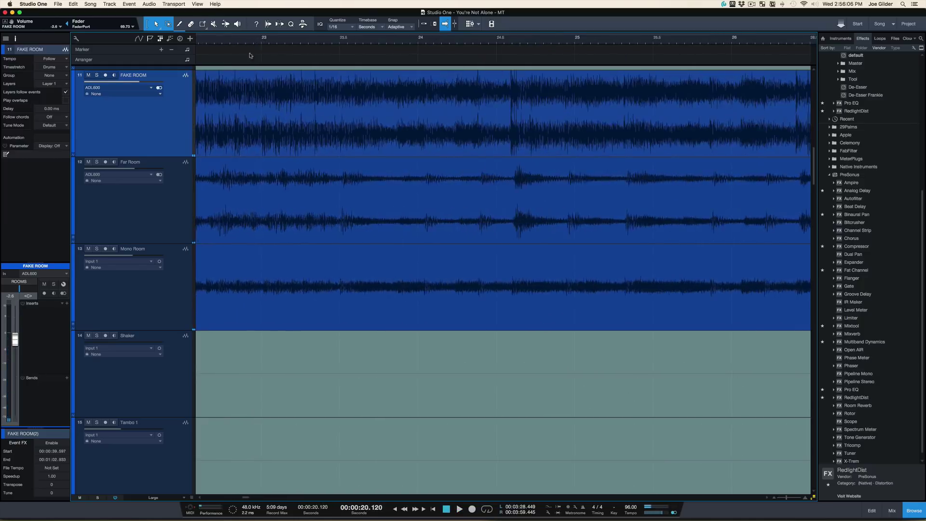
{"action": "key", "text": "space"}
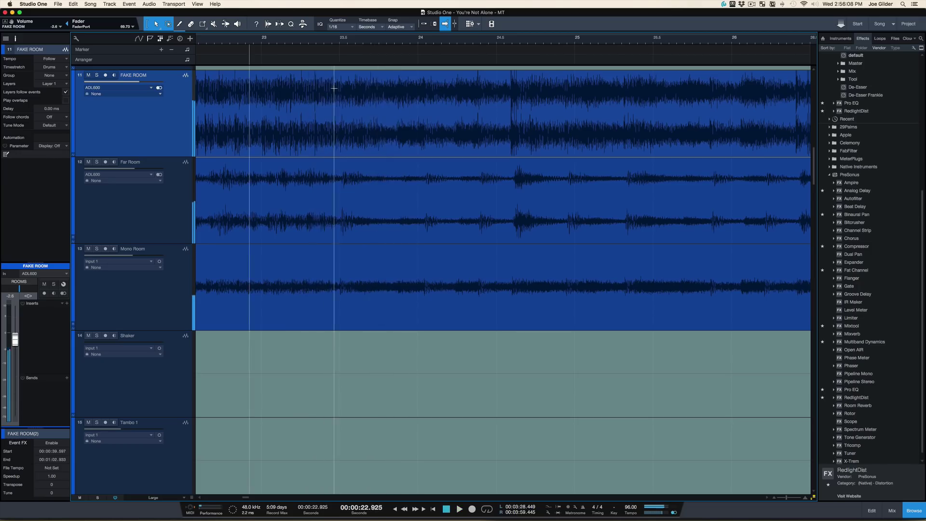
{"action": "key", "text": "space"}
Split the FAKE ROOM event at about 0:23.5, crossfade the cut, and lower the gain of the part leading up to v1.
{"action": "left_click", "coordinate": [340, 91], "text": "alt"}
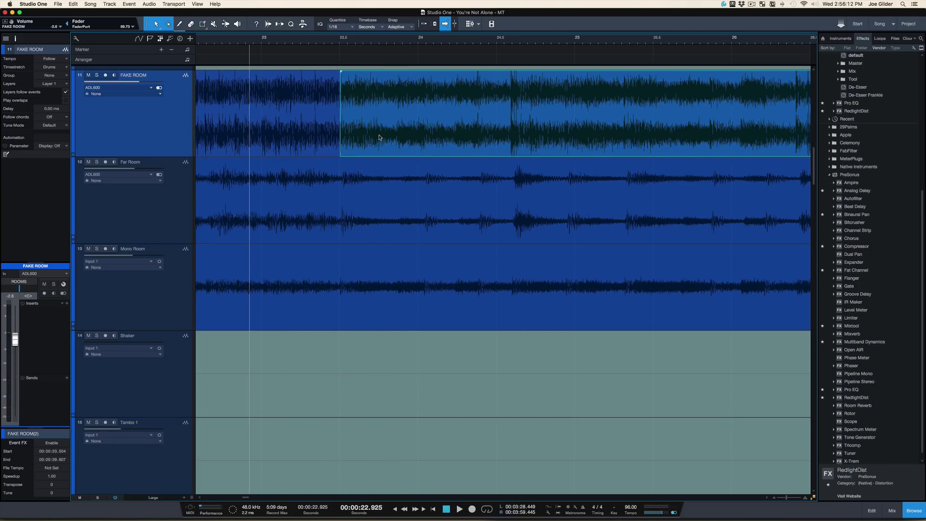
{"action": "key", "text": "x"}
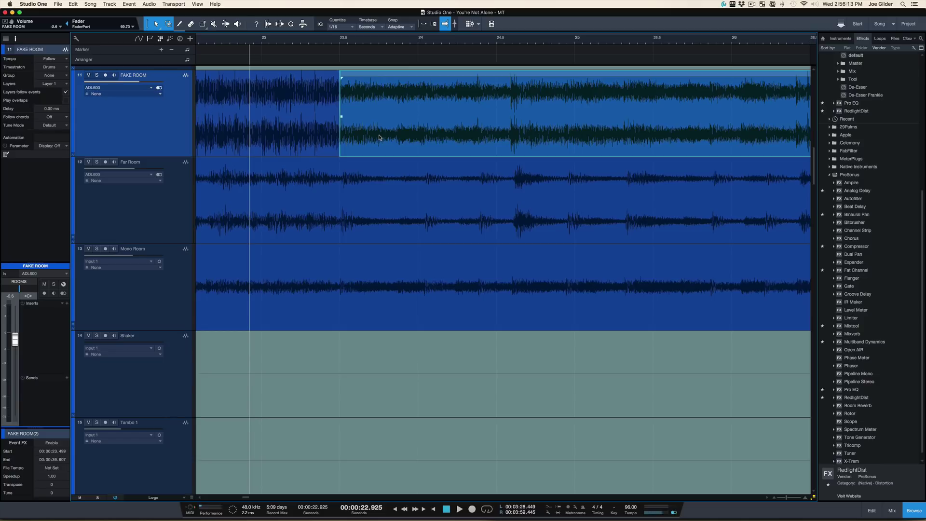
{"action": "key", "text": "space"}
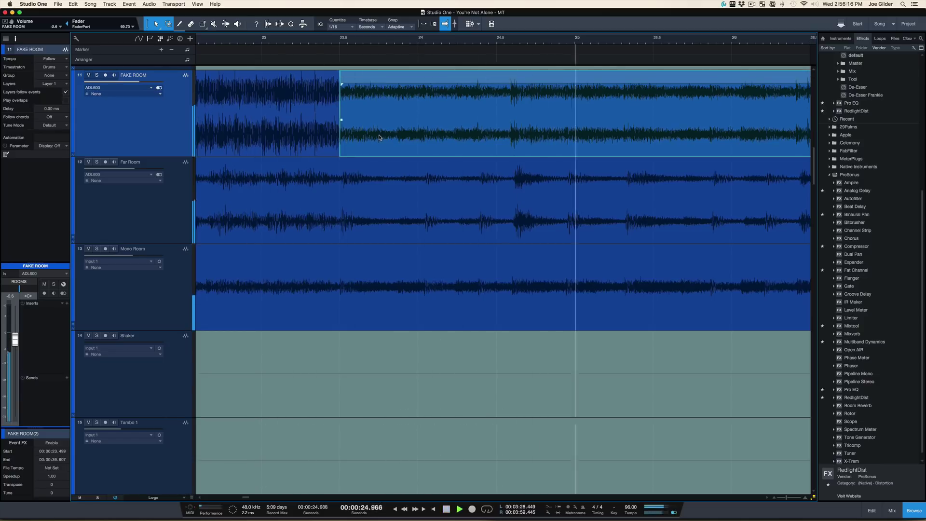
Audition the mix near 1:01 and from the v1 marker, muting and unmuting FAKE ROOM to compare.
{"action": "left_click_drag", "start_coordinate": [366, 39], "coordinate": [352, 2]}
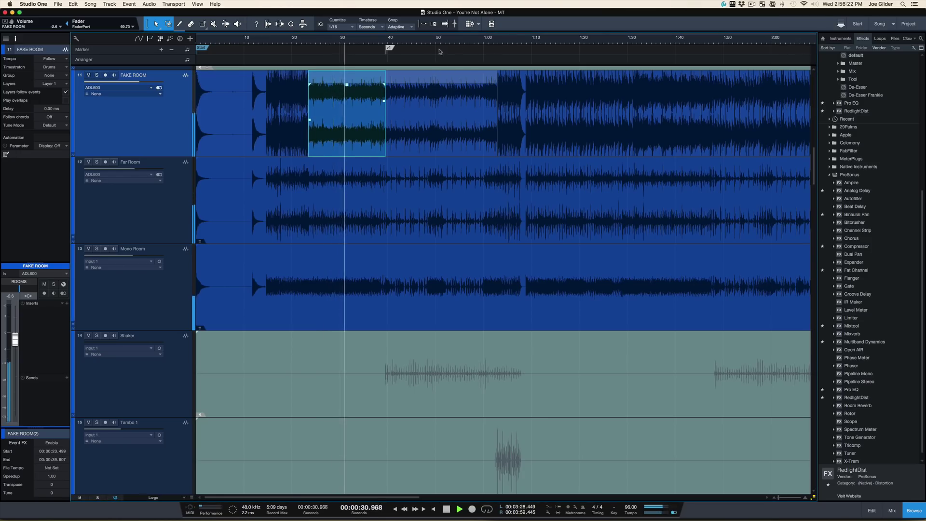
{"action": "left_click", "coordinate": [486, 46]}
{"action": "key", "text": "f"}
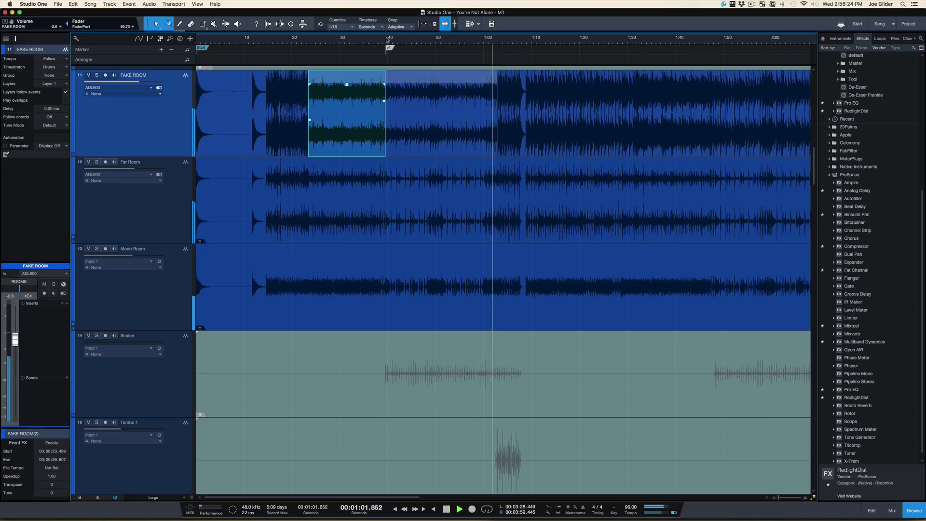
{"action": "left_click", "coordinate": [387, 40]}
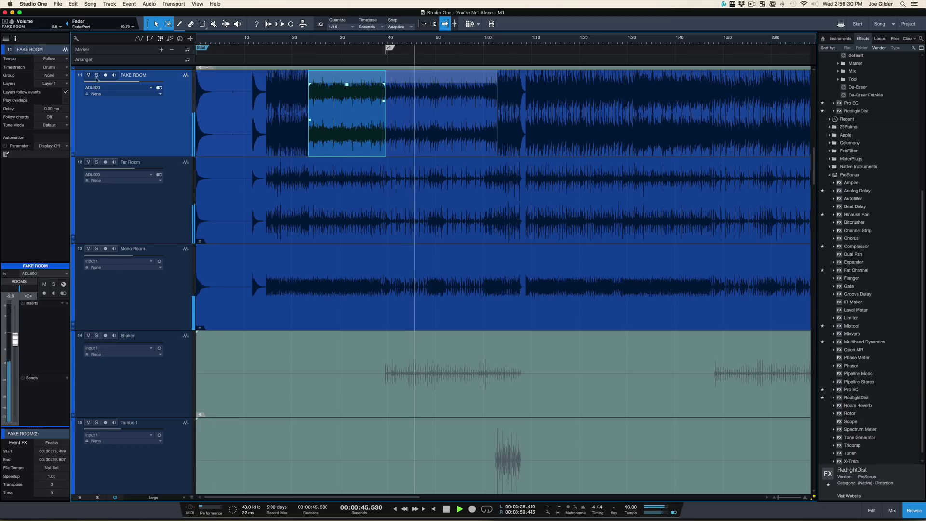
{"action": "left_click", "coordinate": [88, 75]}
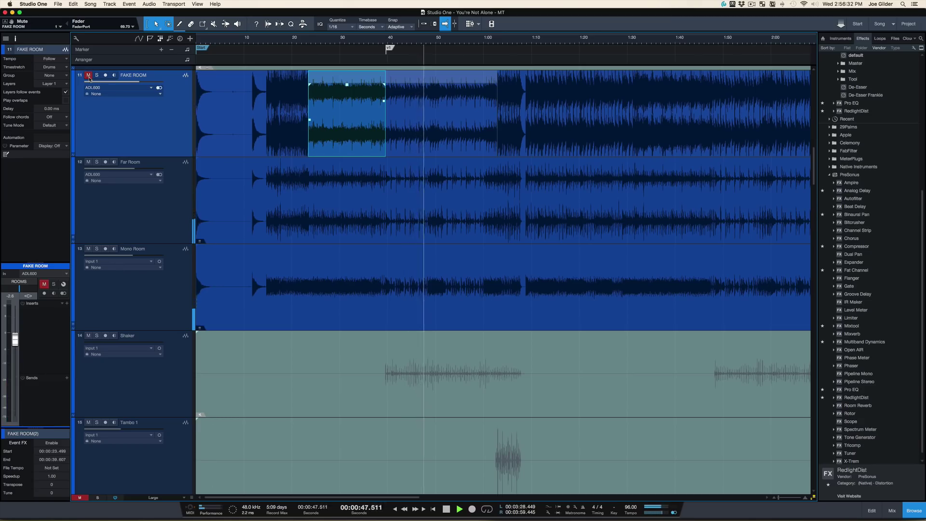
{"action": "left_click", "coordinate": [88, 75]}
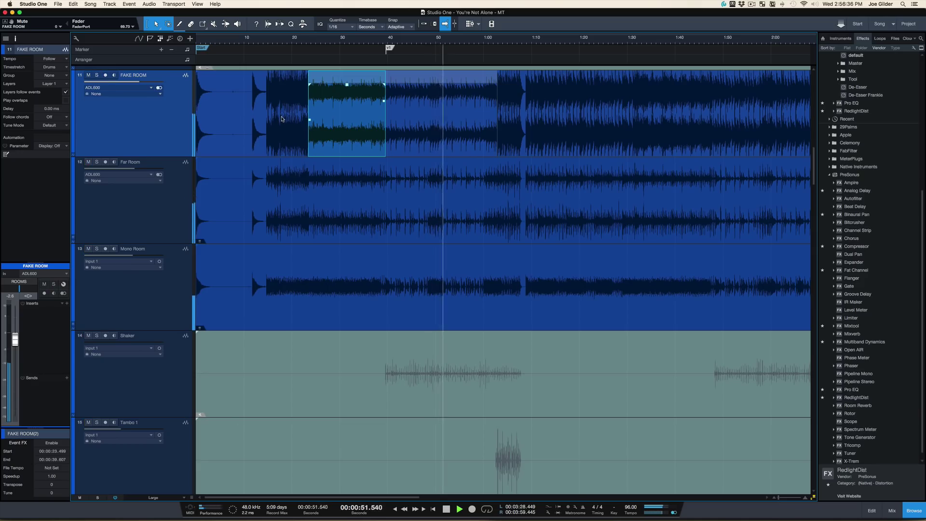
Replay the mix across the transition from about 1:01, stop, and bring the rest of the song into view.
{"action": "left_click", "coordinate": [491, 42]}
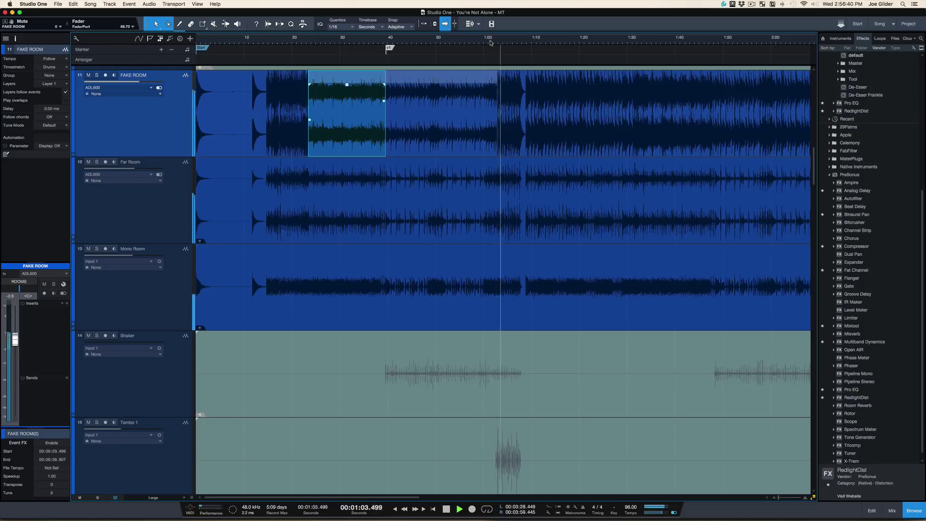
{"action": "key", "text": "w"}
{"action": "key", "text": "e"}
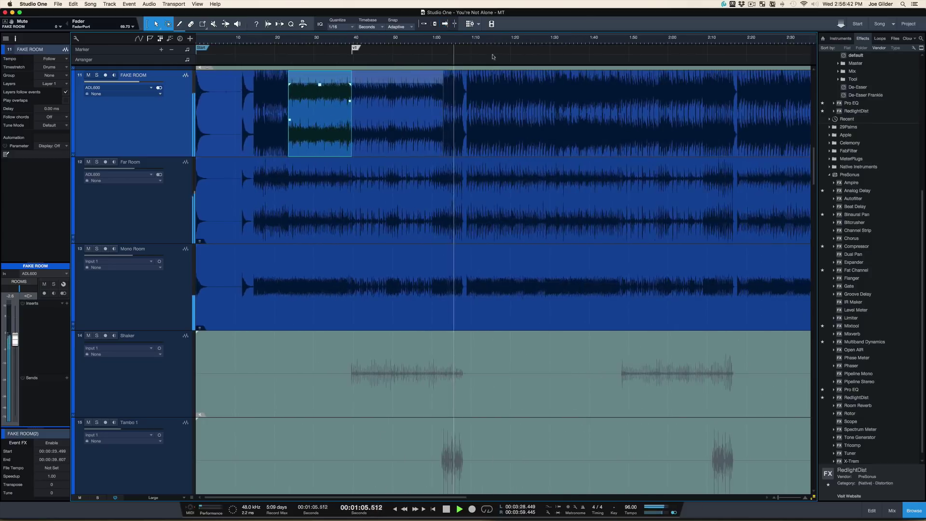
{"action": "key", "text": "f"}
{"action": "key", "text": "space"}
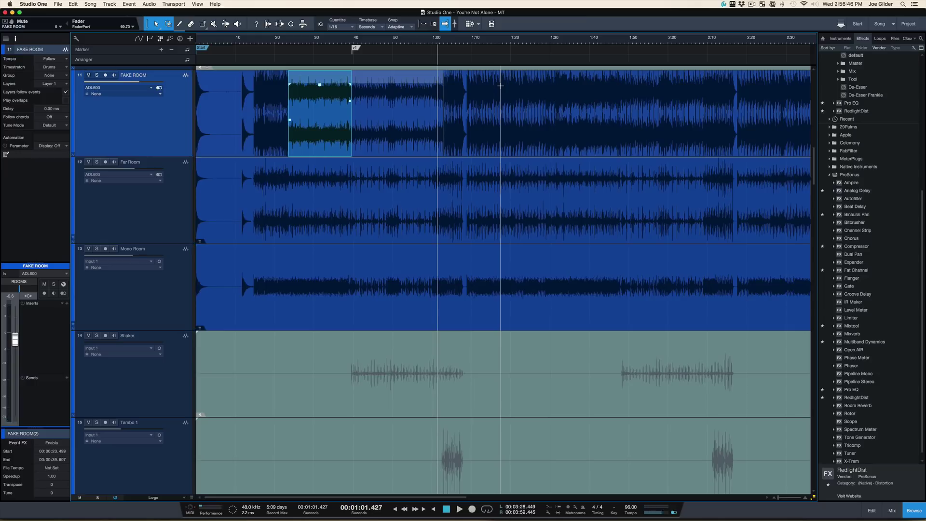
{"action": "scroll", "coordinate": [559, 91], "scroll_direction": "right", "scroll_amount": 10}
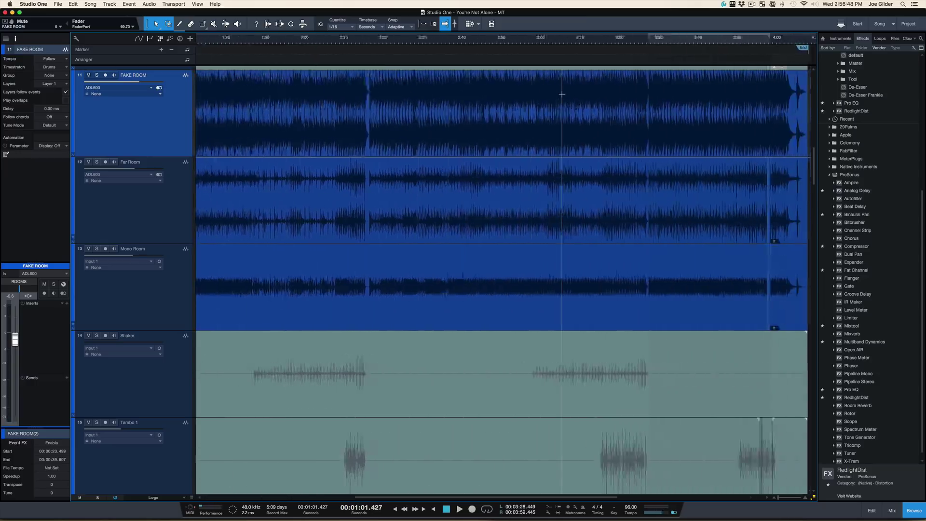
Find where the EG guitar tracks drop out midway through the song and play the mix from about 1:47.
{"action": "scroll", "coordinate": [561, 94], "scroll_direction": "right", "scroll_amount": 8}
{"action": "key", "text": "w"}
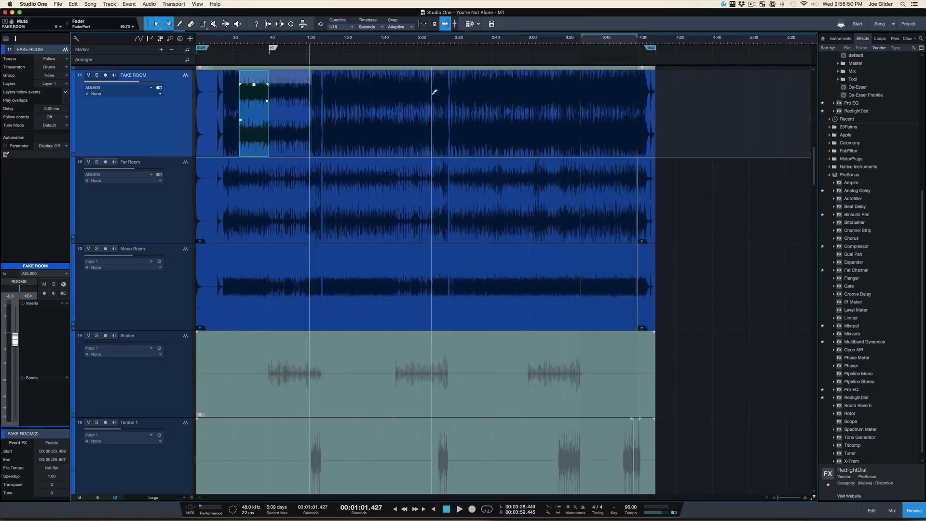
{"action": "key", "text": "shift+w"}
{"action": "key", "text": "shift+w"}
{"action": "key", "text": "shift+w"}
{"action": "scroll", "coordinate": [424, 115], "scroll_direction": "down", "scroll_amount": 5}
{"action": "key", "text": "shift+w"}
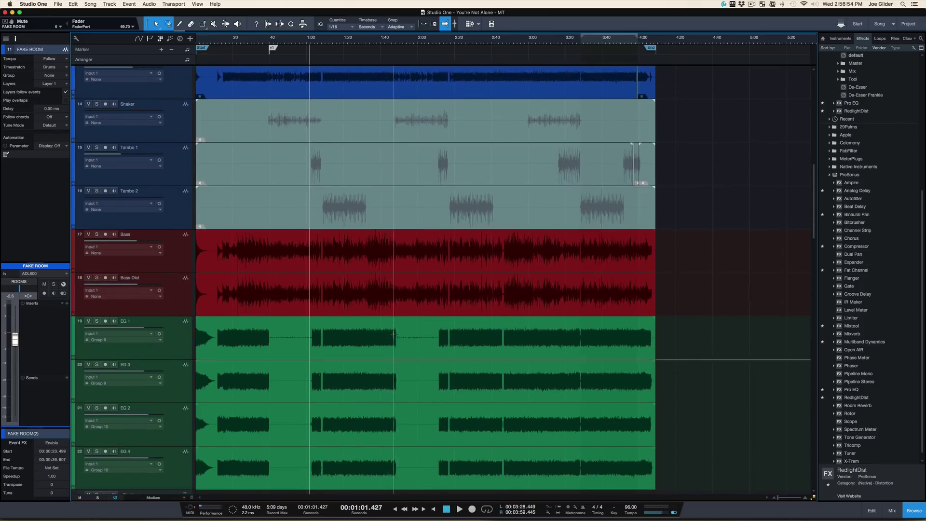
{"action": "left_click", "coordinate": [399, 41]}
{"action": "key", "text": "space"}
{"action": "key", "text": "e"}
{"action": "key", "text": "e"}
{"action": "key", "text": "e"}
{"action": "key", "text": "e"}
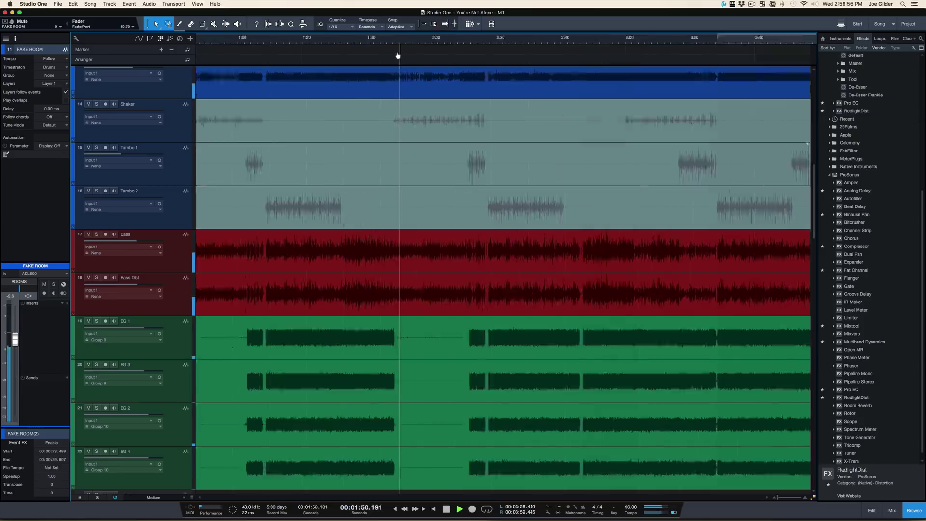
Replay the mix from about 1:47 with the FAKE ROOM track in view, and stop after the transition.
{"action": "scroll", "coordinate": [384, 96], "scroll_direction": "up", "scroll_amount": 5}
{"action": "scroll", "coordinate": [385, 95], "scroll_direction": "up", "scroll_amount": 1}
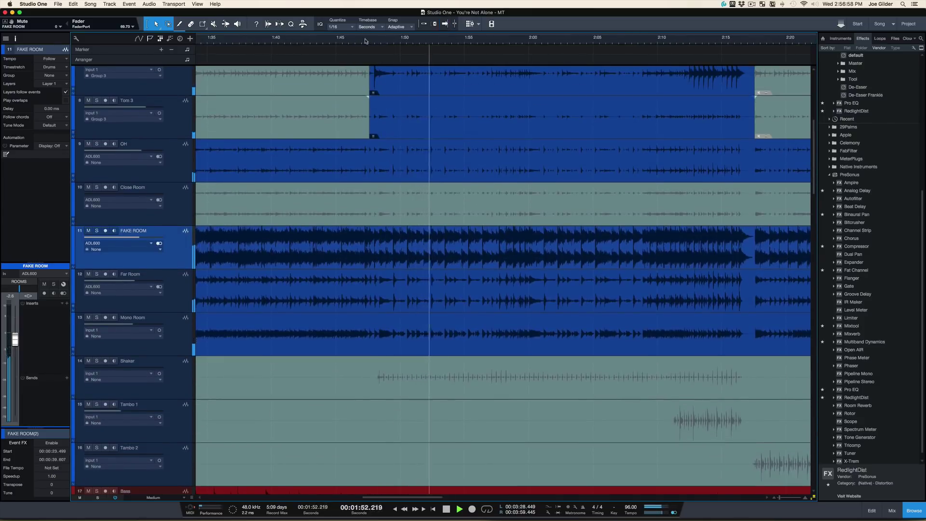
{"action": "left_click", "coordinate": [366, 41]}
{"action": "key", "text": "space"}
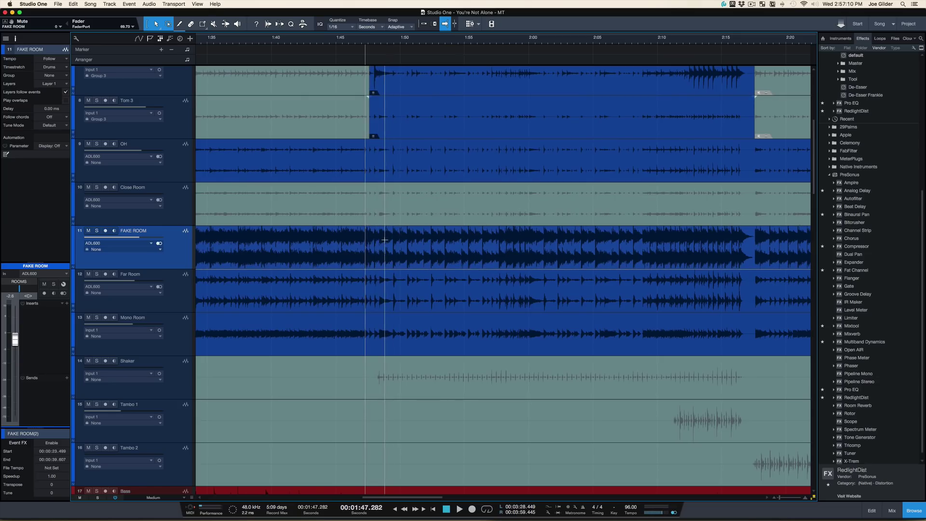
Play the mix from about 1:37 with FAKE ROOM on and muted to compare, and leave the track unmuted.
{"action": "left_click", "coordinate": [232, 43]}
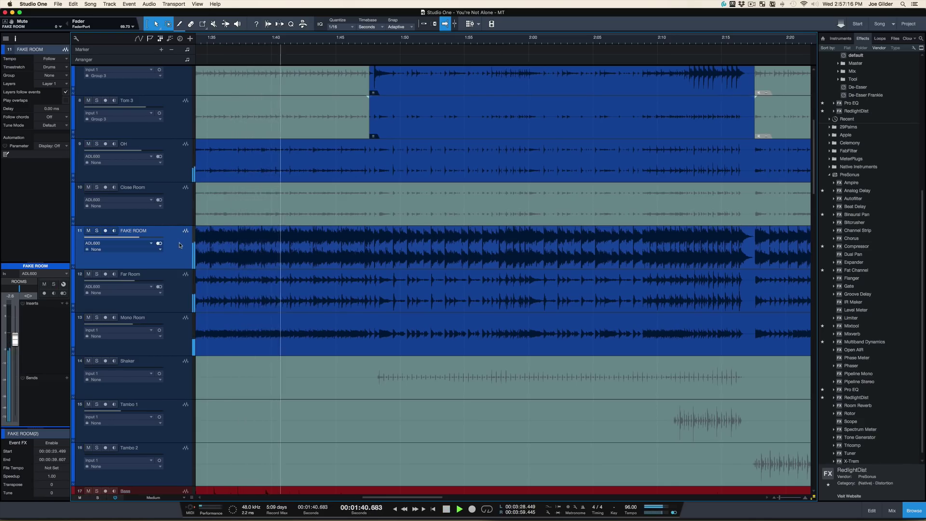
{"action": "key", "text": "space"}
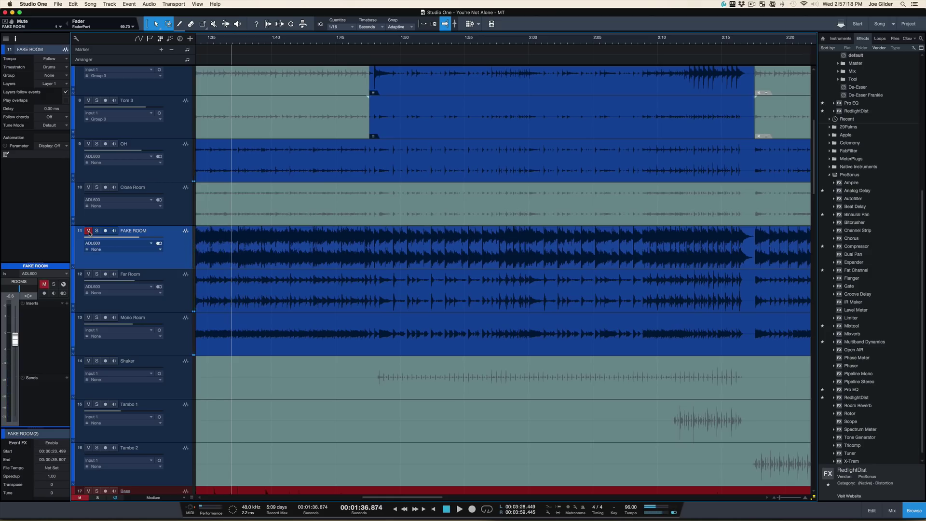
{"action": "key", "text": "space"}
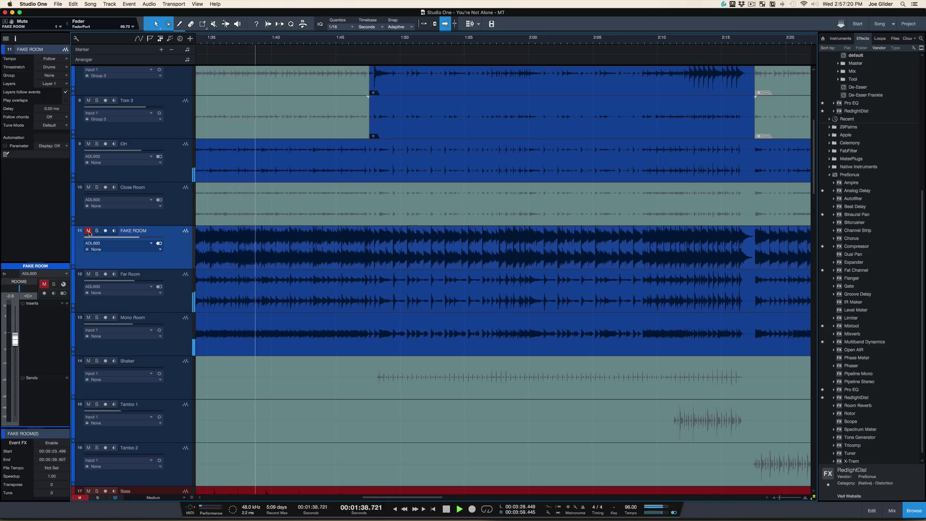
{"action": "left_click", "coordinate": [89, 231]}
{"action": "key", "text": "space"}
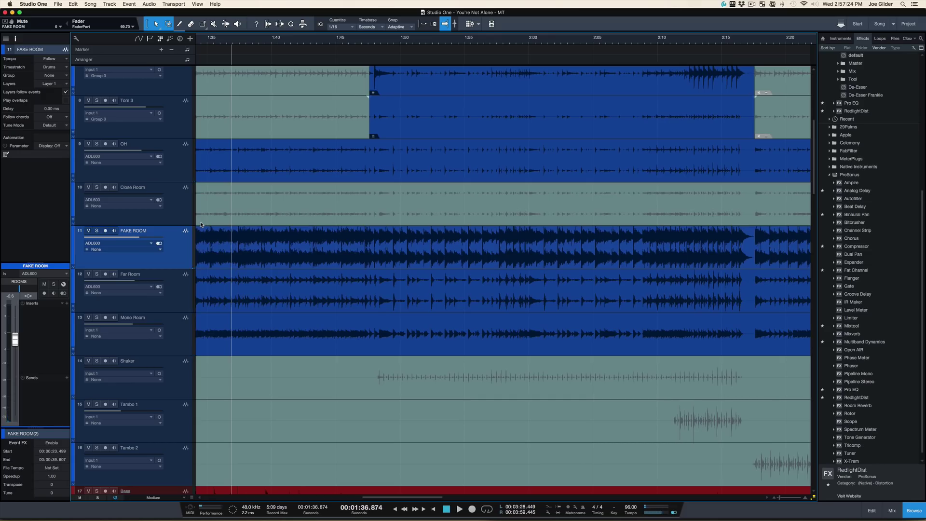
Audition the transition from about 1:47, soloing FAKE ROOM briefly, and return it to the full mix.
{"action": "left_click", "coordinate": [366, 43]}
{"action": "key", "text": "space"}
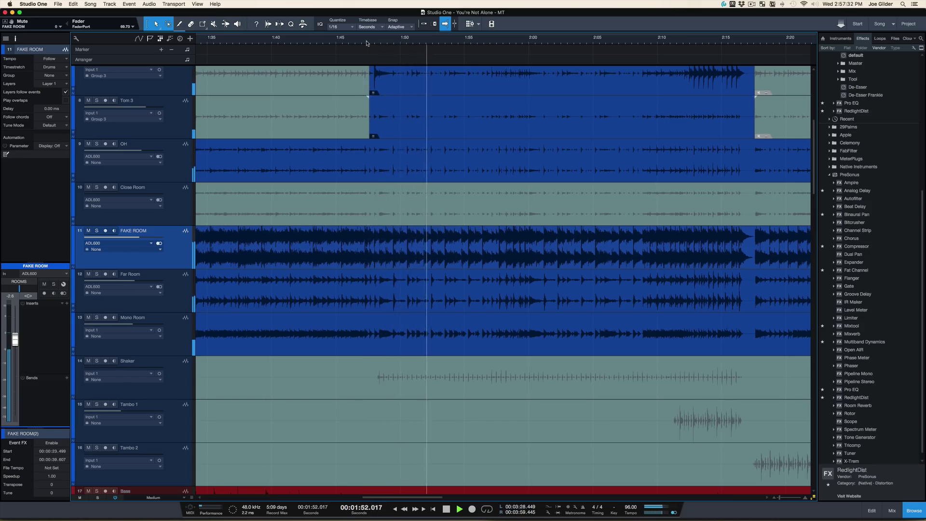
{"action": "key", "text": "space"}
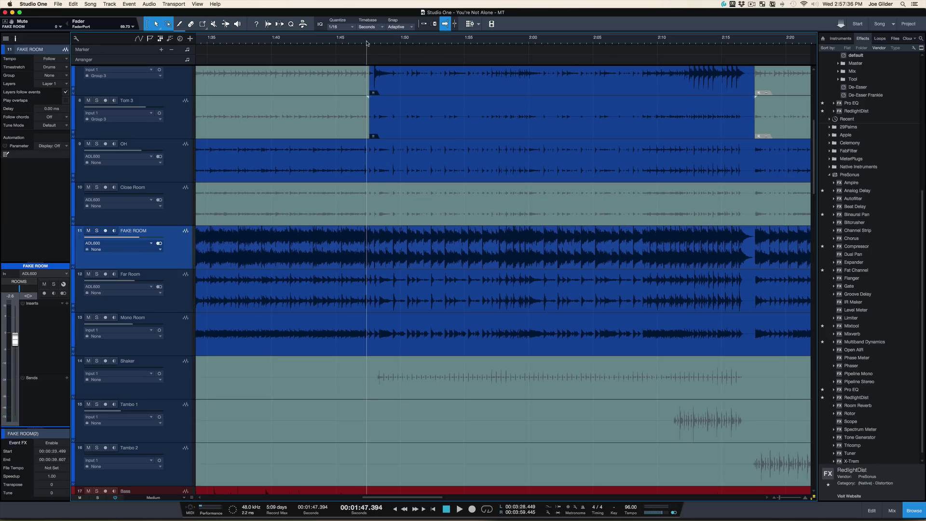
{"action": "key", "text": "space"}
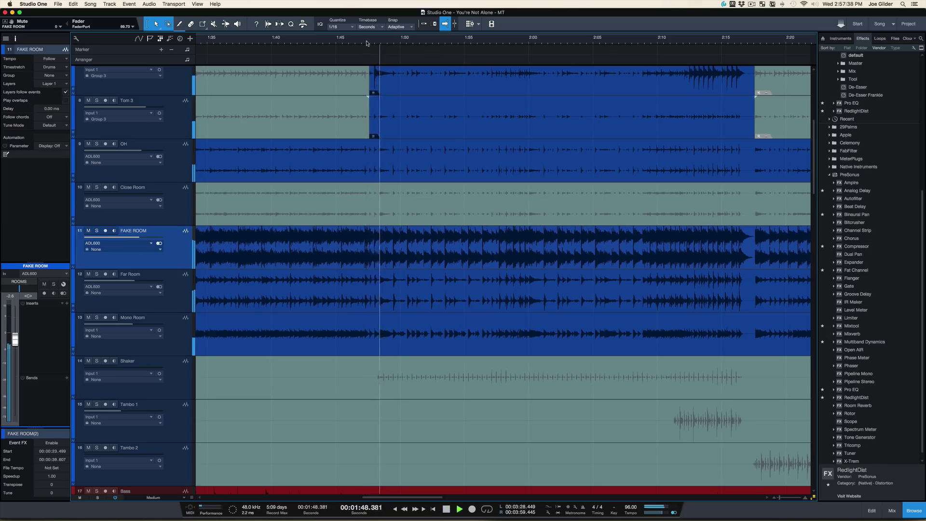
{"action": "key", "text": "s"}
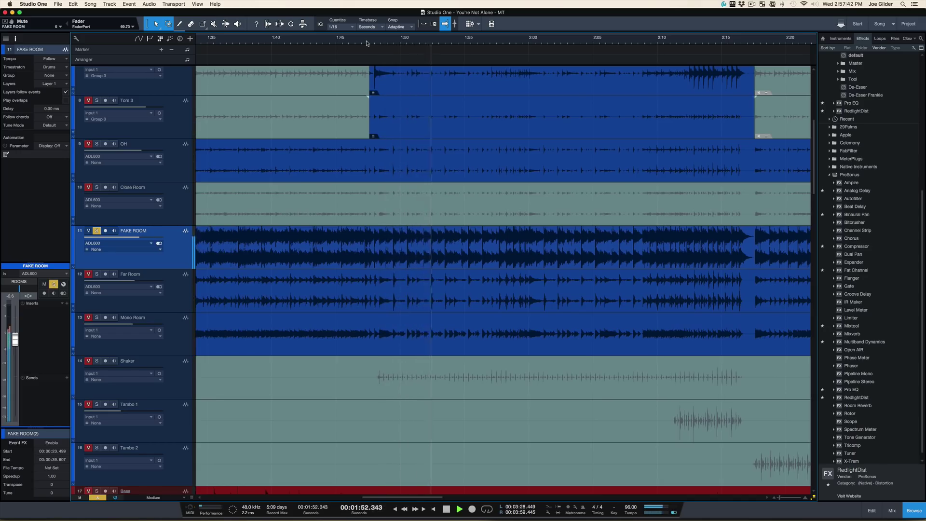
{"action": "key", "text": "s"}
{"action": "key", "text": "space"}
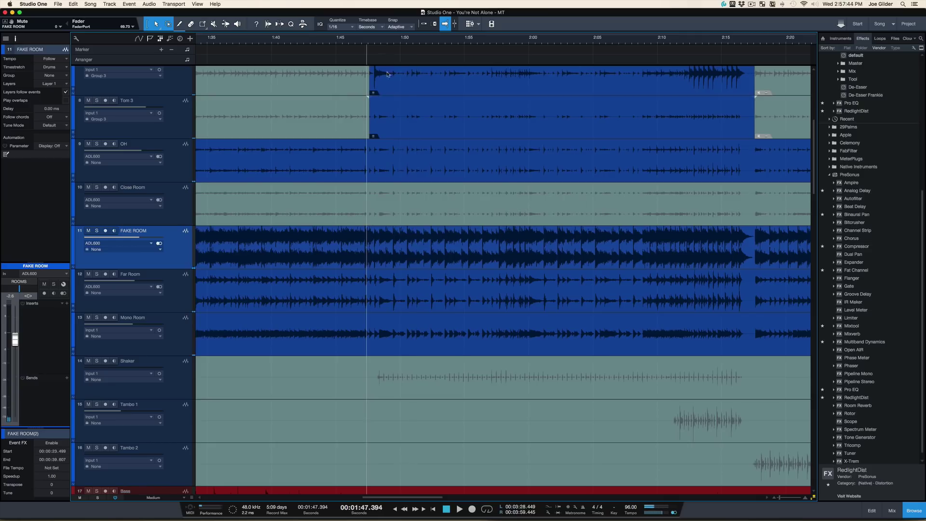
Split the FAKE ROOM event at about 1:48.4, where the quieter section begins.
{"action": "key", "text": "space"}
{"action": "key", "text": "space"}
{"action": "left_click_drag", "start_coordinate": [379, 45], "coordinate": [371, 102]}
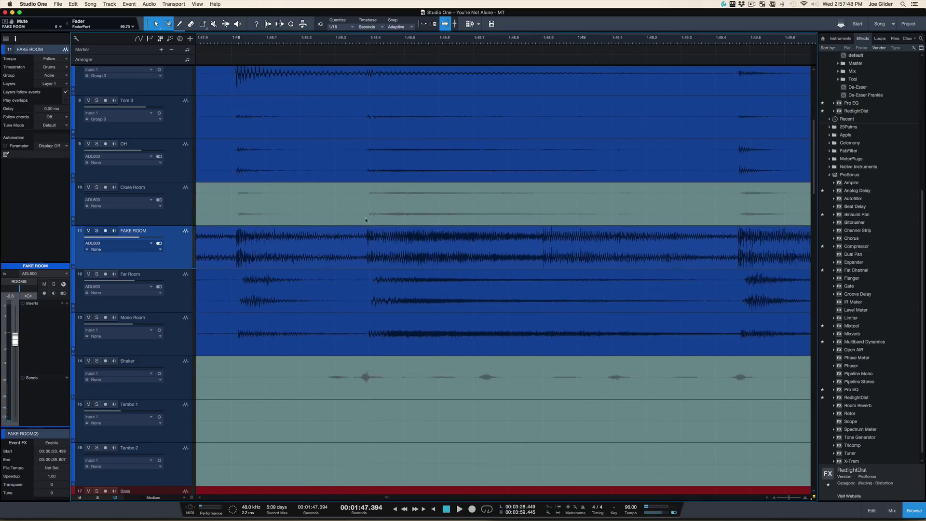
{"action": "left_click", "coordinate": [363, 249]}
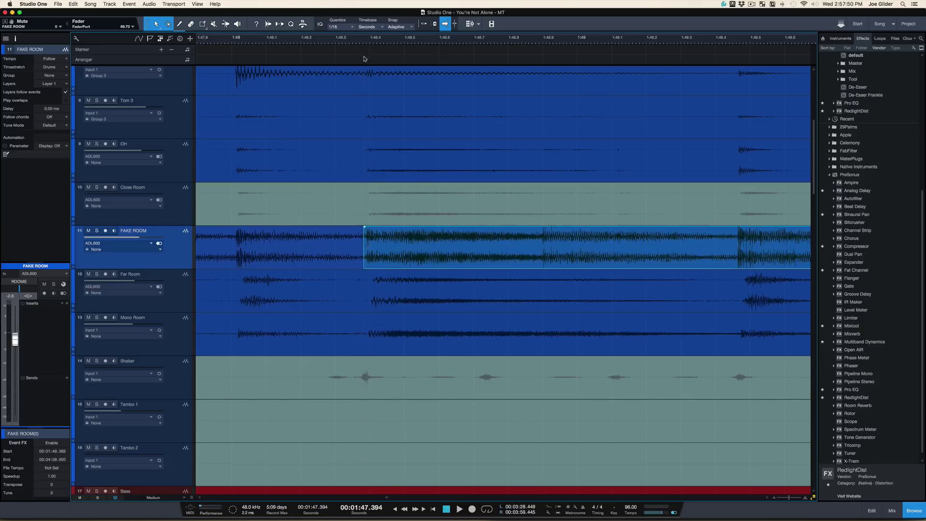
Locate where the EG guitars come back in and split the FAKE ROOM event there, at about 2:11.7.
{"action": "left_click_drag", "start_coordinate": [361, 40], "coordinate": [360, 3]}
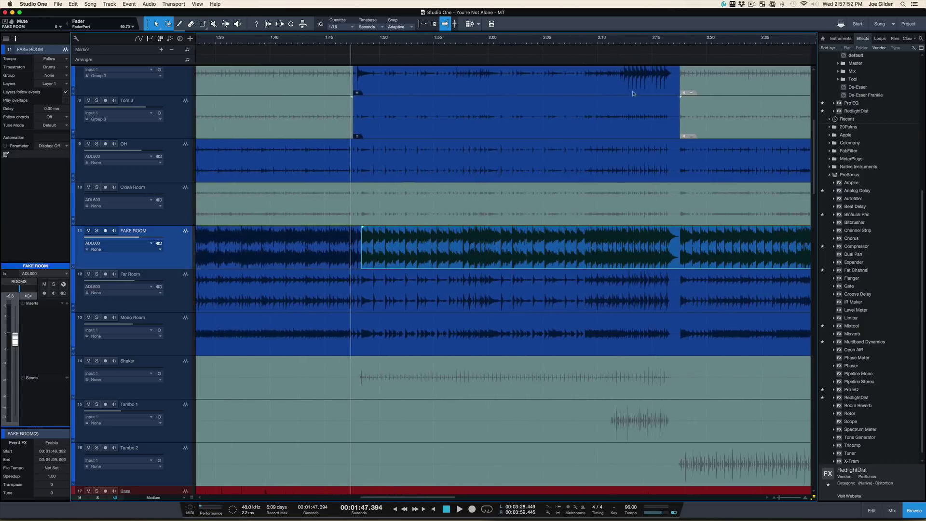
{"action": "scroll", "coordinate": [615, 200], "scroll_direction": "down", "scroll_amount": 4}
{"action": "left_click", "coordinate": [617, 38]}
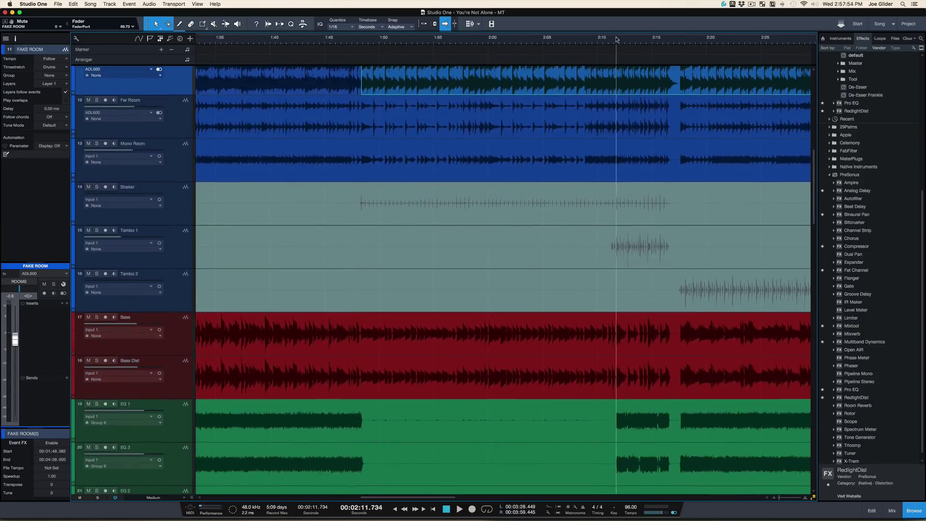
{"action": "key", "text": "space"}
{"action": "left_click_drag", "start_coordinate": [621, 43], "coordinate": [575, 56]}
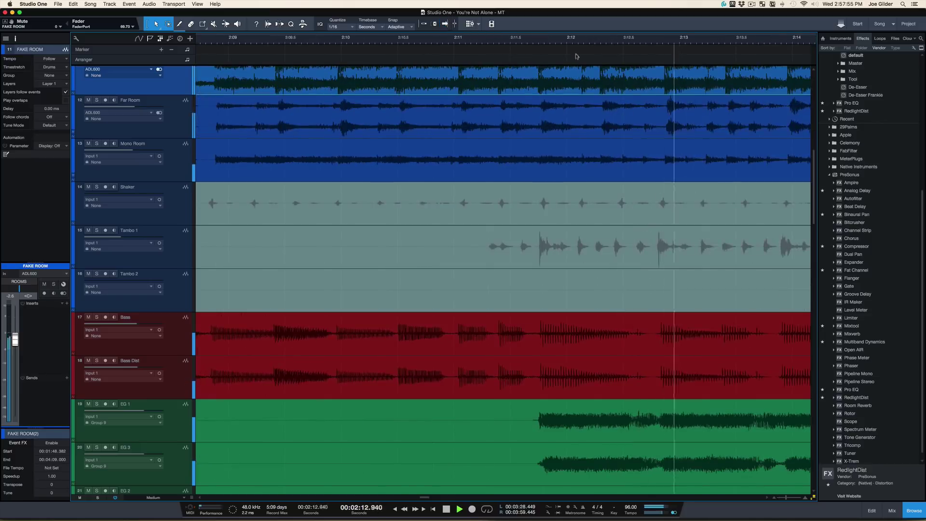
{"action": "left_click", "coordinate": [516, 40]}
{"action": "key", "text": "space"}
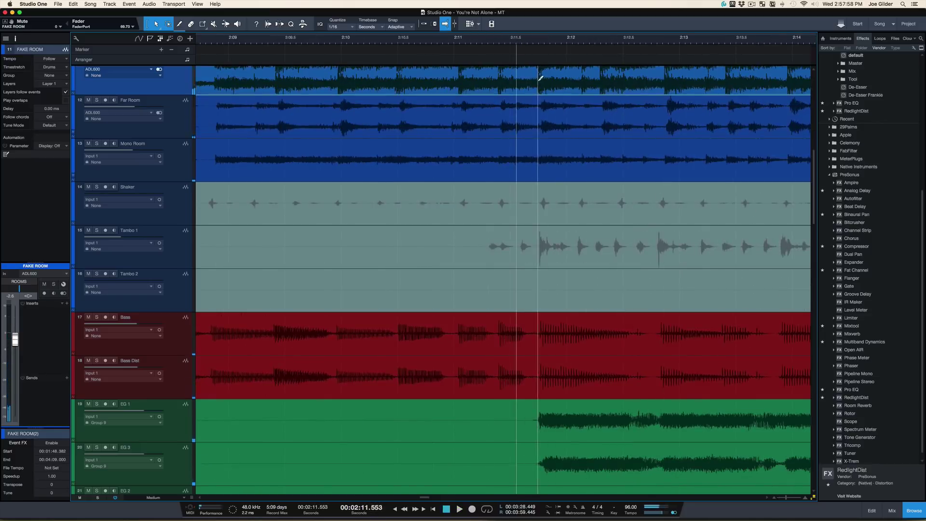
{"action": "left_click", "coordinate": [540, 78], "text": "super"}
Select the FAKE ROOM section from about 1:03 to 1:48 and crossfade its cuts.
{"action": "left_click_drag", "start_coordinate": [512, 42], "coordinate": [509, 4]}
{"action": "scroll", "coordinate": [465, 107], "scroll_direction": "up", "scroll_amount": 1}
{"action": "scroll", "coordinate": [376, 182], "scroll_direction": "up", "scroll_amount": 3}
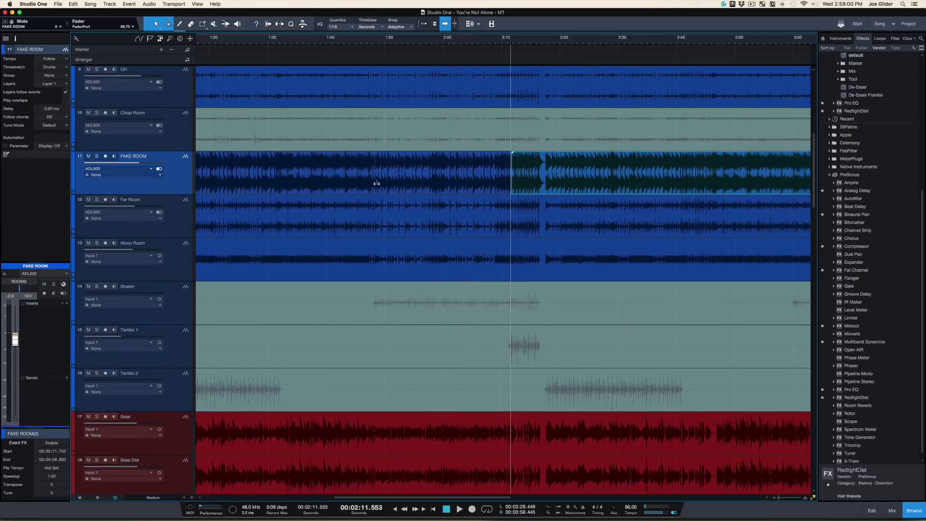
{"action": "scroll", "coordinate": [366, 181], "scroll_direction": "left", "scroll_amount": 6}
{"action": "left_click", "coordinate": [342, 164]}
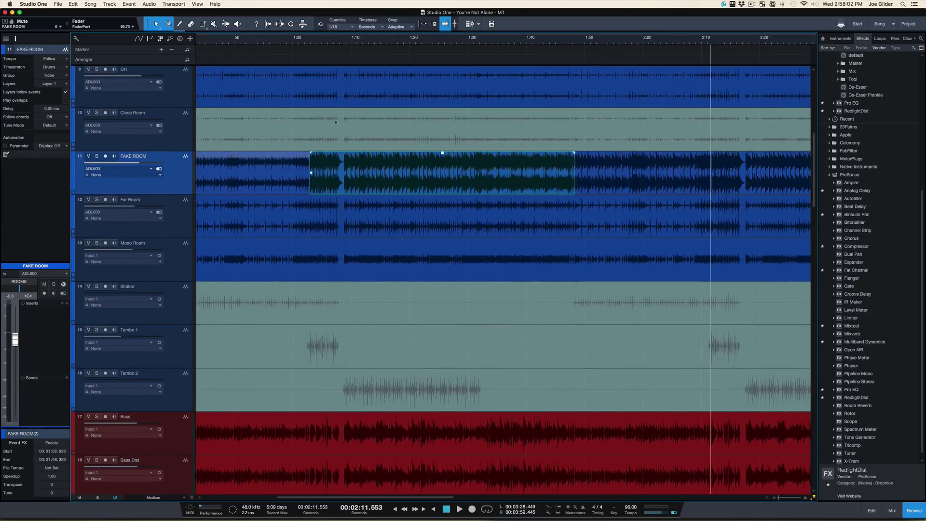
{"action": "left_click_drag", "start_coordinate": [338, 37], "coordinate": [352, 55]}
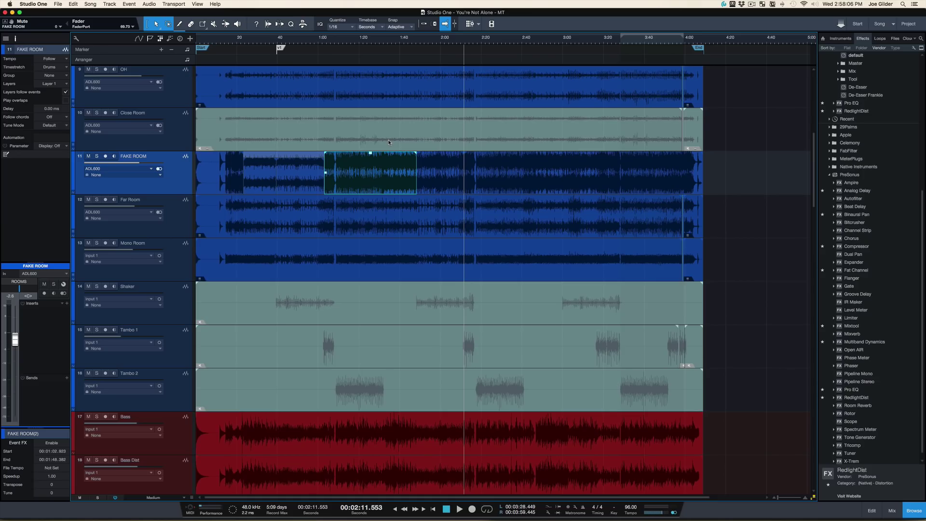
{"action": "key", "text": "x"}
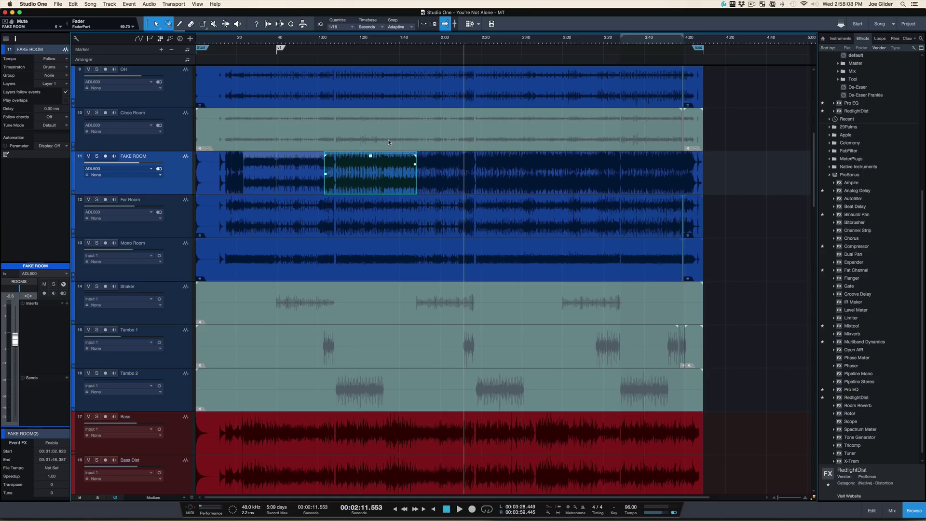
Lower the gain of the FAKE ROOM section from 1:03 to 1:48 to -6 dB, checking the gain set on the section before v1.
{"action": "key", "text": "alt+Down"}
{"action": "left_click", "coordinate": [266, 38]}
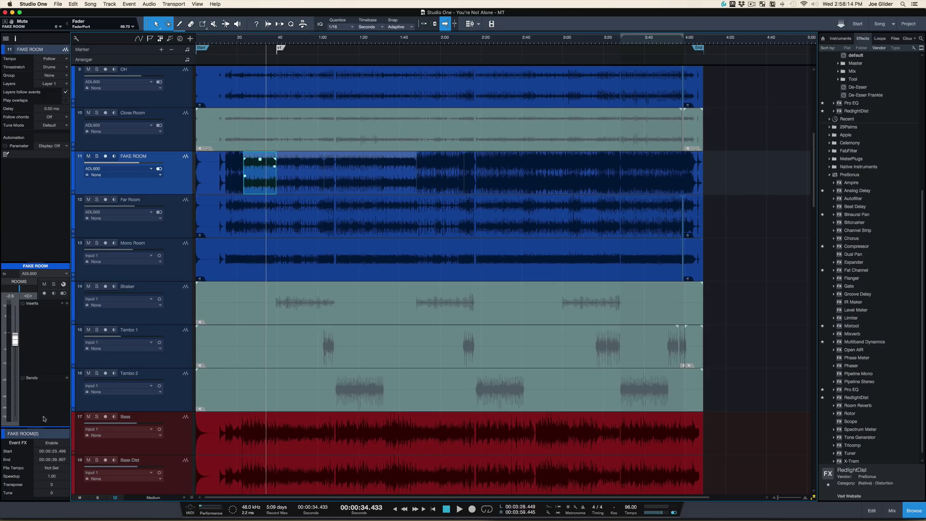
{"action": "left_click_drag", "start_coordinate": [34, 428], "coordinate": [47, 351]}
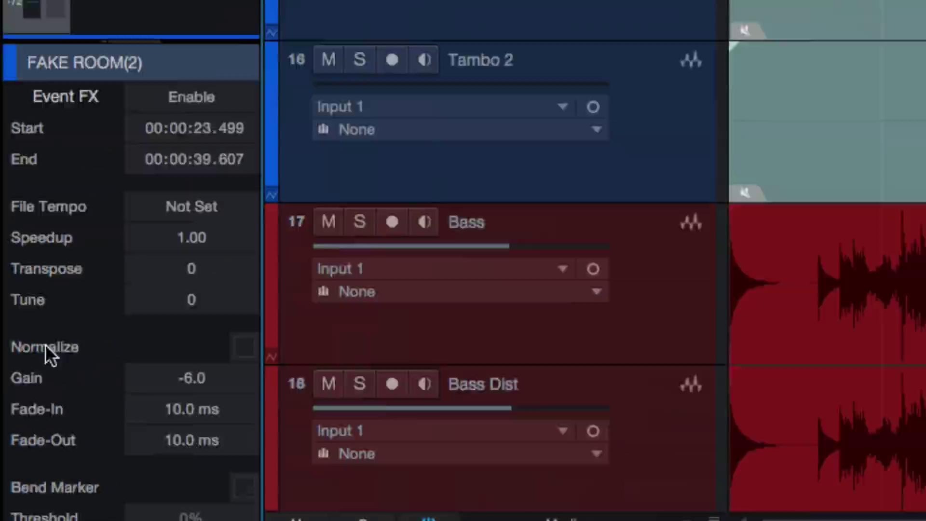
{"action": "left_click", "coordinate": [369, 186]}
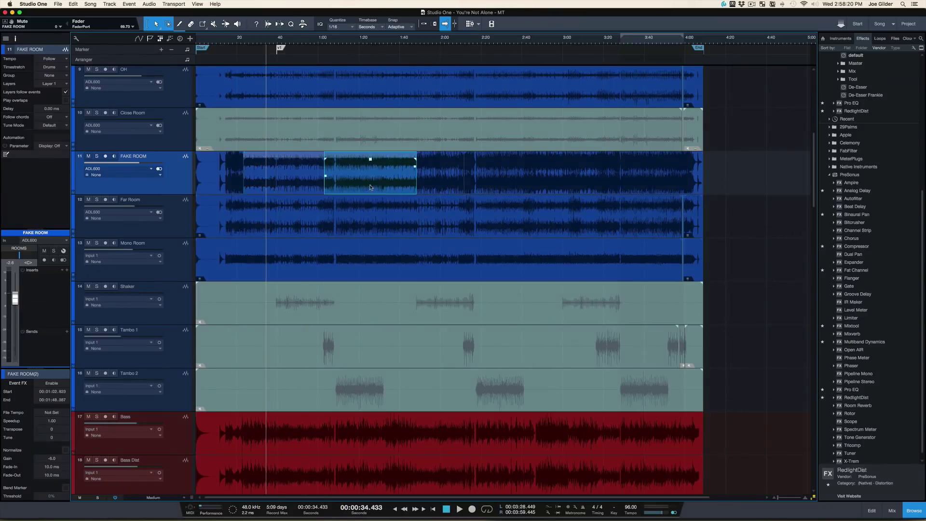
Audition the mix around 1:01 and undo the gain reduction on the FAKE ROOM section from 1:03 to 1:48.
{"action": "left_click", "coordinate": [327, 42]}
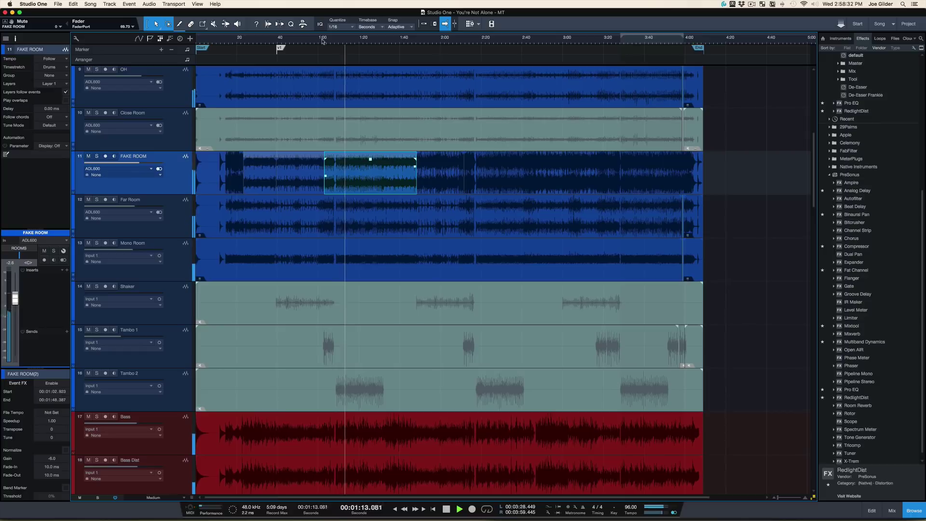
{"action": "left_click_drag", "start_coordinate": [321, 41], "coordinate": [342, 94]}
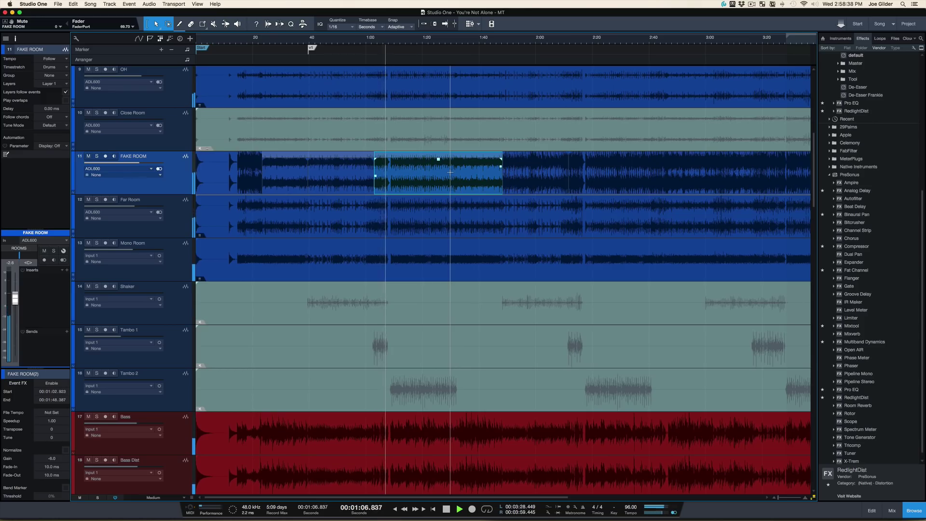
{"action": "key", "text": "space"}
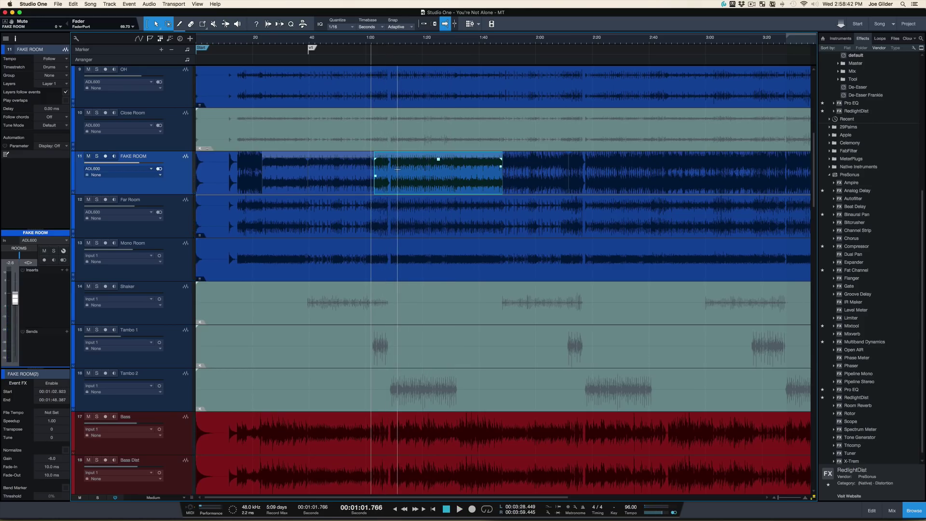
{"action": "key", "text": "super+z"}
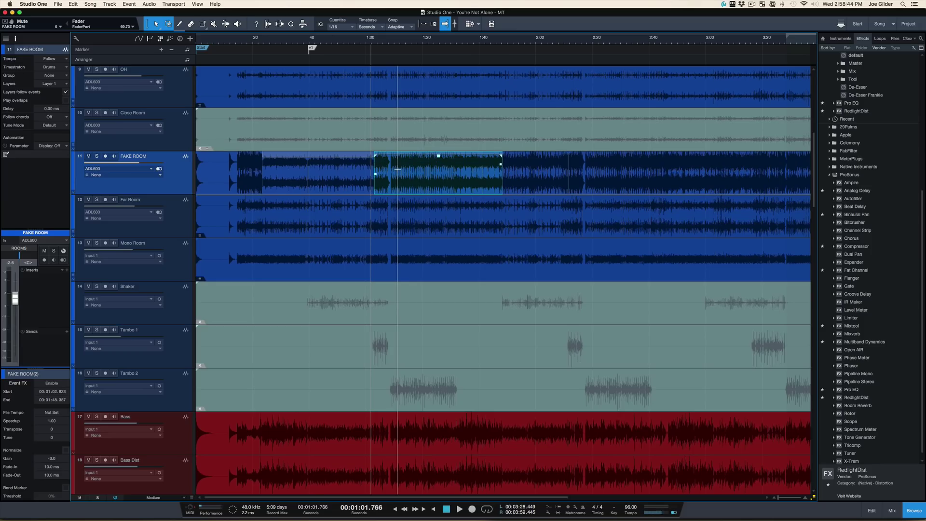
{"action": "key", "text": "super+z"}
Audition the mix at several points from about 0:28 to 1:46, and lower the FAKE ROOM section from 1:48 to 2:11 to -6 dB.
{"action": "left_click", "coordinate": [275, 43]}
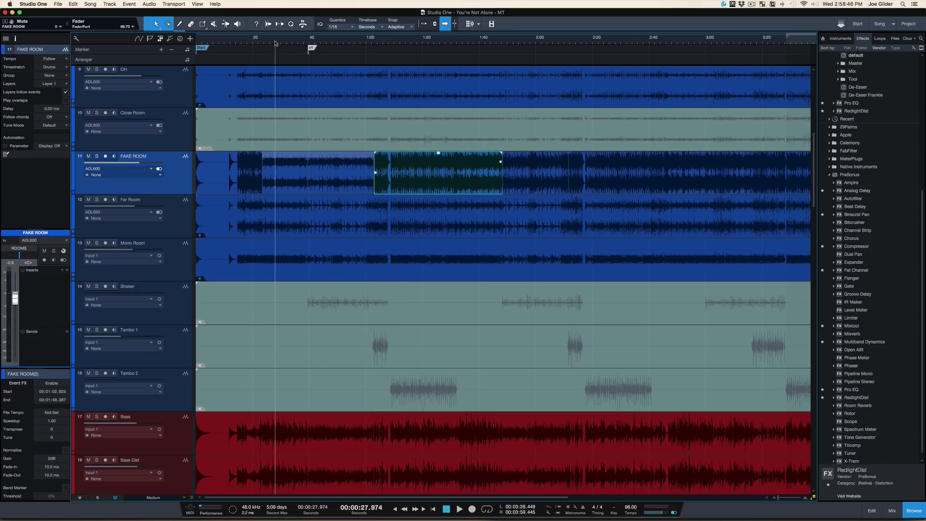
{"action": "left_click", "coordinate": [340, 45]}
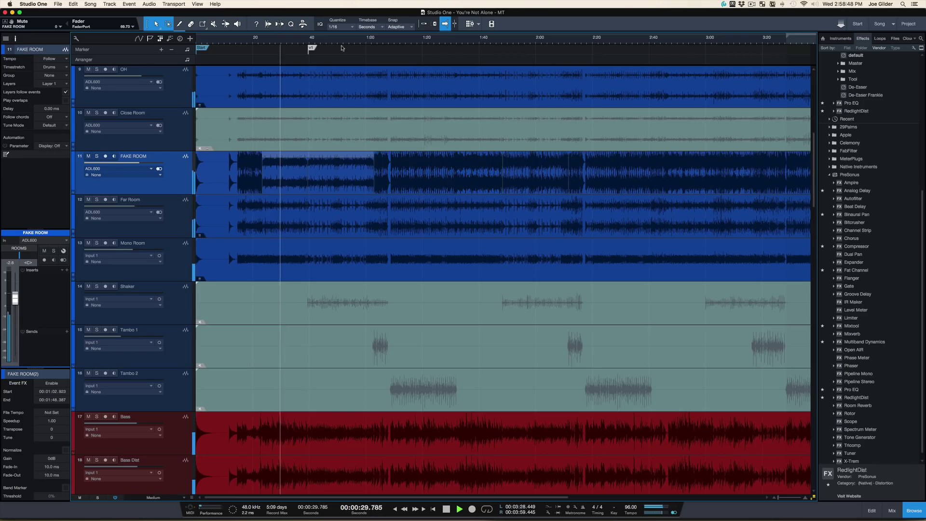
{"action": "left_click", "coordinate": [498, 44]}
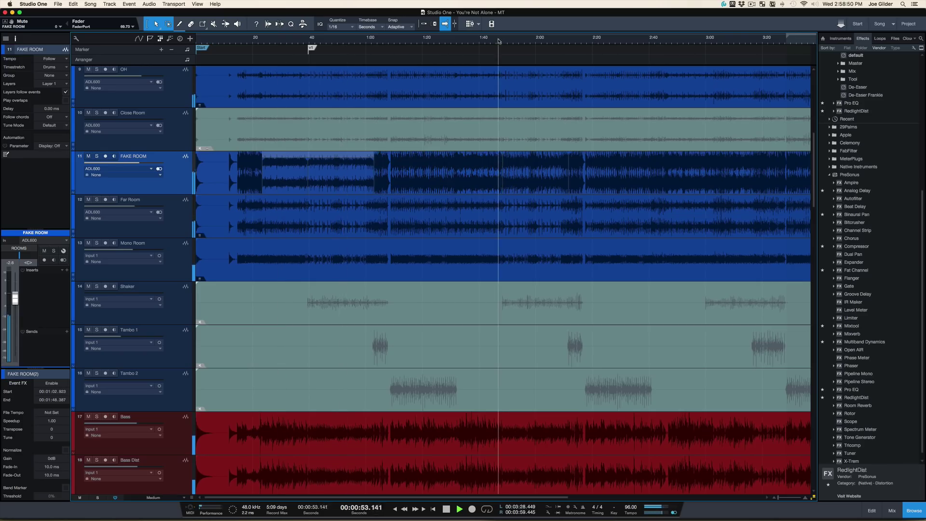
{"action": "left_click", "coordinate": [529, 170]}
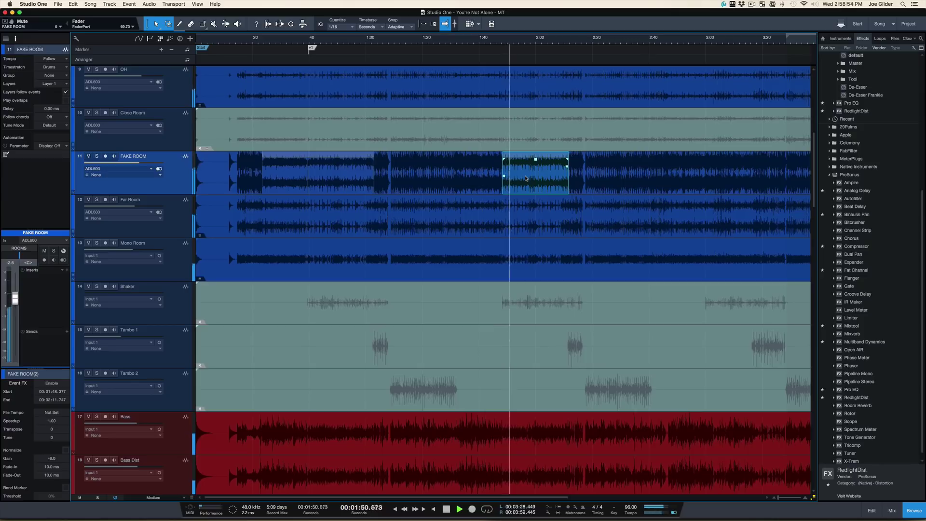
Audition the mix from the v1 marker and lower the FAKE ROOM sections from 0:39 to 1:03 and 1:48 to 2:11 to -9 dB.
{"action": "left_click_drag", "start_coordinate": [552, 41], "coordinate": [535, 68]}
{"action": "left_click_drag", "start_coordinate": [439, 41], "coordinate": [436, 29]}
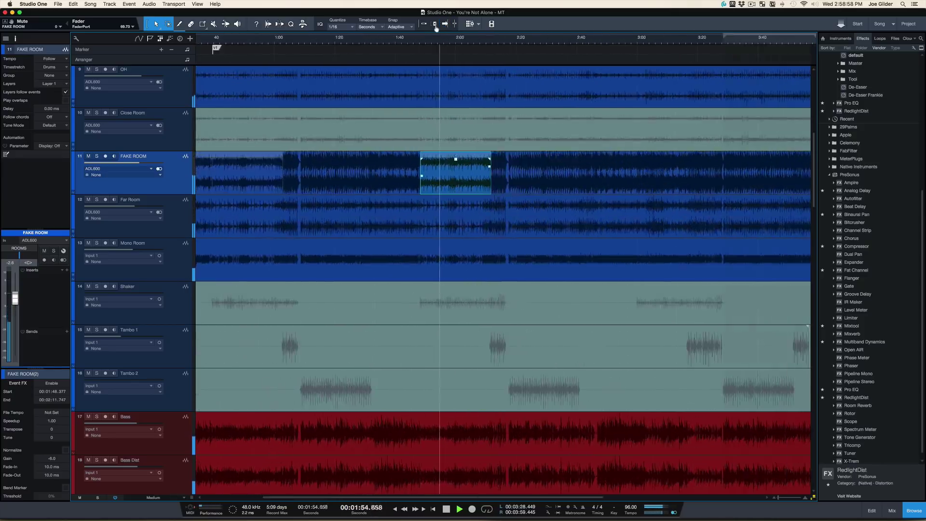
{"action": "left_click", "coordinate": [213, 47]}
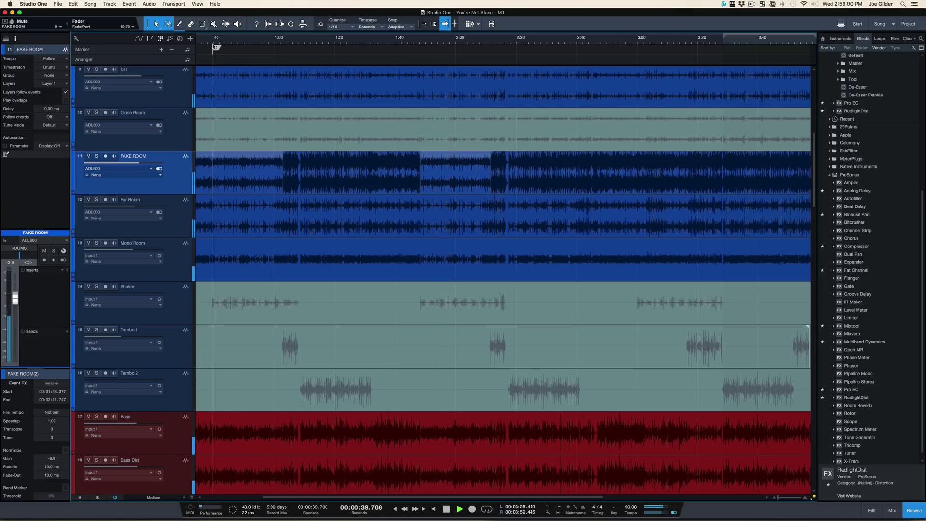
{"action": "left_click", "coordinate": [238, 182]}
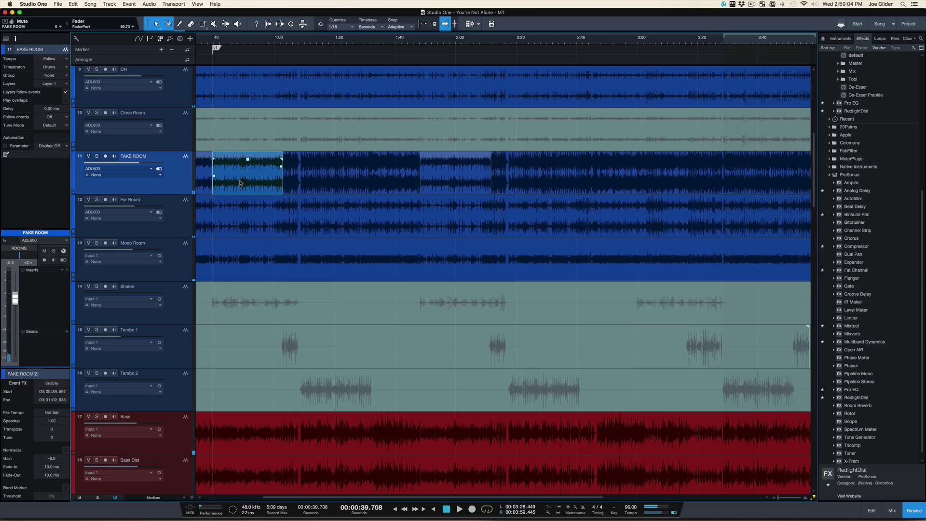
{"action": "left_click", "coordinate": [455, 187], "text": "shift"}
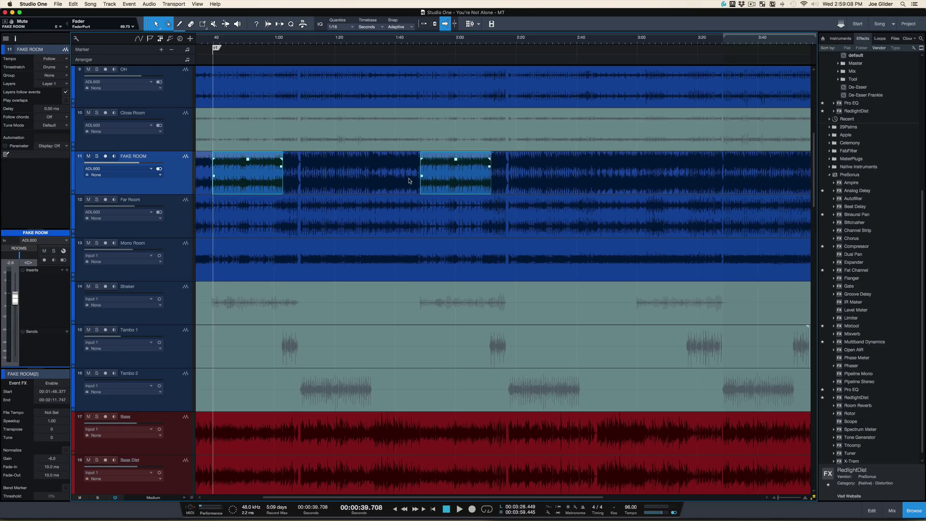
{"action": "key", "text": "space"}
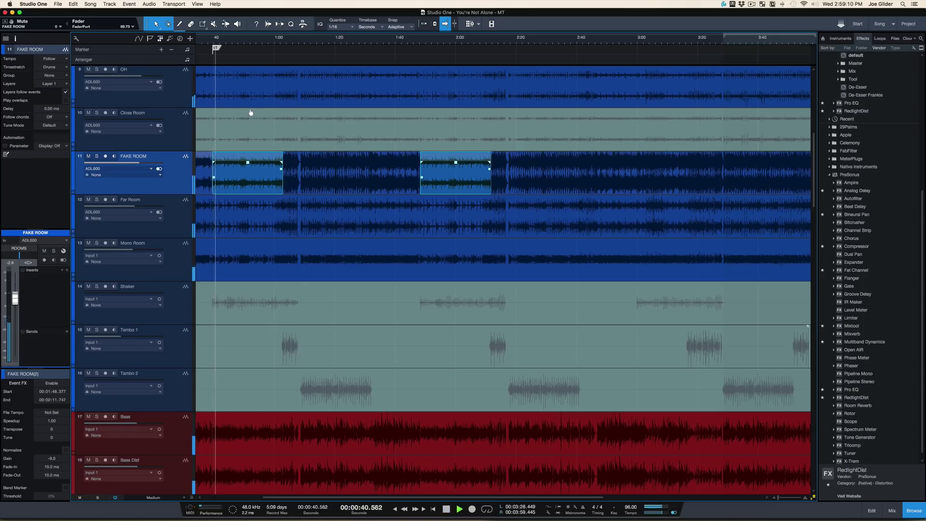
Audition the mix around 1:02, across the end of the first -9 dB FAKE ROOM section.
{"action": "scroll", "coordinate": [250, 112], "scroll_direction": "left", "scroll_amount": 2}
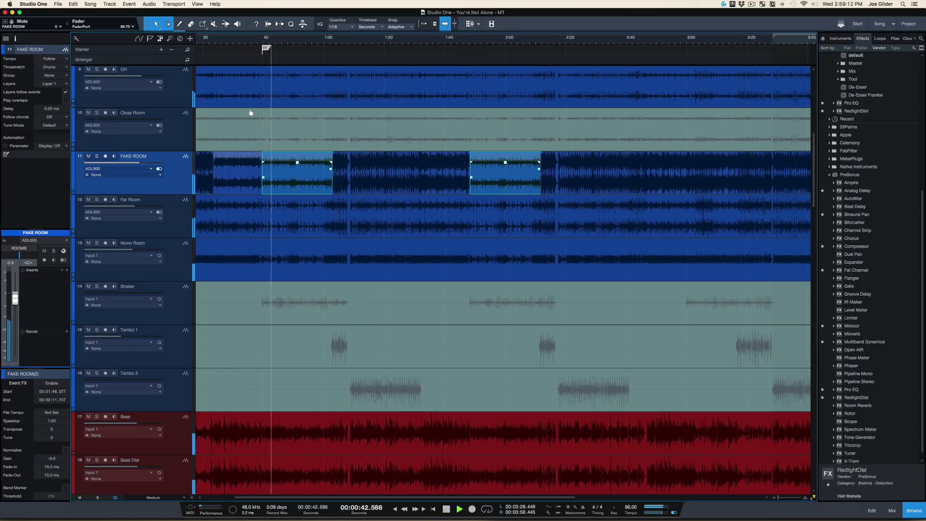
{"action": "scroll", "coordinate": [298, 118], "scroll_direction": "right", "scroll_amount": 2}
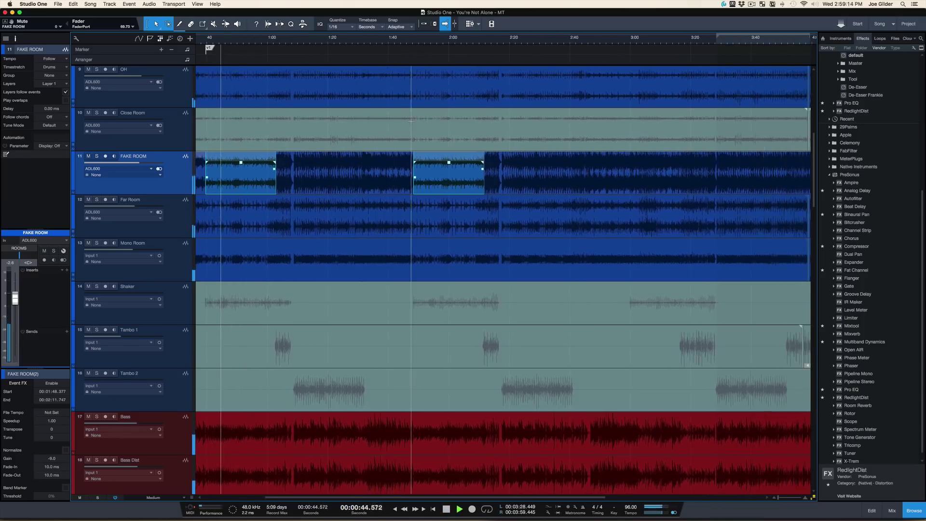
{"action": "left_click", "coordinate": [273, 42]}
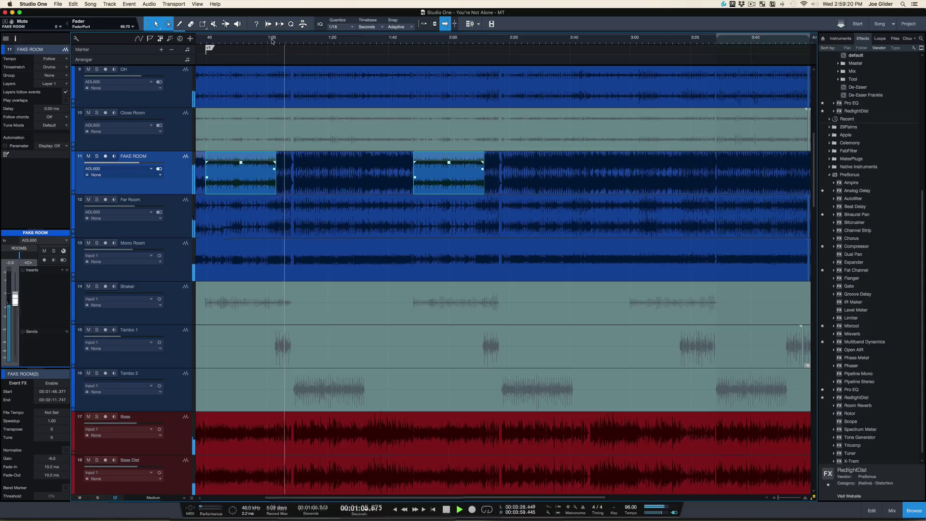
{"action": "left_click_drag", "start_coordinate": [272, 41], "coordinate": [263, 68]}
{"action": "left_click", "coordinate": [213, 40]}
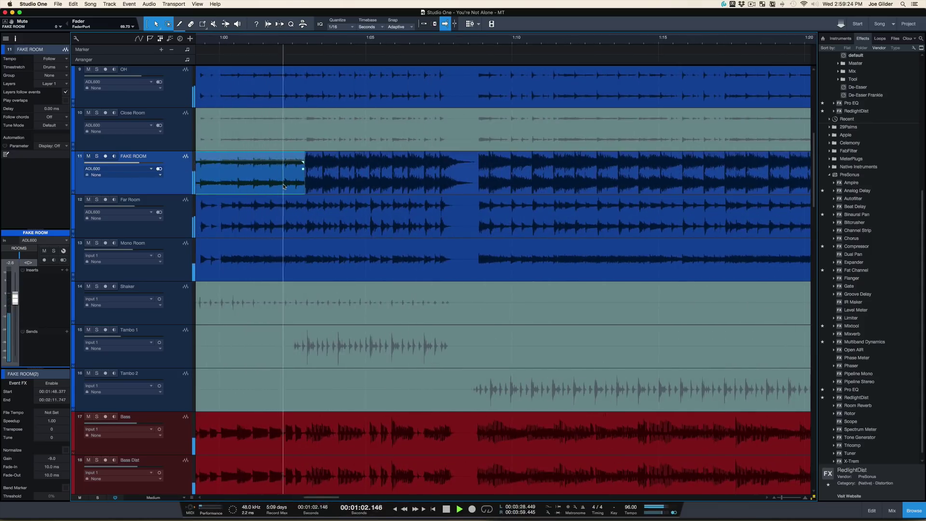
{"action": "key", "text": "z"}
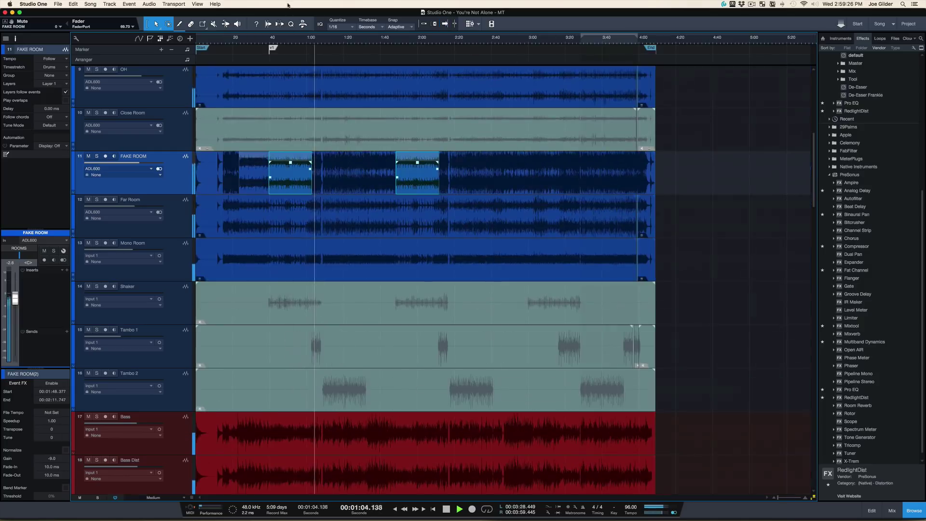
{"action": "key", "text": "space"}
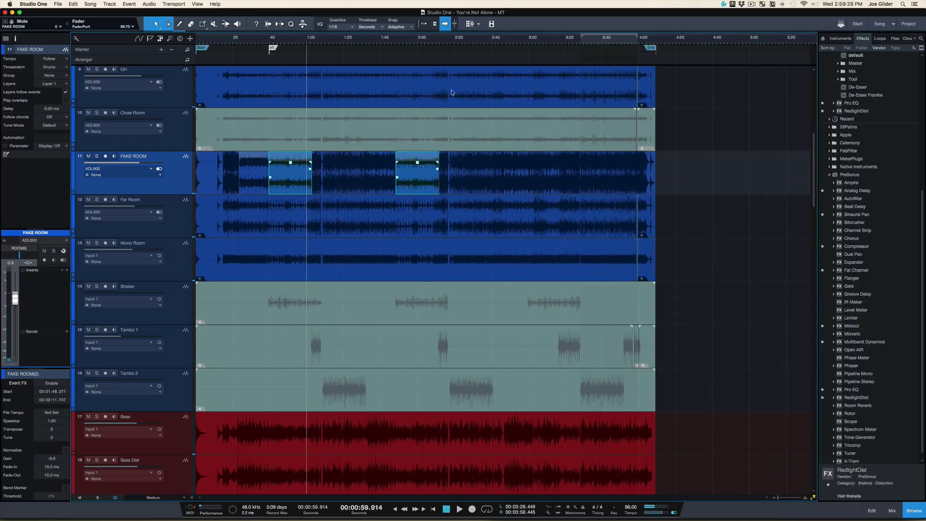
Examine the bass and electric guitar tracks and audition the mix around 2:25, 2:15 and 1:40.
{"action": "scroll", "coordinate": [440, 138], "scroll_direction": "down", "scroll_amount": 4}
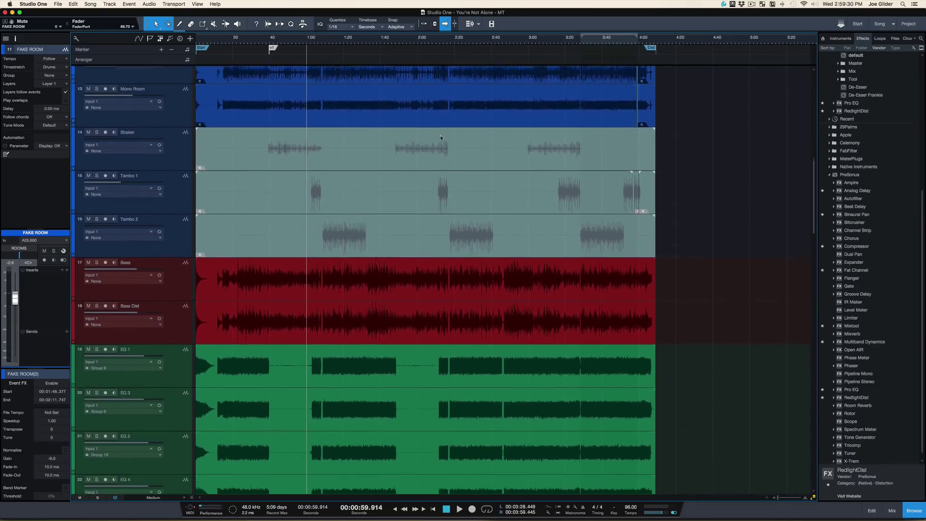
{"action": "scroll", "coordinate": [441, 137], "scroll_direction": "down", "scroll_amount": 1}
{"action": "left_click", "coordinate": [465, 42]}
{"action": "key", "text": "space"}
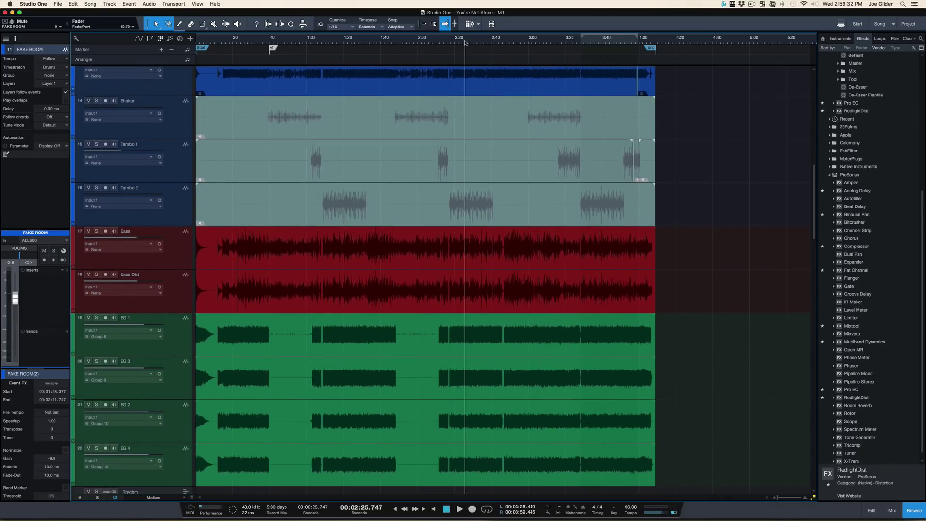
{"action": "scroll", "coordinate": [444, 110], "scroll_direction": "up", "scroll_amount": 5}
{"action": "scroll", "coordinate": [444, 110], "scroll_direction": "up", "scroll_amount": 1}
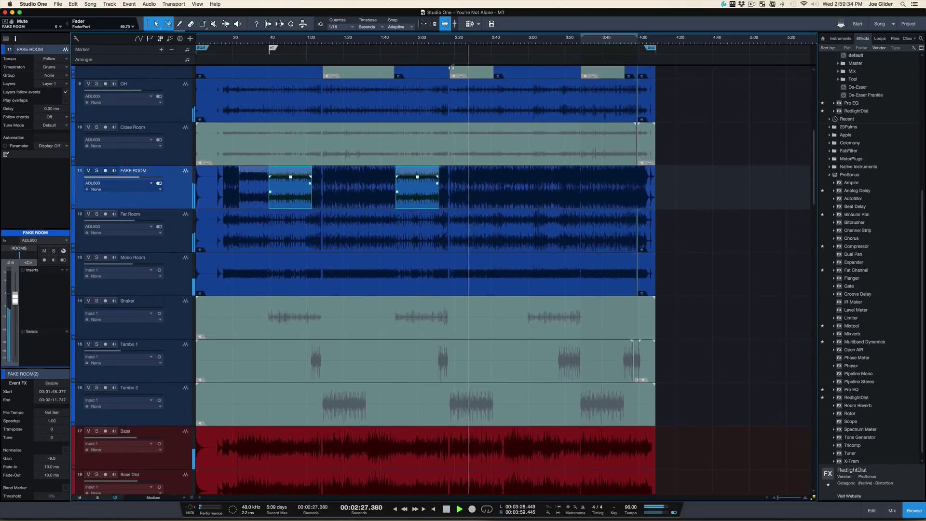
{"action": "left_click", "coordinate": [446, 43]}
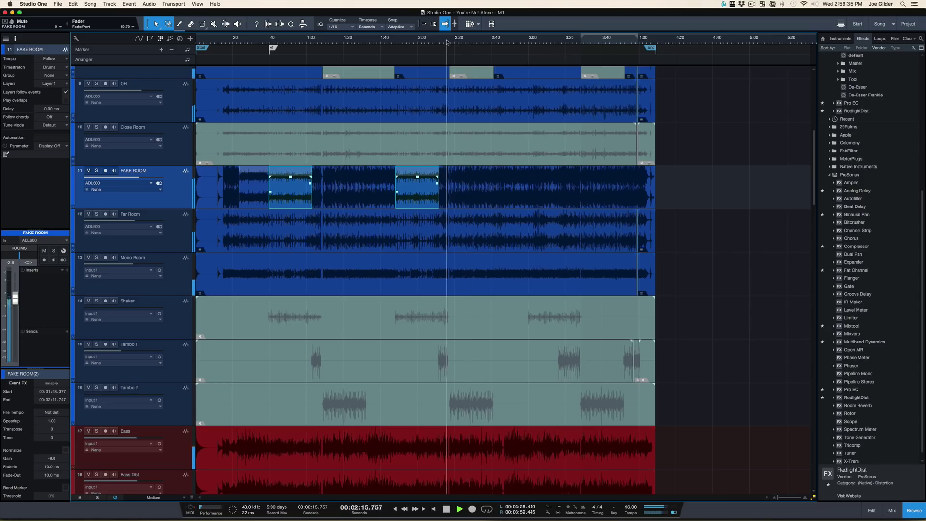
{"action": "left_click", "coordinate": [379, 42]}
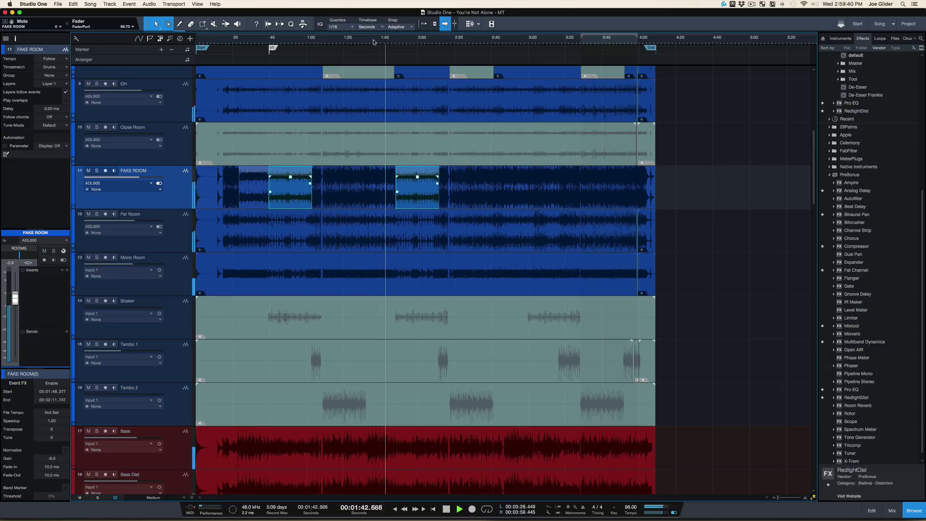
Audition the mix around 1:30 and split the FAKE ROOM track at about 1:32.
{"action": "left_click_drag", "start_coordinate": [379, 42], "coordinate": [376, 52]}
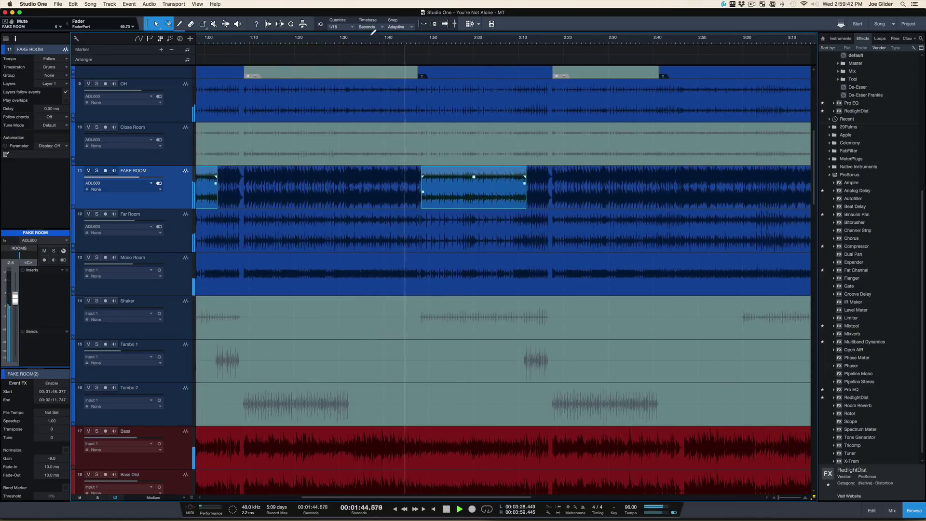
{"action": "left_click", "coordinate": [368, 42]}
{"action": "left_click", "coordinate": [351, 42]}
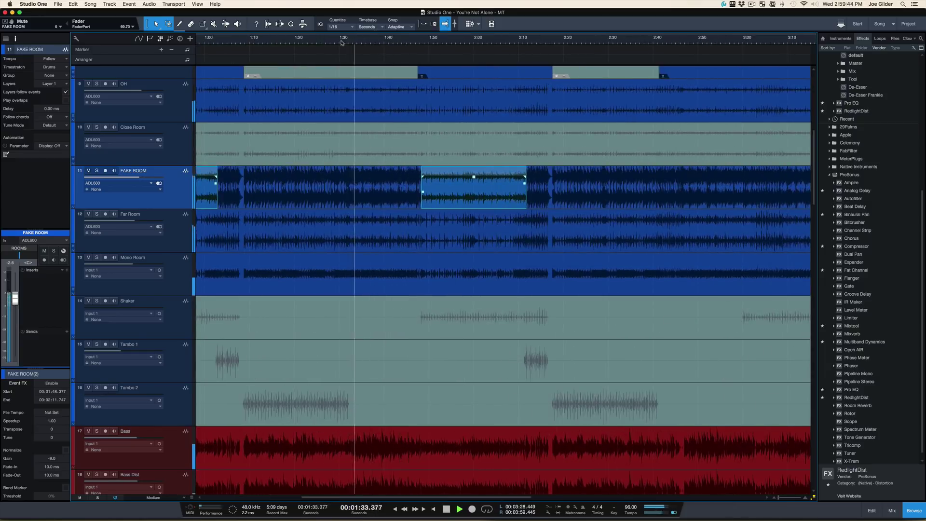
{"action": "left_click_drag", "start_coordinate": [341, 43], "coordinate": [331, 73]}
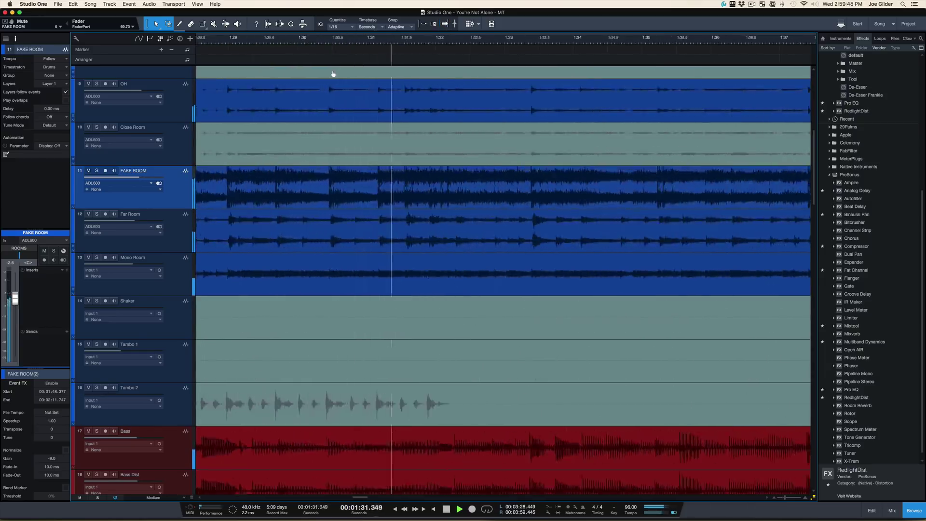
{"action": "key", "text": "space"}
{"action": "left_click", "coordinate": [448, 180], "text": "alt"}
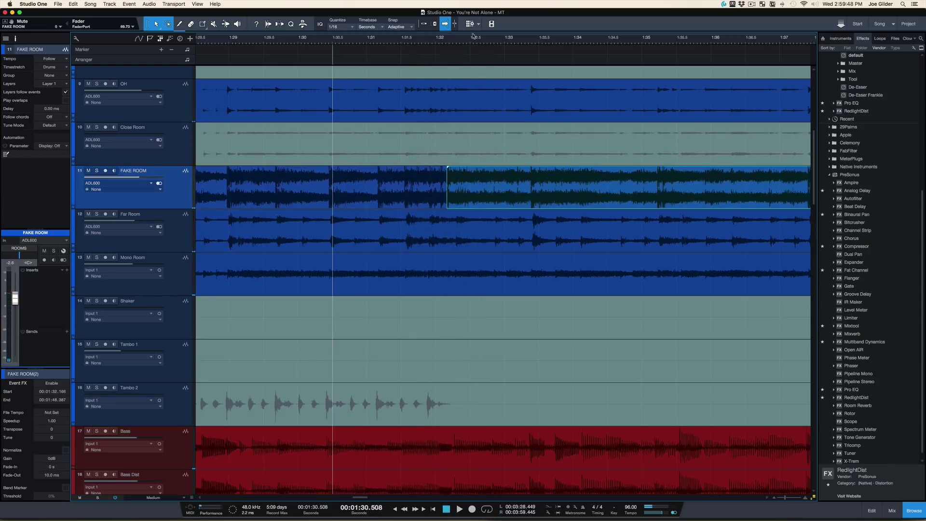
Crossfade the cuts of the FAKE ROOM section from 1:32 to 1:48 and lower its gain to -6 dB.
{"action": "scroll", "coordinate": [466, 42], "scroll_direction": "down", "scroll_amount": 10}
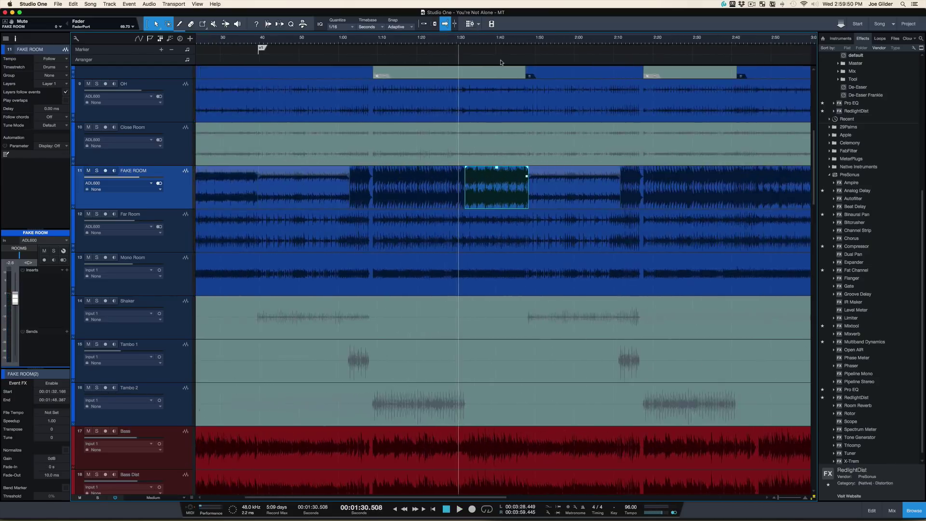
{"action": "key", "text": "space"}
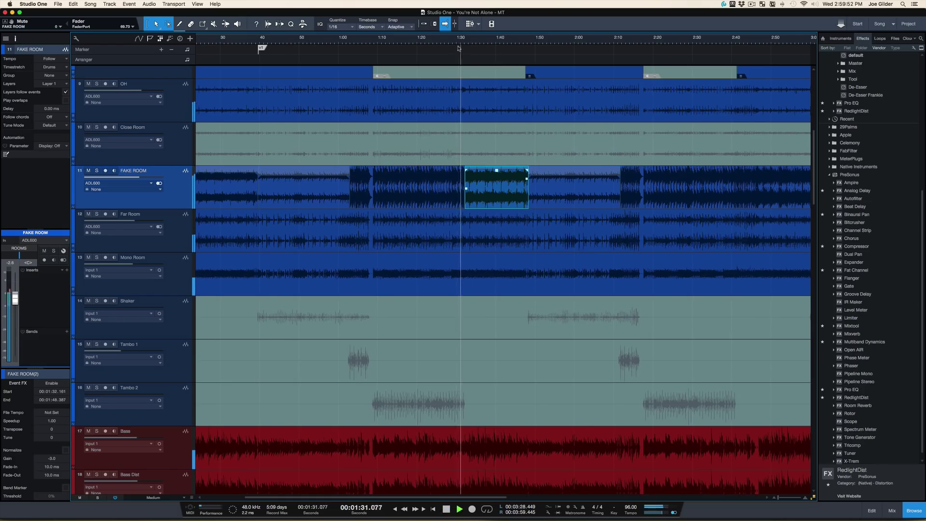
{"action": "scroll", "coordinate": [451, 40], "scroll_direction": "down", "scroll_amount": 3}
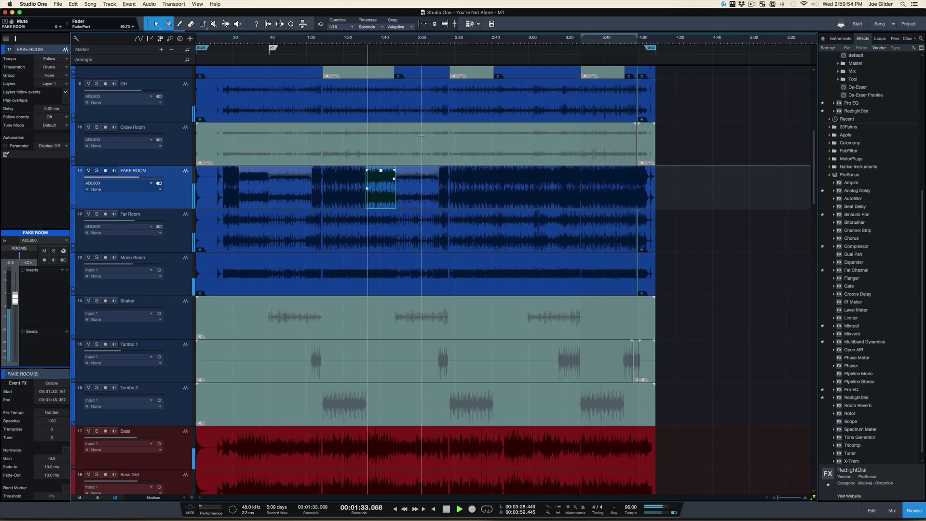
{"action": "key", "text": "alt+Down"}
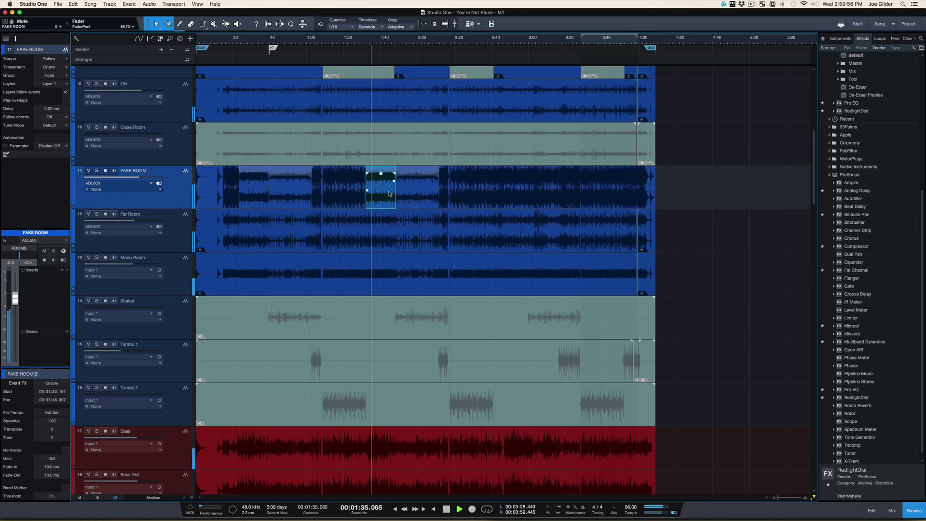
Check the gain of each FAKE ROOM section before 1:03 against the section from 1:32 to 1:48.
{"action": "left_click", "coordinate": [221, 195]}
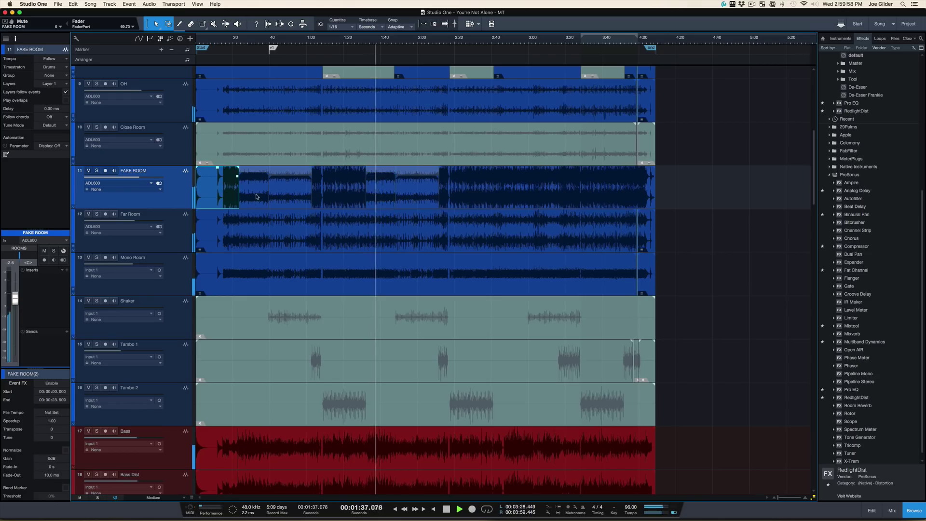
{"action": "left_click", "coordinate": [261, 196]}
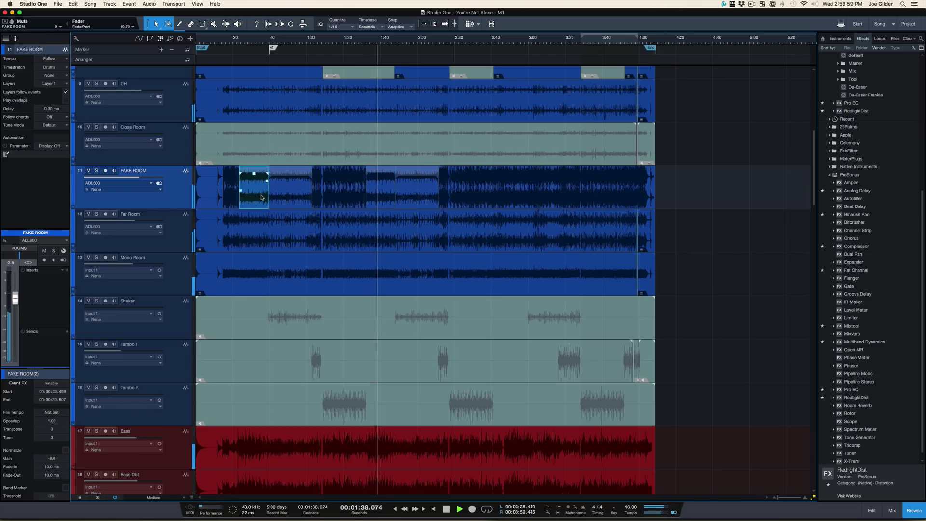
{"action": "left_click", "coordinate": [301, 197]}
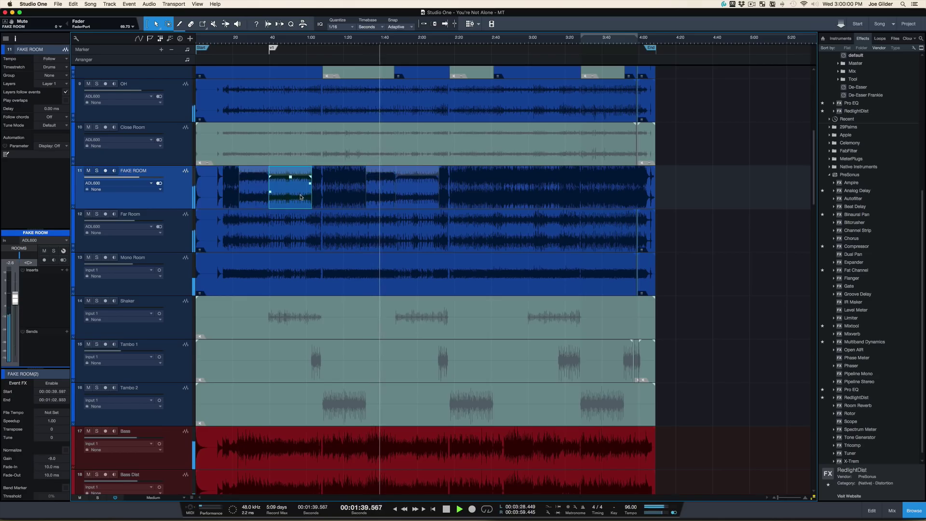
{"action": "left_click", "coordinate": [390, 202]}
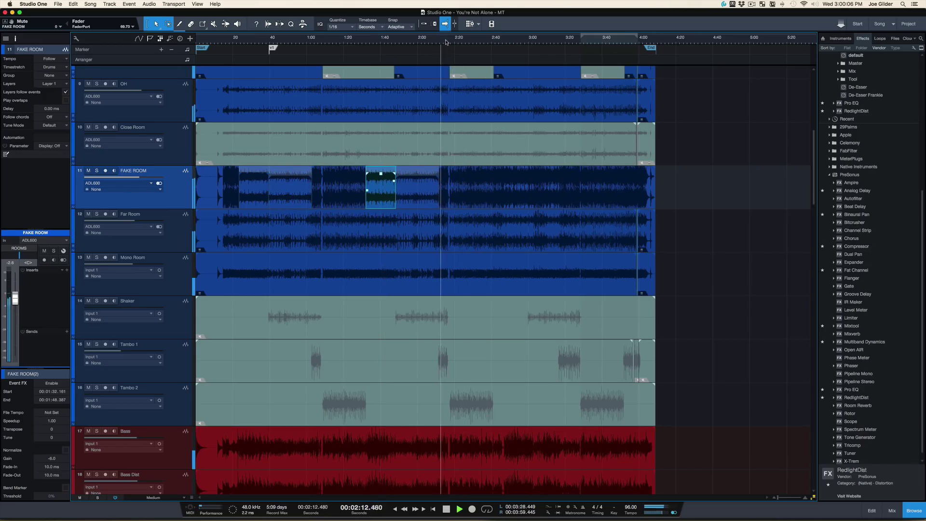
Audition the mix between about 2:35 and 2:55 to locate the next quieter part.
{"action": "left_click", "coordinate": [492, 43]}
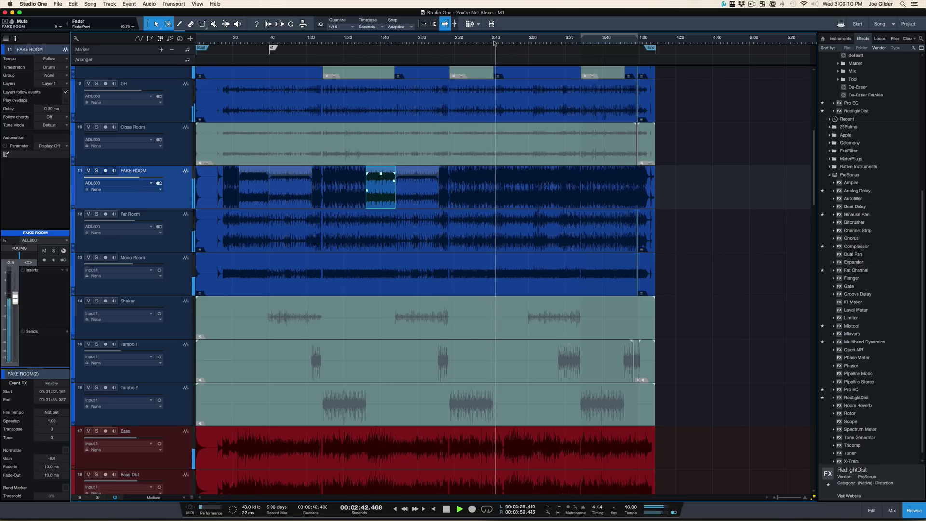
{"action": "left_click", "coordinate": [482, 43]}
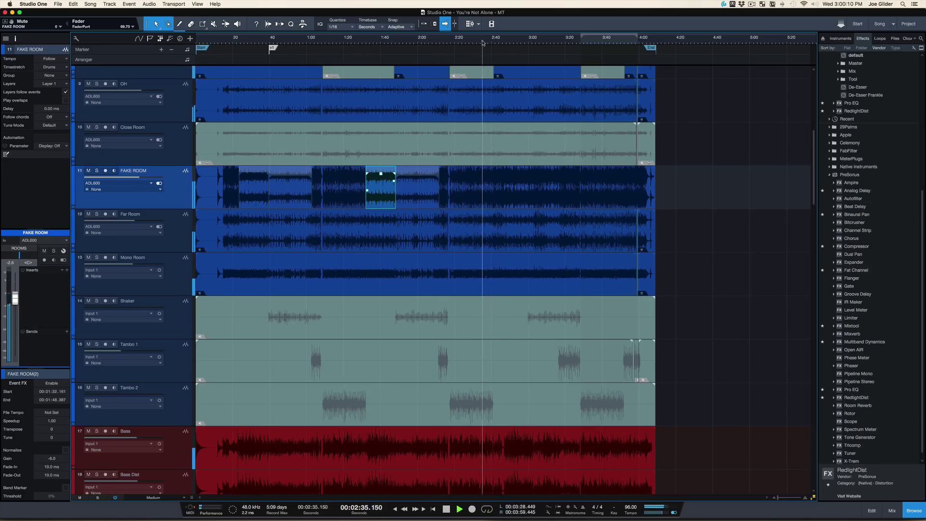
{"action": "left_click", "coordinate": [517, 42]}
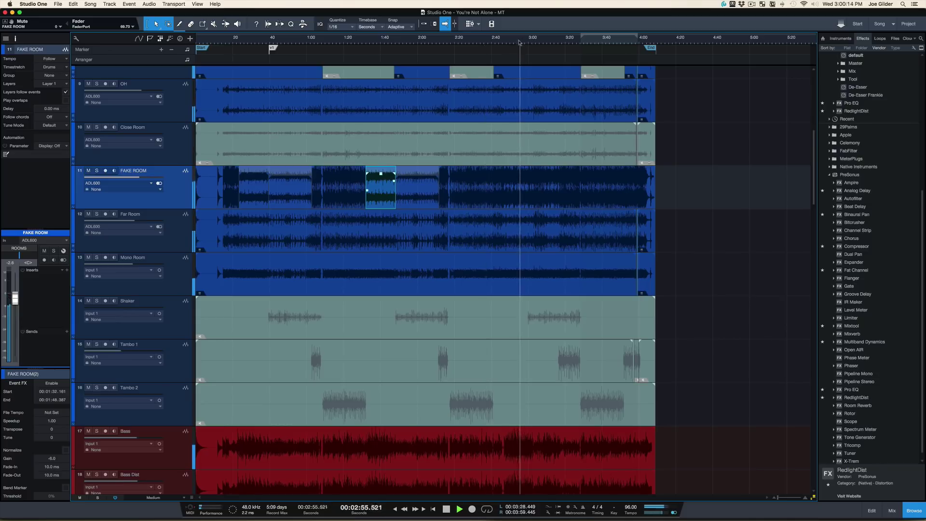
Audition the mix around 2:45 and split the FAKE ROOM track at about 2:47.
{"action": "mouse_move", "coordinate": [500, 42]}
{"action": "left_mouse_down"}
{"action": "mouse_move", "coordinate": [499, 58]}
{"action": "mouse_move", "coordinate": [521, 46]}
{"action": "mouse_move", "coordinate": [492, 50]}
{"action": "left_mouse_up"}
{"action": "key", "text": "space"}
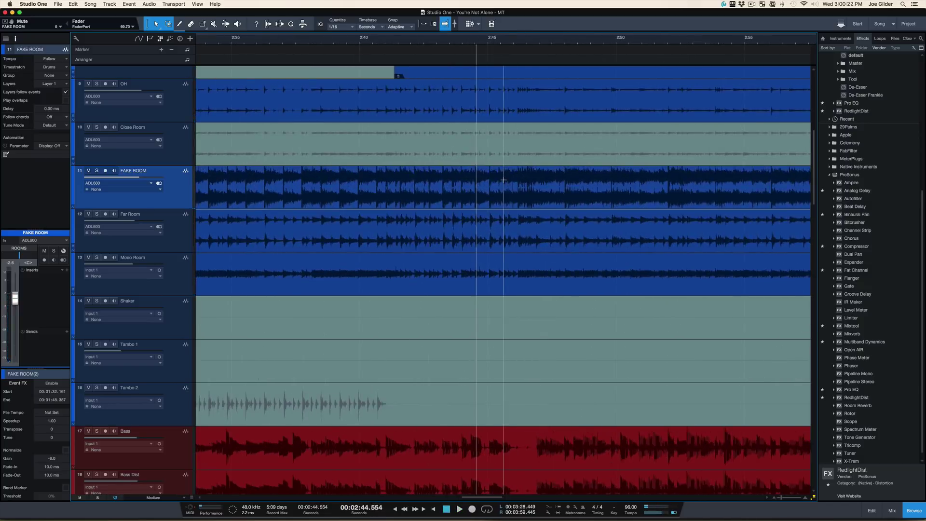
{"action": "key", "text": "space"}
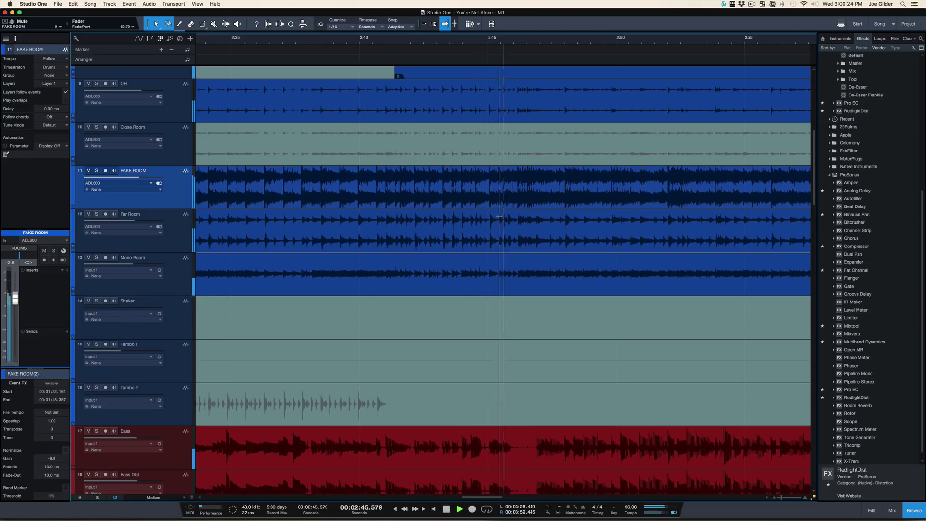
{"action": "key", "text": "space"}
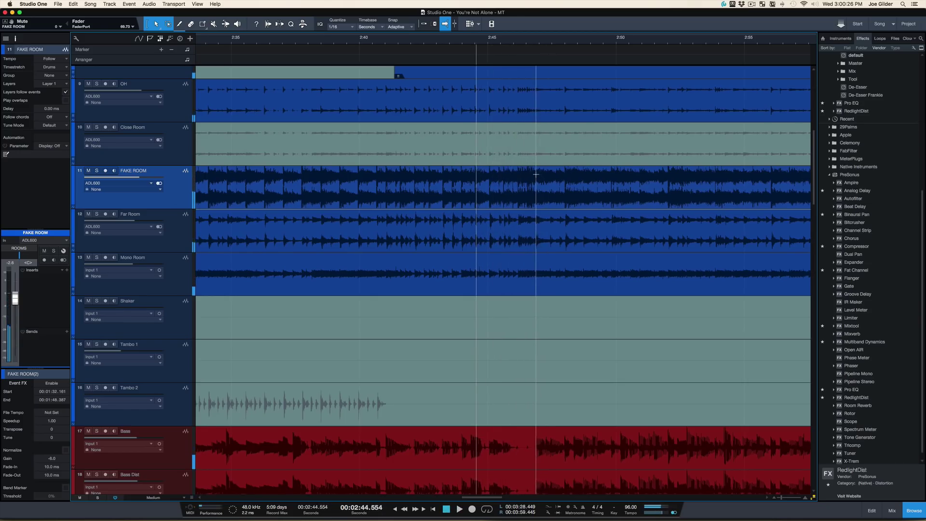
{"action": "left_click", "coordinate": [536, 175], "text": "alt"}
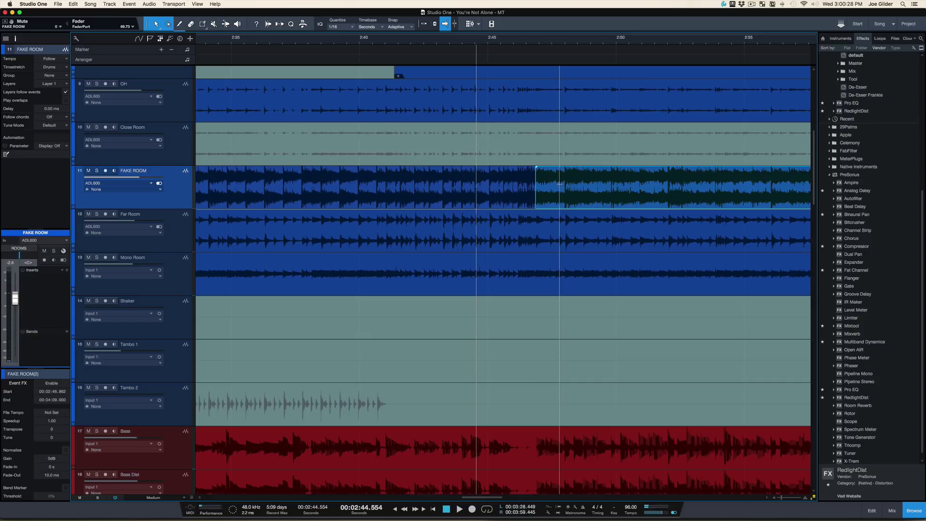
Audition the mix from about 3:05 to find where the drums pick up and split the FAKE ROOM track at about 3:17.
{"action": "key", "text": "shift+z"}
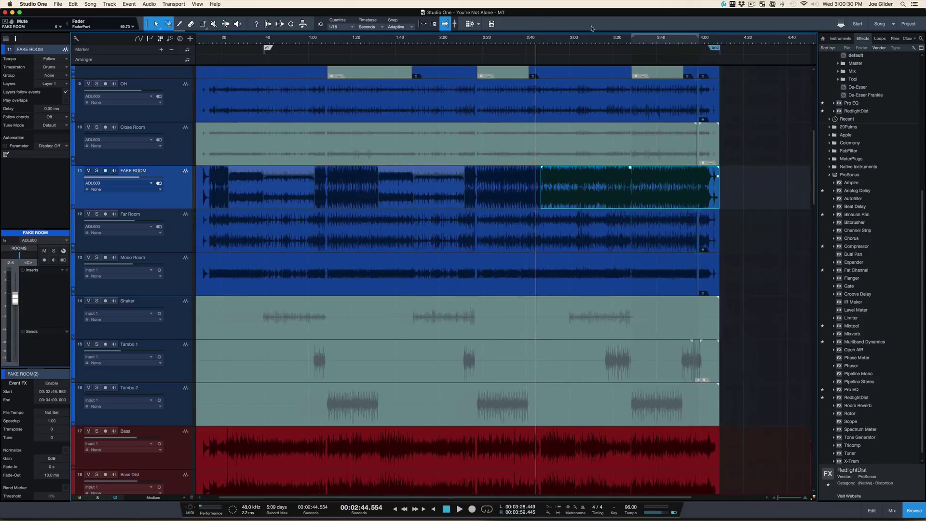
{"action": "left_click", "coordinate": [584, 44]}
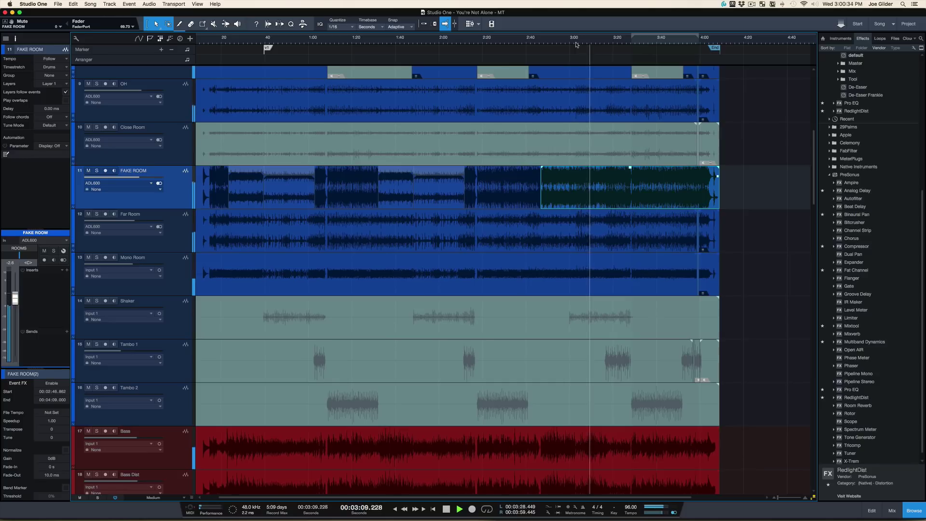
{"action": "left_click_drag", "start_coordinate": [611, 42], "coordinate": [612, 61]}
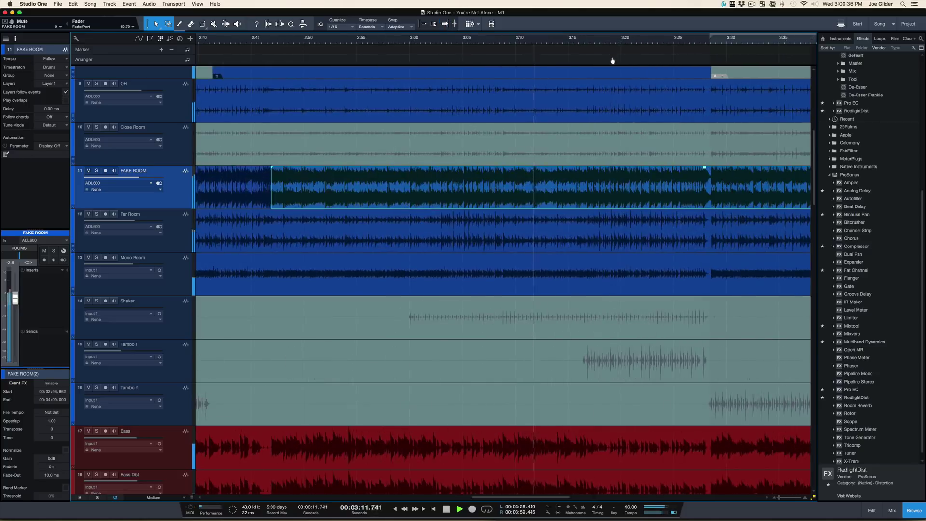
{"action": "left_click", "coordinate": [585, 43]}
{"action": "left_click_drag", "start_coordinate": [594, 42], "coordinate": [591, 58]}
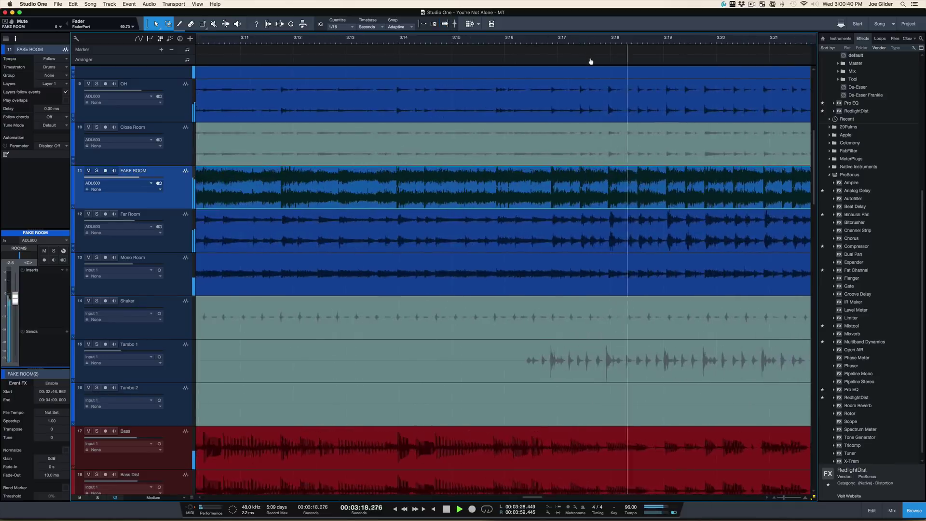
{"action": "key", "text": "space"}
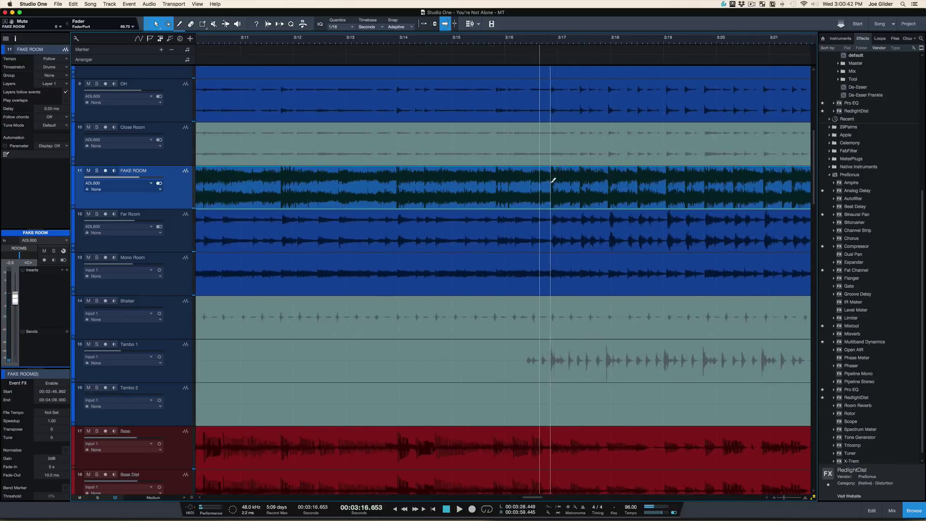
{"action": "left_click", "coordinate": [551, 180], "text": "alt"}
Crossfade the cuts of the FAKE ROOM section from 2:47 to 3:17 and lower its gain to -6 dB.
{"action": "left_click_drag", "start_coordinate": [494, 35], "coordinate": [497, 12]}
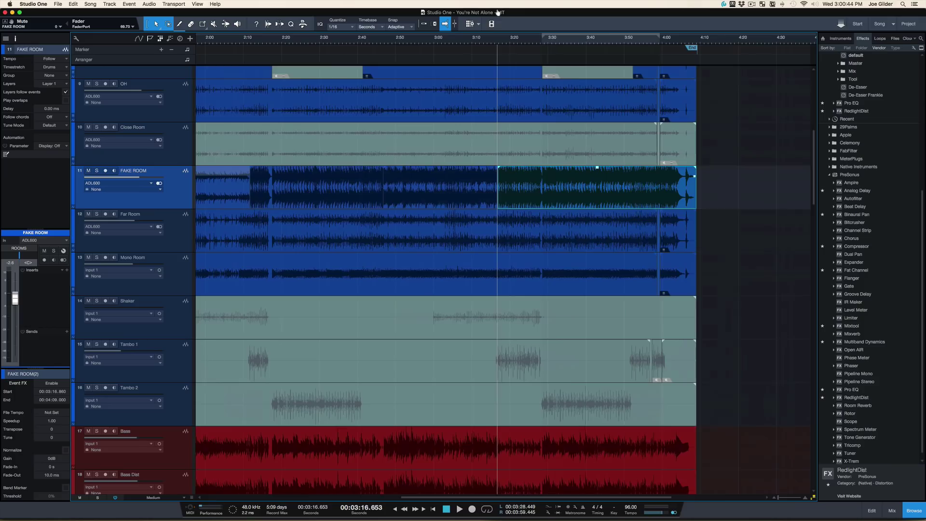
{"action": "left_click", "coordinate": [435, 206]}
{"action": "key", "text": "x"}
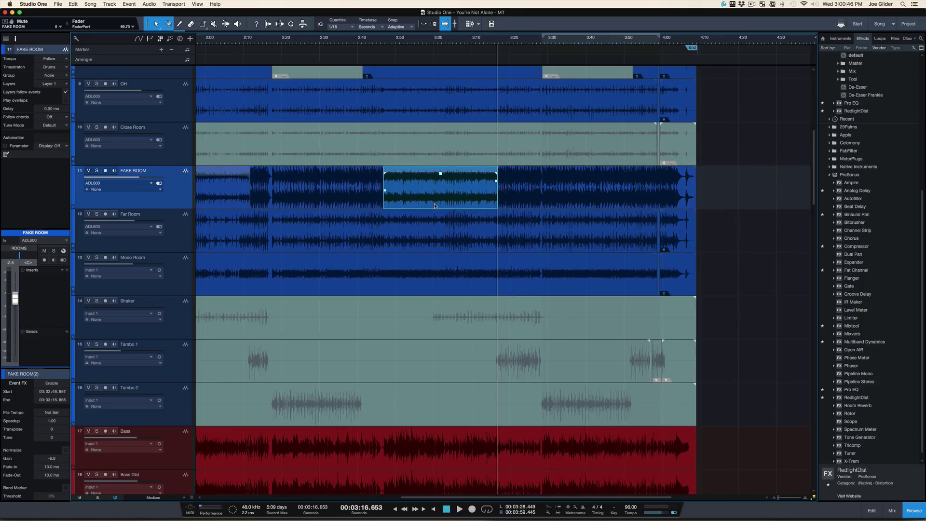
Audition the mix from about 2:45 through the lowered FAKE ROOM section and across the cut at 3:17.
{"action": "left_click", "coordinate": [378, 44]}
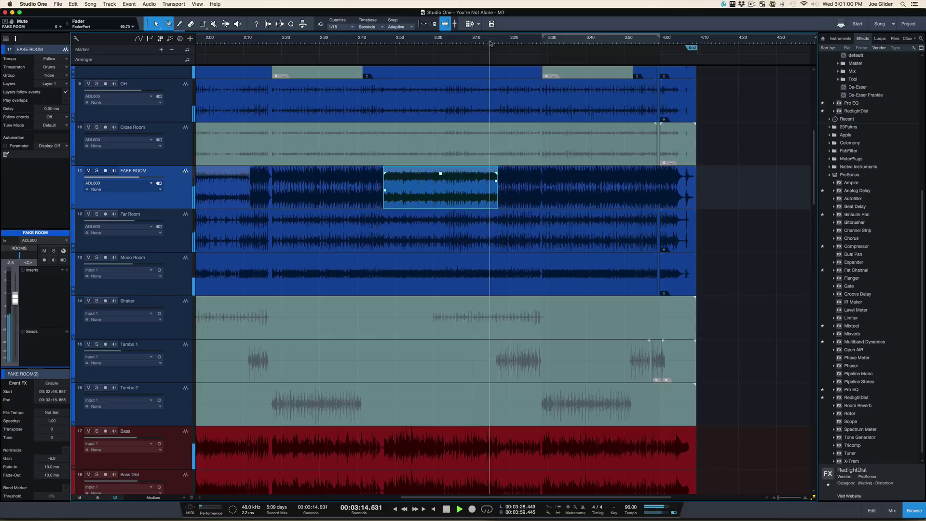
{"action": "left_click_drag", "start_coordinate": [495, 43], "coordinate": [495, 58]}
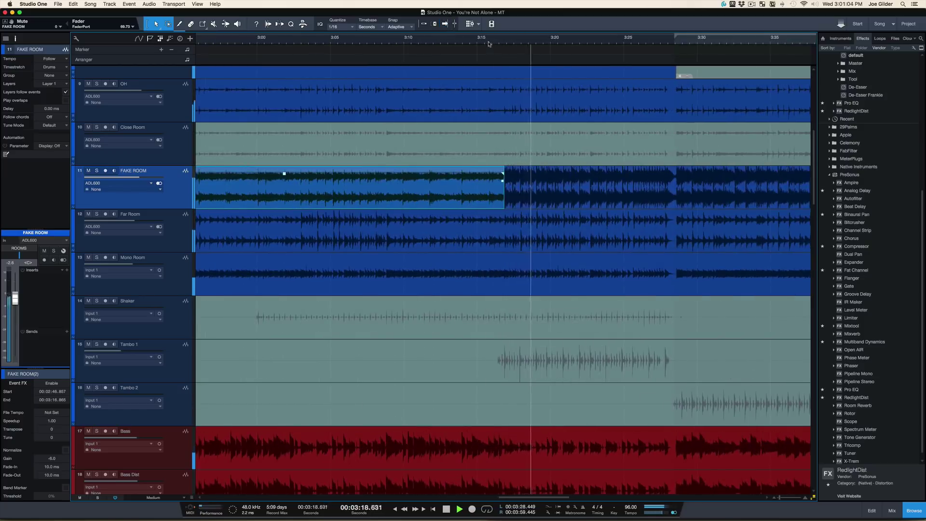
{"action": "left_click_drag", "start_coordinate": [495, 57], "coordinate": [487, 35]}
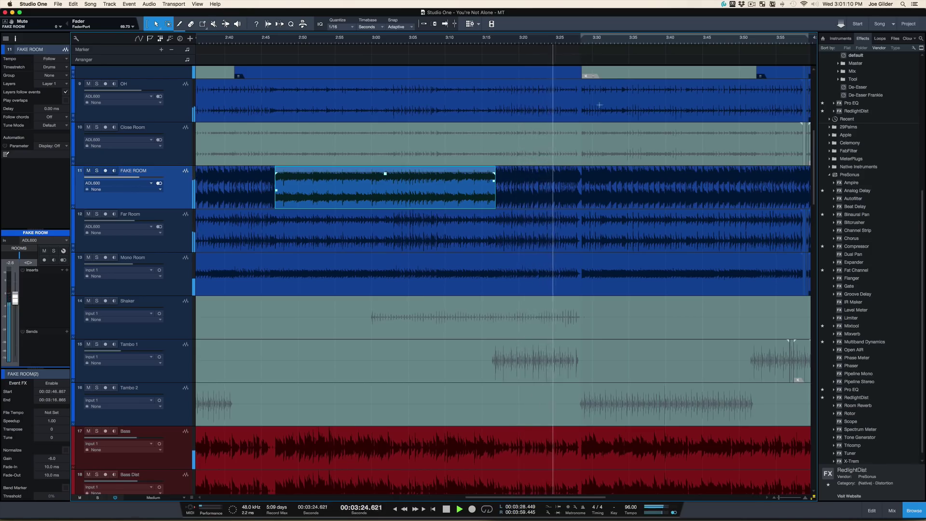
{"action": "scroll", "coordinate": [593, 120], "scroll_direction": "right", "scroll_amount": 10}
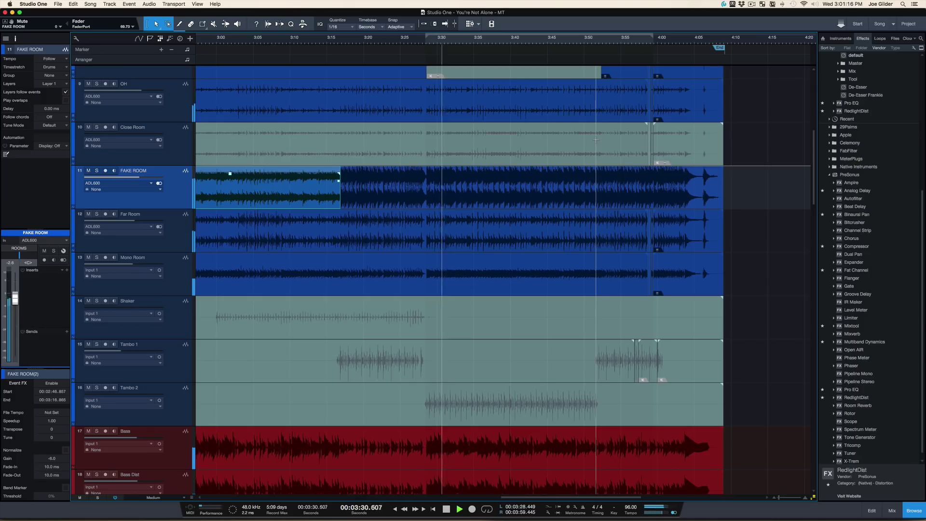
Solo the FAKE ROOM track and listen to it around 3:30.
{"action": "left_click", "coordinate": [437, 40]}
{"action": "key", "text": "s"}
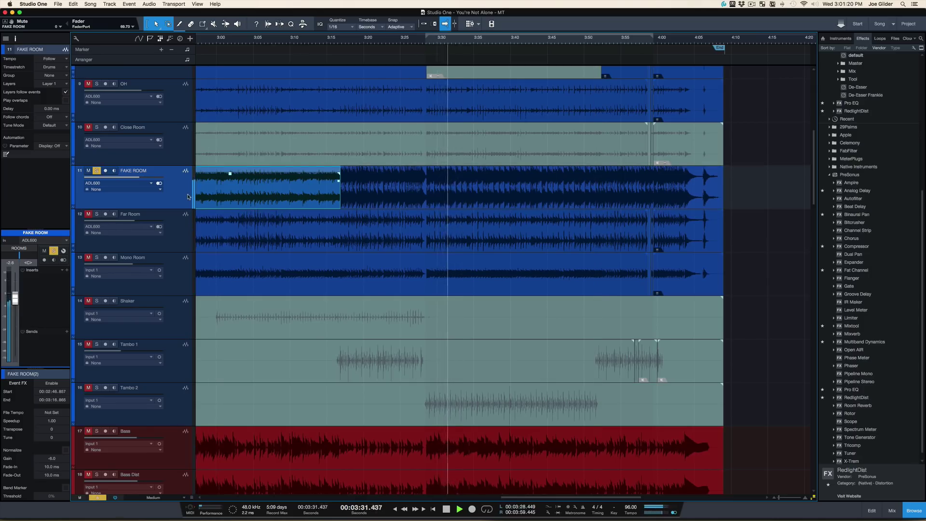
{"action": "left_click", "coordinate": [434, 41]}
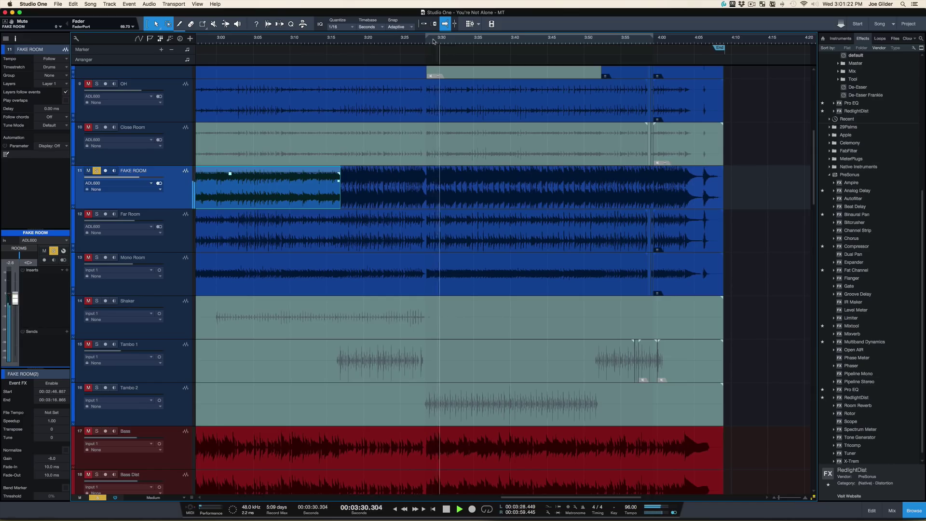
{"action": "key", "text": "space"}
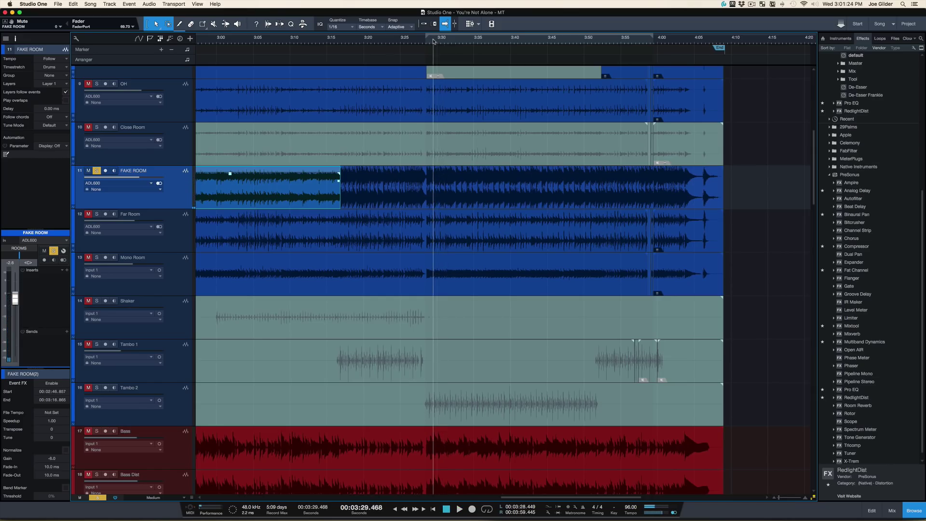
Replay the full mix without solo from about 3:28 to judge FAKE ROOM in context.
{"action": "left_click", "coordinate": [422, 42]}
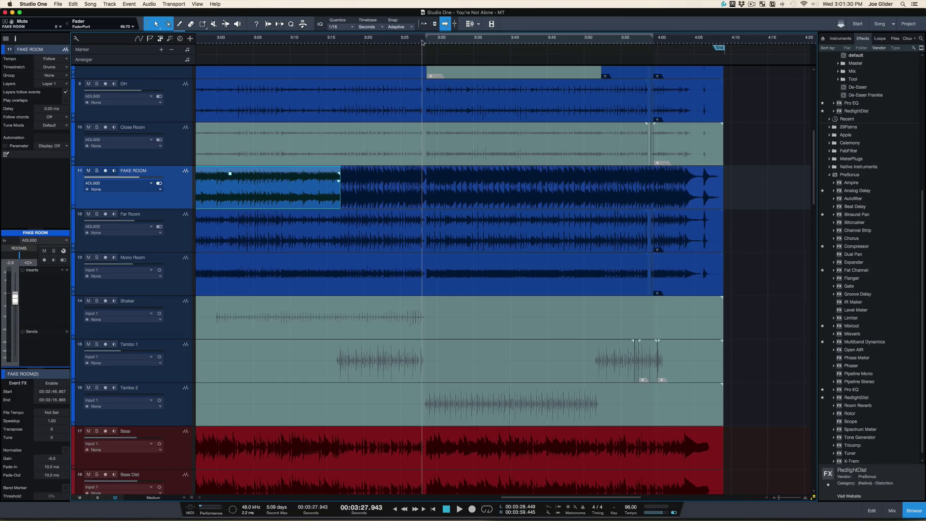
{"action": "key", "text": "space"}
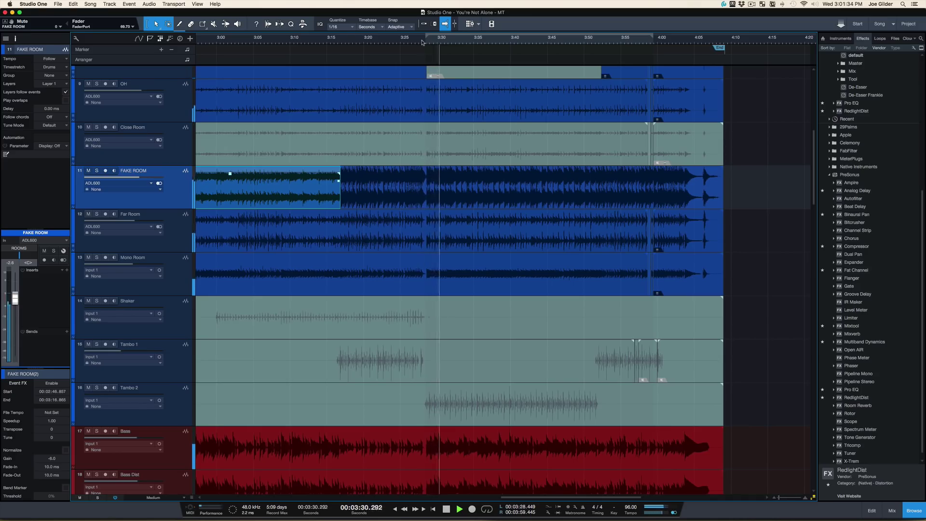
{"action": "key", "text": "space"}
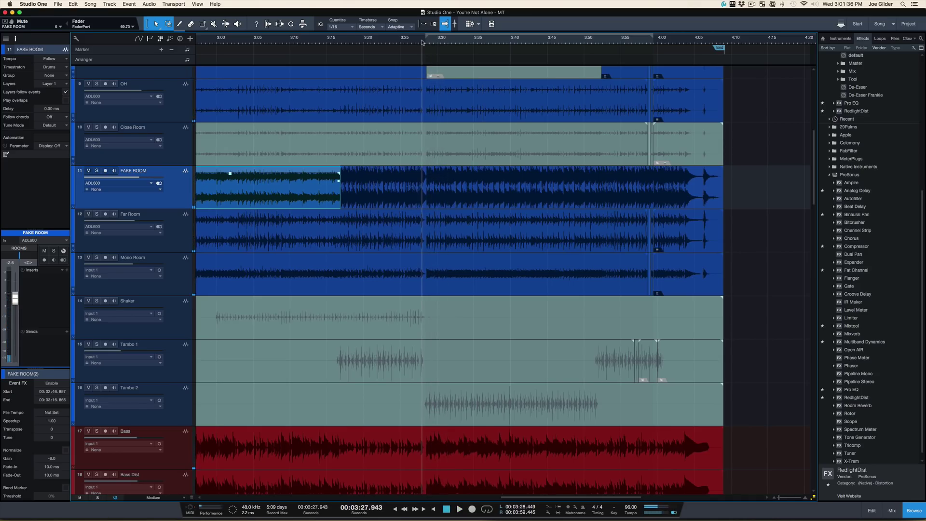
{"action": "key", "text": "space"}
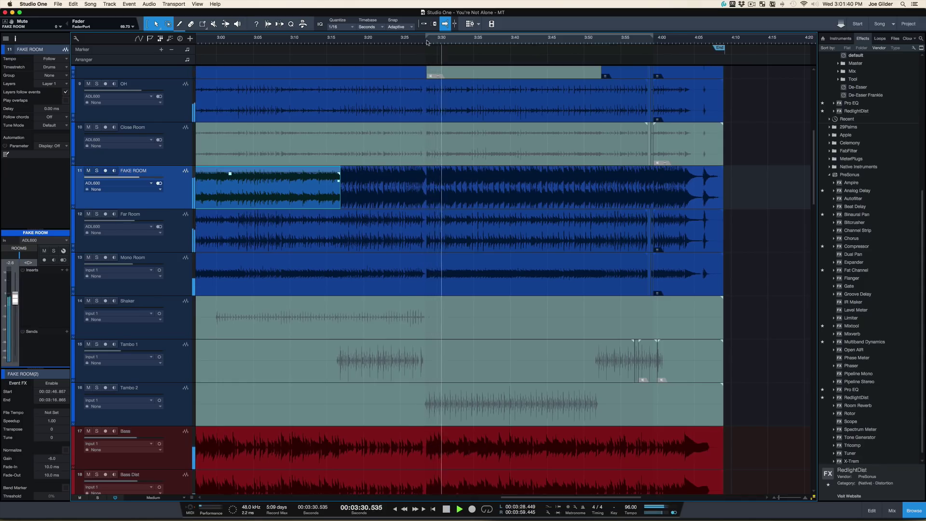
{"action": "left_click", "coordinate": [435, 44]}
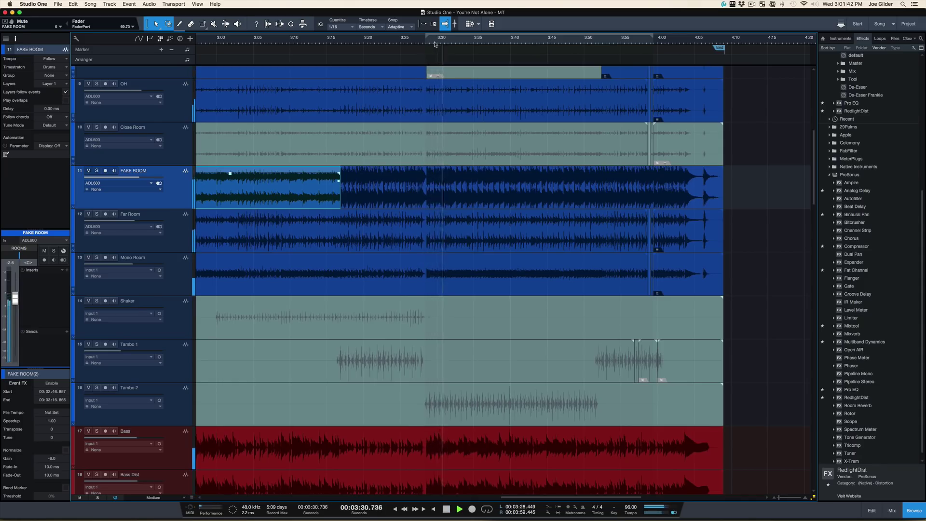
Compare the passage from about 3:30 with the FAKE ROOM track soloed and muted.
{"action": "left_click", "coordinate": [435, 44]}
{"action": "key", "text": "space"}
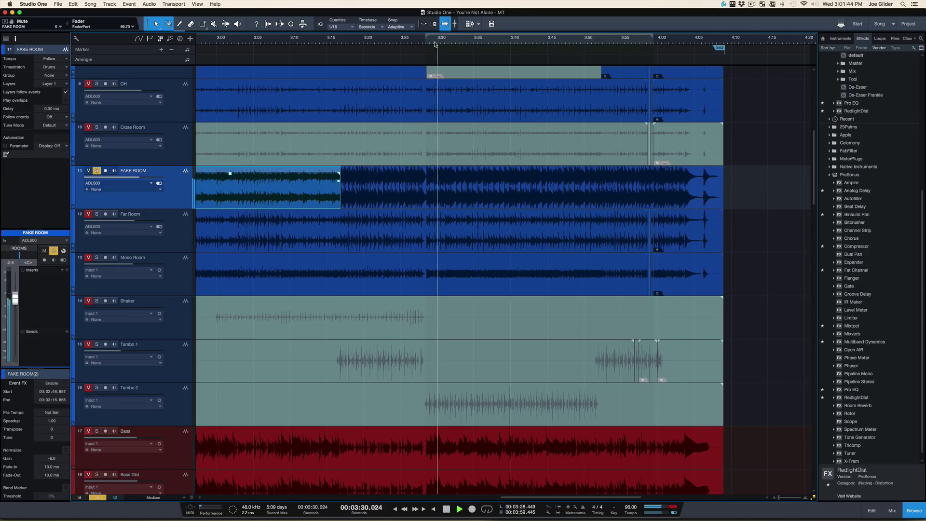
{"action": "key", "text": "space"}
{"action": "key", "text": "s"}
{"action": "key", "text": "m"}
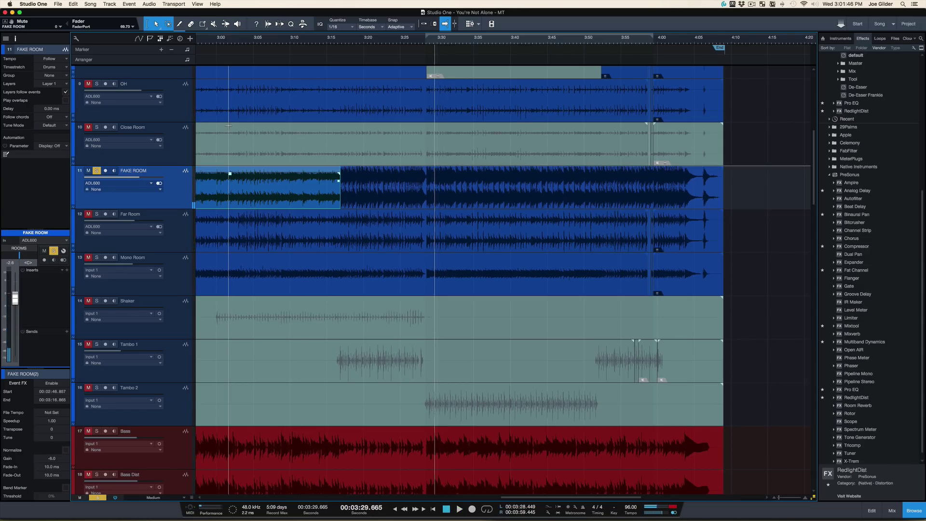
{"action": "key", "text": "space"}
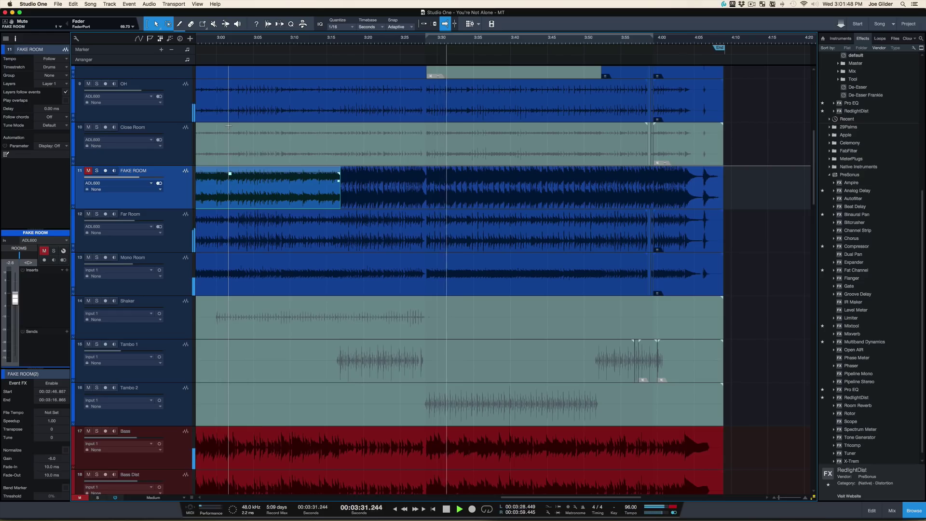
{"action": "key", "text": "space"}
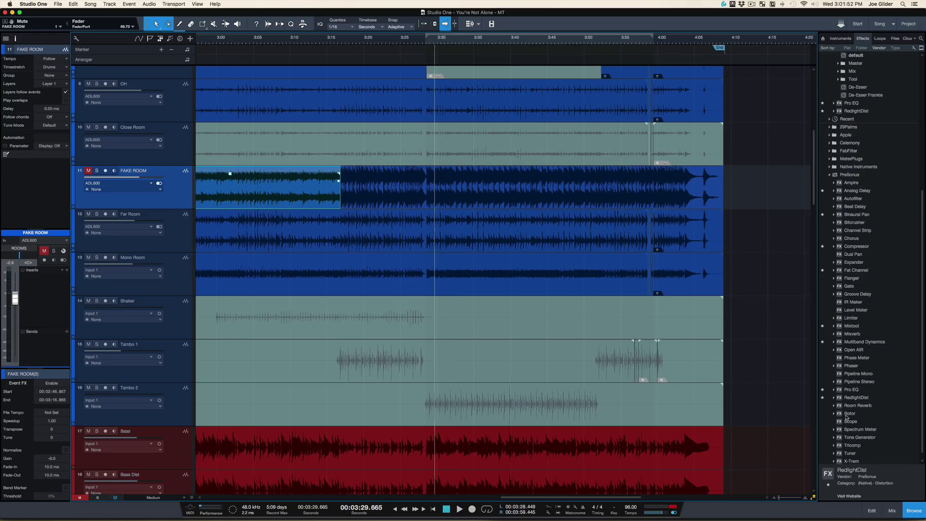
Insert Pro EQ on the FAKE ROOM track and set a narrow mid-band boost at about 1.7 kHz.
{"action": "left_click_drag", "start_coordinate": [852, 392], "coordinate": [437, 195]}
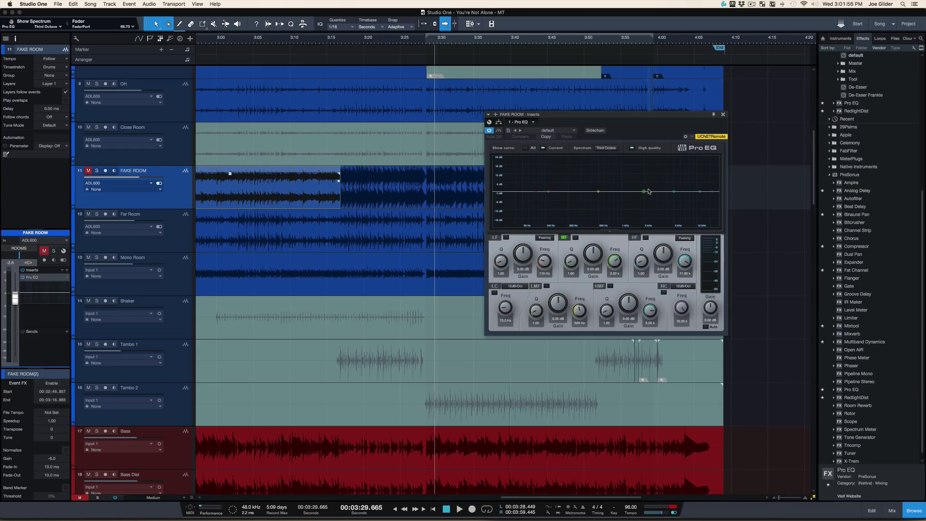
{"action": "left_click_drag", "start_coordinate": [649, 192], "coordinate": [637, 162]}
{"action": "key", "text": "space"}
{"action": "scroll", "coordinate": [637, 162], "scroll_direction": "up", "scroll_amount": 5}
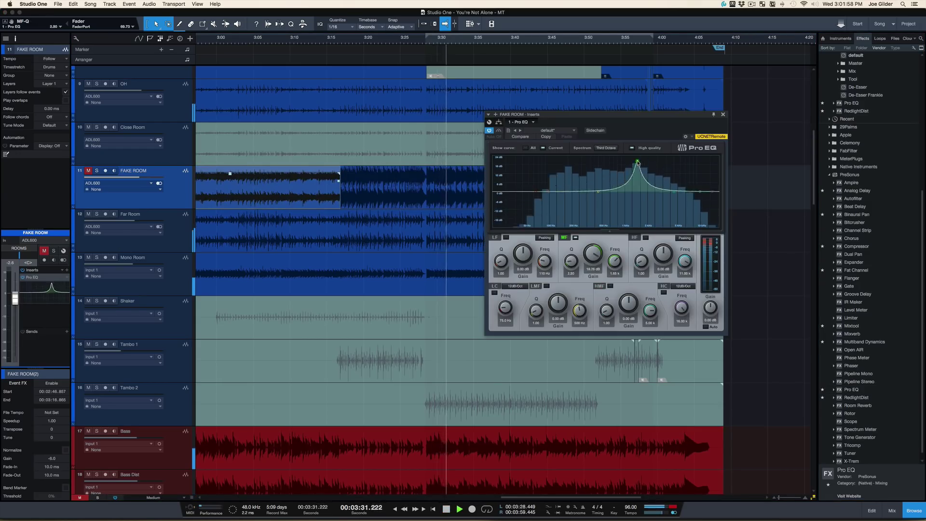
Unmute and solo FAKE ROOM, sweep the mid-band boost, and turn it into a deep, narrow cut at about 2.1 kHz.
{"action": "left_click", "coordinate": [89, 171]}
{"action": "left_click", "coordinate": [96, 171]}
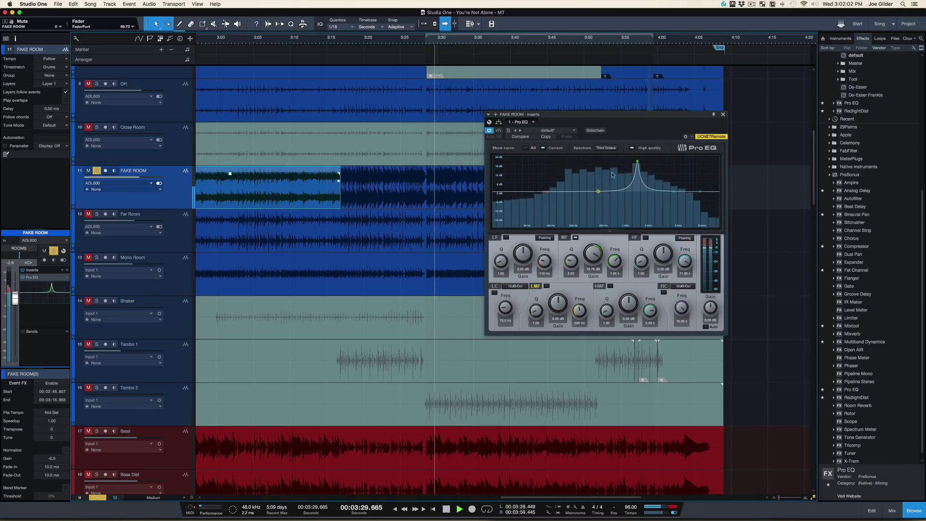
{"action": "mouse_move", "coordinate": [637, 162]}
{"action": "left_mouse_down"}
{"action": "mouse_move", "coordinate": [655, 180]}
{"action": "mouse_move", "coordinate": [646, 160]}
{"action": "left_mouse_up"}
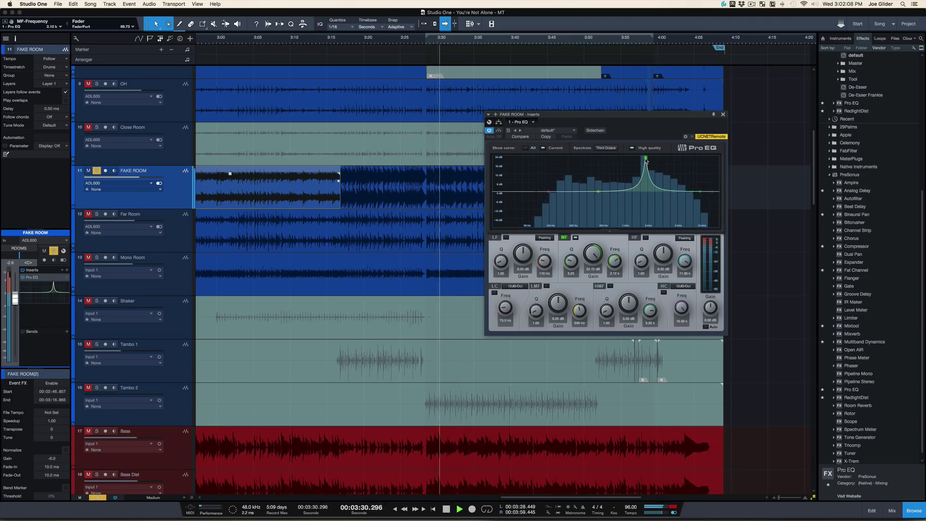
{"action": "key", "text": "space"}
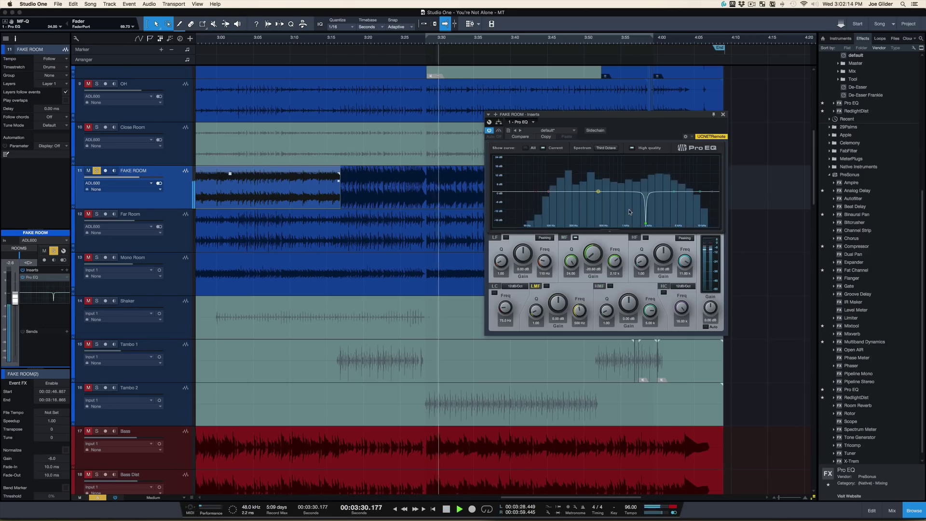
Unsolo FAKE ROOM, close the equalizer and compare the mix from about 3:30 with Pro EQ bypassed and active.
{"action": "key", "text": "s"}
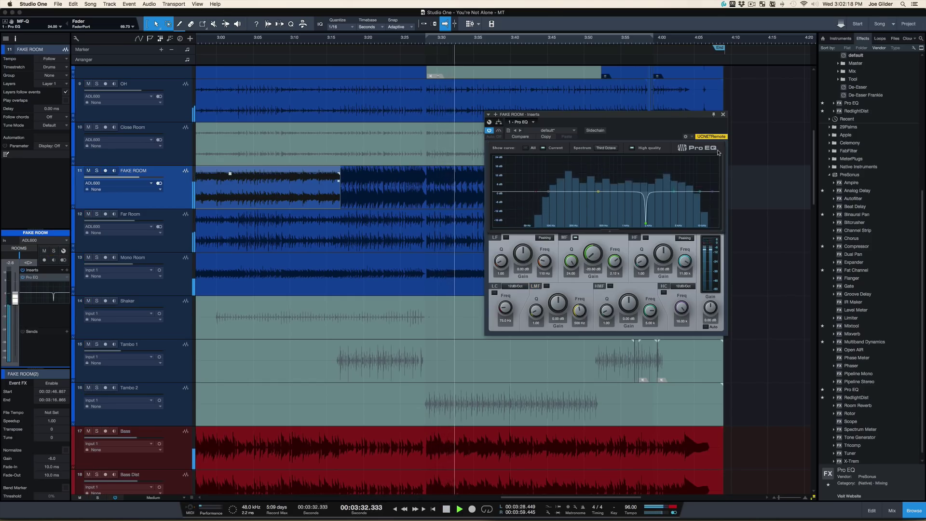
{"action": "key", "text": "space"}
{"action": "left_click", "coordinate": [722, 115]}
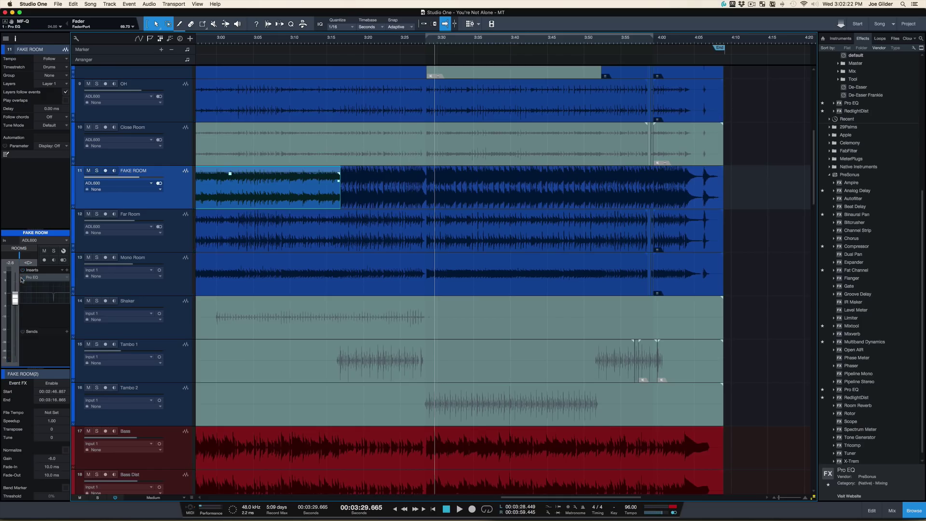
{"action": "key", "text": "space"}
{"action": "key", "text": "space"}
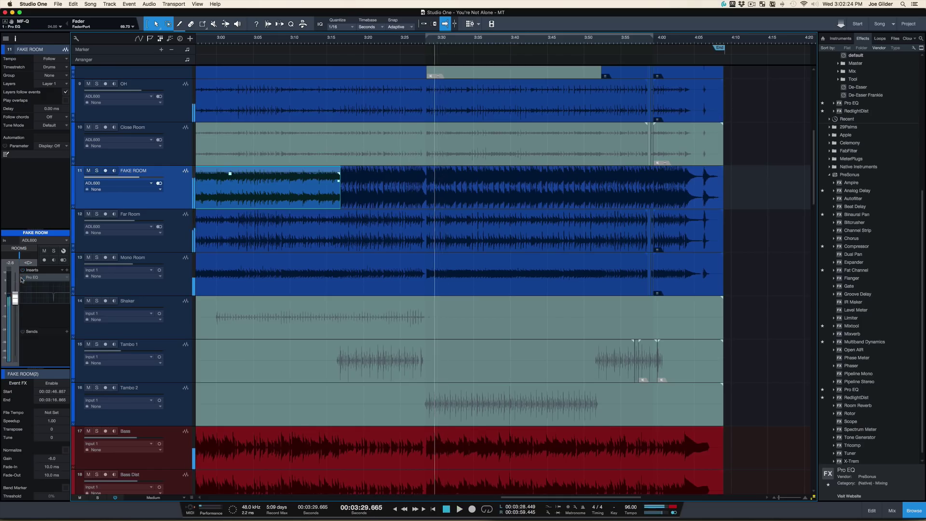
{"action": "key", "text": "space"}
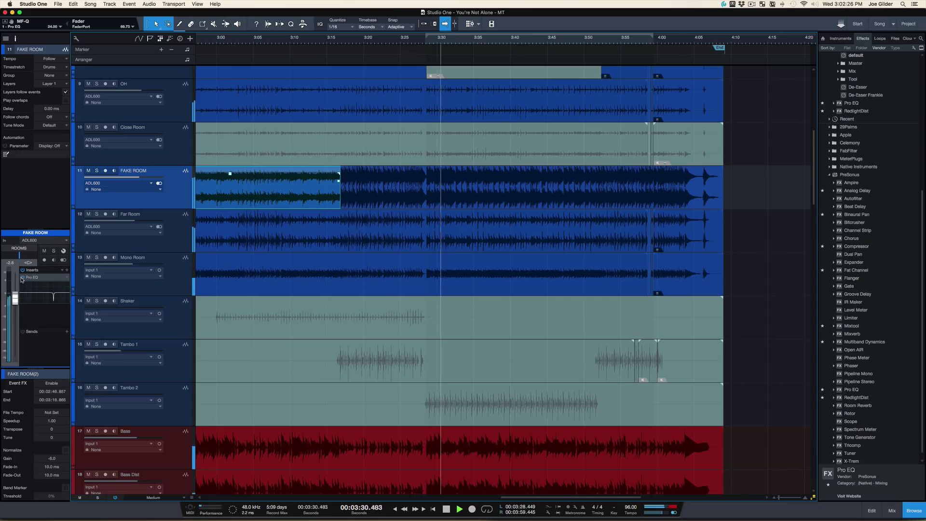
{"action": "key", "text": "space"}
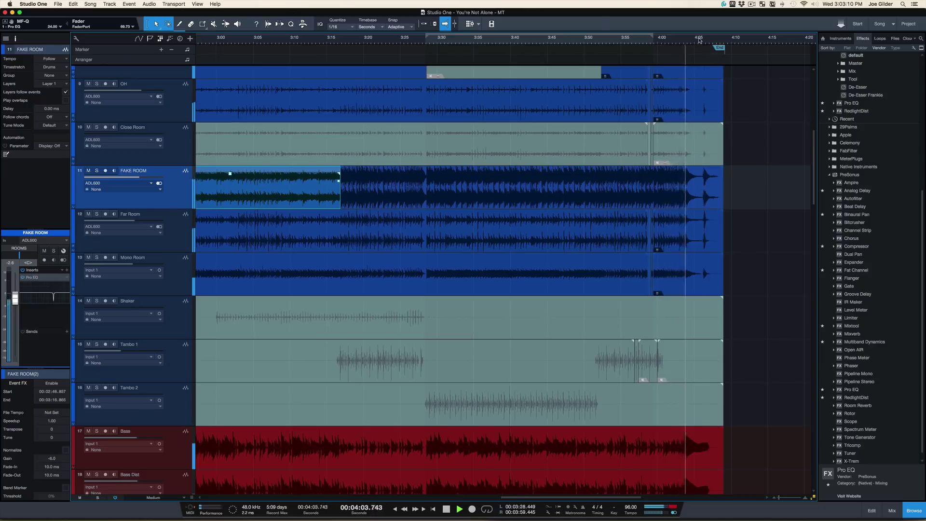
Audition the song's ending from about 4:04 and examine the FAKE ROOM track's tail up to 4:08.
{"action": "left_click_drag", "start_coordinate": [699, 41], "coordinate": [698, 64]}
{"action": "scroll", "coordinate": [603, 201], "scroll_direction": "right", "scroll_amount": 5}
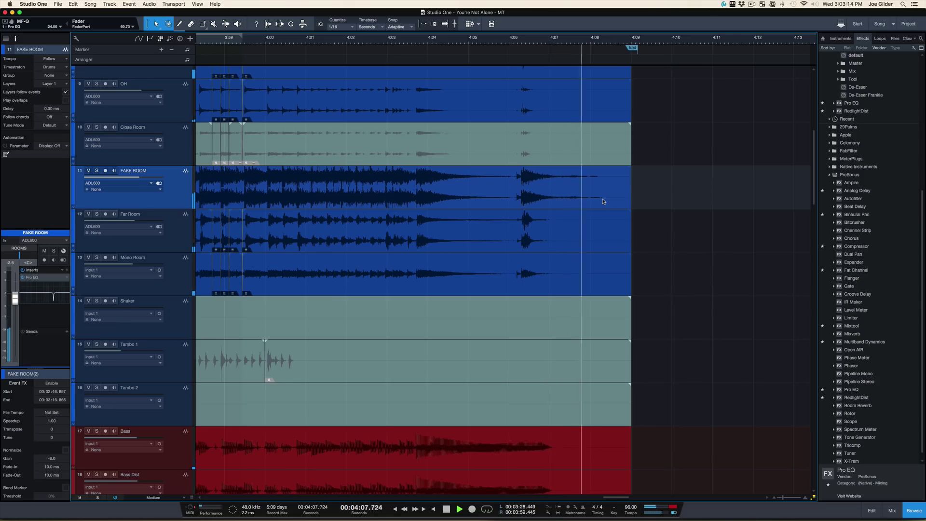
{"action": "key", "text": "space"}
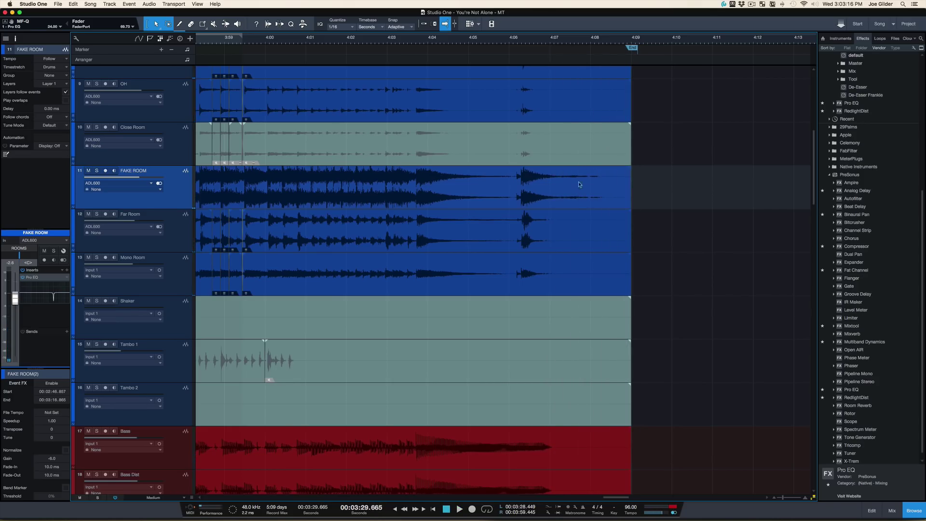
Solo FAKE ROOM and audition its tail from about 4:06 to find where it should end.
{"action": "left_click", "coordinate": [531, 43]}
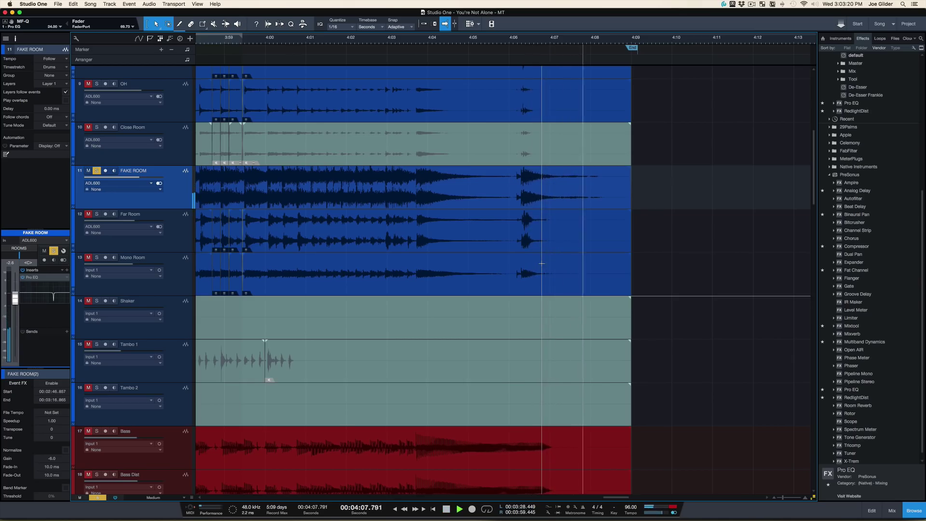
{"action": "key", "text": "space"}
{"action": "left_click_drag", "start_coordinate": [535, 42], "coordinate": [536, 58]}
{"action": "left_click", "coordinate": [437, 42]}
{"action": "key", "text": "space"}
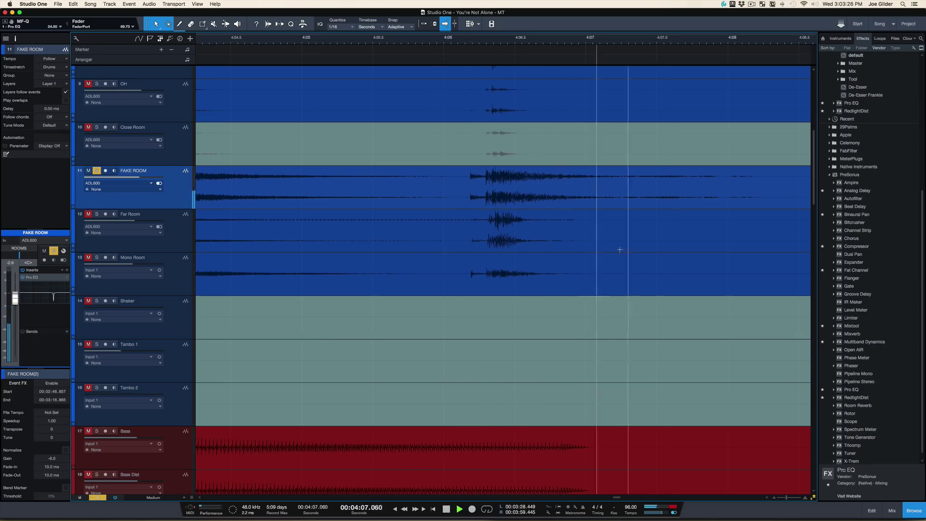
{"action": "key", "text": "space"}
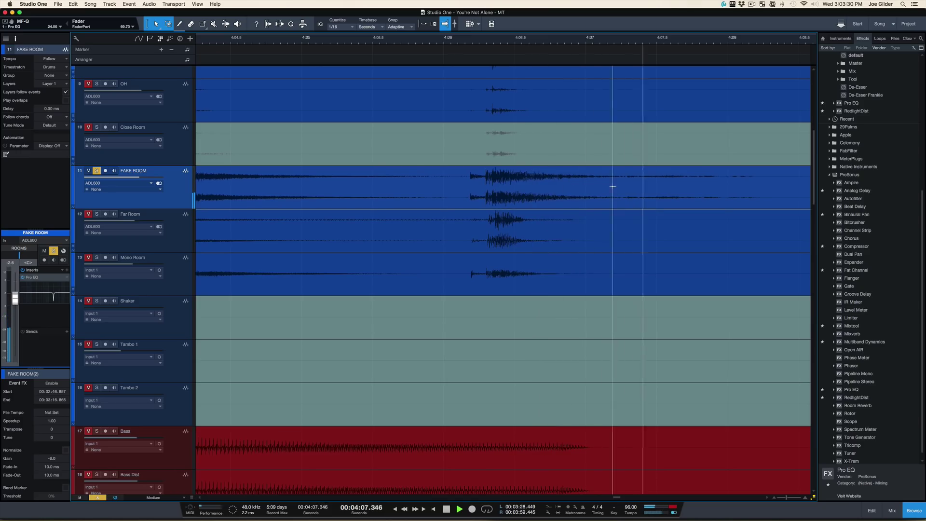
{"action": "key", "text": "space"}
Split FAKE ROOM at about 4:07.25, delete the remainder, and audition a logarithmic fade-out of about 680 ms on the remaining event.
{"action": "left_click", "coordinate": [621, 182], "text": "alt"}
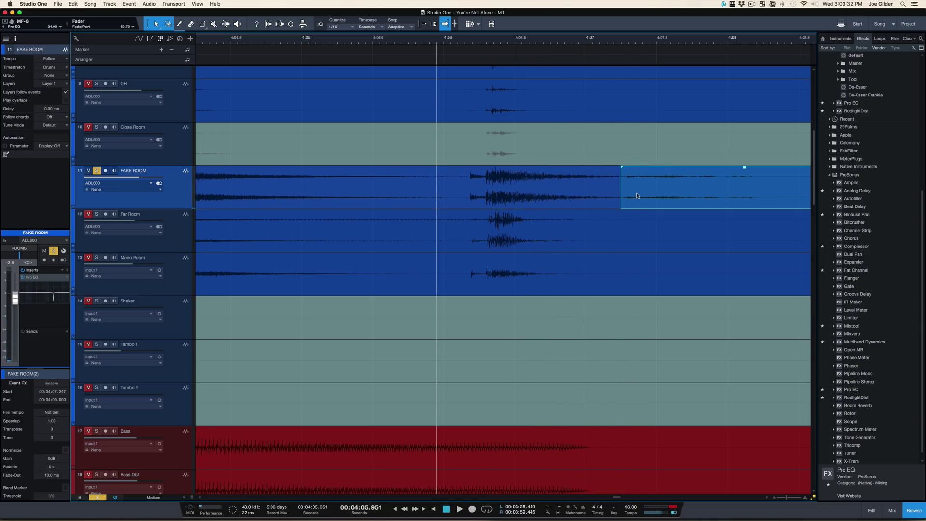
{"action": "key", "text": "Delete"}
{"action": "left_click_drag", "start_coordinate": [619, 168], "coordinate": [576, 182]}
{"action": "key", "text": "space"}
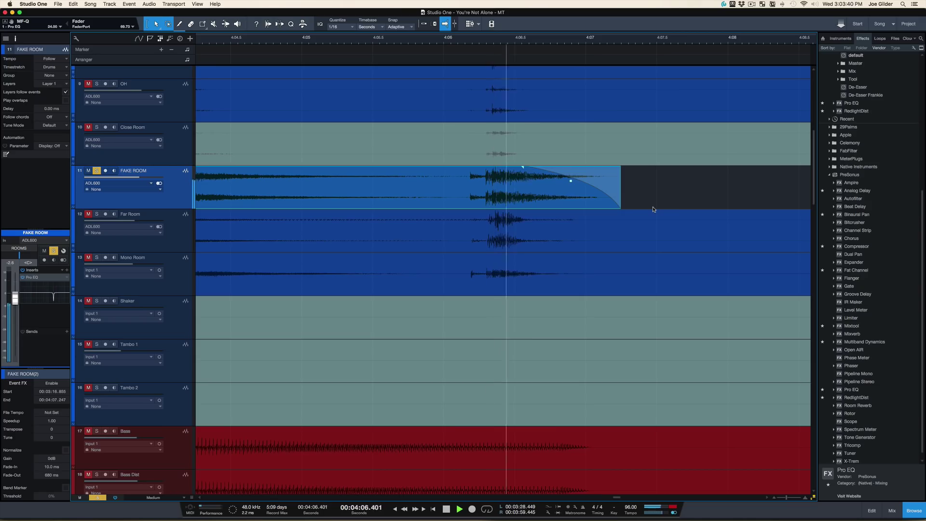
{"action": "key", "text": "space"}
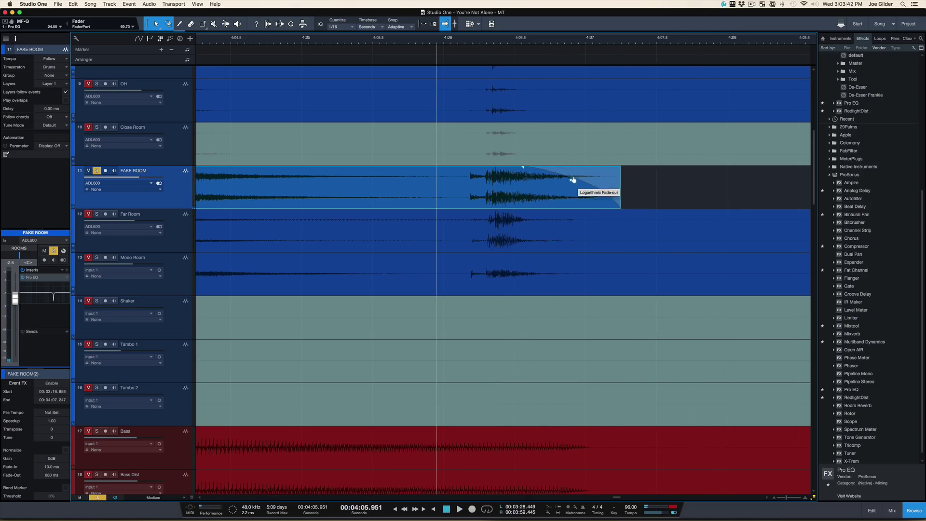
{"action": "key", "text": "space"}
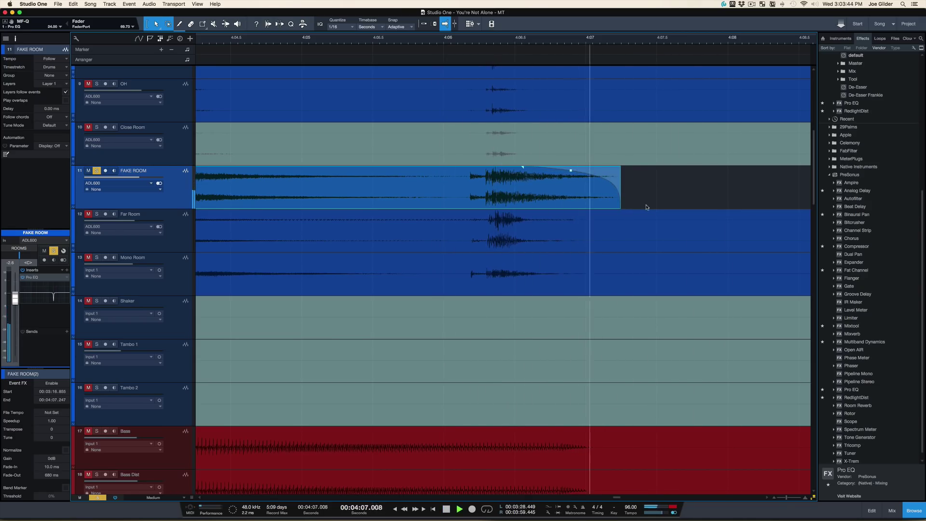
{"action": "key", "text": "space"}
Extend the FAKE ROOM event's end to about 4:07.385, soften its fade curve, and lengthen the fade-out to about 975 ms.
{"action": "left_click_drag", "start_coordinate": [570, 170], "coordinate": [638, 193]}
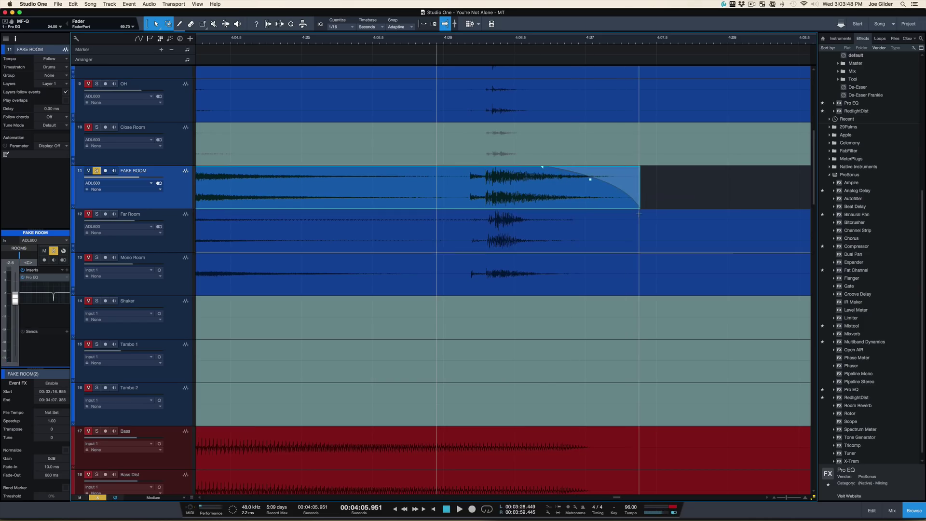
{"action": "key", "text": "space"}
{"action": "left_click_drag", "start_coordinate": [542, 168], "coordinate": [500, 167]}
{"action": "key", "text": "space"}
Unsolo FAKE ROOM and audition its faded tail in the full mix from about 4:06.
{"action": "key", "text": "s"}
{"action": "key", "text": "space"}
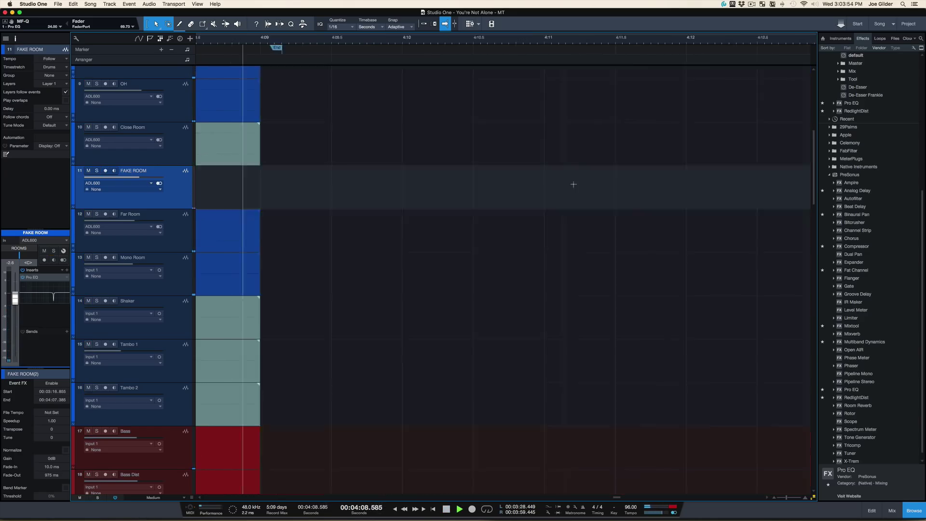
{"action": "key", "text": "space"}
{"action": "key", "text": "space"}
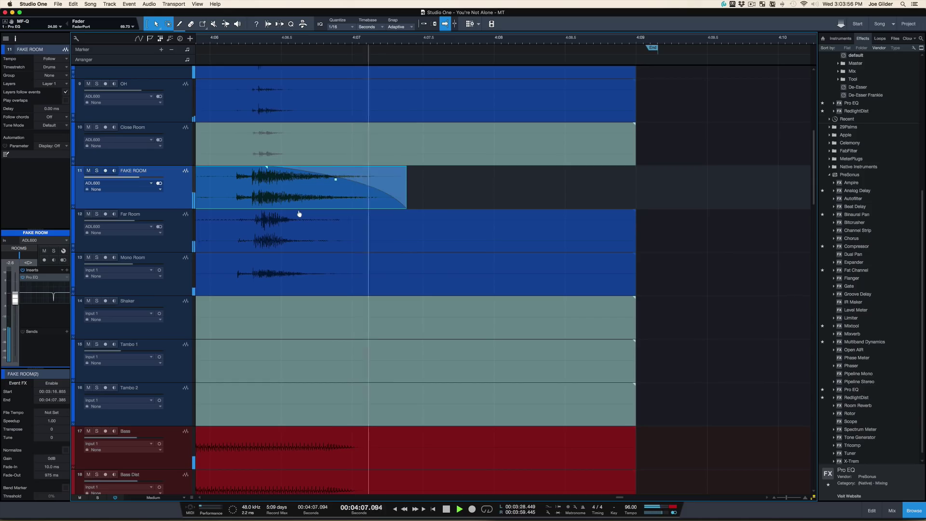
{"action": "key", "text": "space"}
Bend FAKE ROOM's fade-out to drop faster, end the event at about 4:07.18, and audition the fade at about 650 ms.
{"action": "left_click_drag", "start_coordinate": [335, 178], "coordinate": [335, 190]}
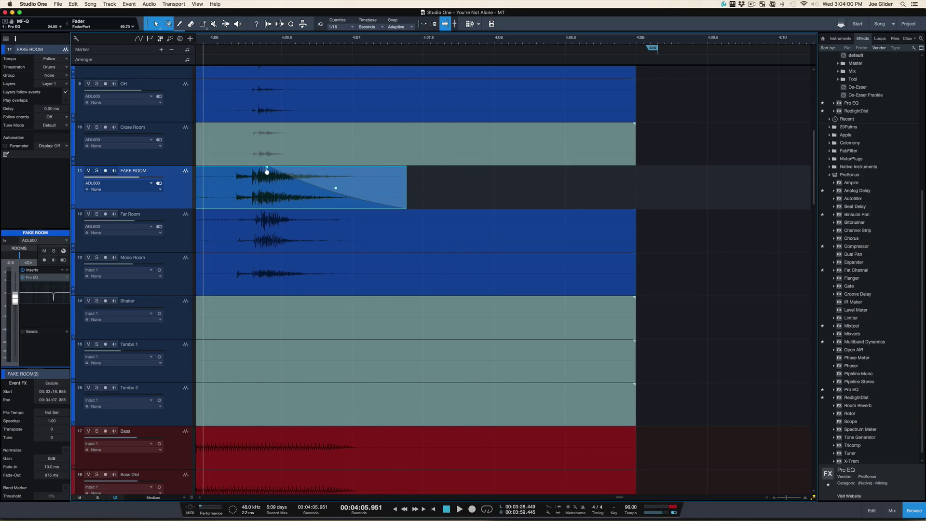
{"action": "left_click_drag", "start_coordinate": [297, 176], "coordinate": [308, 176]}
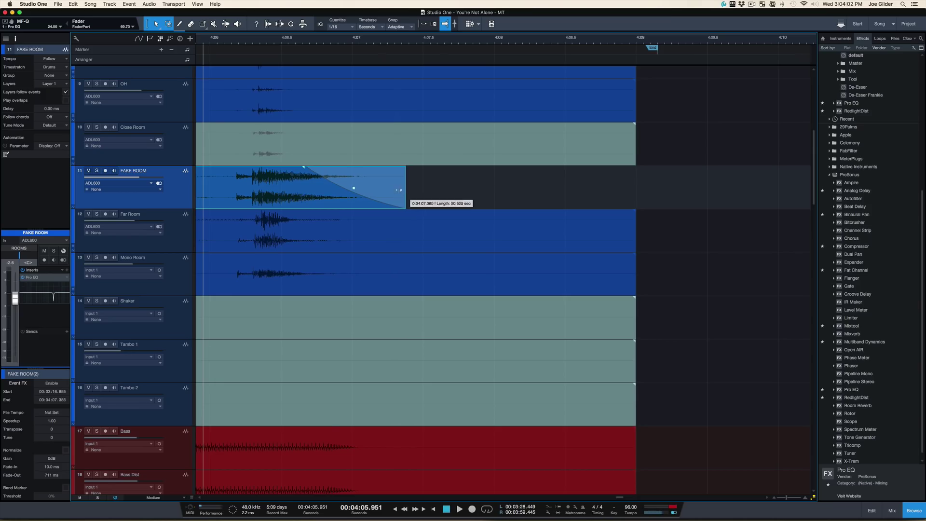
{"action": "left_click_drag", "start_coordinate": [399, 190], "coordinate": [370, 190]}
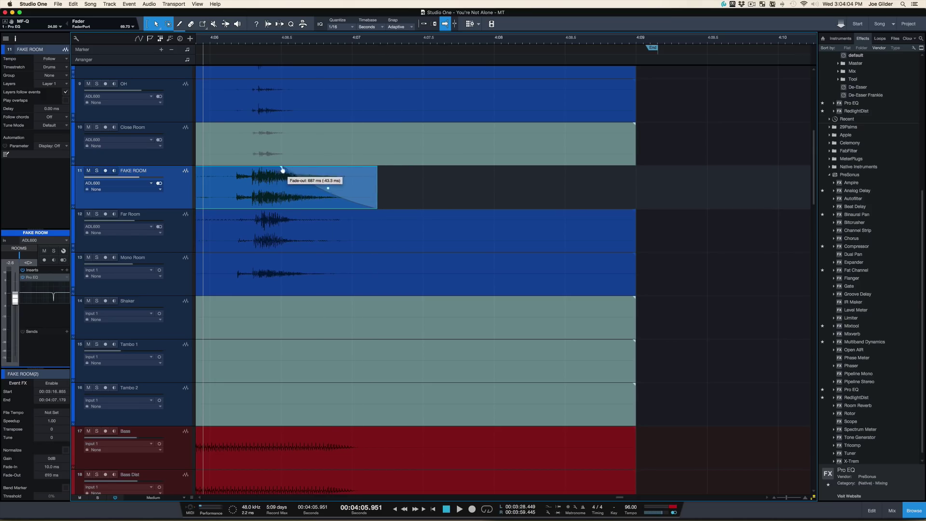
{"action": "scroll", "coordinate": [282, 176], "scroll_direction": "left", "scroll_amount": 3}
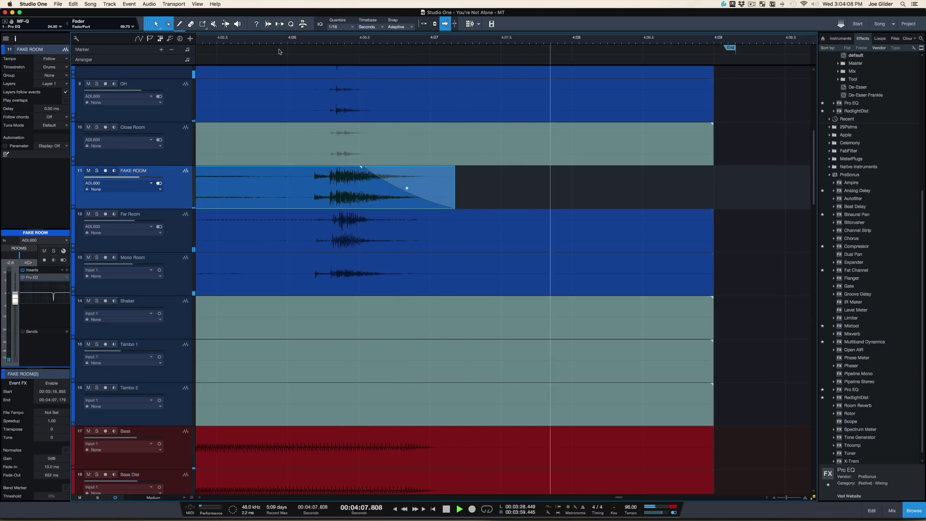
{"action": "key", "text": "space"}
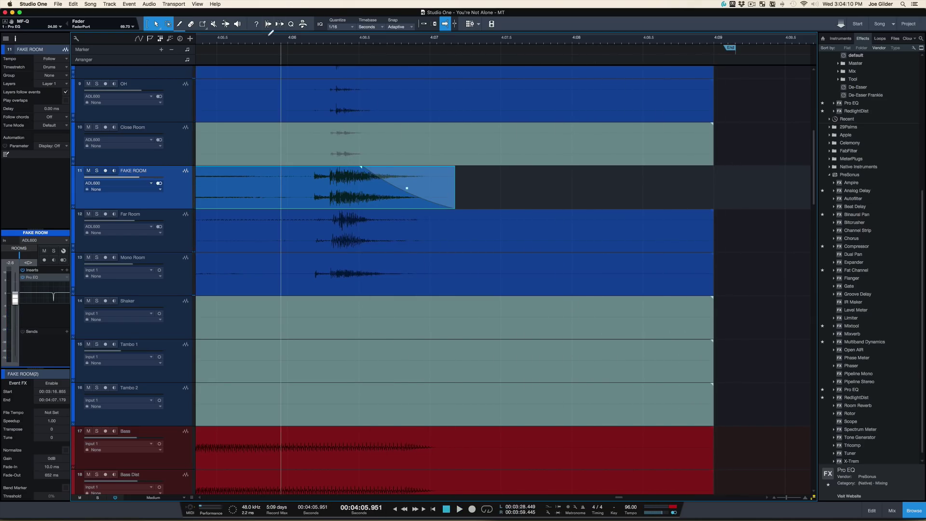
Audition the song's ending in the full mix from about 4:00.
{"action": "scroll", "coordinate": [268, 38], "scroll_direction": "down", "scroll_amount": 10}
{"action": "left_click", "coordinate": [335, 42]}
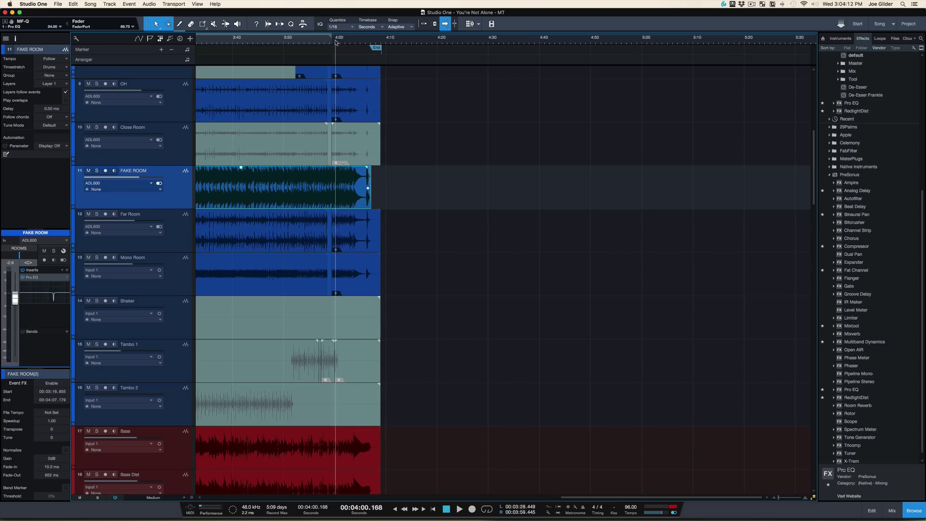
{"action": "key", "text": "space"}
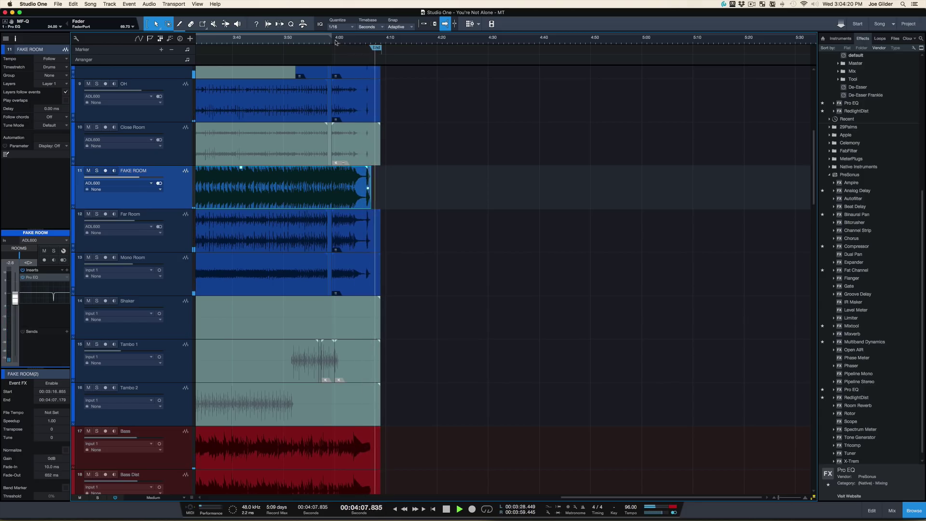
{"action": "key", "text": "space"}
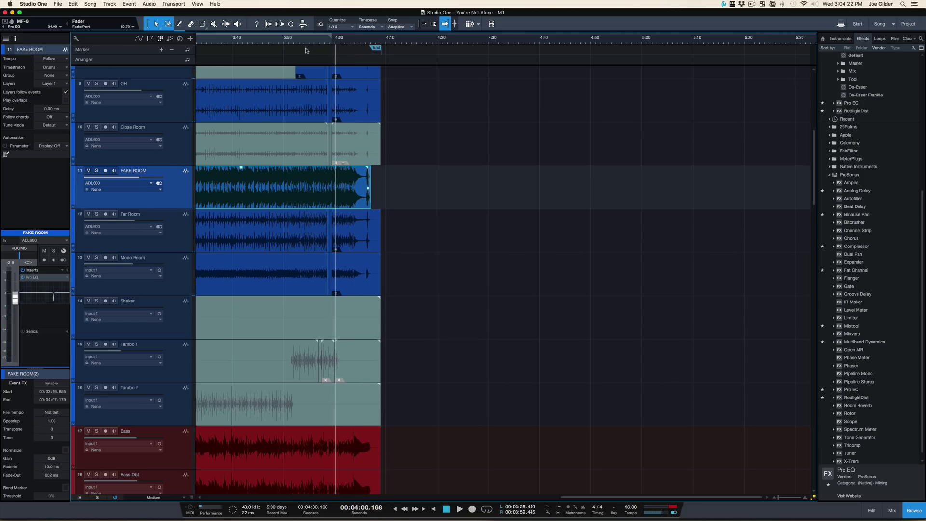
Reduce all tracks to the Overview height and place the playback cursor at about 3:29.
{"action": "scroll", "coordinate": [310, 82], "scroll_direction": "left", "scroll_amount": 10}
{"action": "scroll", "coordinate": [434, 138], "scroll_direction": "down", "scroll_amount": 2}
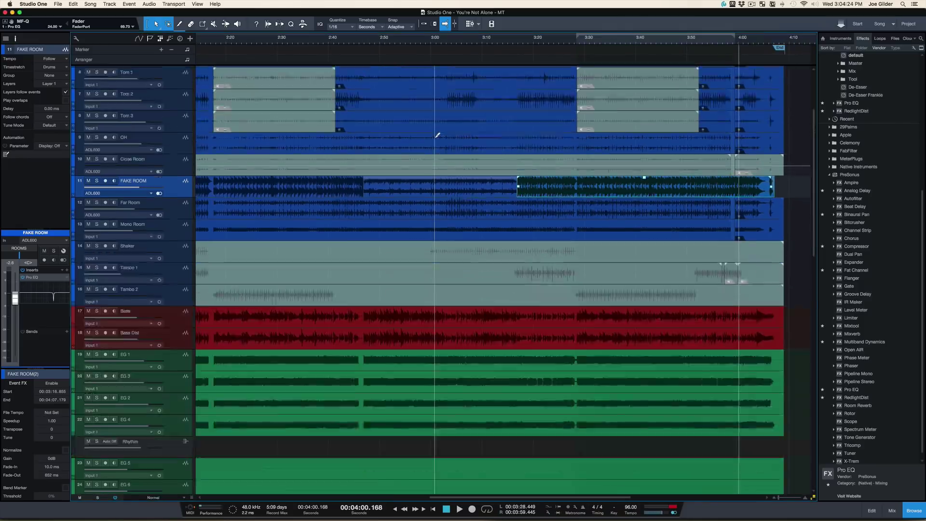
{"action": "scroll", "coordinate": [437, 135], "scroll_direction": "down", "scroll_amount": 1}
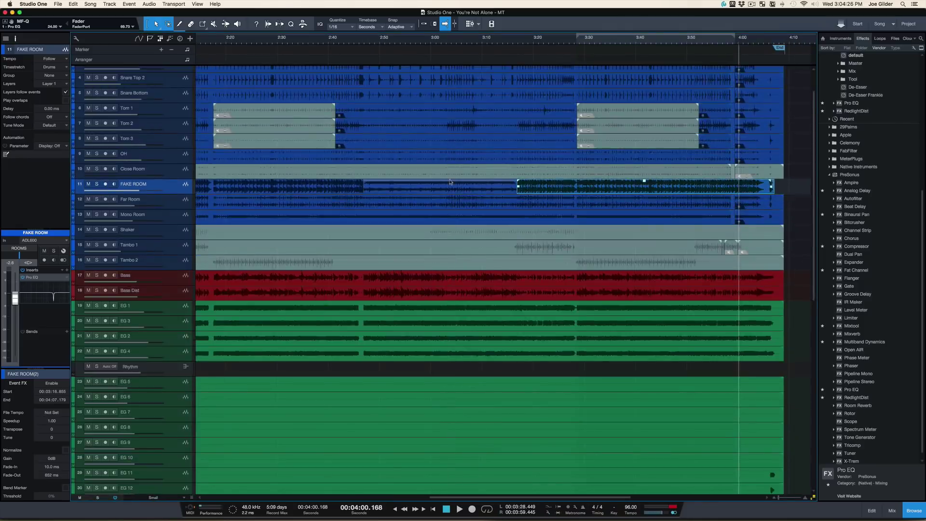
{"action": "scroll", "coordinate": [449, 182], "scroll_direction": "down", "scroll_amount": 1}
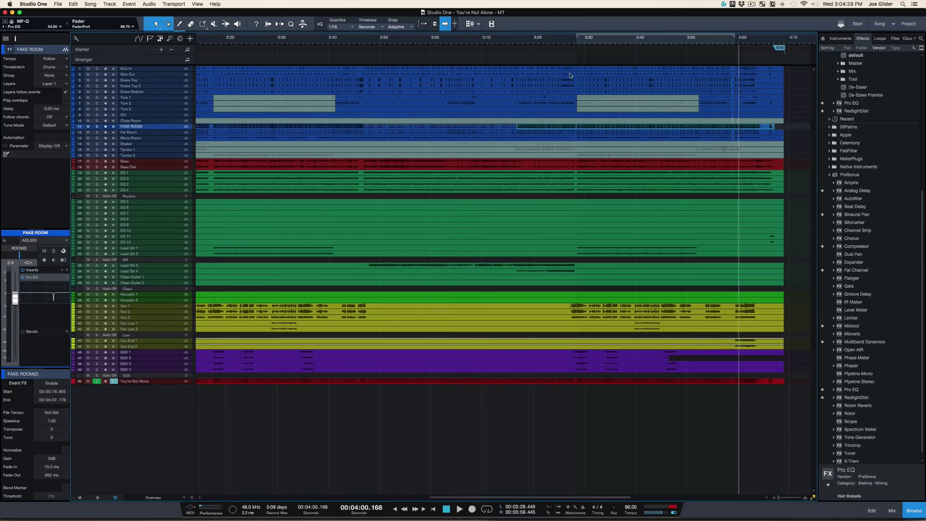
{"action": "left_click", "coordinate": [580, 43]}
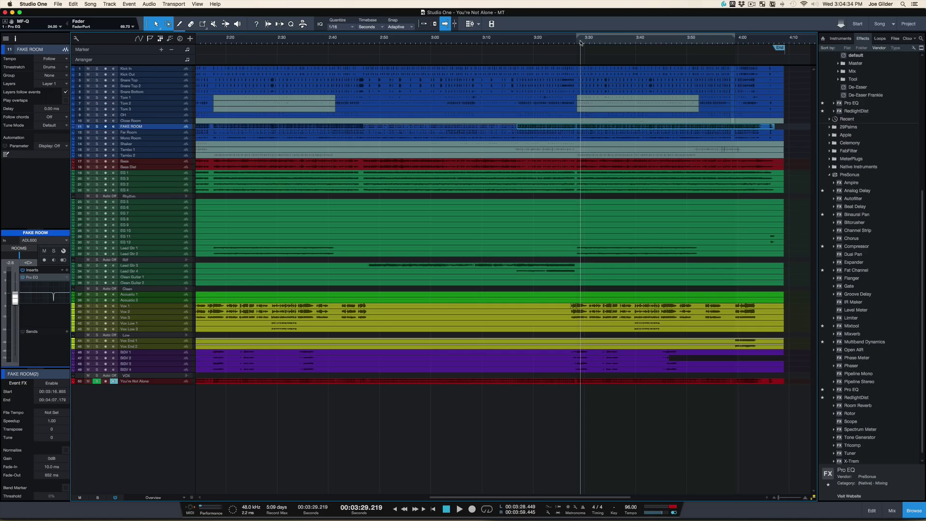
Show the mixer, open the Fat Channel on the MIX BUS, and reposition its window to reveal the Vintage EQ.
{"action": "key", "text": "F3"}
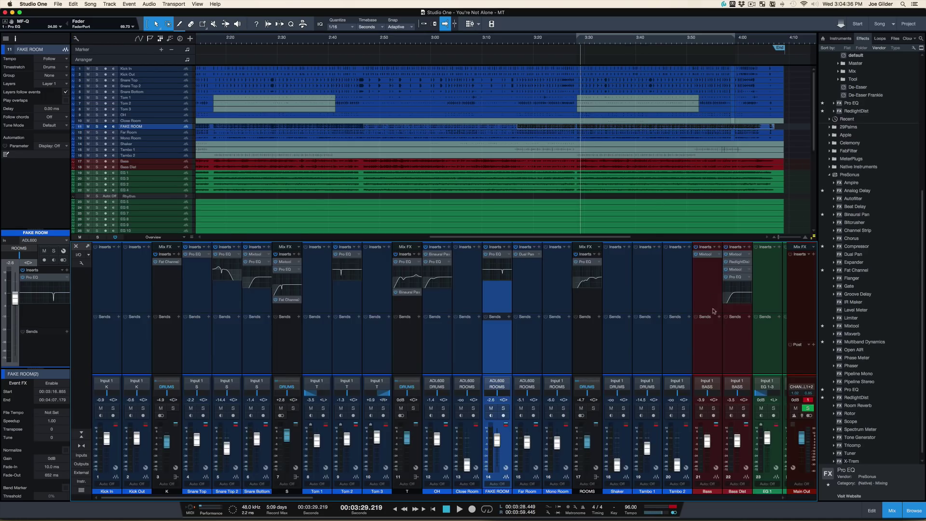
{"action": "scroll", "coordinate": [713, 311], "scroll_direction": "right", "scroll_amount": 15}
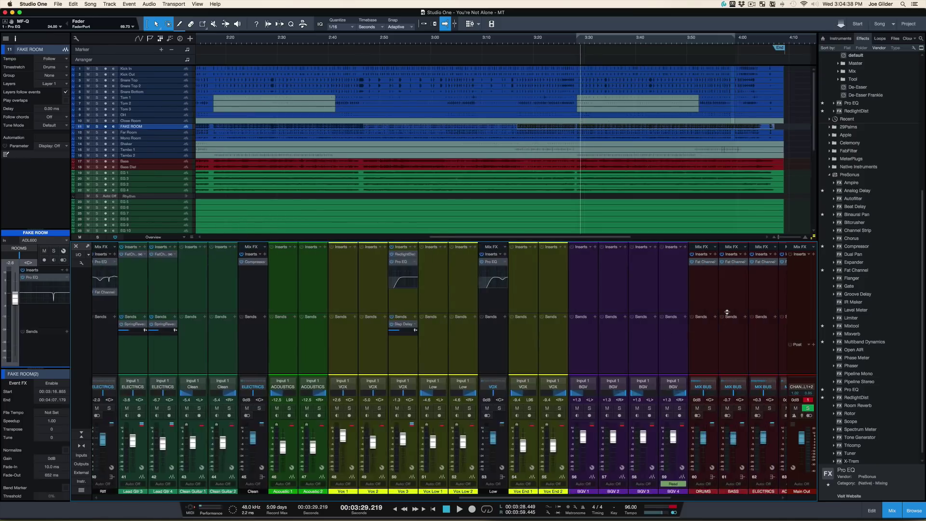
{"action": "scroll", "coordinate": [726, 312], "scroll_direction": "right", "scroll_amount": 10}
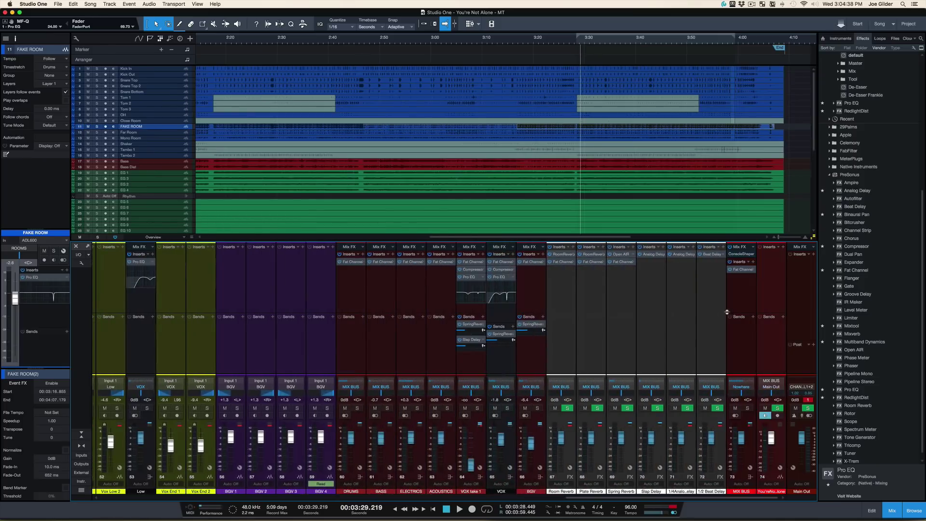
{"action": "left_click", "coordinate": [742, 269]}
{"action": "left_click", "coordinate": [808, 400]}
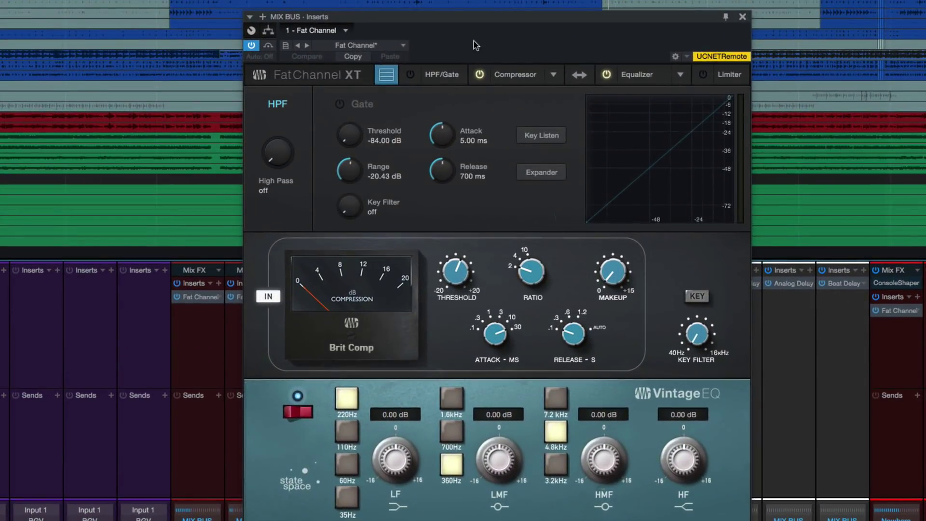
{"action": "left_click_drag", "start_coordinate": [464, 20], "coordinate": [404, 4]}
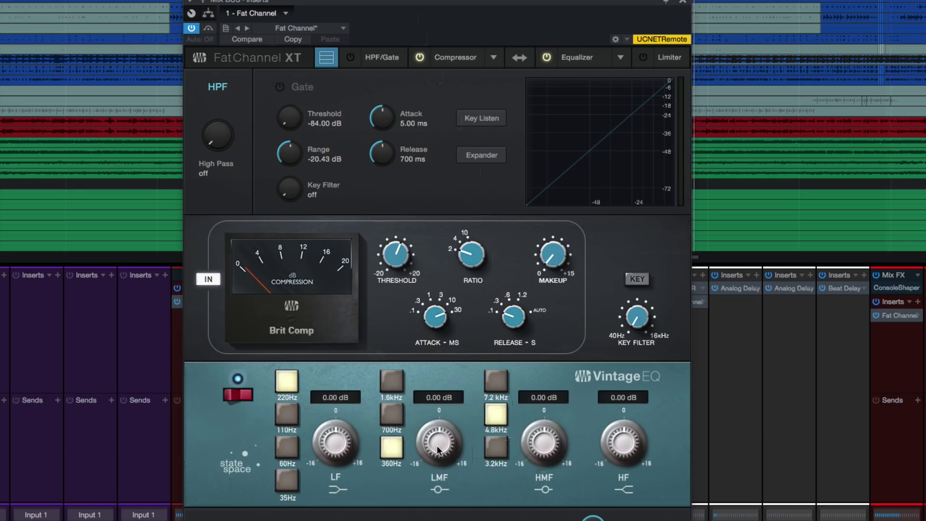
Set the mix bus Vintage EQ to 0.64 dB at 360 Hz and -0.96 dB at 4.8 kHz, and compare it bypassed.
{"action": "mouse_move", "coordinate": [436, 446]}
{"action": "left_mouse_down"}
{"action": "mouse_move", "coordinate": [435, 465]}
{"action": "mouse_move", "coordinate": [434, 446]}
{"action": "left_mouse_up"}
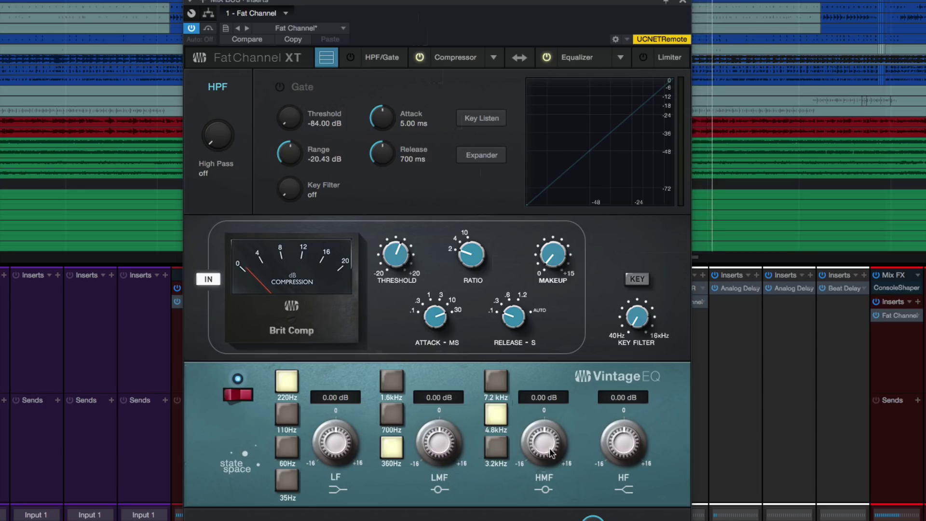
{"action": "mouse_move", "coordinate": [548, 450]}
{"action": "left_mouse_down"}
{"action": "mouse_move", "coordinate": [552, 434]}
{"action": "mouse_move", "coordinate": [542, 464]}
{"action": "mouse_move", "coordinate": [546, 449]}
{"action": "left_mouse_up"}
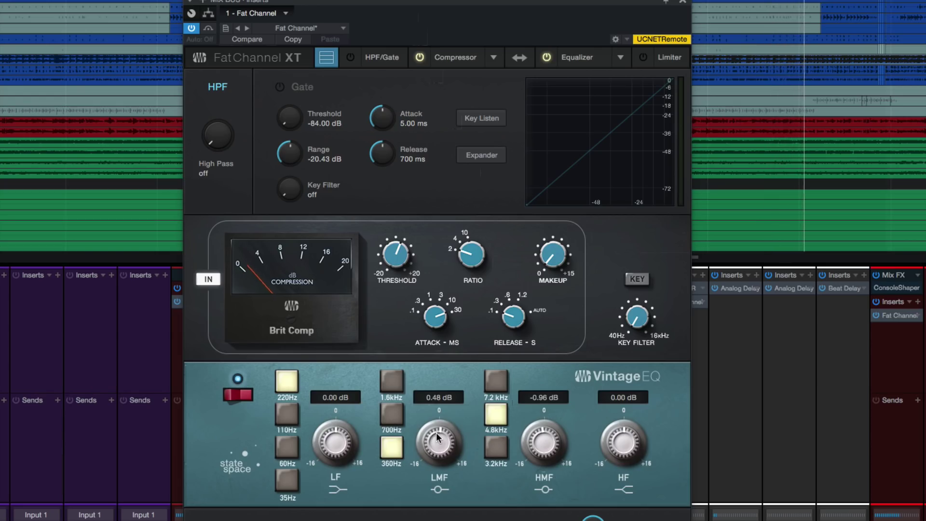
{"action": "scroll", "coordinate": [436, 432], "scroll_direction": "up", "scroll_amount": 1}
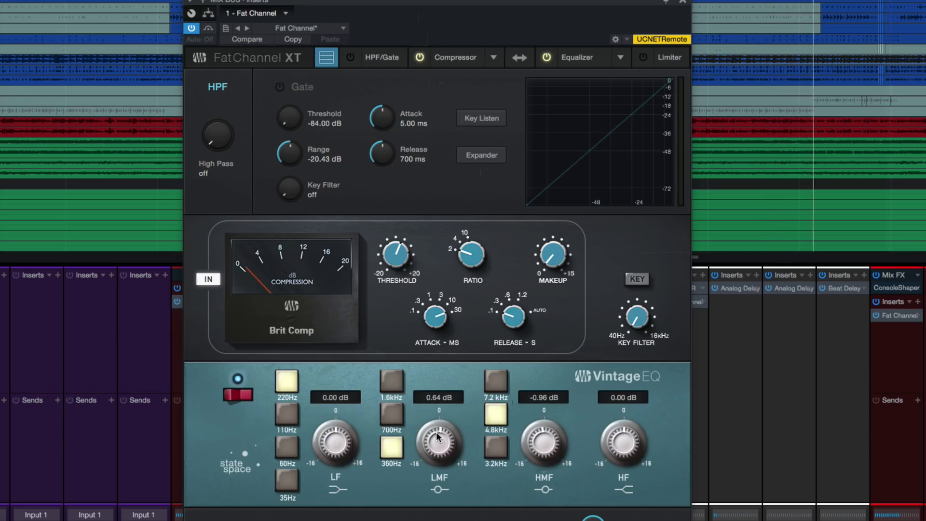
{"action": "left_click", "coordinate": [235, 394]}
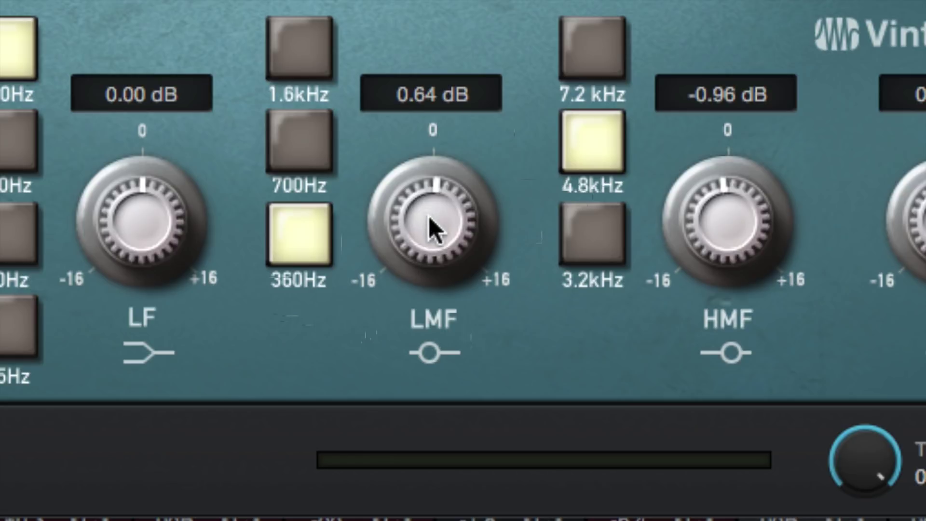
Try a stronger low-mid boost at 360 Hz on the mix bus Vintage EQ and undo it.
{"action": "left_click_drag", "start_coordinate": [429, 216], "coordinate": [440, 149]}
{"action": "key", "text": "ctrl+z"}
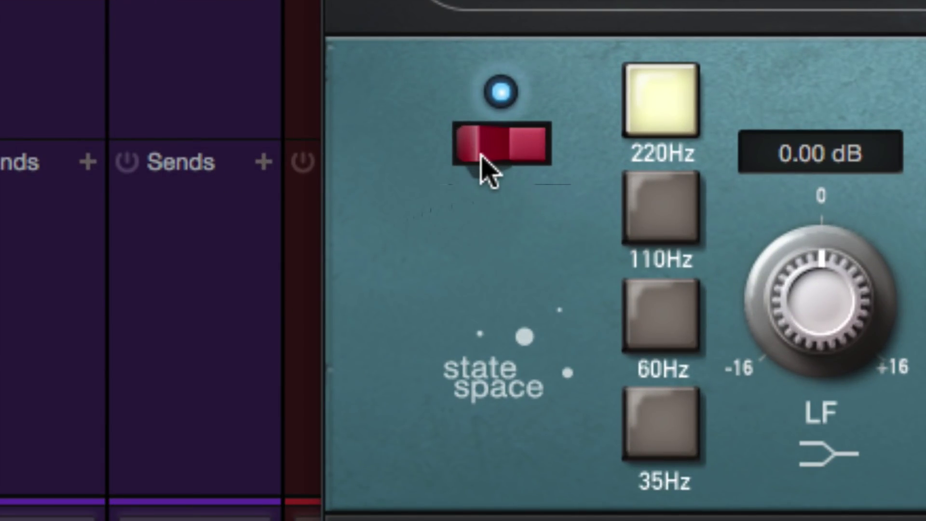
Compare the mix repeatedly with the mix bus Vintage EQ switched on and off.
{"action": "left_click", "coordinate": [481, 155]}
{"action": "left_click", "coordinate": [481, 155]}
{"action": "left_click", "coordinate": [481, 155]}
{"action": "left_click", "coordinate": [481, 155]}
{"action": "left_click", "coordinate": [481, 155]}
{"action": "left_click", "coordinate": [480, 155]}
{"action": "left_click", "coordinate": [481, 155]}
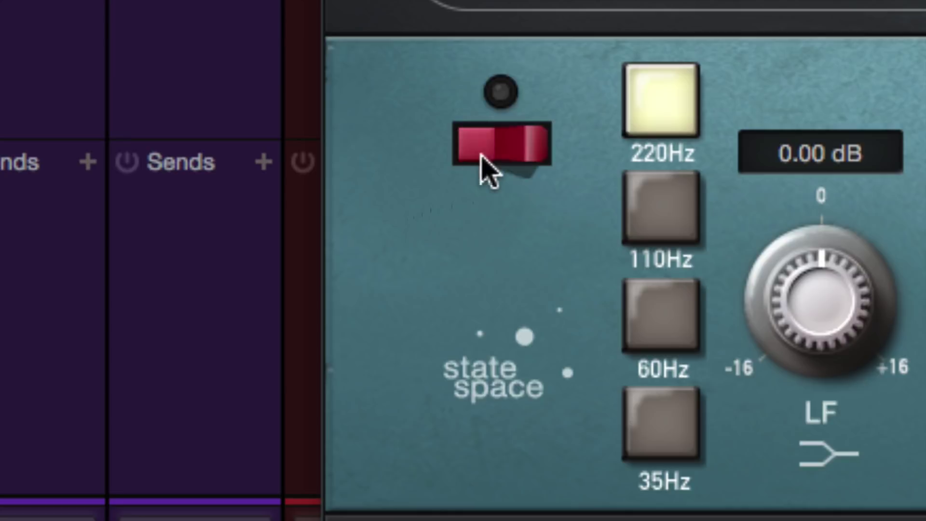
{"action": "left_click", "coordinate": [512, 135]}
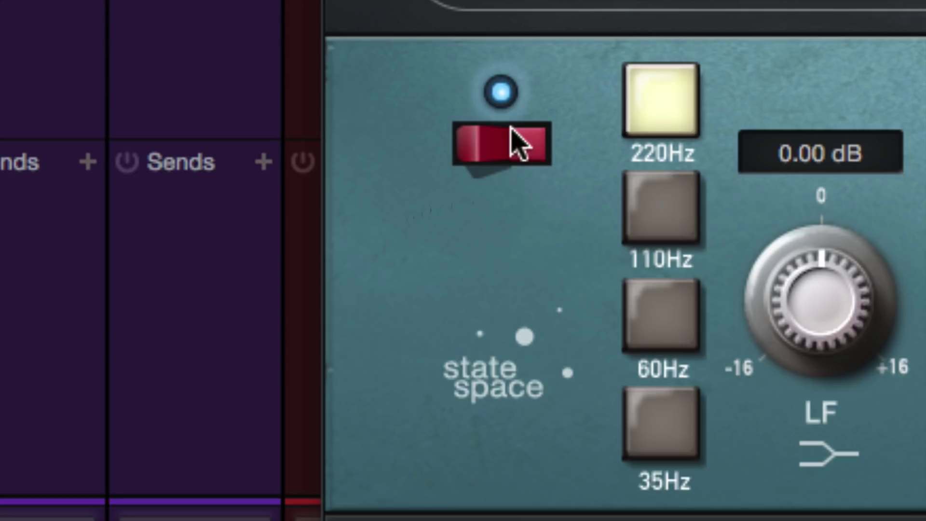
{"action": "left_click", "coordinate": [506, 137]}
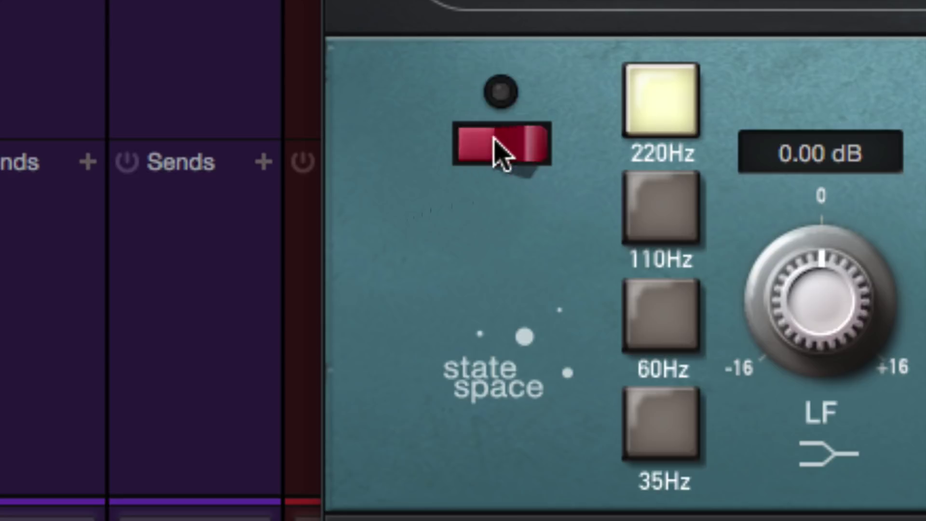
Keep toggling the mix bus Vintage EQ to audition its effect, ending with it switched on.
{"action": "left_click", "coordinate": [535, 167]}
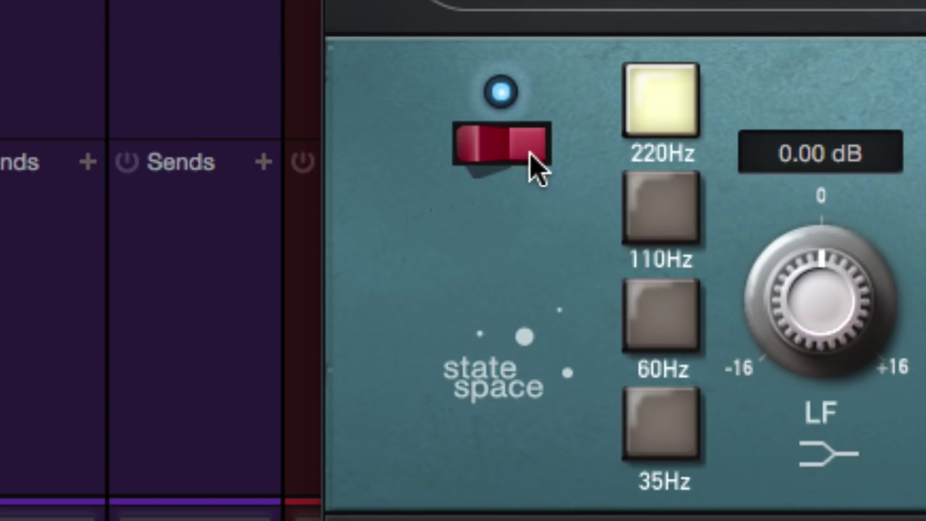
{"action": "left_click", "coordinate": [535, 166]}
{"action": "left_click", "coordinate": [535, 167]}
{"action": "left_click", "coordinate": [535, 167]}
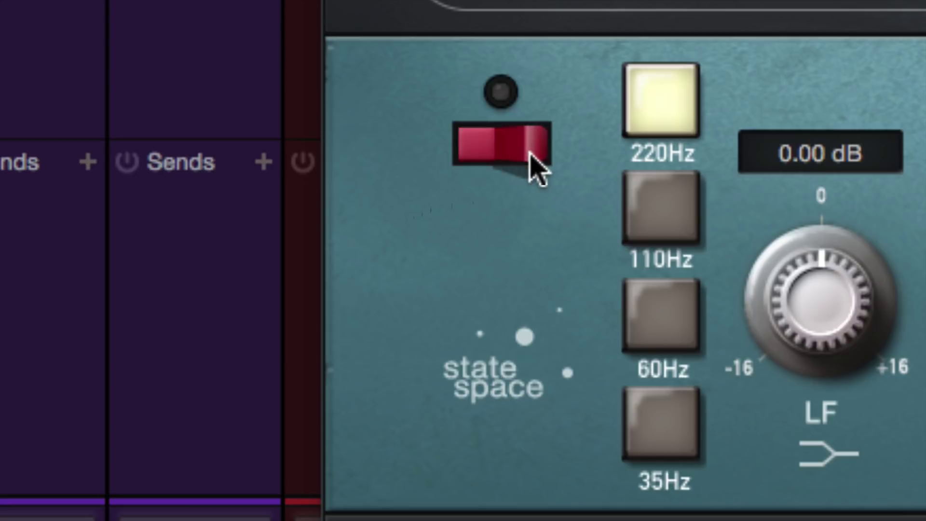
{"action": "left_click", "coordinate": [535, 167]}
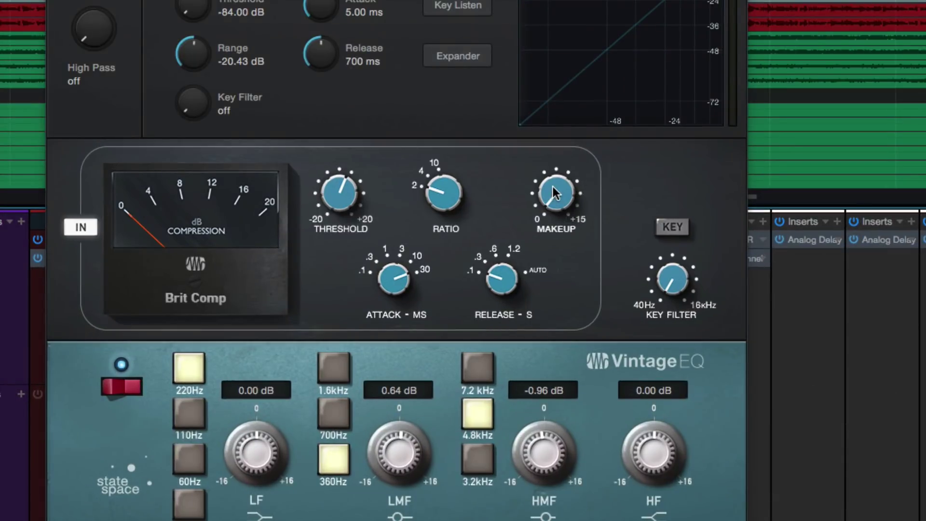
Set the mix bus Brit Comp makeup gain to 0.00 dB, close the Fat Channel and save the song.
{"action": "left_click_drag", "start_coordinate": [553, 186], "coordinate": [557, 199]}
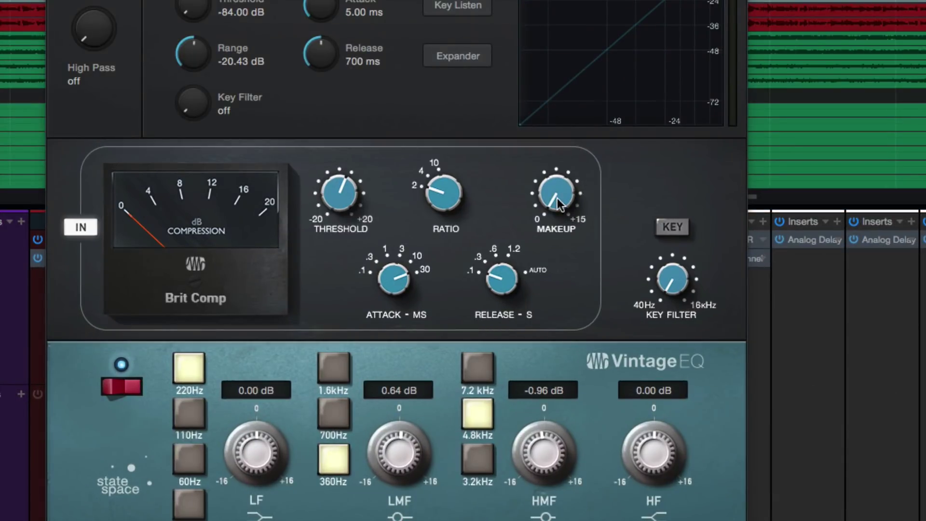
{"action": "left_click", "coordinate": [621, 96]}
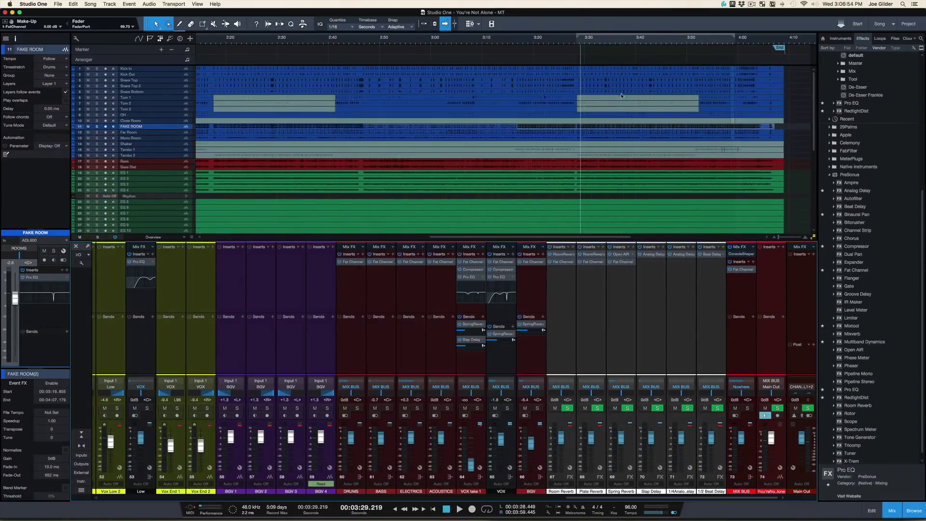
{"action": "key", "text": "super+s"}
Enlarge the arrangement tracks to medium height and select the printed You're Not Alone mix track.
{"action": "scroll", "coordinate": [588, 182], "scroll_direction": "down", "scroll_amount": 5}
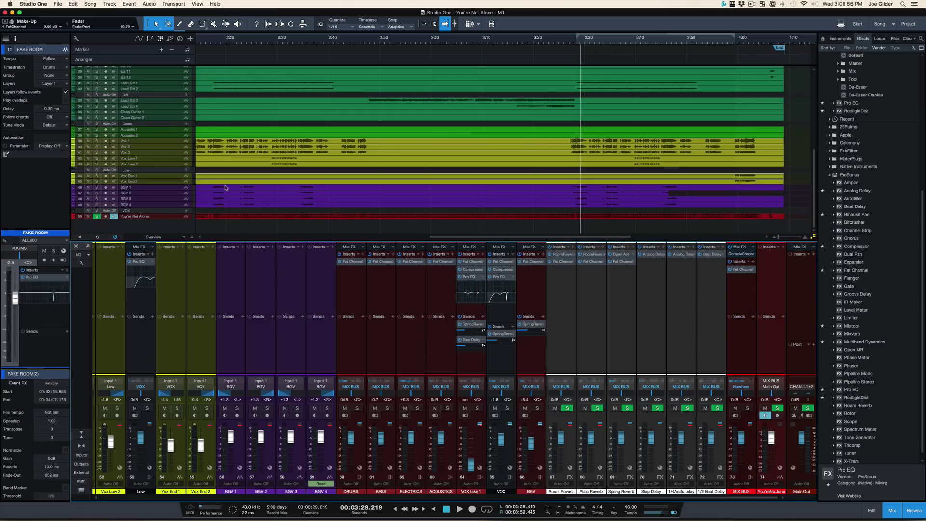
{"action": "key", "text": "shift+e"}
{"action": "key", "text": "shift+e"}
{"action": "key", "text": "shift+e"}
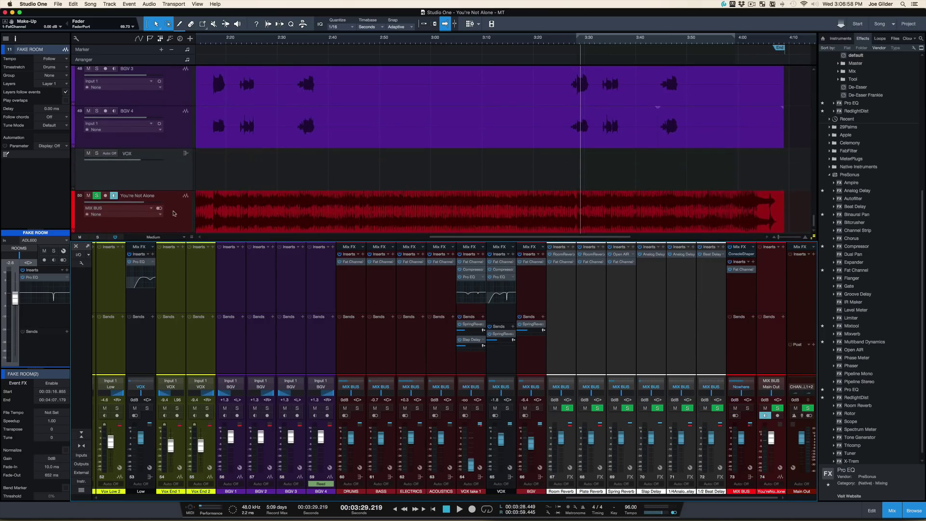
{"action": "left_click", "coordinate": [173, 213]}
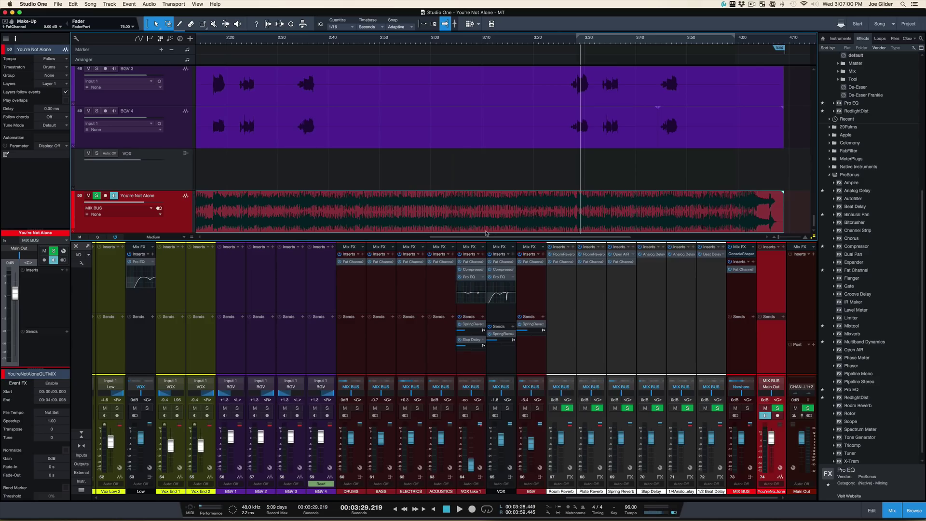
Play the song while toggling input monitoring on the You're Not Alone track to compare the printed mix with the live mix.
{"action": "left_click", "coordinate": [114, 195]}
{"action": "key", "text": "space"}
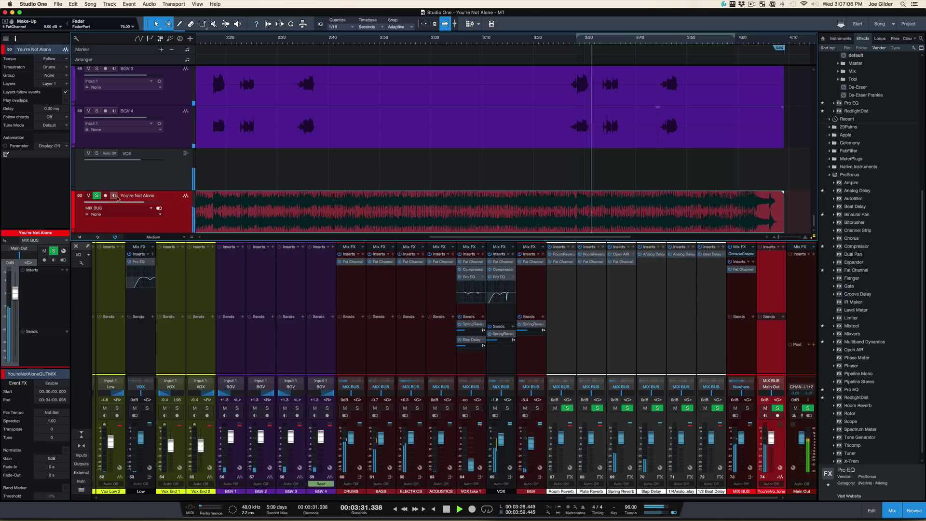
{"action": "key", "text": "space"}
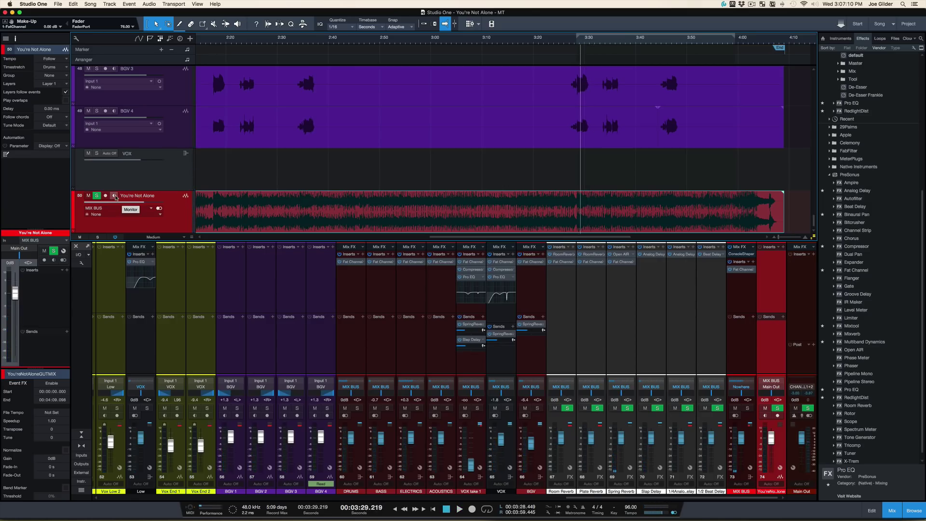
{"action": "key", "text": "space"}
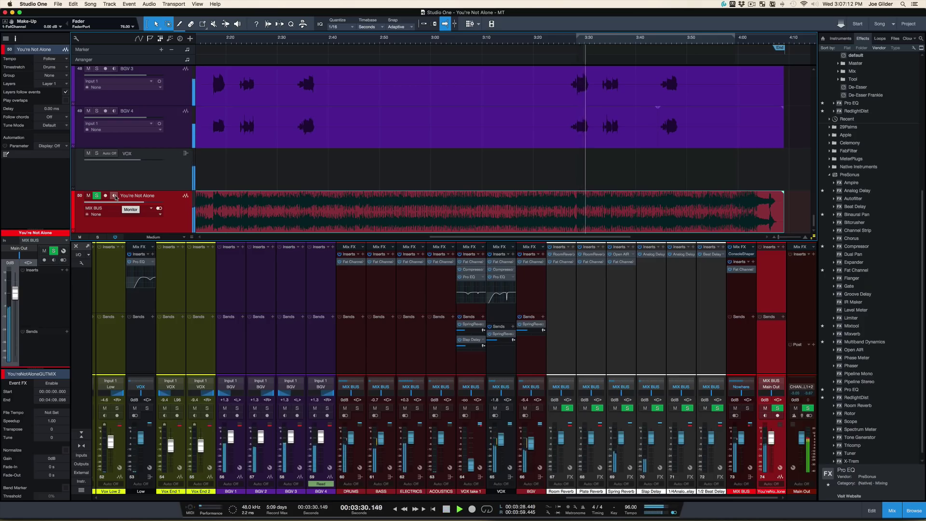
{"action": "left_click", "coordinate": [114, 196]}
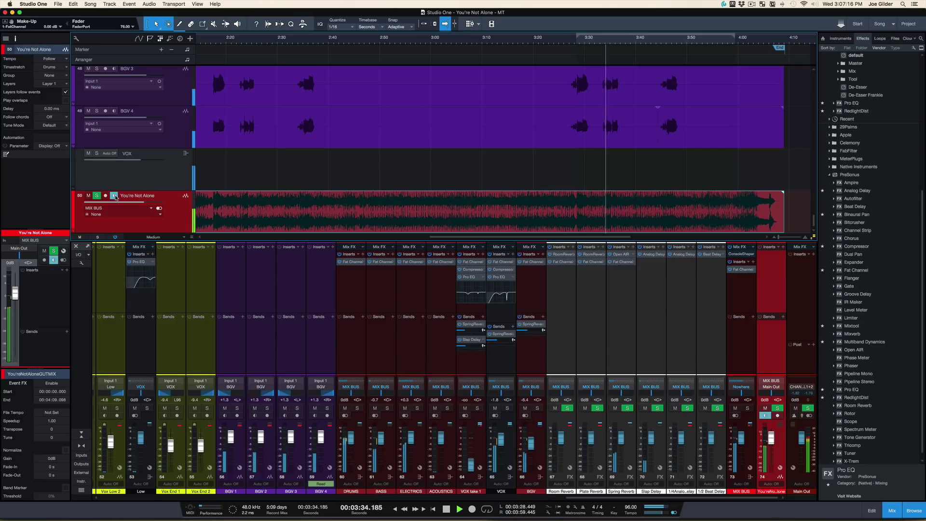
{"action": "left_click", "coordinate": [114, 196]}
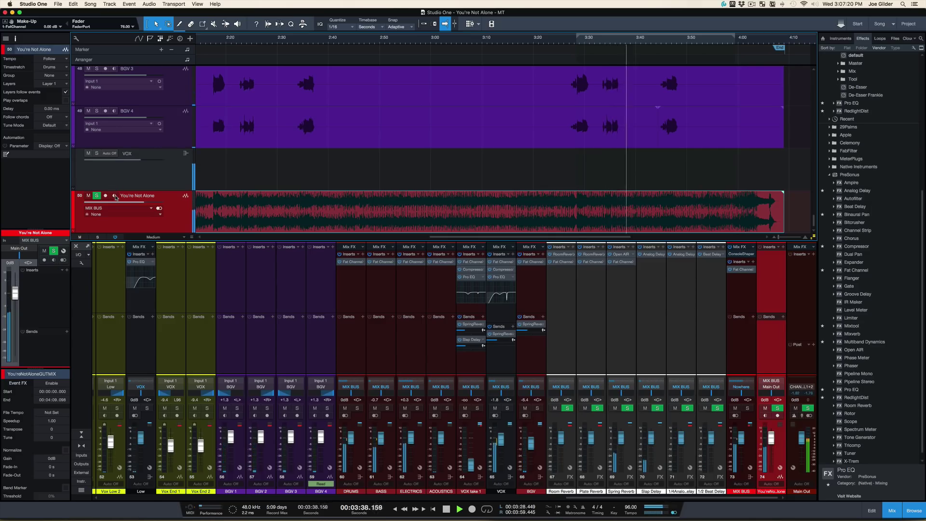
{"action": "left_click", "coordinate": [114, 196]}
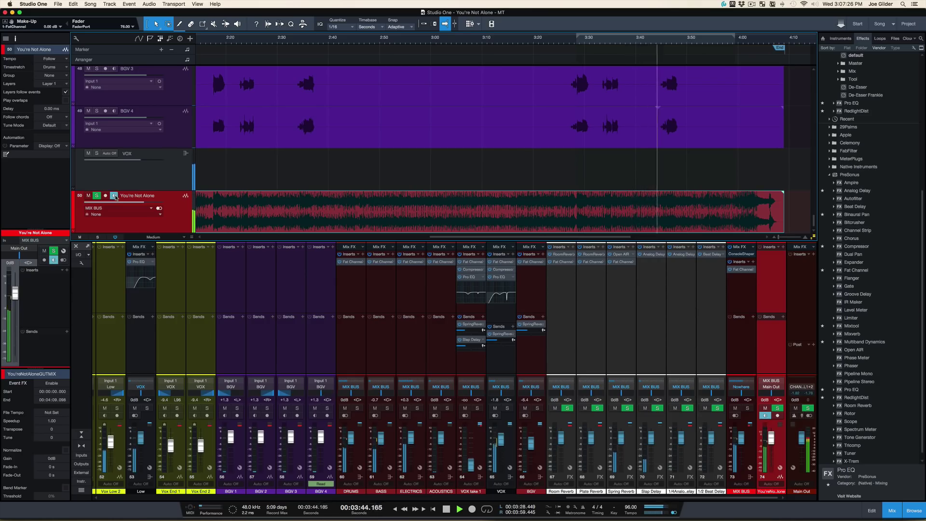
{"action": "left_click", "coordinate": [115, 197]}
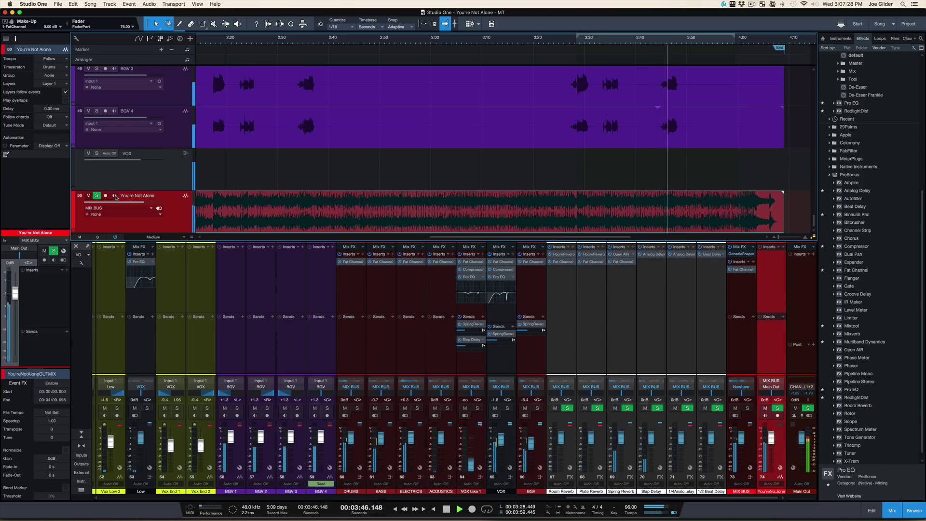
{"action": "left_click", "coordinate": [115, 197]}
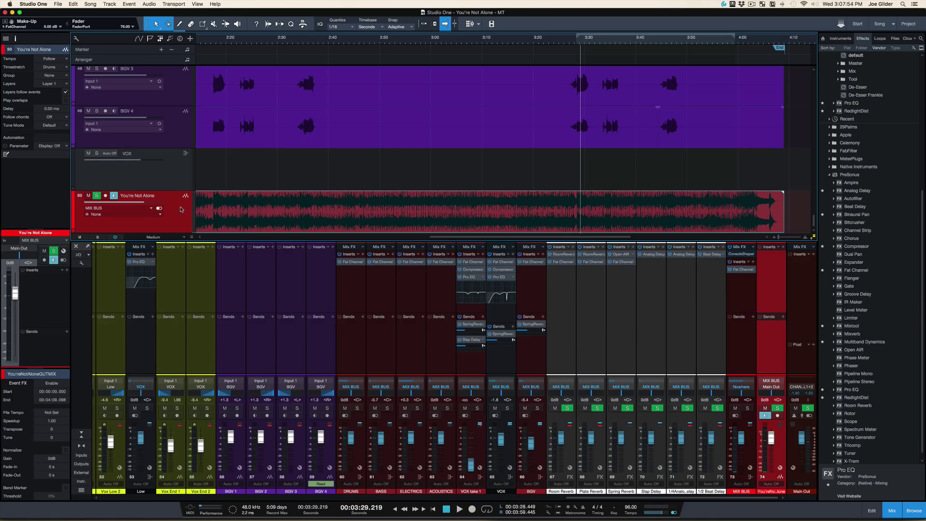
Rename the current layer of the You're Not Alone track to Static Mix.
{"action": "left_click", "coordinate": [53, 84]}
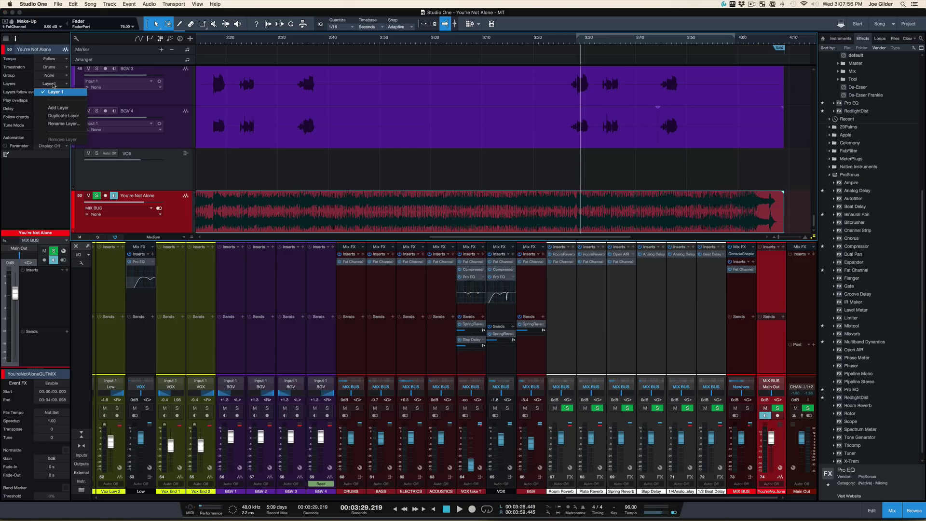
{"action": "left_click", "coordinate": [48, 87]}
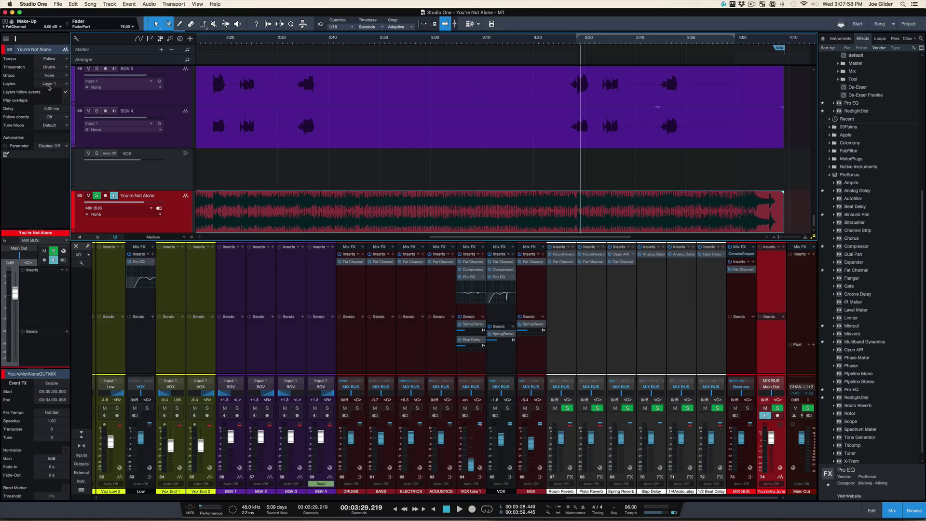
{"action": "double_click", "coordinate": [48, 88]}
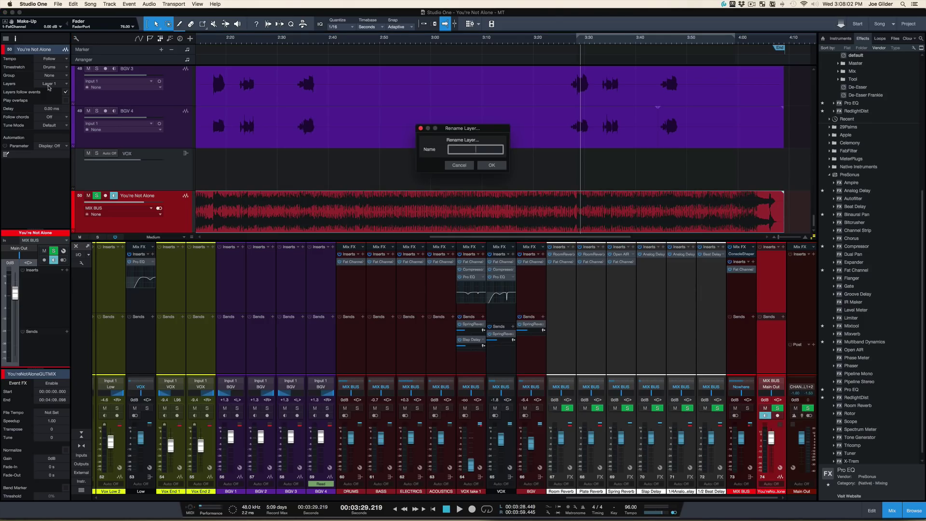
{"action": "type", "text": "Static Mix"}
{"action": "key", "text": "Return"}
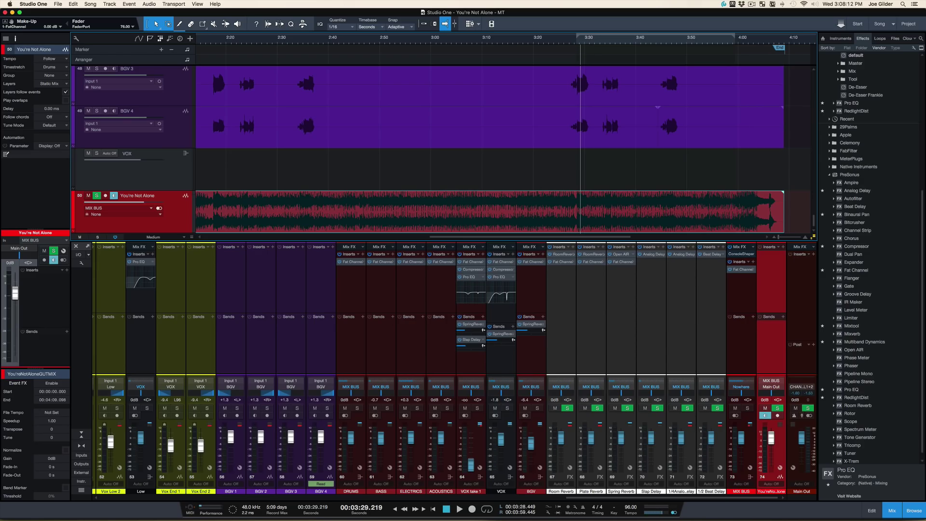
Add a new layer named Mix 1 to the You're Not Alone track and arm it to record from the song start.
{"action": "key", "text": "shift+l"}
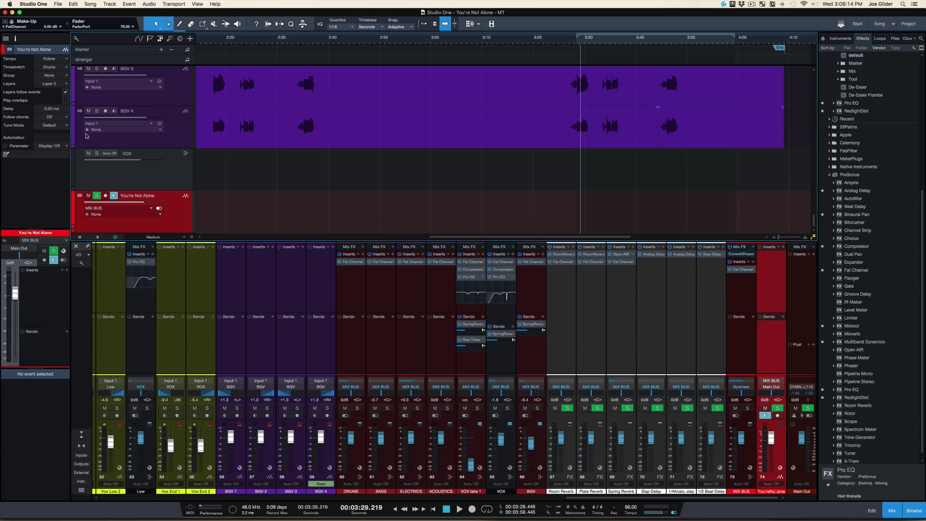
{"action": "double_click", "coordinate": [54, 87]}
{"action": "type", "text": "Mix 1"}
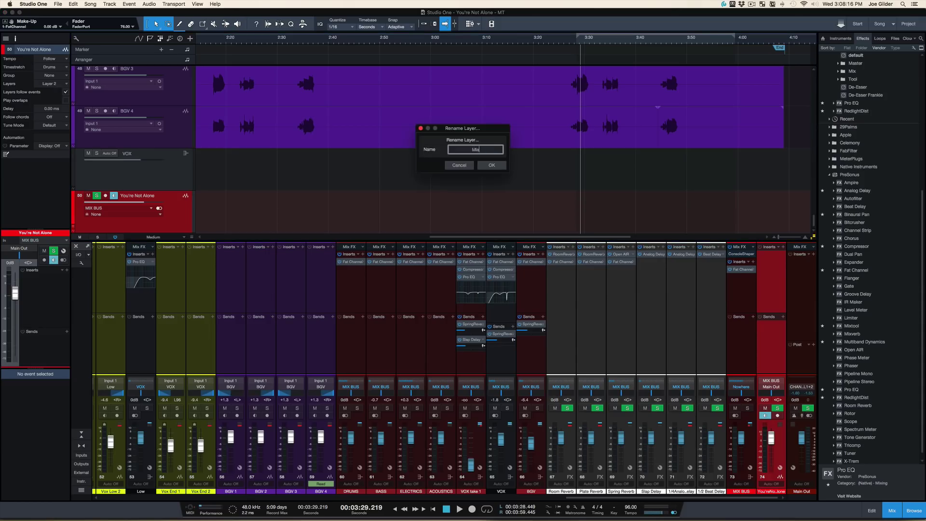
{"action": "key", "text": "Return"}
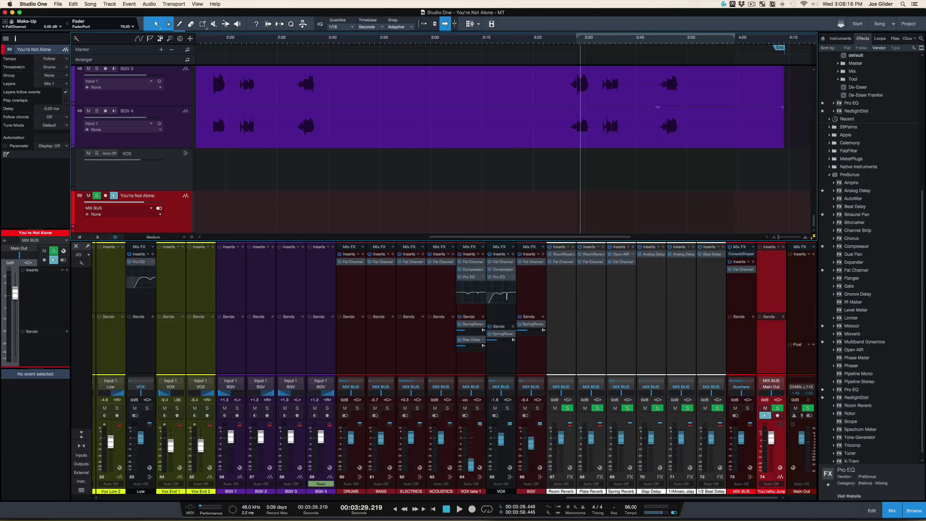
{"action": "left_click", "coordinate": [106, 196]}
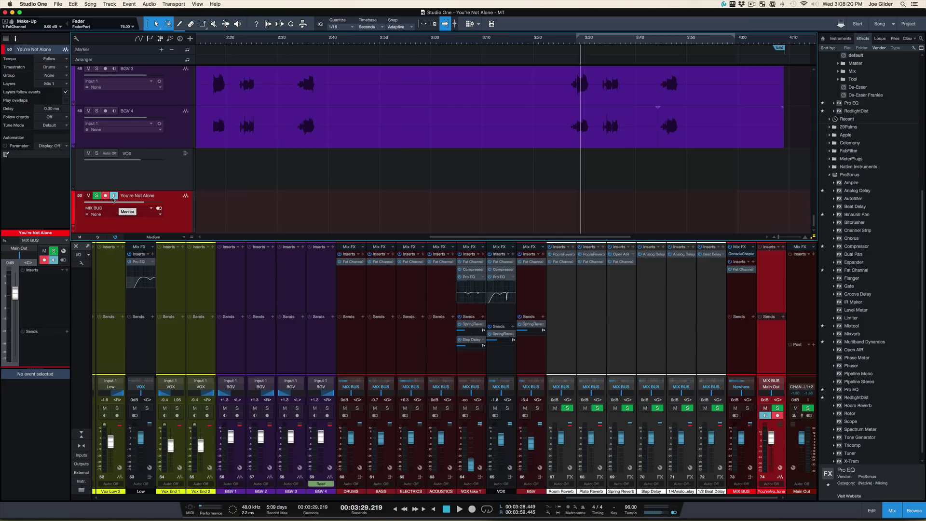
{"action": "key", "text": "Home"}
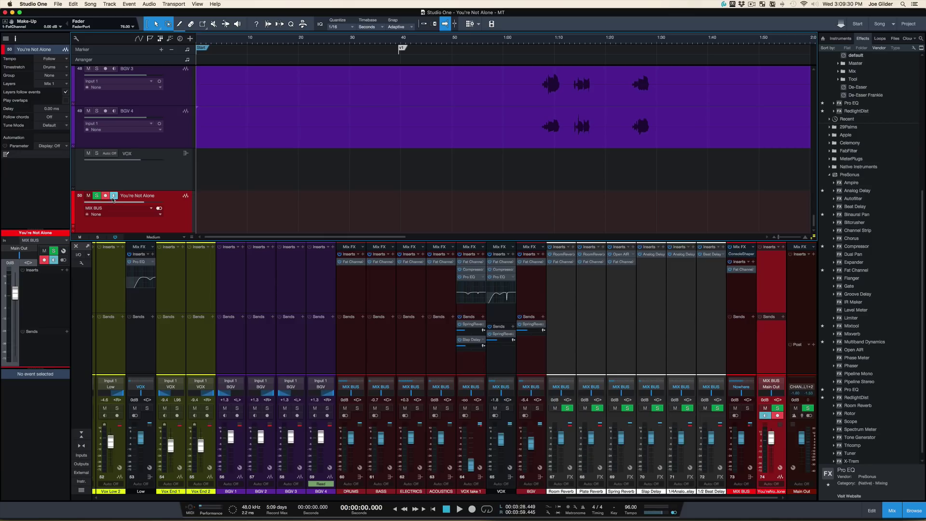
Hide the mixer and audition the FAKE ROOM track in solo from the song start, unsoloing it when done.
{"action": "scroll", "coordinate": [260, 132], "scroll_direction": "up", "scroll_amount": 10}
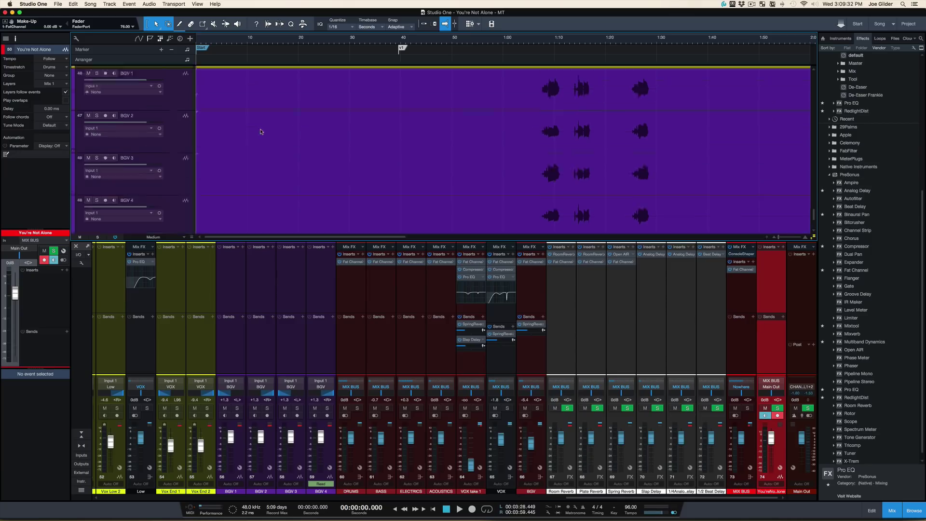
{"action": "scroll", "coordinate": [261, 131], "scroll_direction": "up", "scroll_amount": 15}
{"action": "key", "text": "F3"}
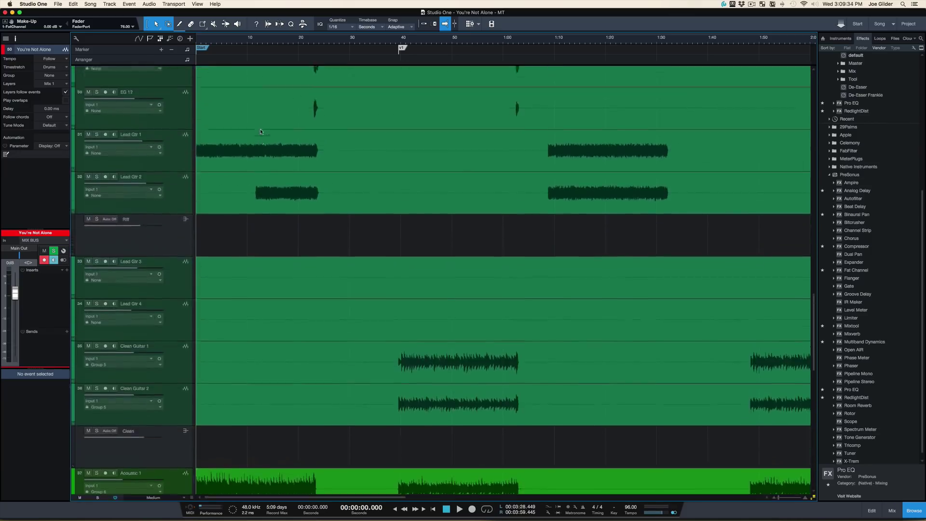
{"action": "scroll", "coordinate": [261, 131], "scroll_direction": "up", "scroll_amount": 3}
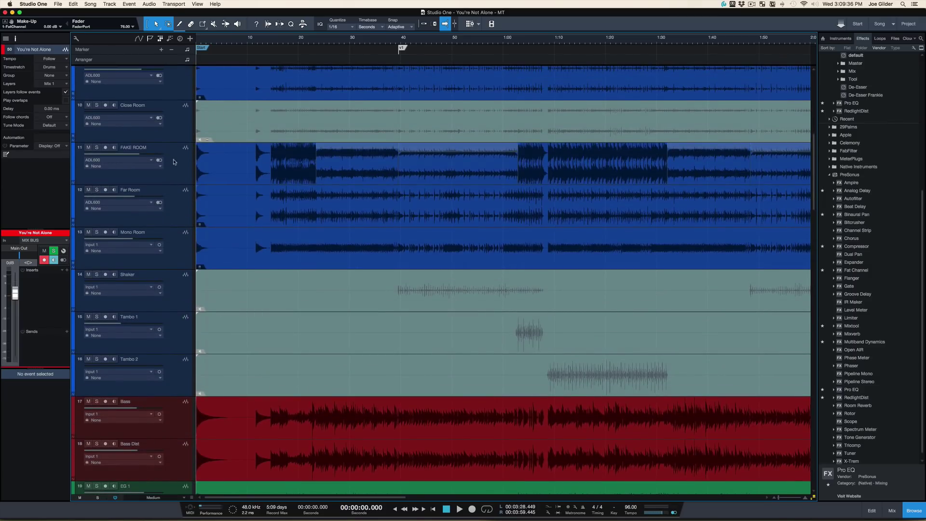
{"action": "left_click", "coordinate": [174, 161]}
{"action": "key", "text": "s"}
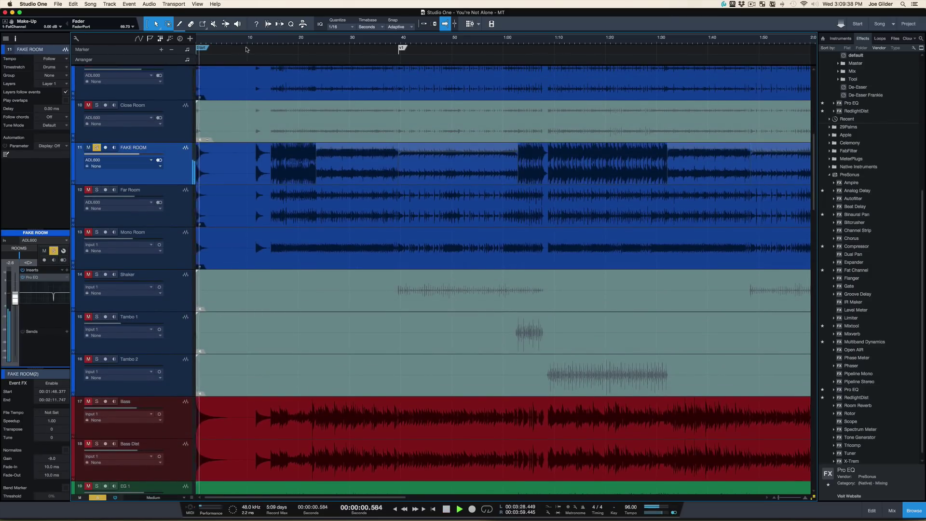
{"action": "key", "text": "s"}
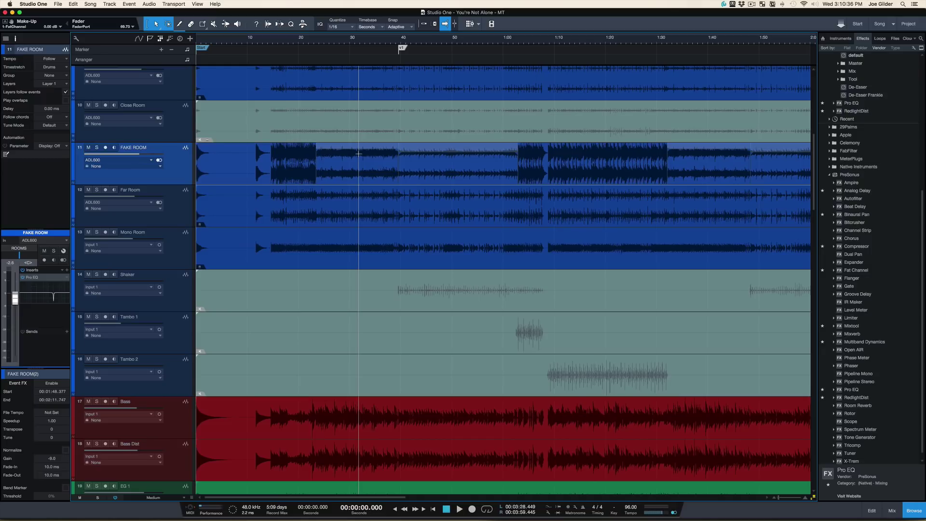
Switch to TextEdit, create a blank document and place its window over the middle of the song arrangement.
{"action": "left_click_drag", "start_coordinate": [325, 41], "coordinate": [328, 34]}
{"action": "scroll", "coordinate": [309, 134], "scroll_direction": "down", "scroll_amount": 20}
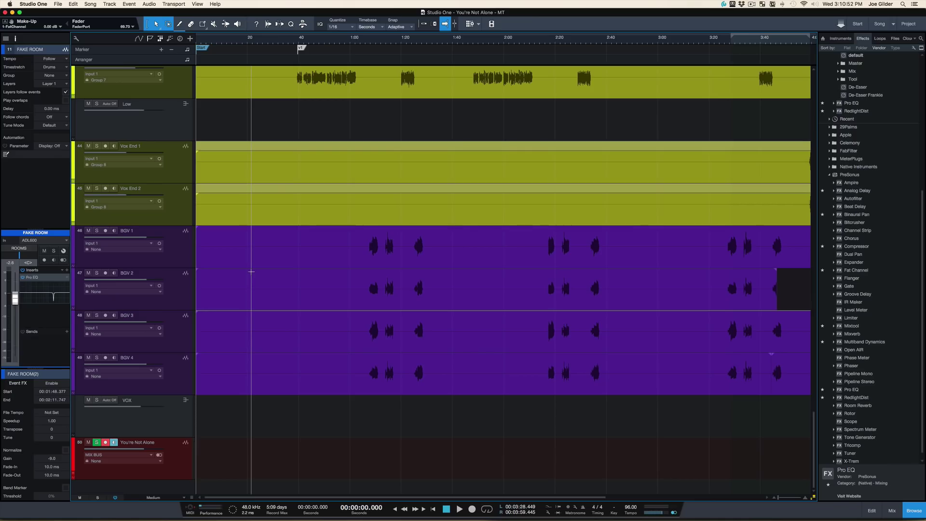
{"action": "mouse_move", "coordinate": [413, 517]}
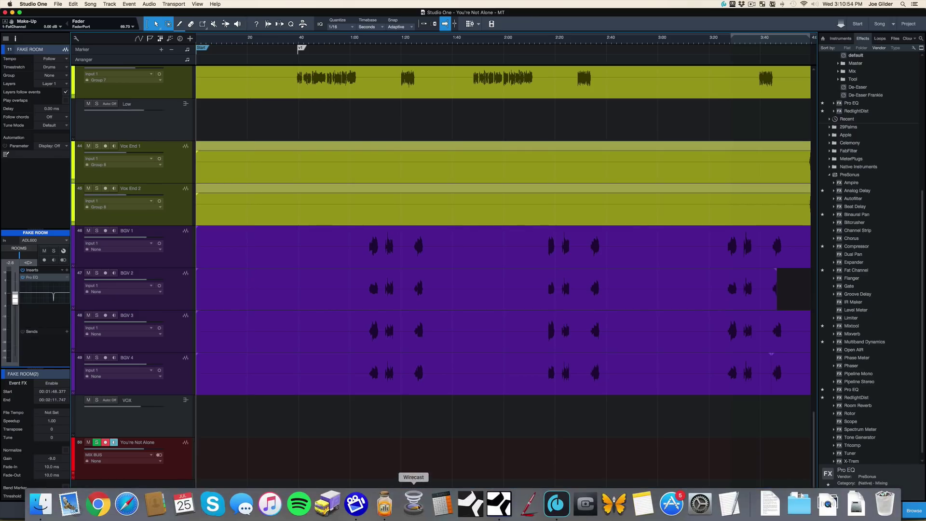
{"action": "left_click", "coordinate": [729, 504]}
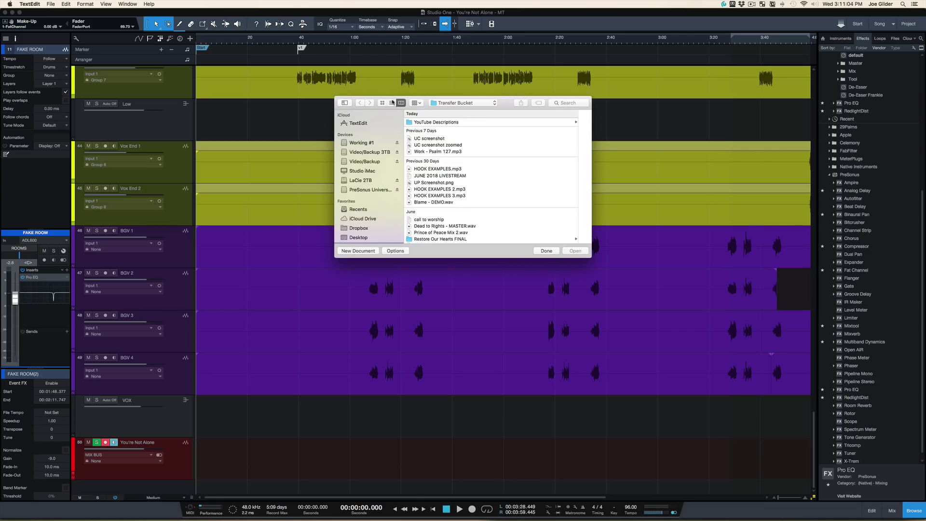
{"action": "left_click", "coordinate": [404, 14]}
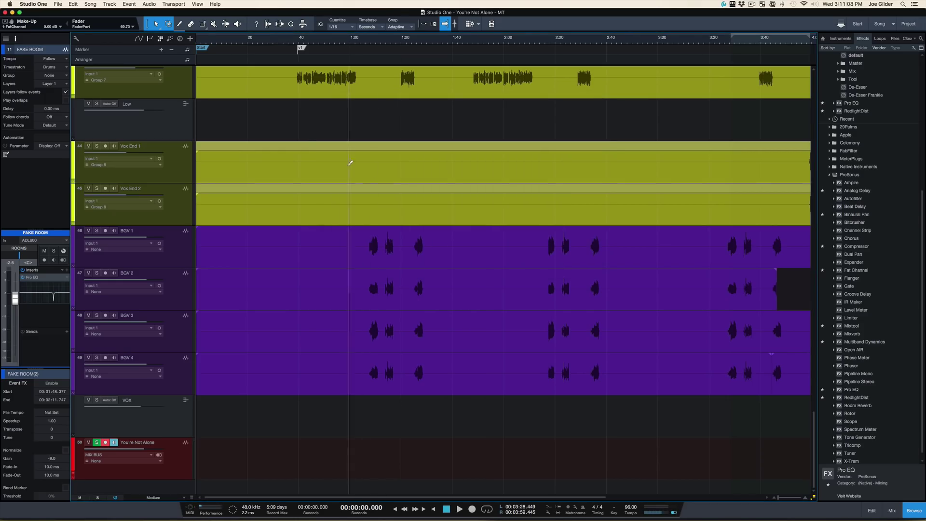
{"action": "key", "text": "super+Tab"}
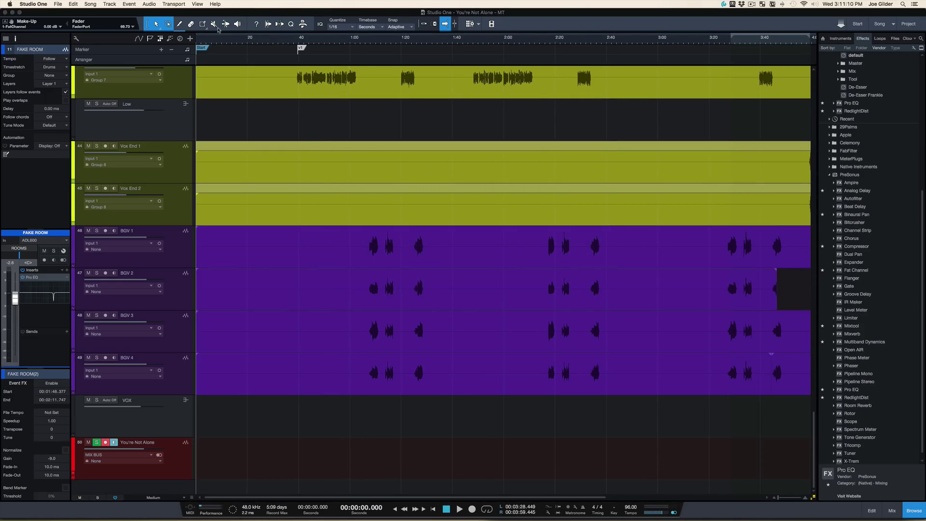
{"action": "key", "text": "super+Tab"}
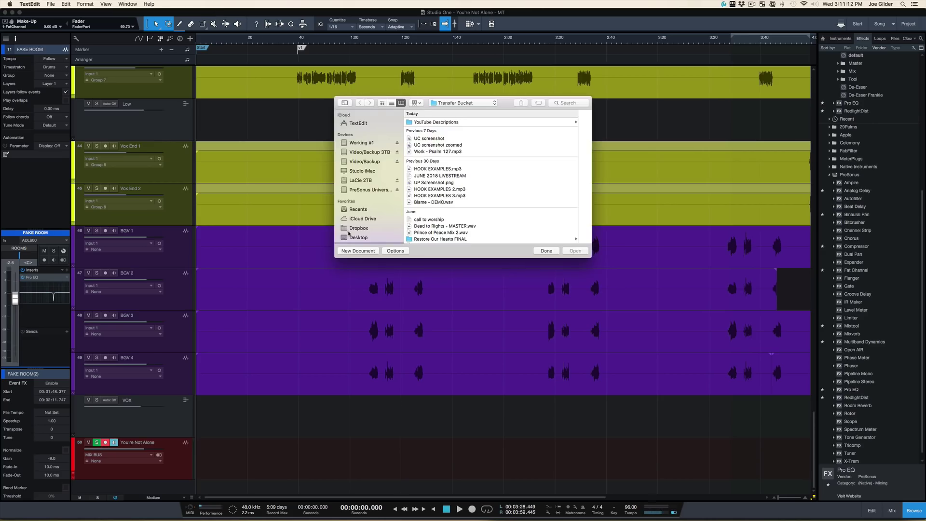
{"action": "left_click", "coordinate": [358, 250]}
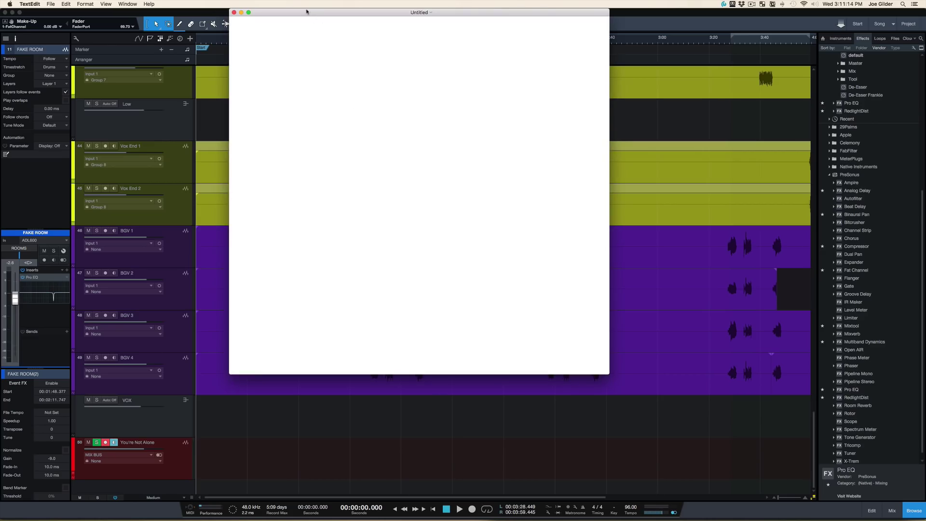
{"action": "left_click_drag", "start_coordinate": [306, 11], "coordinate": [352, 73]}
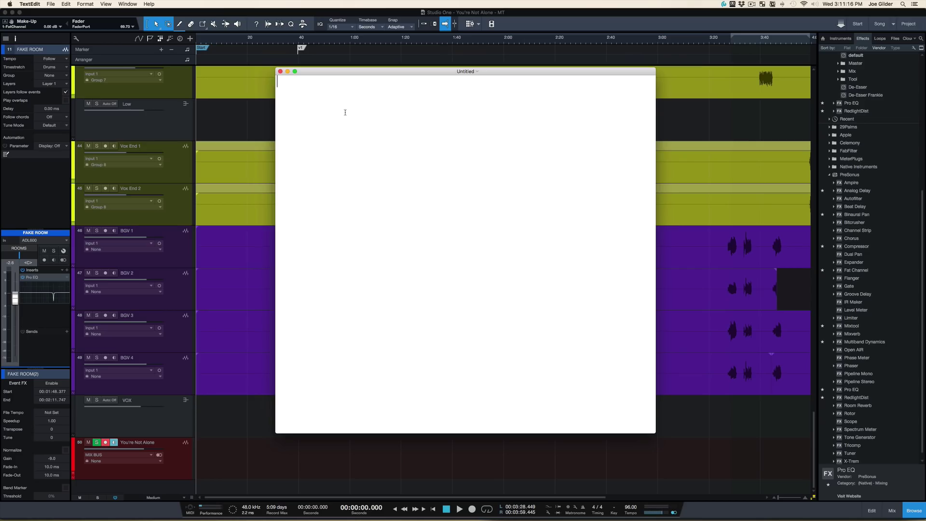
Enter the title YOU'RE NOT ALONE in the blank document, leaving empty lines above it.
{"action": "key", "text": "Return"}
{"action": "key", "text": "Return"}
{"action": "key", "text": "Return"}
{"action": "type", "text": "YOU'RE NOT ALONE"}
Enlarge all the text in the document several sizes and start a new line below the title.
{"action": "key", "text": "super+a"}
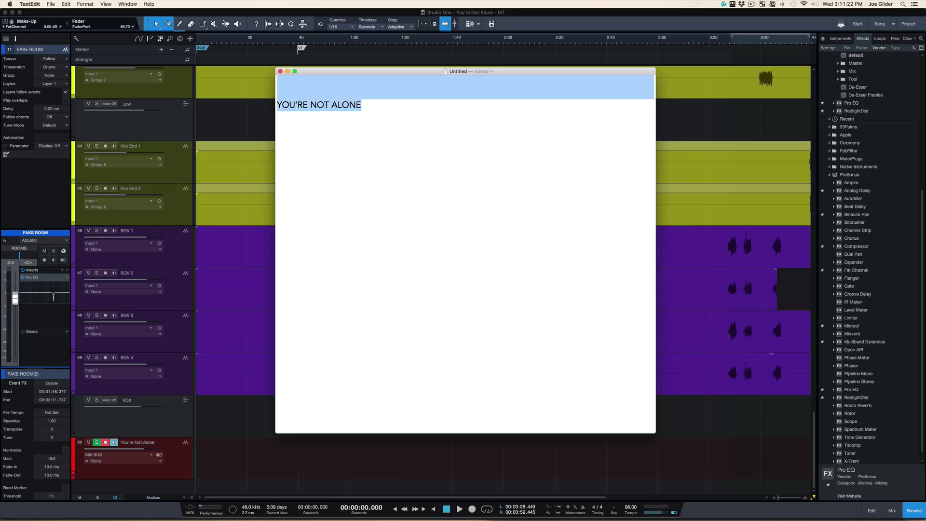
{"action": "key", "text": "super+minus"}
{"action": "key", "text": "super+plus"}
{"action": "key", "text": "super+plus"}
{"action": "key", "text": "super+plus"}
{"action": "key", "text": "super+plus"}
{"action": "key", "text": "super+plus"}
{"action": "key", "text": "super+plus"}
{"action": "key", "text": "super+plus"}
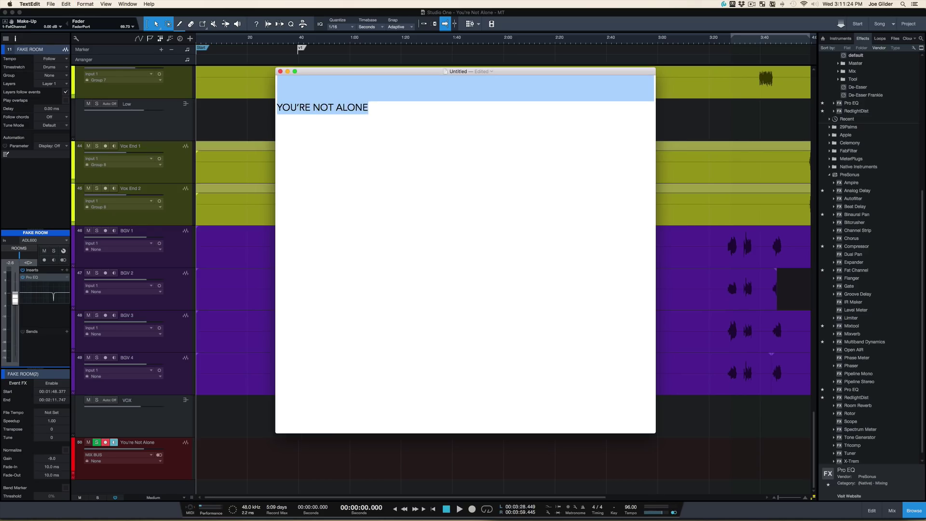
{"action": "key", "text": "super+plus"}
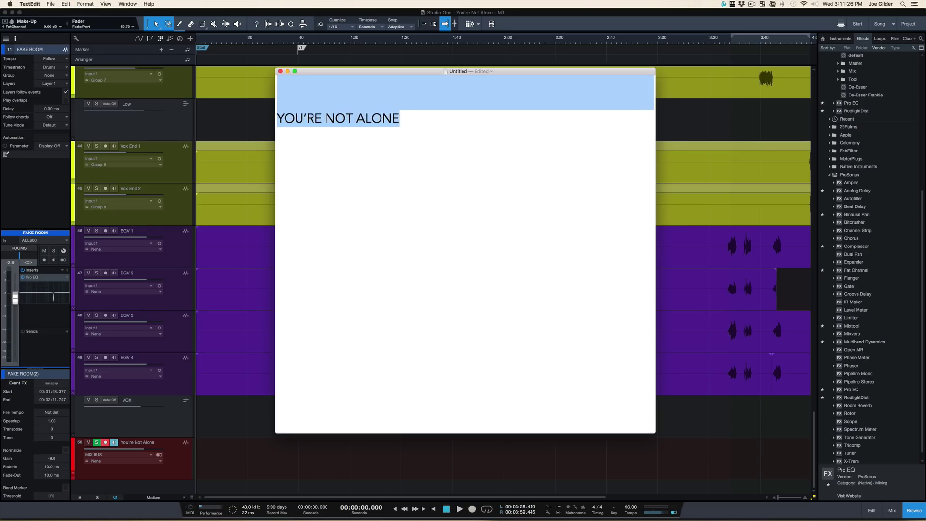
{"action": "key", "text": "Right"}
{"action": "key", "text": "Return"}
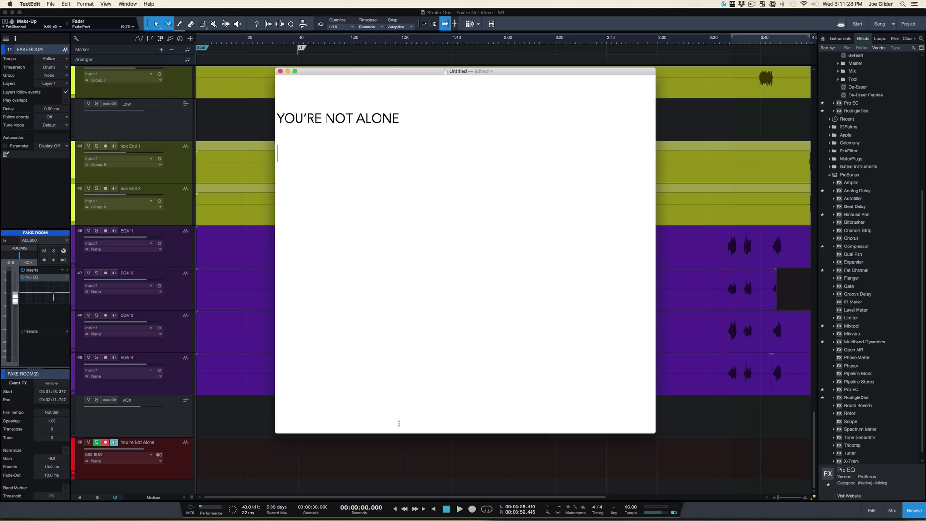
Make the note window taller, move it up, and add the heading STUDIO LISTEN: followed by a new line.
{"action": "left_click_drag", "start_coordinate": [400, 433], "coordinate": [400, 504]}
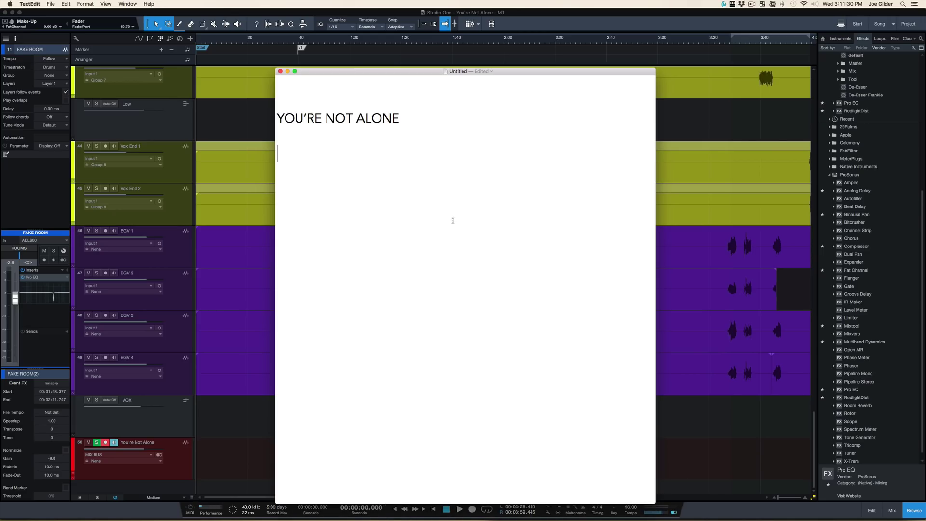
{"action": "left_click_drag", "start_coordinate": [415, 68], "coordinate": [419, 19]}
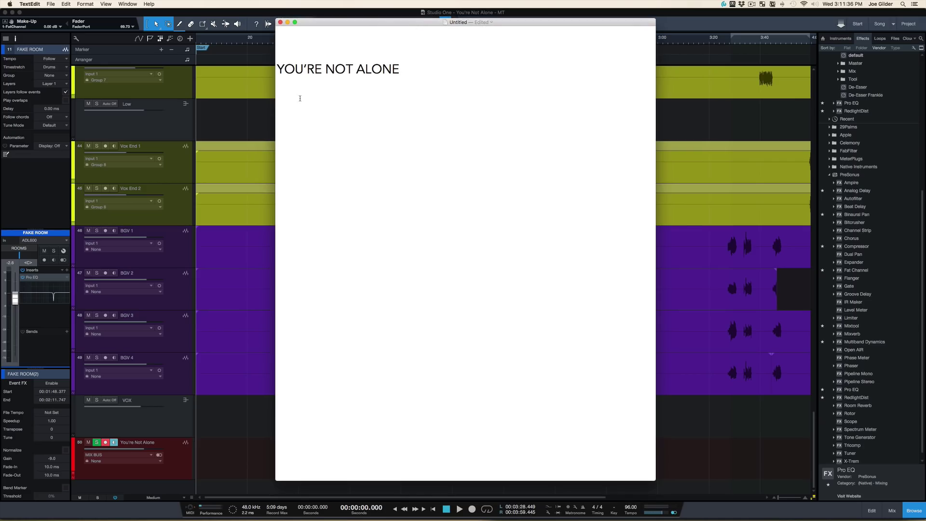
{"action": "type", "text": "BIG"}
{"action": "key", "text": "BackSpace"}
{"action": "key", "text": "BackSpace"}
{"action": "key", "text": "BackSpace"}
{"action": "key", "text": "BackSpace"}
{"action": "type", "text": "STUDIO LK"}
{"action": "key", "text": "BackSpace"}
{"action": "type", "text": "ISTEN:"}
{"action": "key", "text": "Return"}
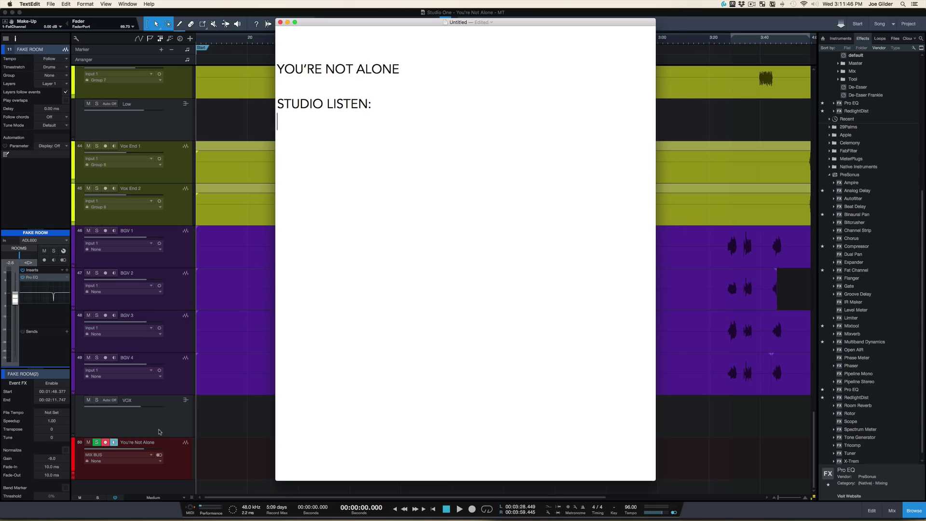
Start recording the mix onto the You're Not Alone track and begin a dashed note line back in the TextEdit document.
{"action": "left_click", "coordinate": [168, 455]}
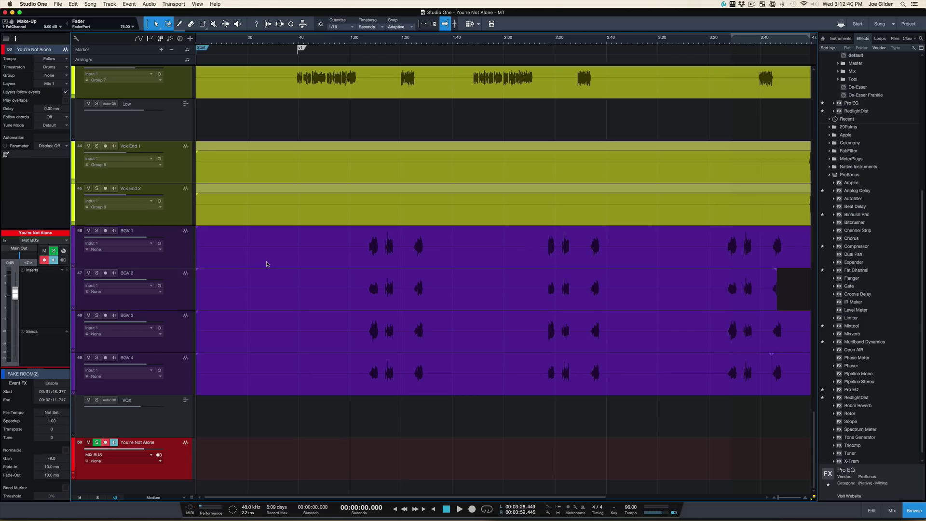
{"action": "key", "text": "KP_Multiply"}
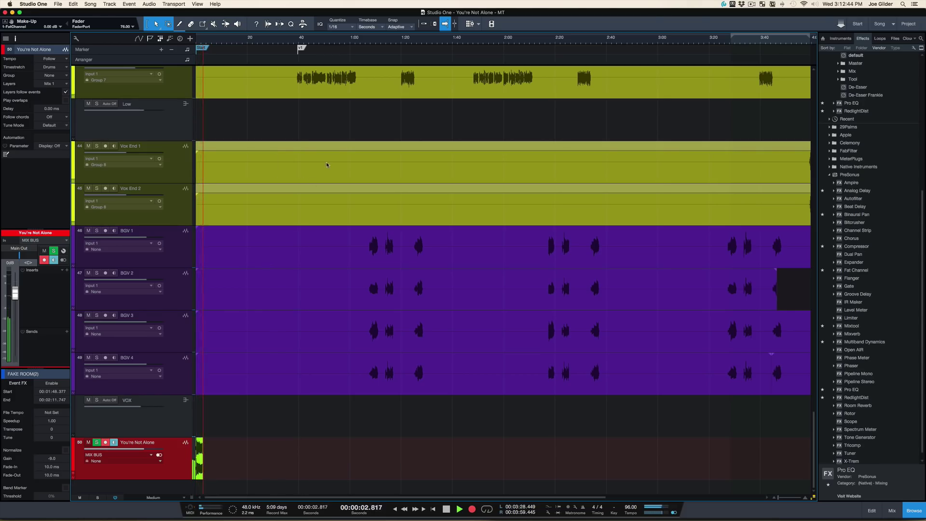
{"action": "key", "text": "super+Tab"}
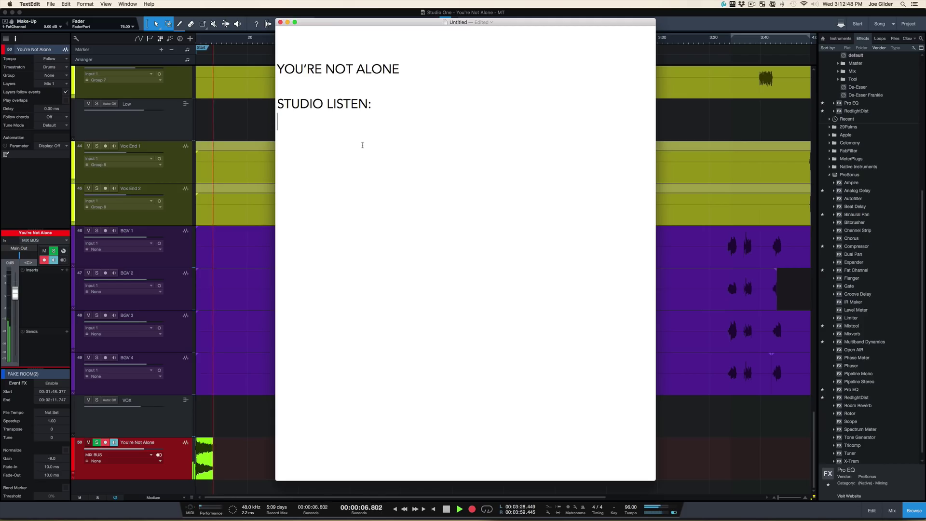
{"action": "type", "text": "- "}
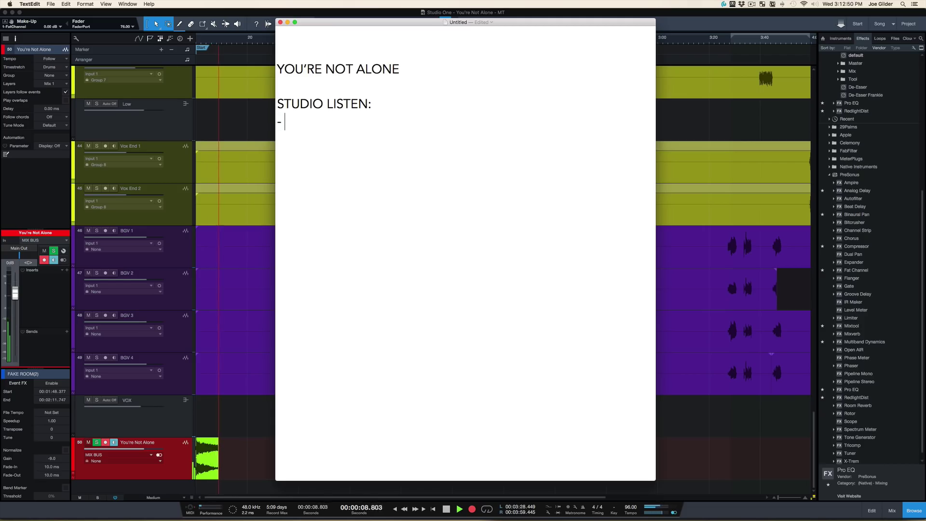
{"action": "type", "text": "SECOND"}
{"action": "key", "text": "alt+BackSpace"}
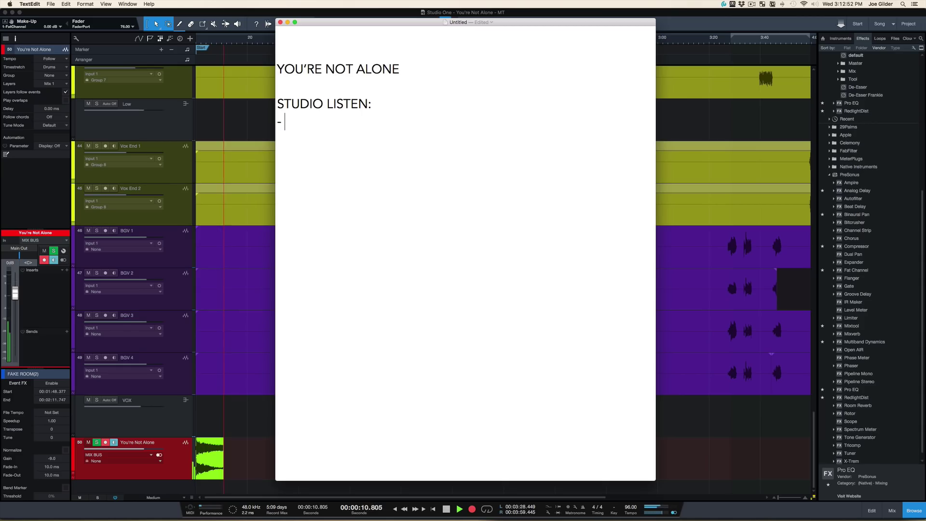
{"action": "type", "text": "SECOND PASS THROUH"}
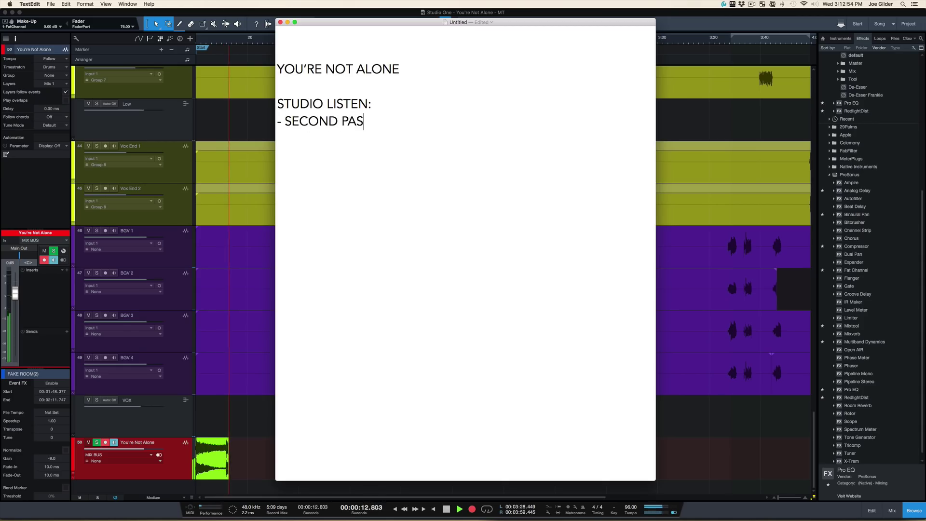
{"action": "key", "text": "alt+BackSpace"}
{"action": "key", "text": "alt+BackSpace"}
{"action": "key", "text": "alt+BackSpace"}
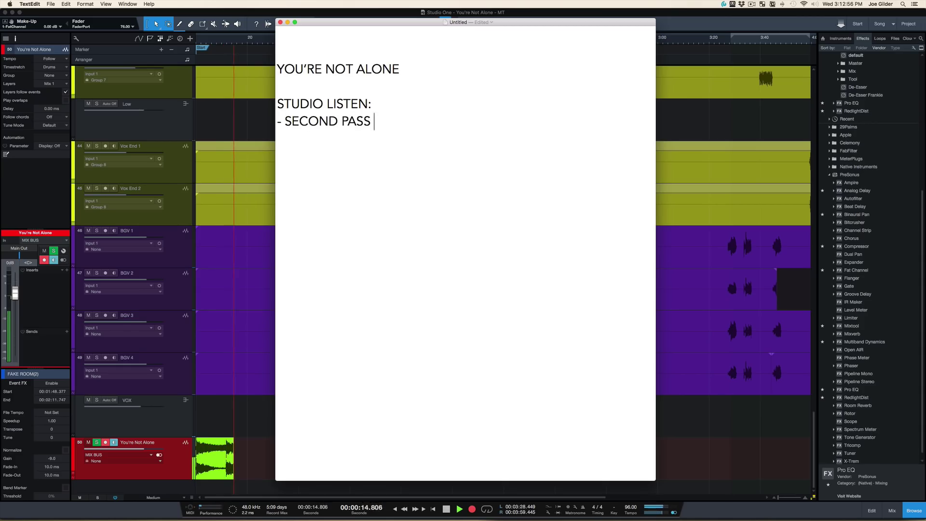
Write the first listening note as "INTRO FEELS WEAK IN THE MIDDLE. ACOUSTIC UP??".
{"action": "type", "text": "INTRO FEELS "}
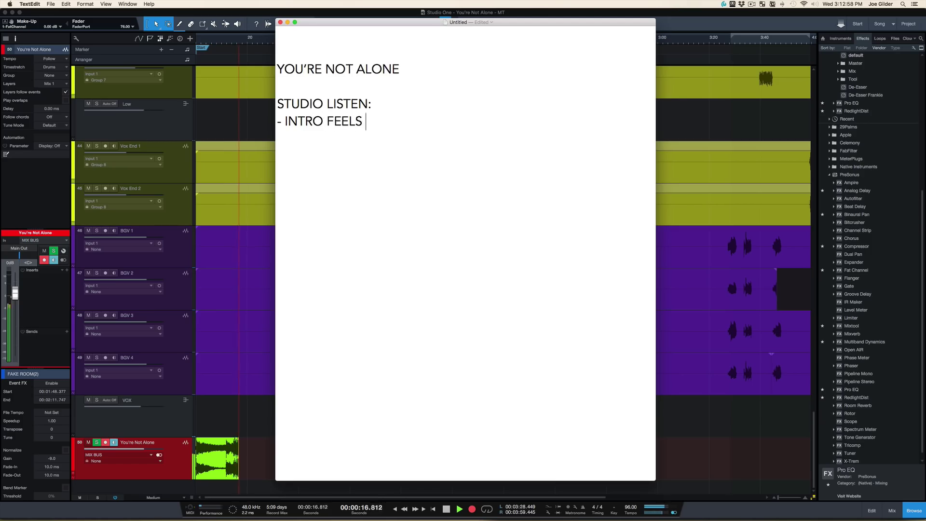
{"action": "type", "text": "WEAK IN THE MIDDLE"}
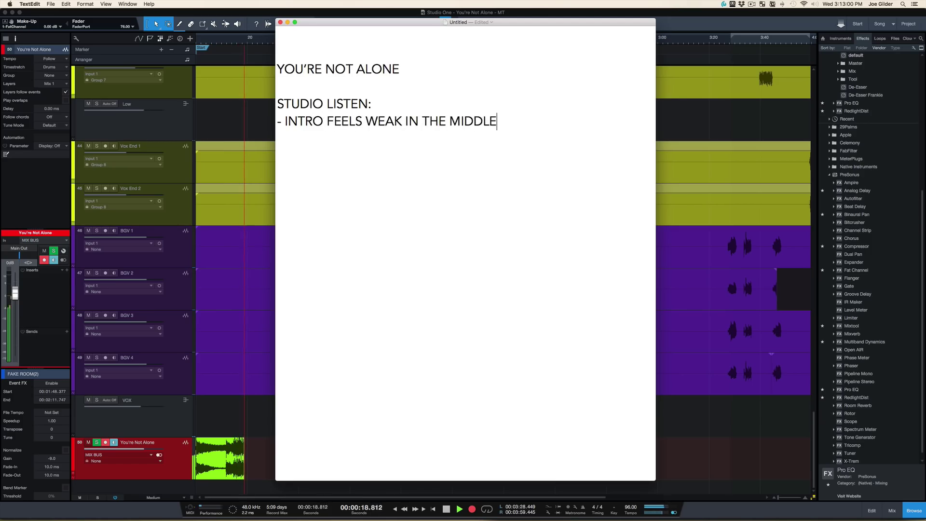
{"action": "type", "text": ". ACOUSTIC UP??"}
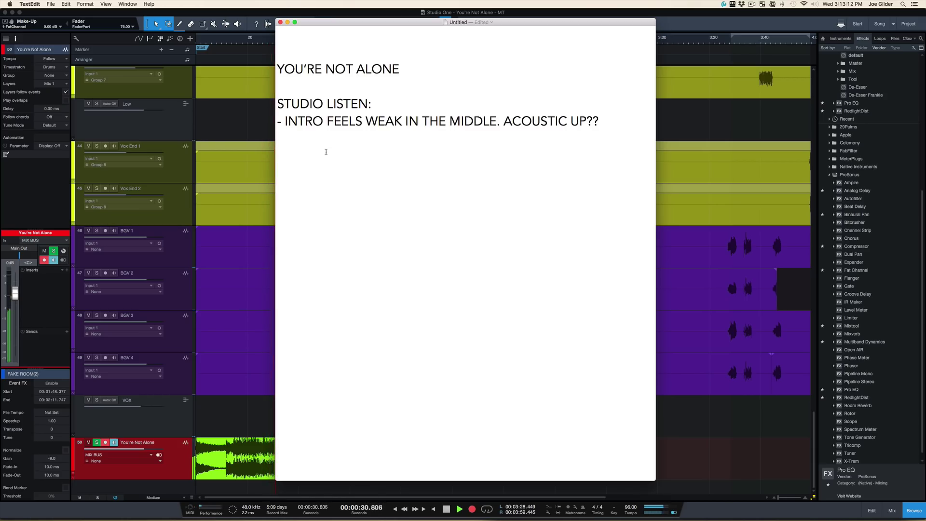
Add a second dashed note reading "DRUMS FEEL LOUDER THAN GUITAR".
{"action": "key", "text": "Return"}
{"action": "type", "text": "- DRUMS FE"}
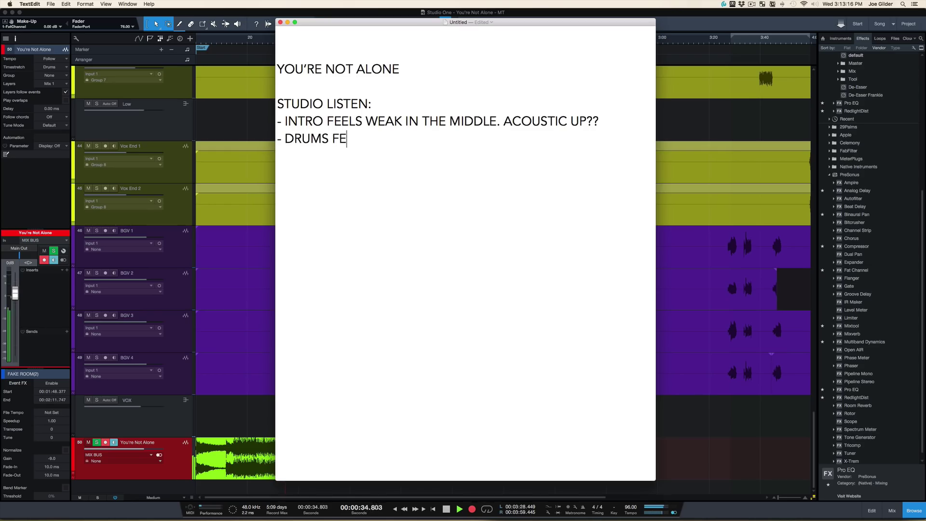
{"action": "type", "text": "EL LOUDER"}
{"action": "key", "text": "BackSpace"}
{"action": "key", "text": "BackSpace"}
{"action": "key", "text": "BackSpace"}
{"action": "key", "text": "BackSpace"}
{"action": "key", "text": "BackSpace"}
{"action": "type", "text": "LOUDER THAN GUITAR"}
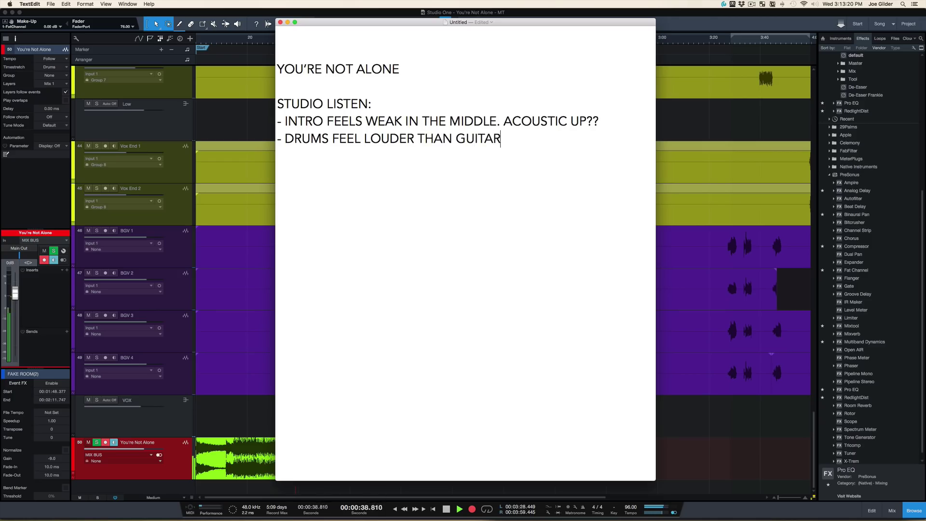
Insert "INTRO B -" ahead of DRUMS in the second note.
{"action": "key", "text": "alt+Left"}
{"action": "key", "text": "alt+Left"}
{"action": "key", "text": "alt+Left"}
{"action": "key", "text": "alt+Left"}
{"action": "key", "text": "alt+Left"}
{"action": "type", "text": "INTRO"}
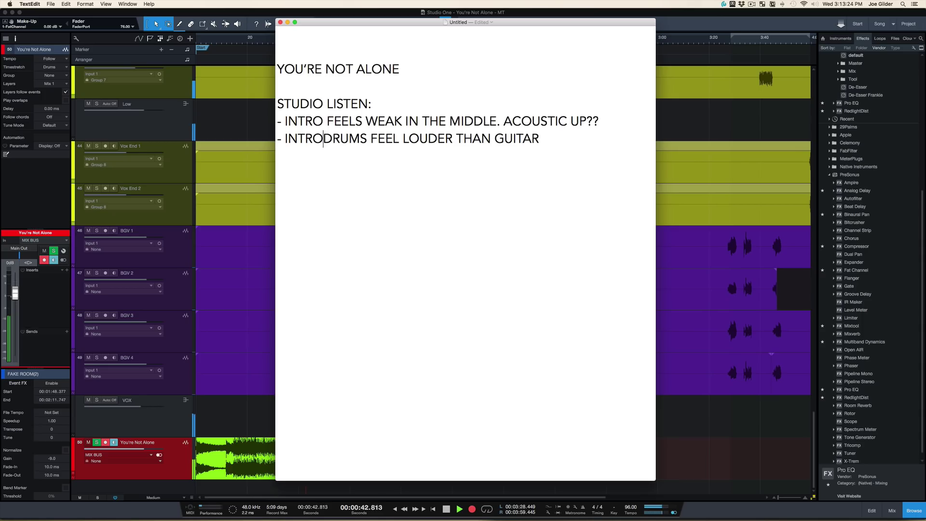
{"action": "type", "text": " B"}
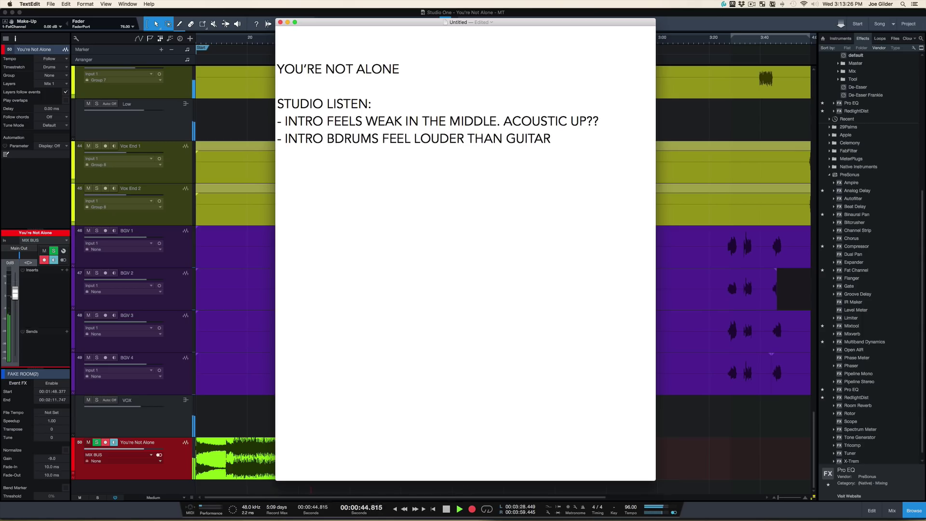
{"action": "type", "text": " -"}
{"action": "key", "text": "super+Right"}
{"action": "key", "text": "Left"}
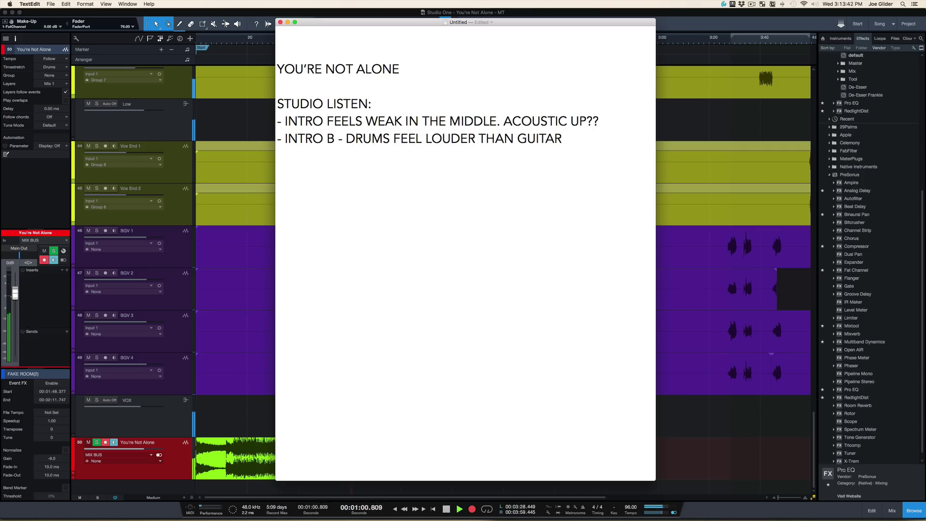
Add a third dashed note reading "V1 FEELS GOOD. SNAR A LITTLE LOUD?".
{"action": "key", "text": "Return"}
{"action": "type", "text": "- V1 FEELS GOOD. "}
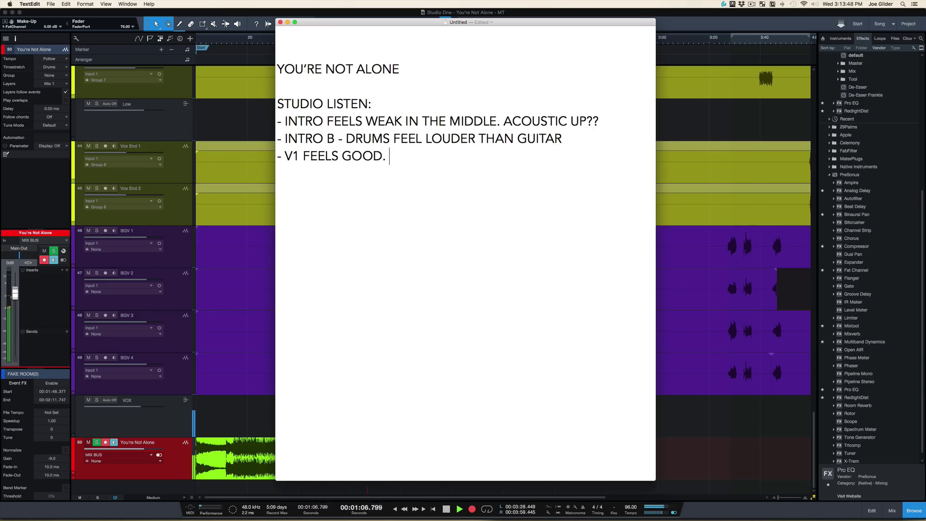
{"action": "type", "text": "SNAR A LITTLE LOUD?"}
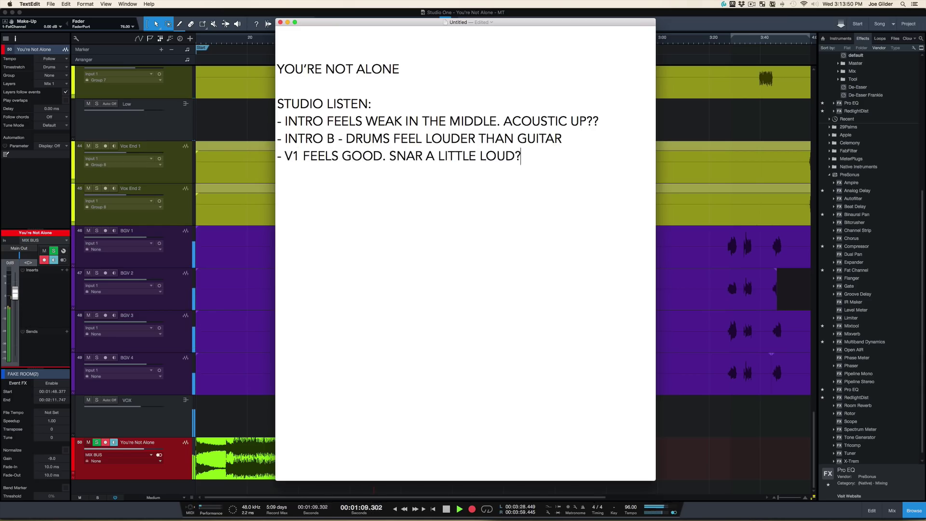
Start a fourth note line with "- CH1-" and correct SNAR to SNARE in the V1 note.
{"action": "key", "text": "Return"}
{"action": "type", "text": "- CH1-"}
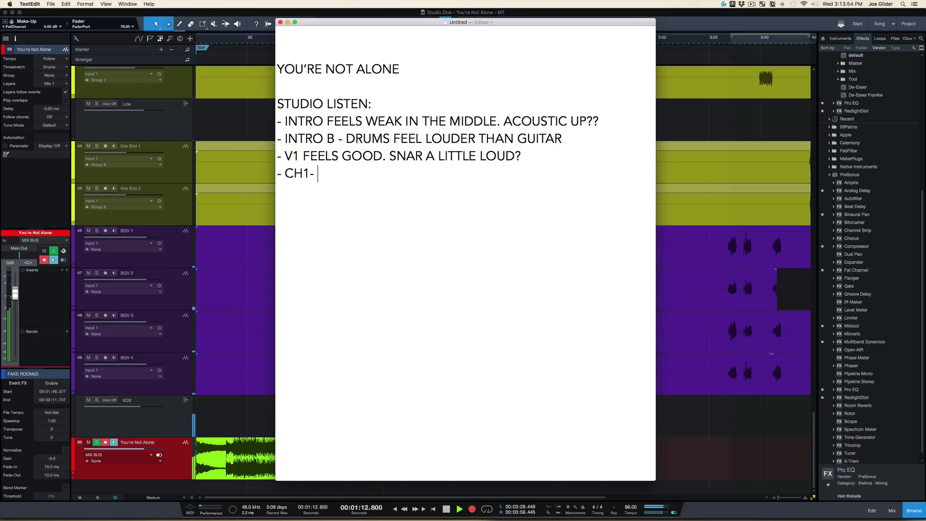
{"action": "left_click", "coordinate": [423, 156]}
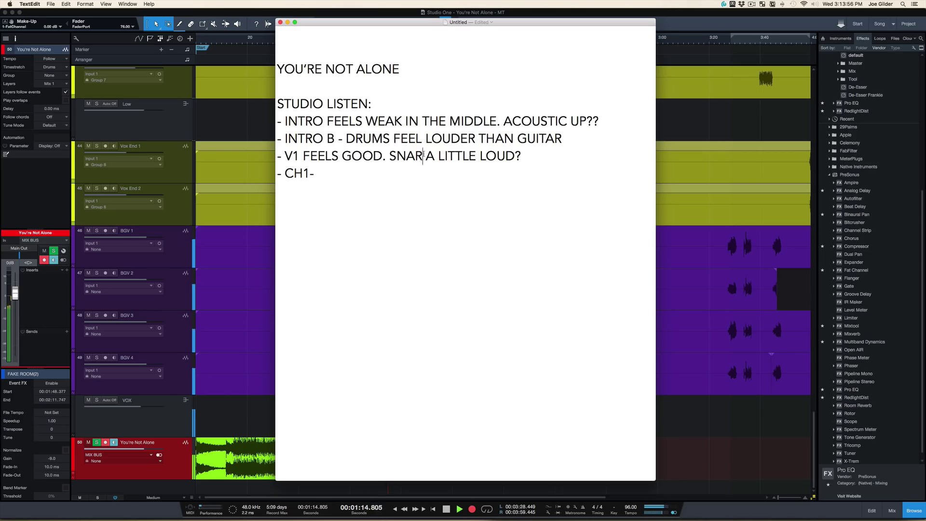
{"action": "type", "text": "E"}
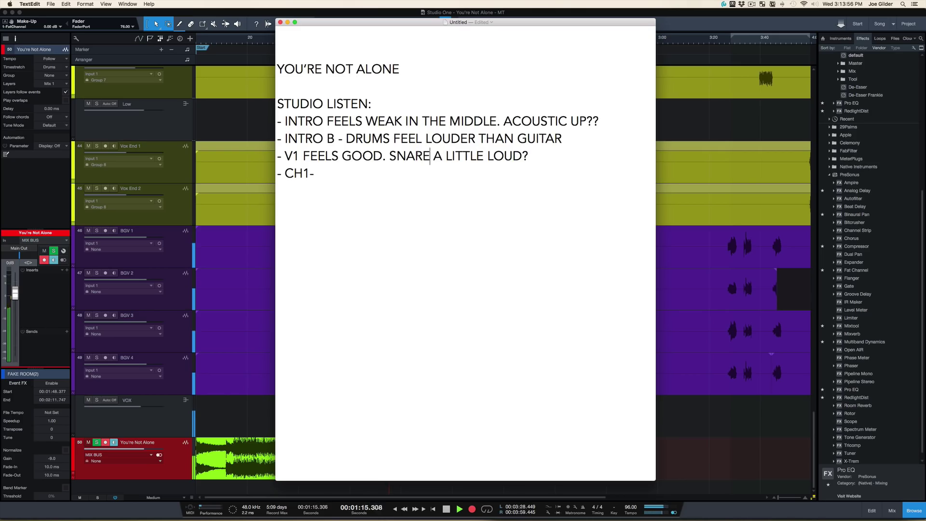
Insert a dash after V1 in the third note so it reads "V1 - FEELS GOOD".
{"action": "left_click", "coordinate": [304, 156]}
{"action": "type", "text": "-"}
{"action": "key", "text": "Down"}
{"action": "key", "text": "Right"}
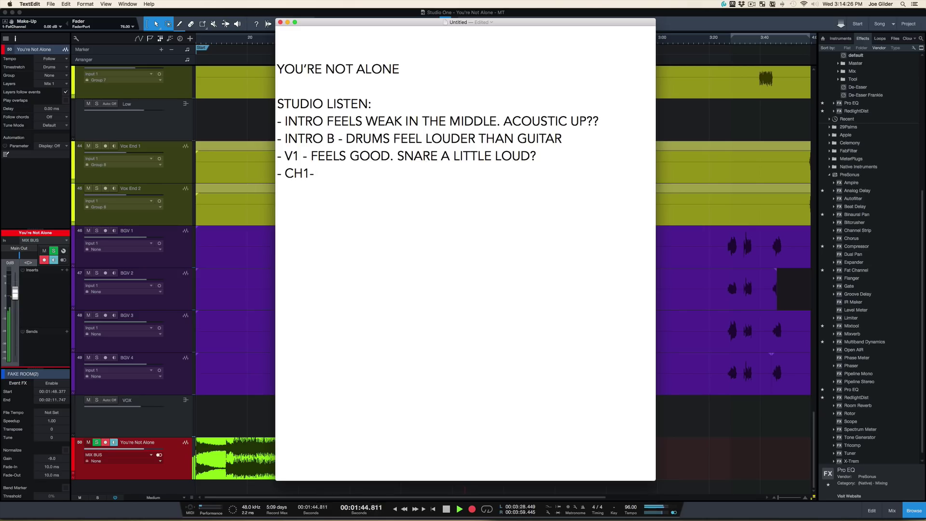
Add a dashed note below CH1 reading "TURN - REALLY LIKE THE DRUMS, SOUND RAUCOUS. :)".
{"action": "type", "text": "- TURN - REALLY L"}
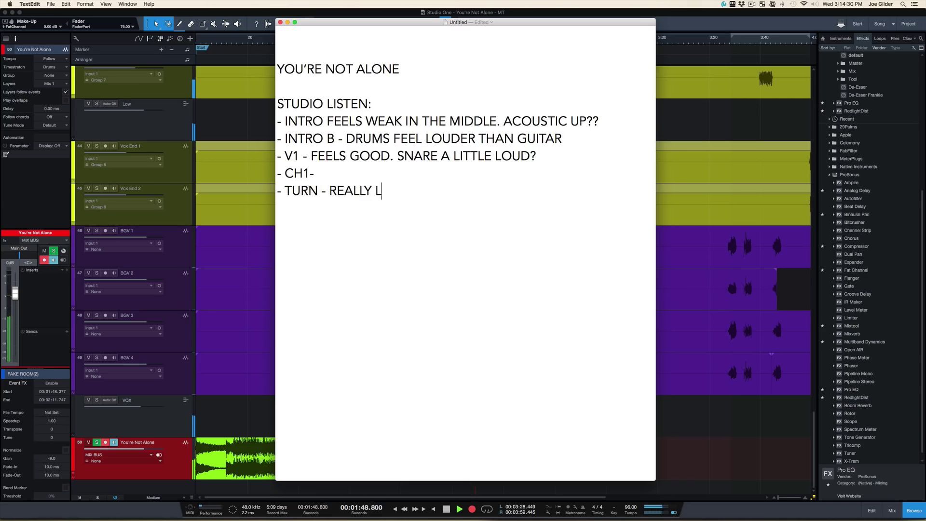
{"action": "type", "text": "IKE THE DRUMS"}
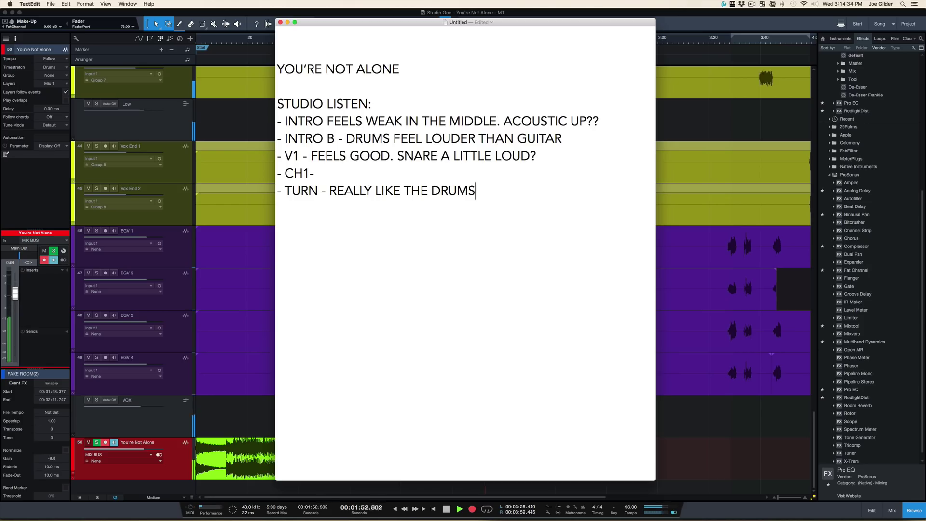
{"action": "type", "text": ", SOUND RAUCOSU"}
{"action": "key", "text": "BackSpace"}
{"action": "key", "text": "BackSpace"}
{"action": "type", "text": "US. :)"}
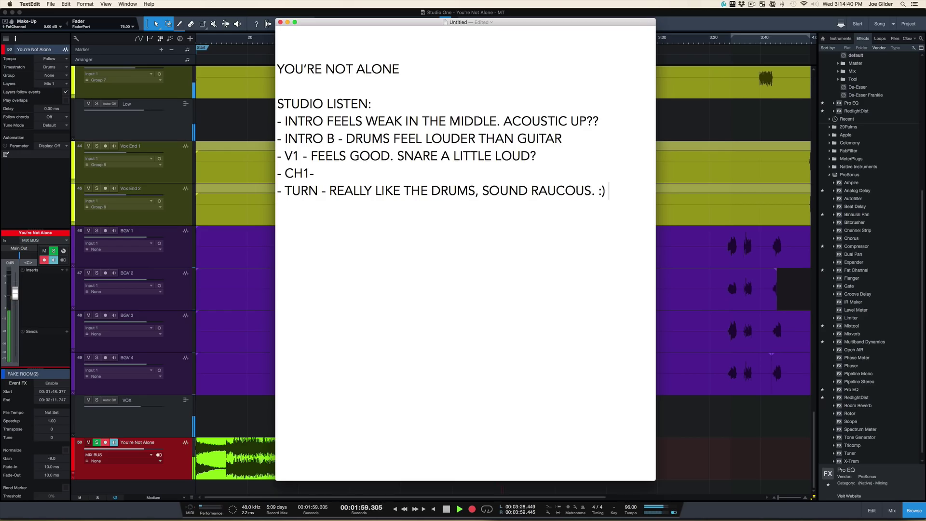
Add a dashed note below TURN reading "V2 BASS MID-RANGY. MORE LOWS?".
{"action": "key", "text": "Return"}
{"action": "type", "text": "-"}
{"action": "type", "text": "V2 BASS MID"}
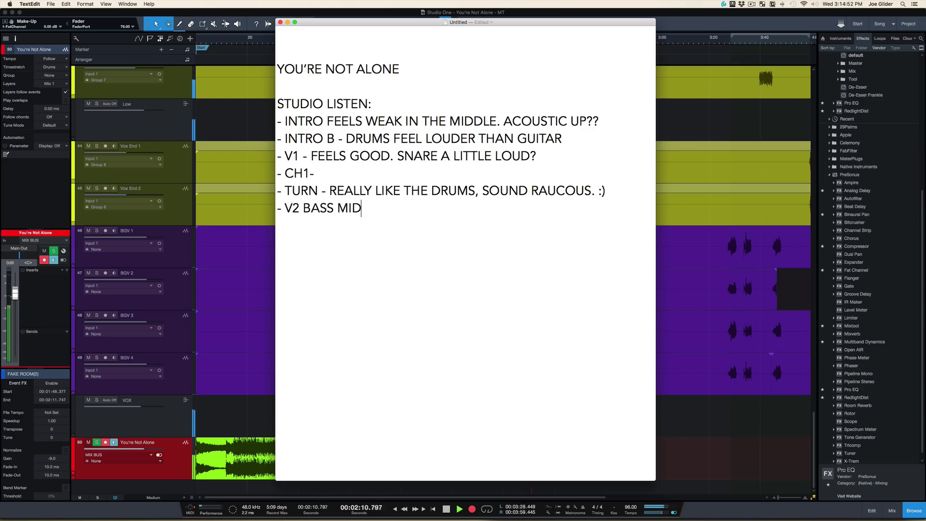
{"action": "type", "text": "-RANGY. MORE LOWS?"}
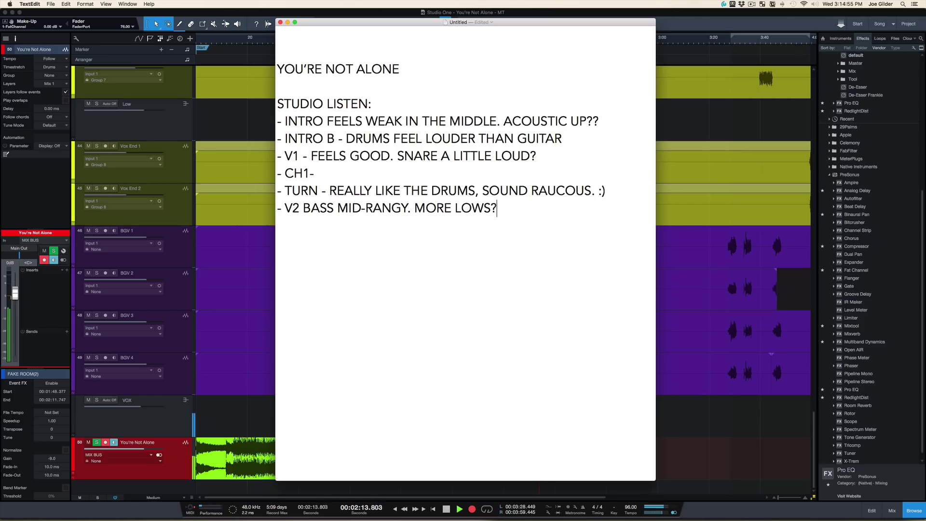
Add a dashed note reading "CH2 - HARMONIES UP A LITTLE?" and begin a follow-up remark with "CAN'T REAL".
{"action": "key", "text": "Return"}
{"action": "type", "text": "-"}
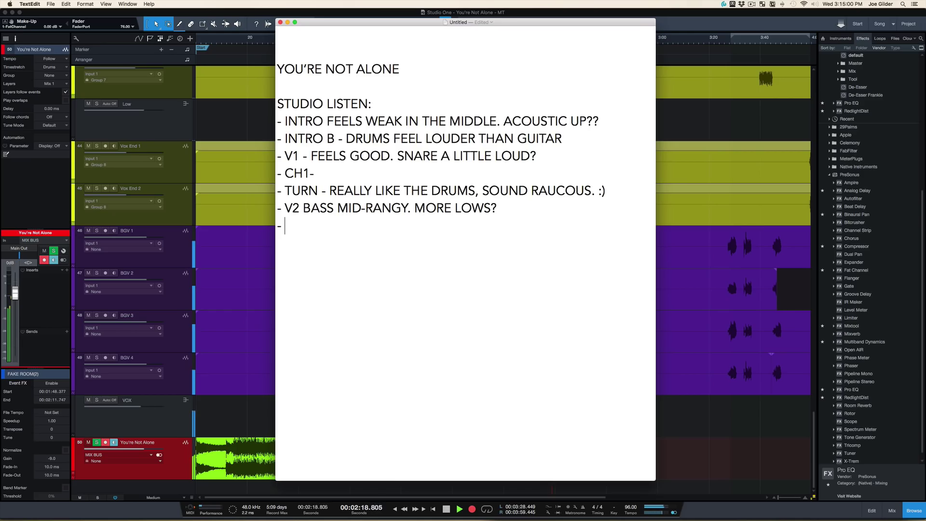
{"action": "key", "text": "Up"}
{"action": "key", "text": "Up"}
{"action": "key", "text": "Up"}
{"action": "key", "text": "super+Right"}
{"action": "key", "text": "Down"}
{"action": "key", "text": "Down"}
{"action": "key", "text": "Down"}
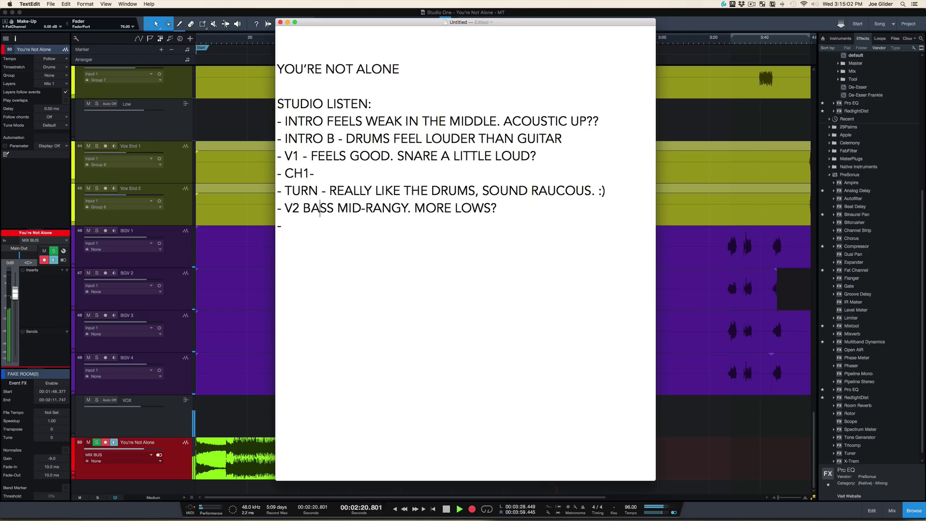
{"action": "type", "text": "CH2 -"}
{"action": "type", "text": "HARMONIES UP"}
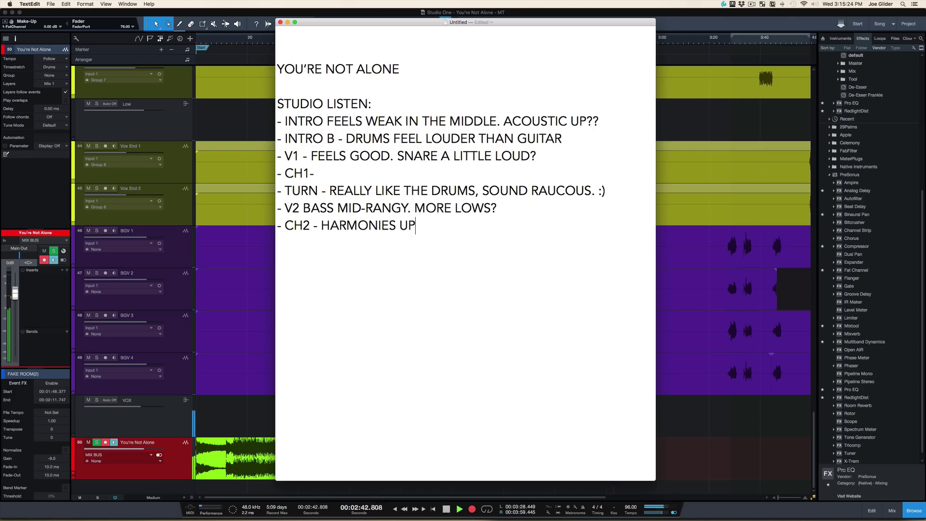
{"action": "type", "text": " A LITTLE? CAN'T REAL"}
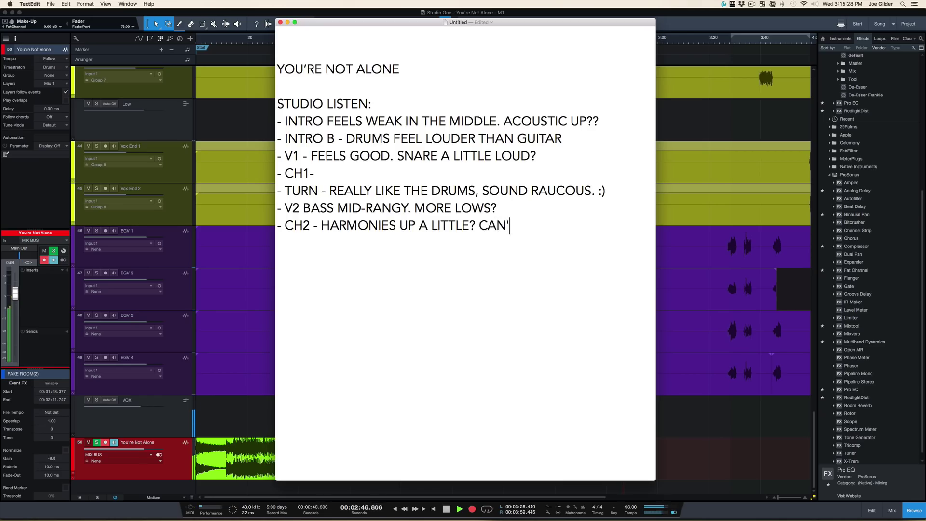
Remove the trailing "CAN'T REALLY HEAR" remark from the CH2 note.
{"action": "type", "text": "LY HEAR"}
{"action": "key", "text": "BackSpace"}
{"action": "key", "text": "BackSpace"}
{"action": "key", "text": "BackSpace"}
{"action": "key", "text": "BackSpace"}
{"action": "key", "text": "BackSpace"}
{"action": "key", "text": "BackSpace"}
{"action": "key", "text": "BackSpace"}
{"action": "key", "text": "BackSpace"}
{"action": "key", "text": "BackSpace"}
{"action": "key", "text": "BackSpace"}
{"action": "key", "text": "BackSpace"}
{"action": "key", "text": "BackSpace"}
{"action": "key", "text": "BackSpace"}
{"action": "key", "text": "BackSpace"}
{"action": "key", "text": "BackSpace"}
{"action": "key", "text": "BackSpace"}
{"action": "key", "text": "BackSpace"}
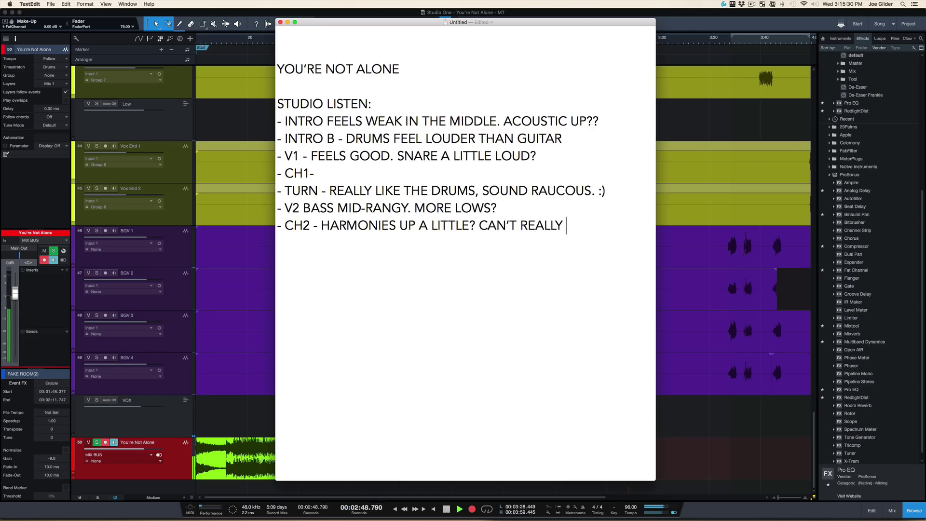
Add an indented sub-note under CH2 reading "- LEAD DOUBLE UP?".
{"action": "key", "text": "Return"}
{"action": "type", "text": "- LEAD"}
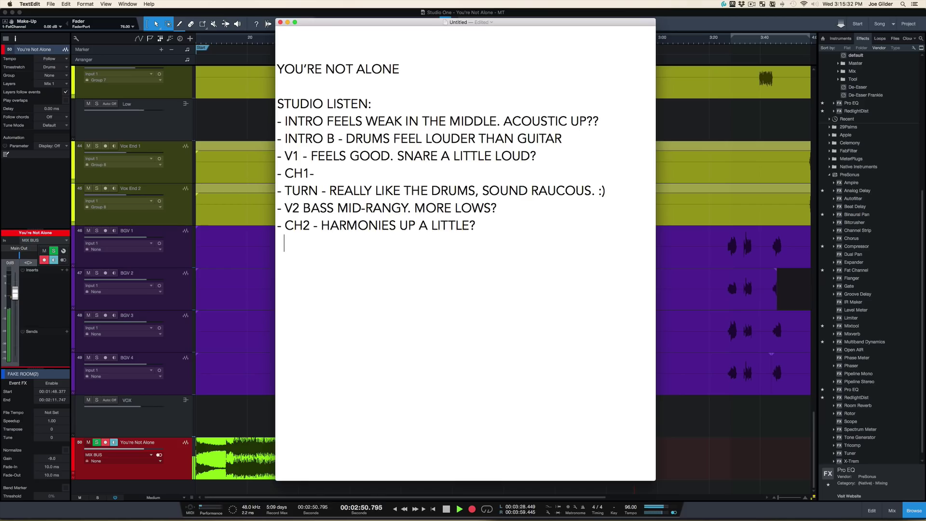
{"action": "key", "text": "BackSpace"}
{"action": "key", "text": "BackSpace"}
{"action": "type", "text": "OUBLE UP?"}
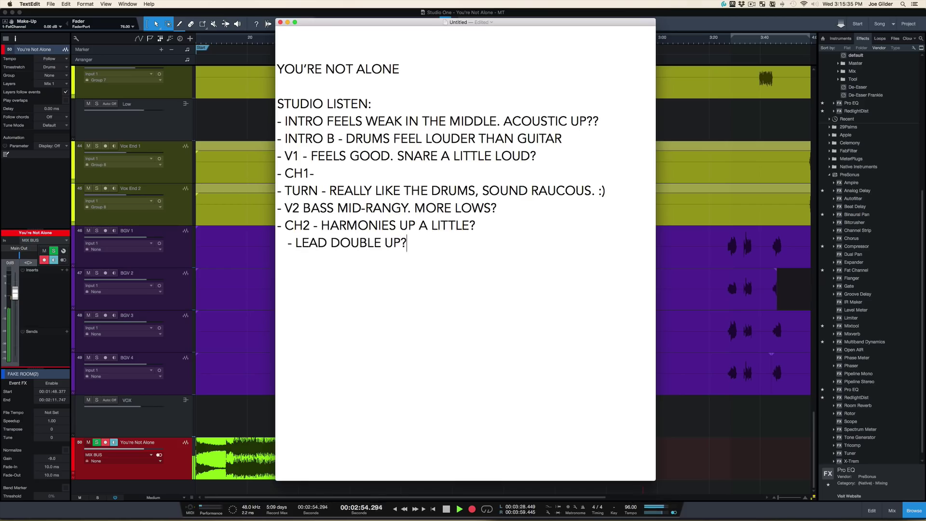
Add a dashed note reading "SOLO - MORE VERB ON IT? SOME SORT OF SPACE? SOUNDS TOO TRY COMPARED TO EVERYTHING.".
{"action": "key", "text": "Return"}
{"action": "type", "text": "- SOLO - MORE VERB ON IT"}
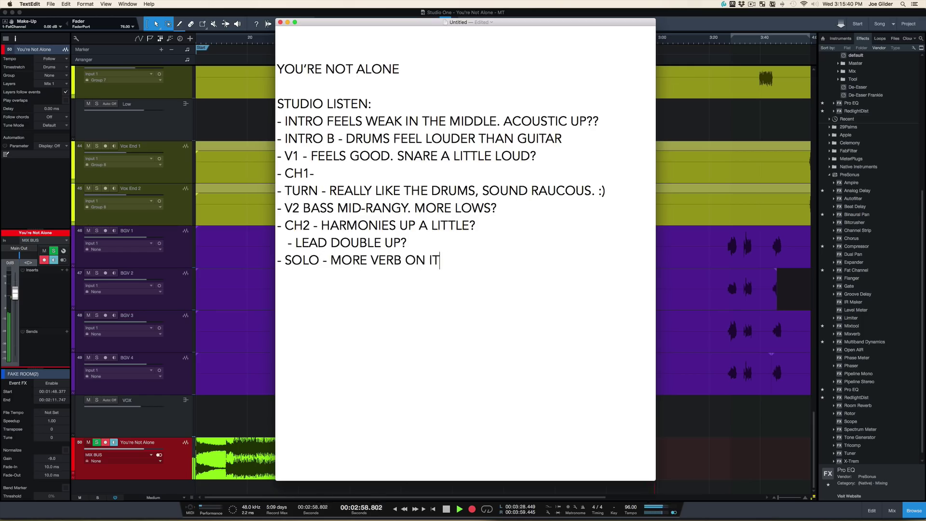
{"action": "type", "text": "? SOME SORT OF SPACE?"}
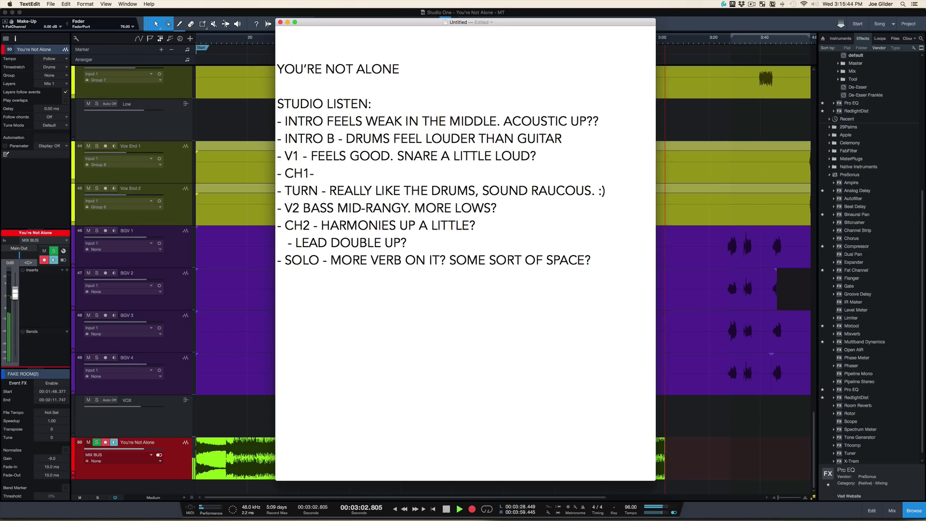
{"action": "type", "text": " SOUNDS TOO TR"}
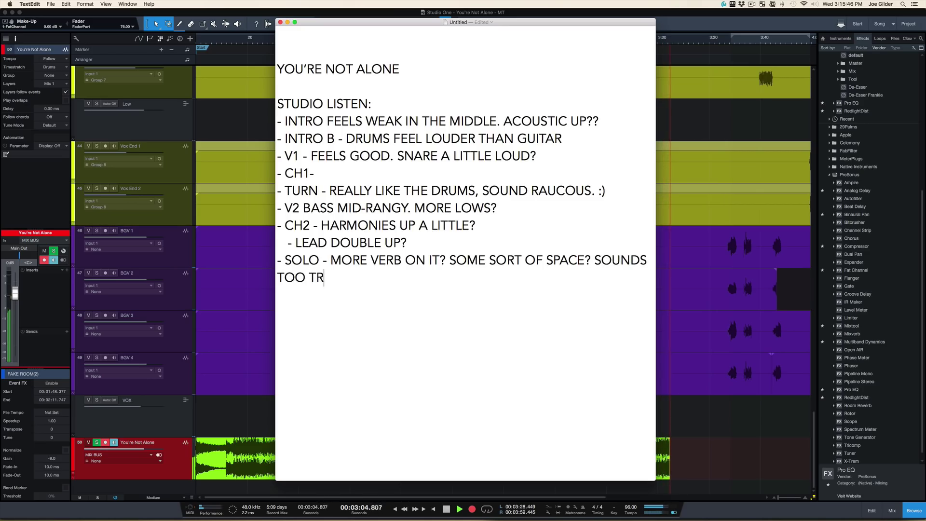
{"action": "type", "text": "Y "}
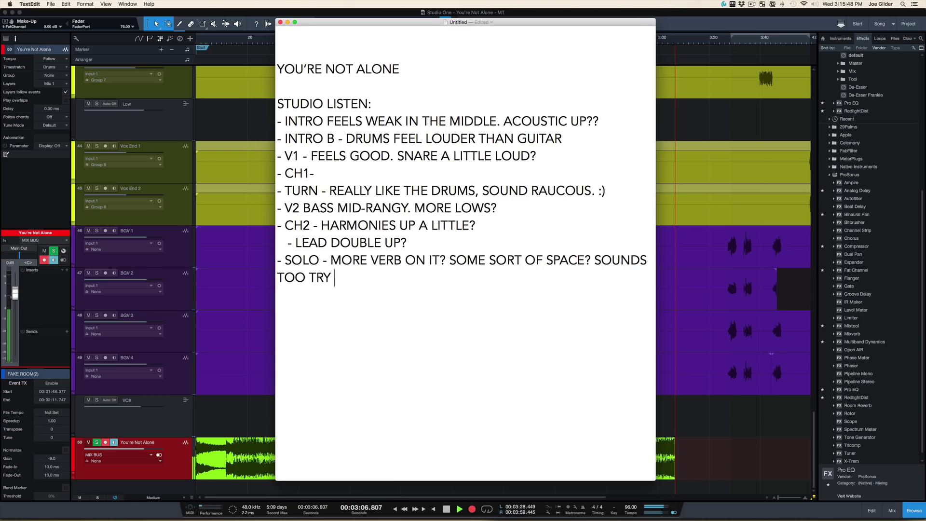
{"action": "type", "text": "COMPARED TO EVERYTHING."}
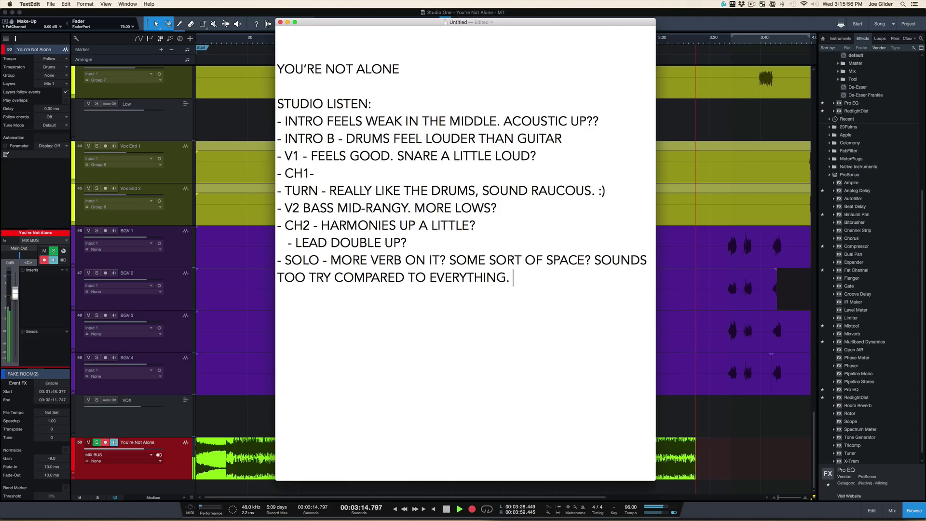
Extend the SOLO note with "KINDA DULL-SOUNDING, MORE 5K?".
{"action": "type", "text": "KINDA DULL-SOUNDING"}
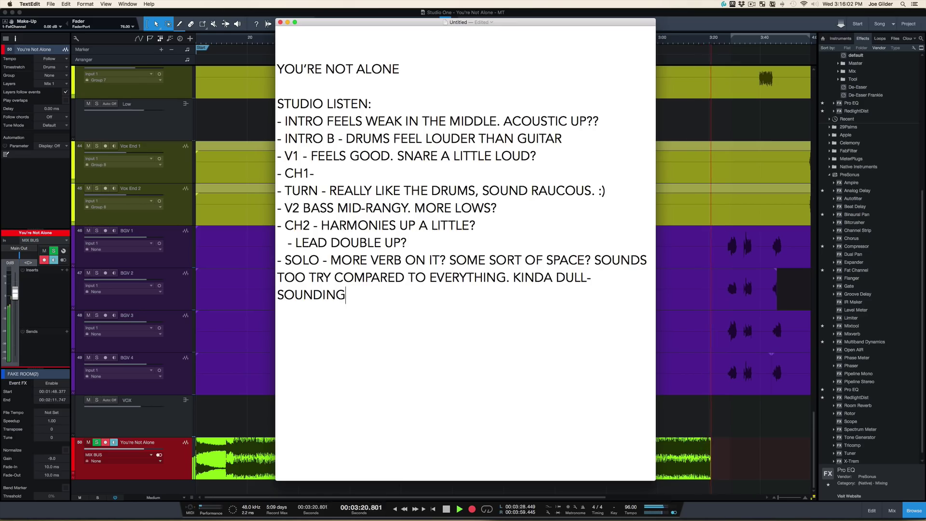
{"action": "type", "text": ", MORE"}
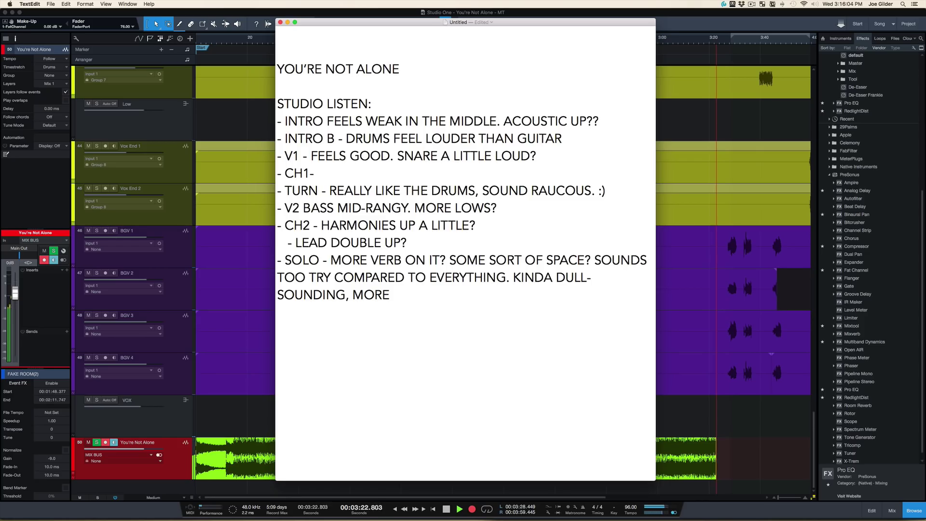
{"action": "type", "text": " 5K?"}
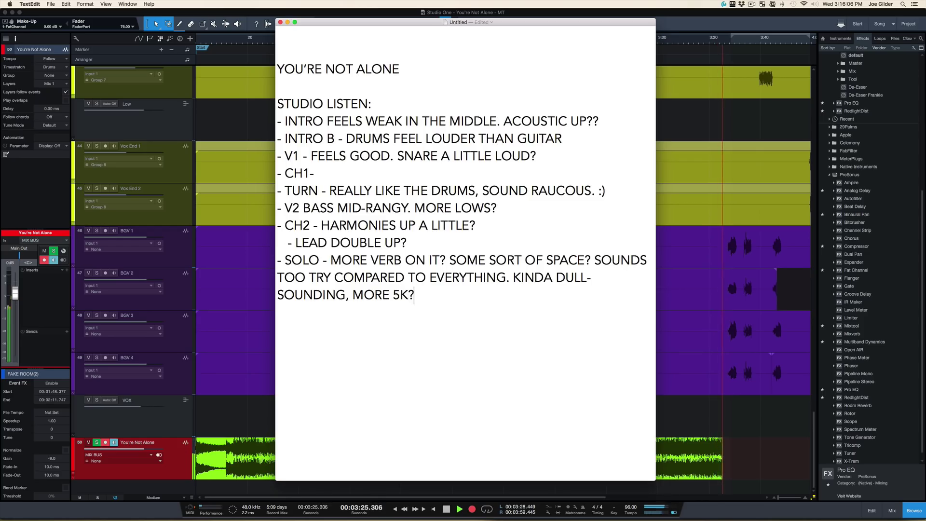
Add a dashed note below SOLO reading "CH3 - FRIGGIN HUGE".
{"action": "key", "text": "Return"}
{"action": "type", "text": "- "}
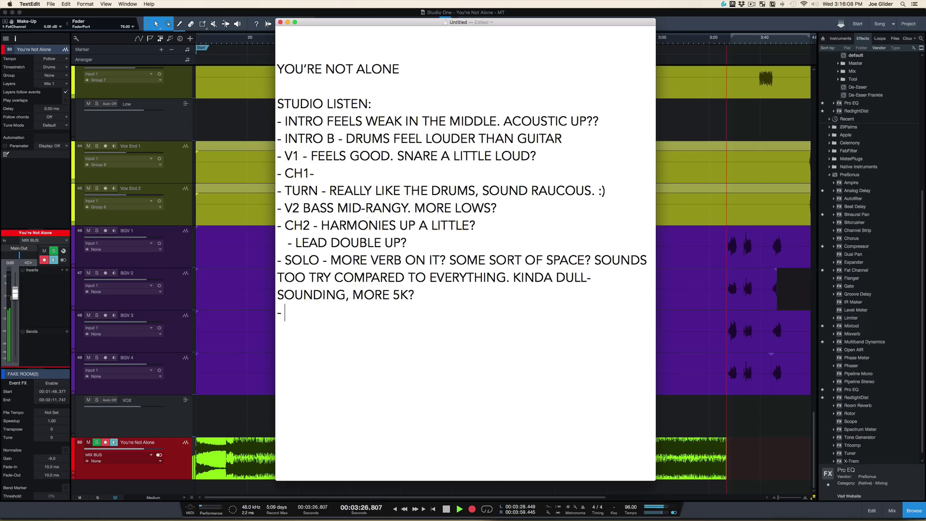
{"action": "type", "text": "CH3 -"}
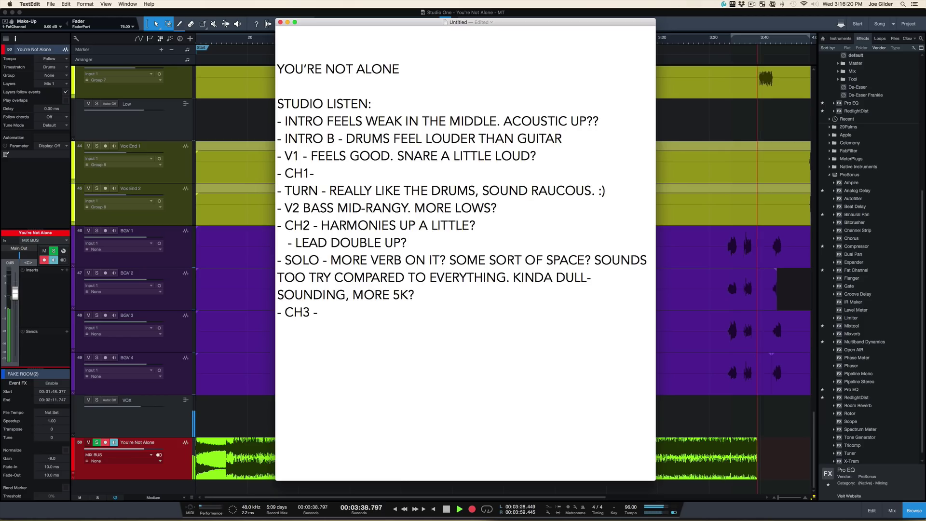
{"action": "type", "text": "FRIGGI"}
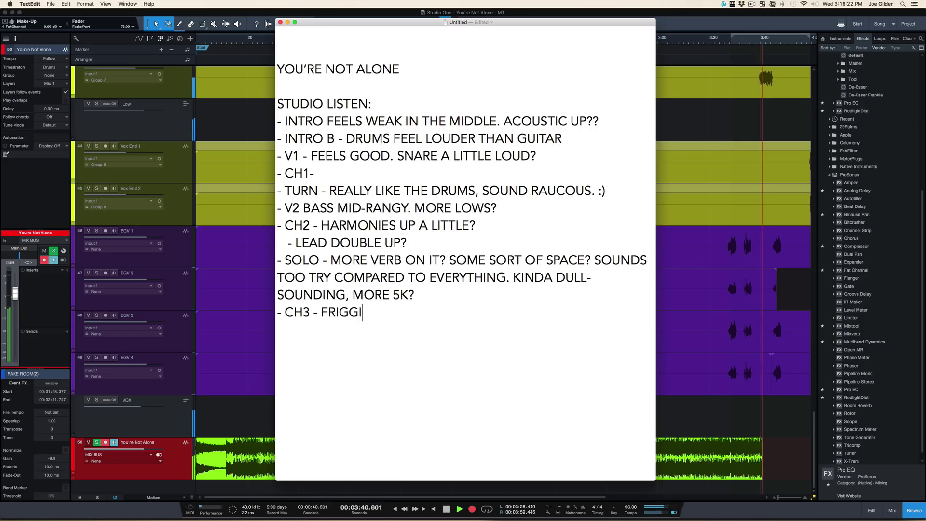
{"action": "type", "text": "N HUGE"}
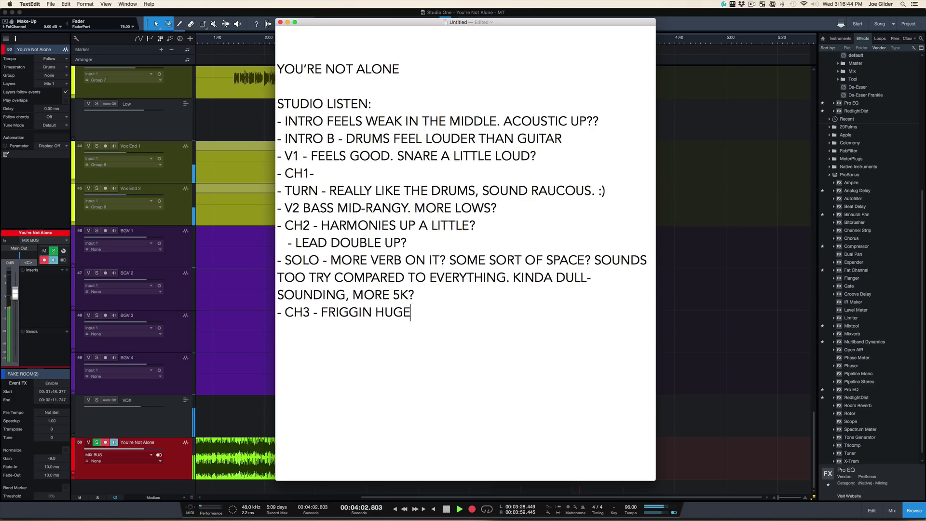
Add the note line "- OUTRO “ONE” EXTRA VOX LOUDER" below the CH3 note.
{"action": "key", "text": "Return"}
{"action": "type", "text": "- OUTRO “"}
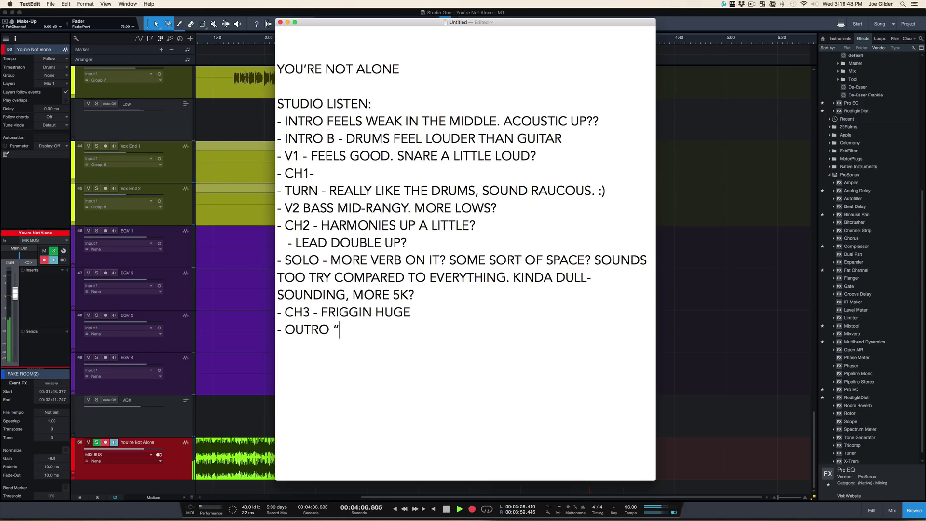
{"action": "type", "text": "ONE”"}
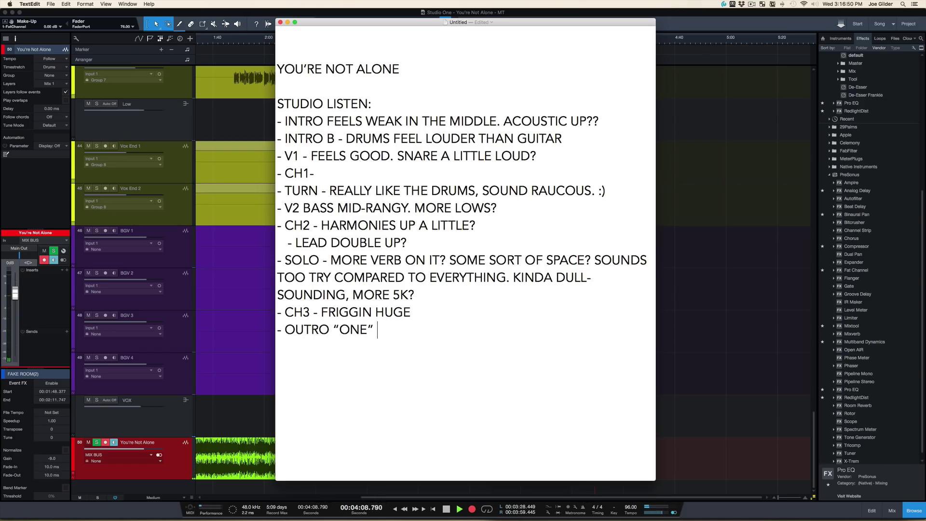
{"action": "type", "text": " EXTRA VOX LOUDER"}
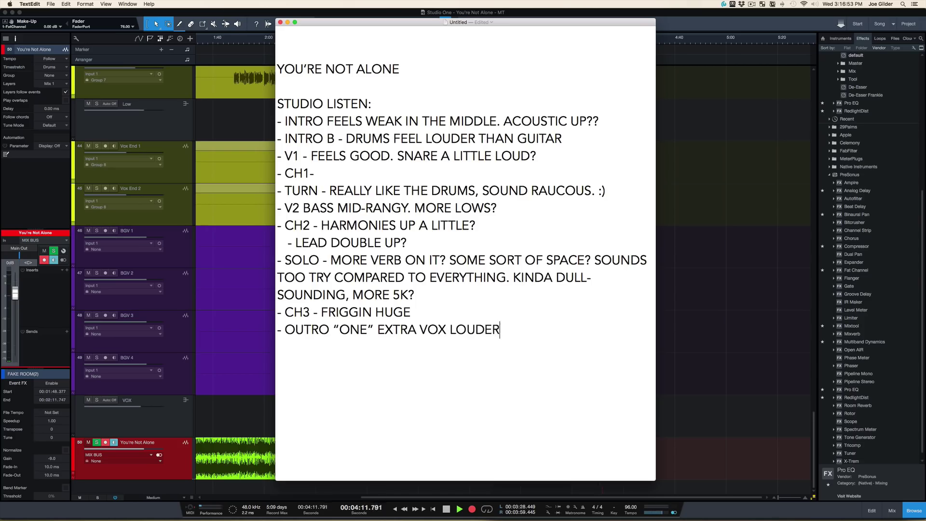
Switch to Studio One, stop playback with the cursor back at the song start, and save the song.
{"action": "key", "text": "super+Tab"}
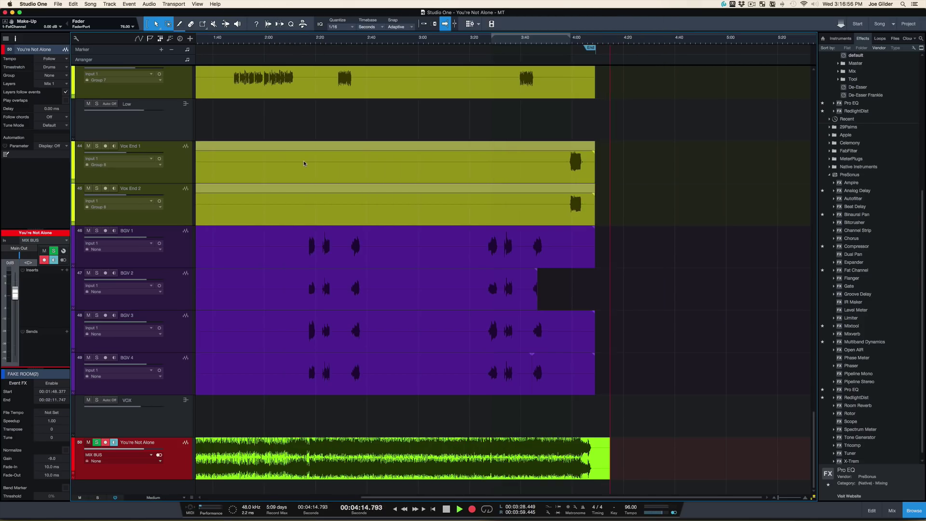
{"action": "key", "text": "space"}
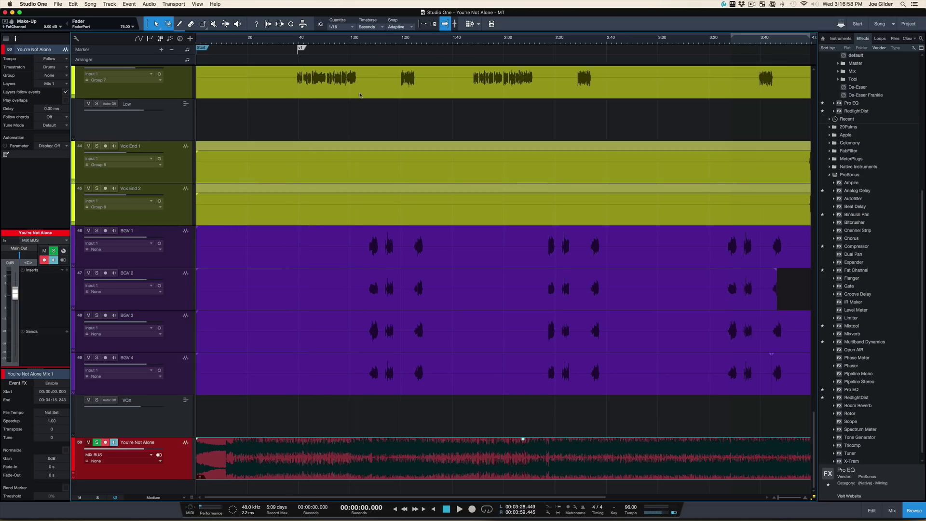
{"action": "key", "text": "w"}
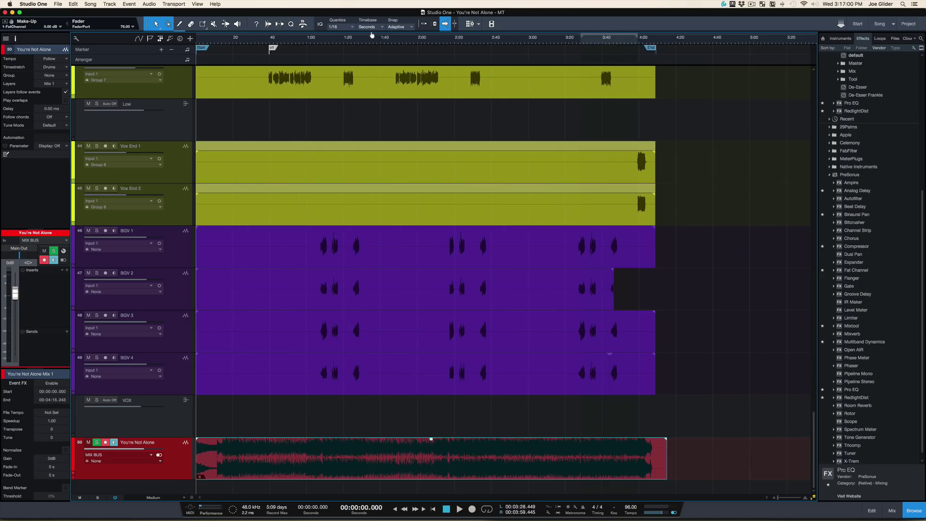
{"action": "key", "text": "super+s"}
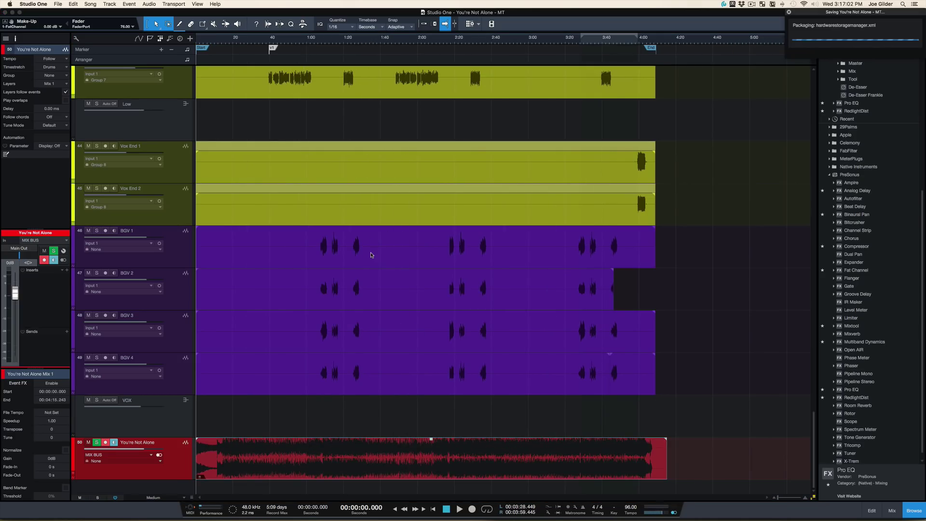
Switch back to TextEdit and enlarge the notes window so the long lines have more room.
{"action": "key", "text": "super+Tab"}
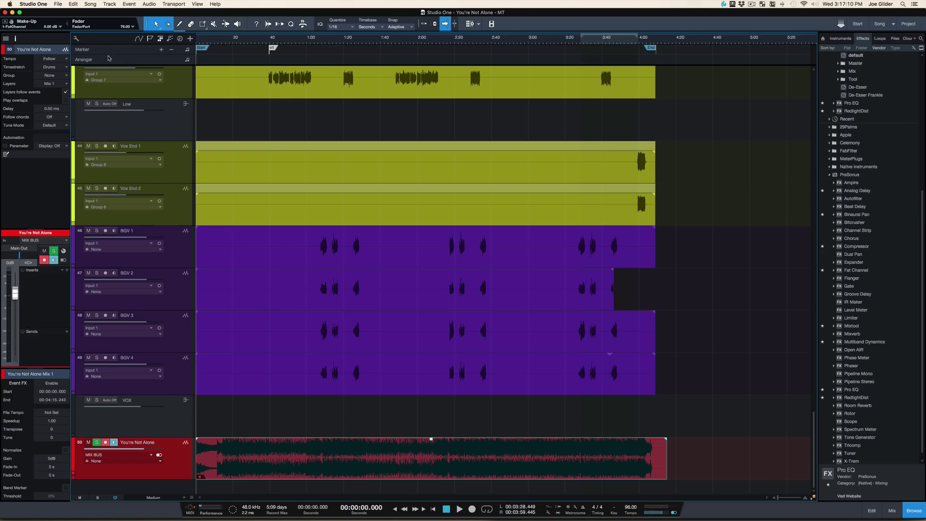
{"action": "key", "text": "super+Tab"}
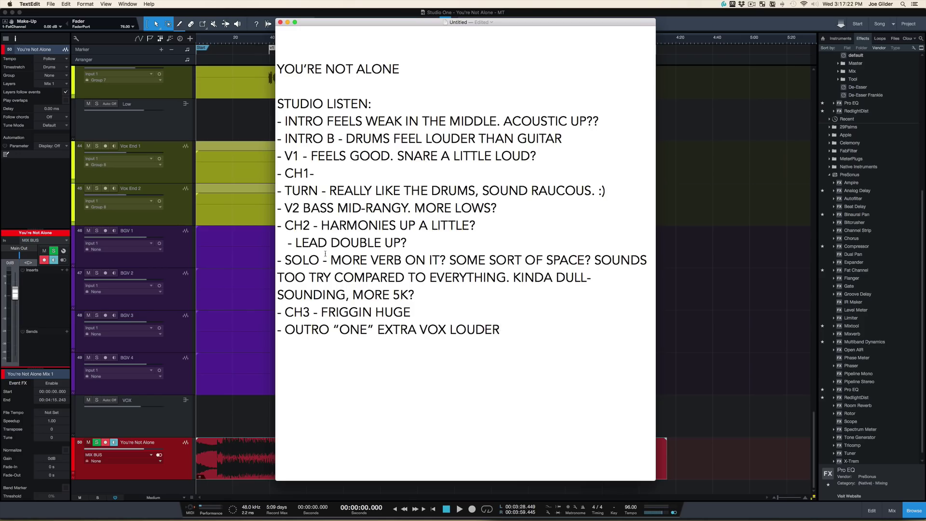
{"action": "left_click_drag", "start_coordinate": [514, 332], "coordinate": [246, 118]}
{"action": "left_click", "coordinate": [538, 345]}
{"action": "left_click_drag", "start_coordinate": [654, 478], "coordinate": [719, 498]}
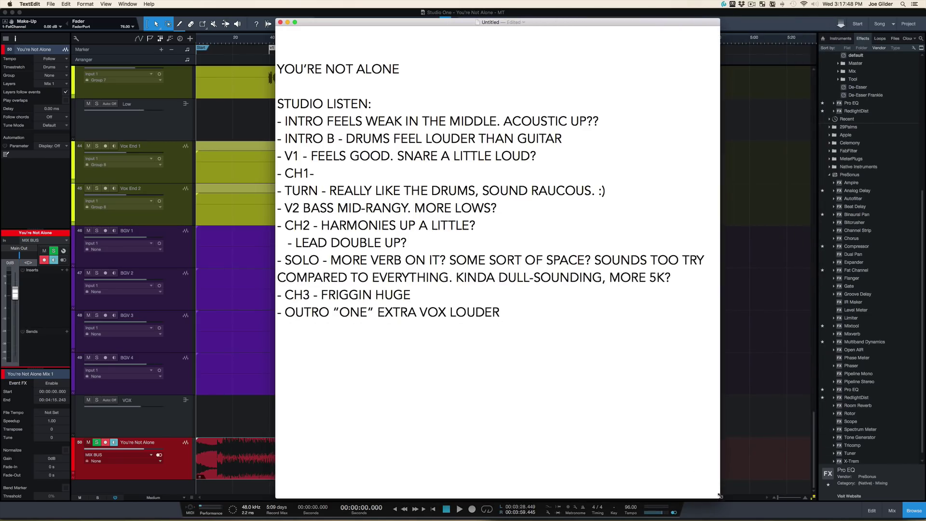
Review the studio listen notes from the intro lines down to the outro line.
{"action": "left_click_drag", "start_coordinate": [535, 320], "coordinate": [213, 100]}
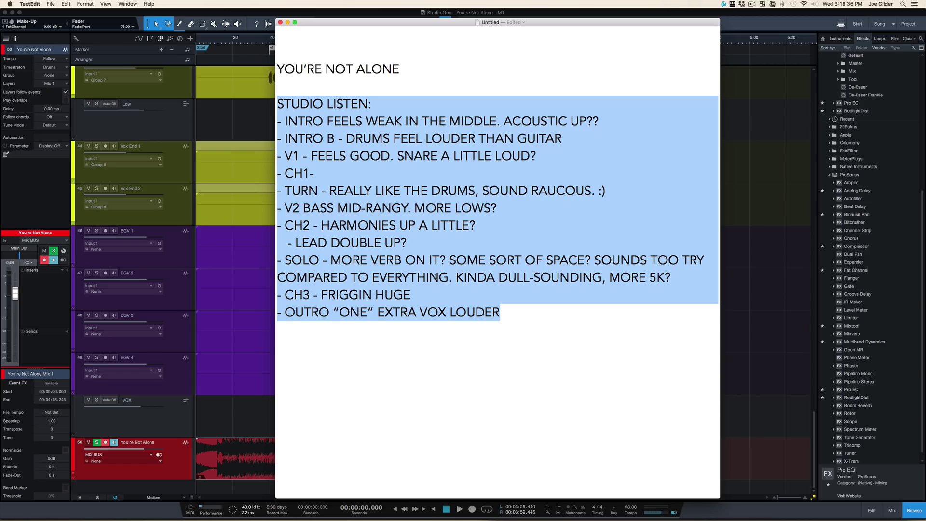
{"action": "left_click", "coordinate": [501, 283]}
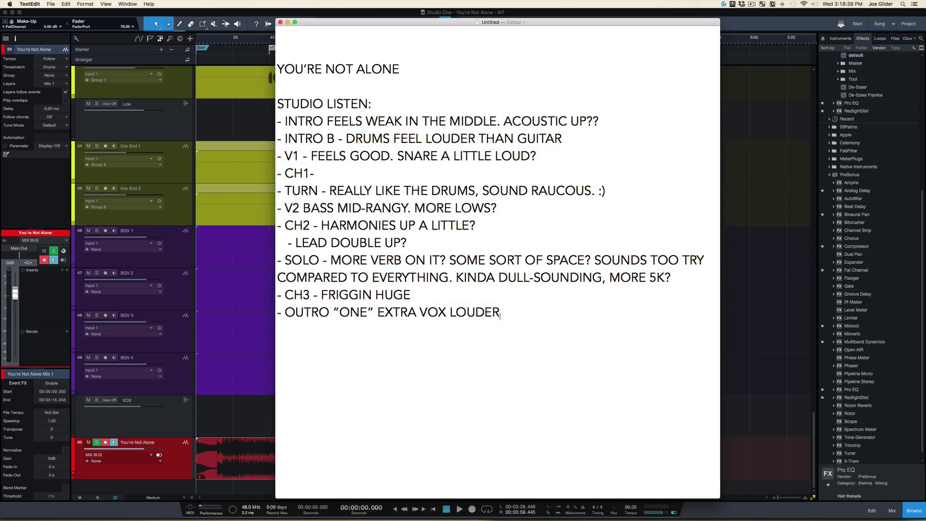
{"action": "left_click_drag", "start_coordinate": [500, 313], "coordinate": [275, 124]}
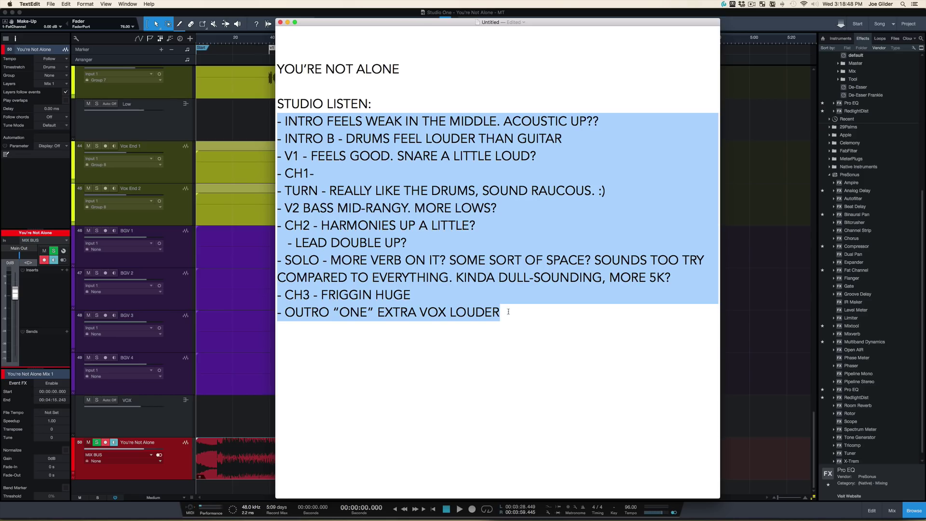
{"action": "left_click_drag", "start_coordinate": [508, 311], "coordinate": [255, 124]}
{"action": "left_click", "coordinate": [336, 123]}
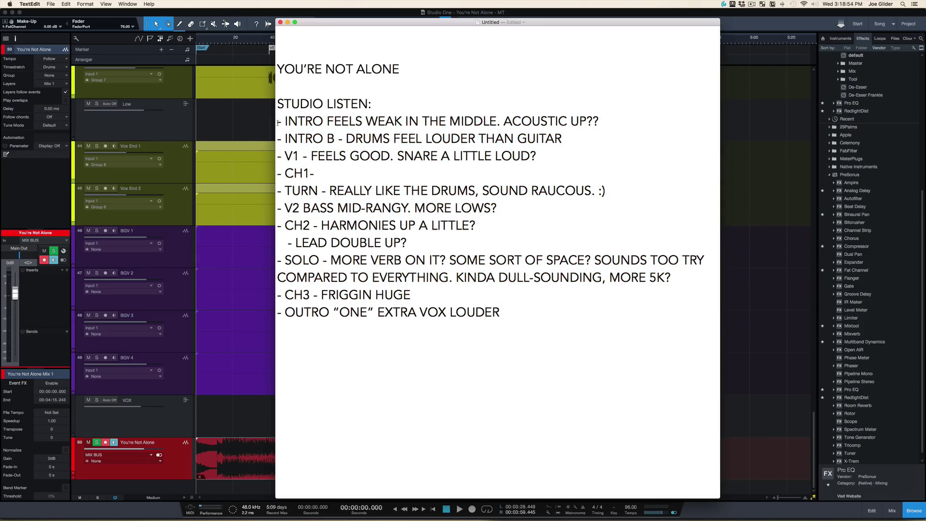
{"action": "left_click_drag", "start_coordinate": [279, 122], "coordinate": [589, 136]}
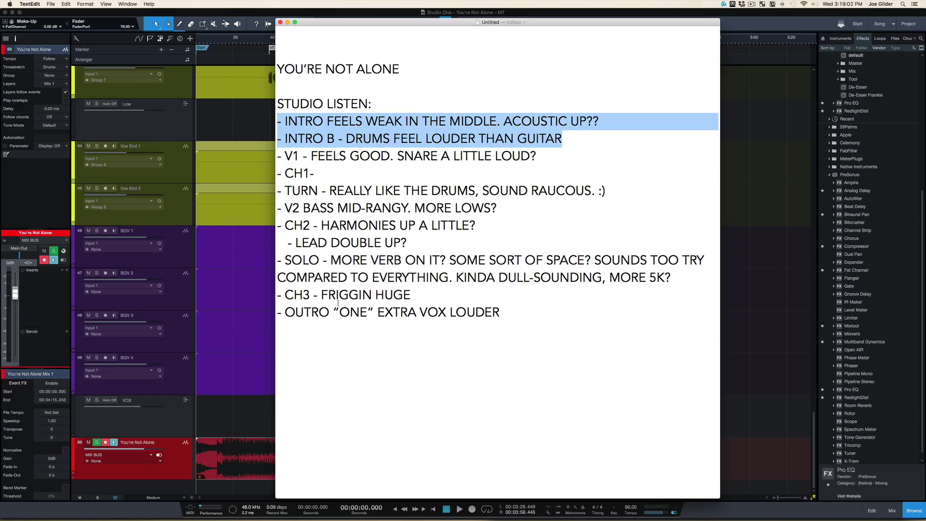
{"action": "left_click_drag", "start_coordinate": [511, 316], "coordinate": [280, 108]}
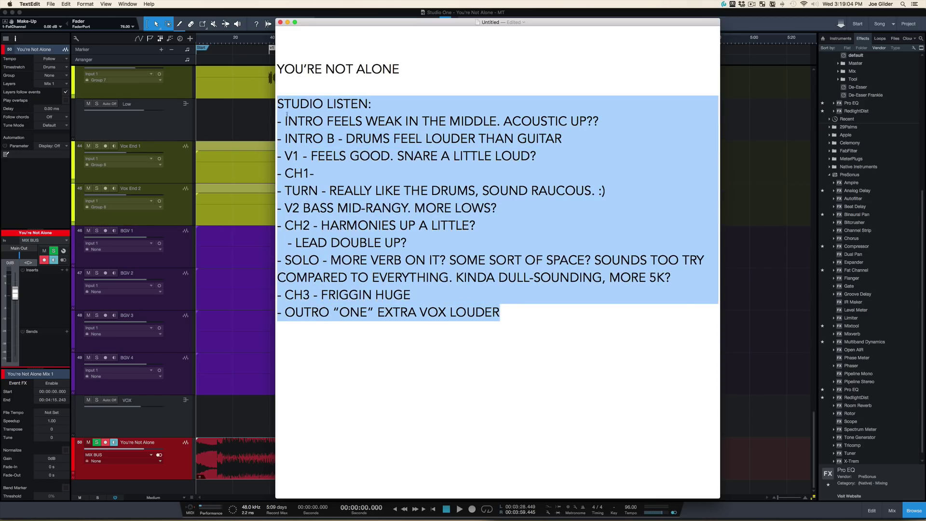
{"action": "left_click", "coordinate": [364, 355]}
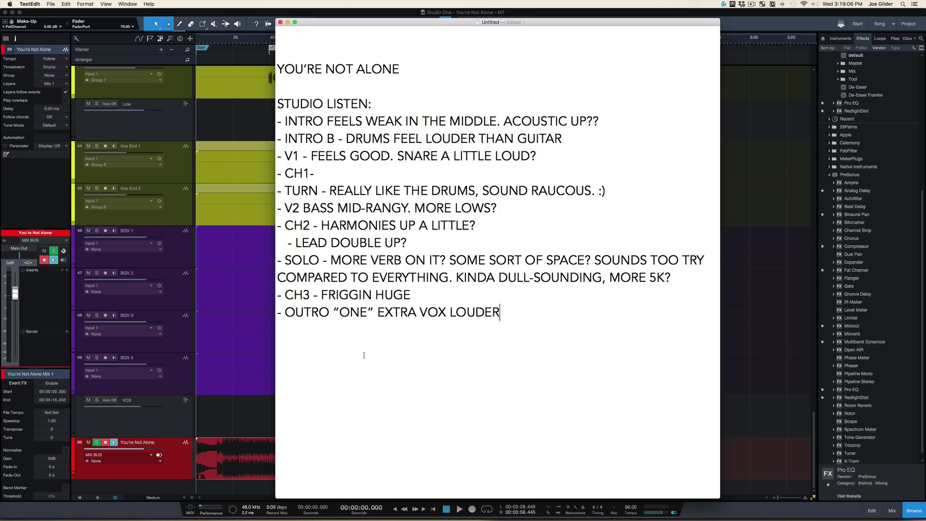
Add the headings "EARDBUD LISTEN:" and "CAR LISTEN:" below the studio notes, separated by blank lines.
{"action": "key", "text": "Return"}
{"action": "type", "text": "EARDBUD L"}
{"action": "type", "text": "ISTE"}
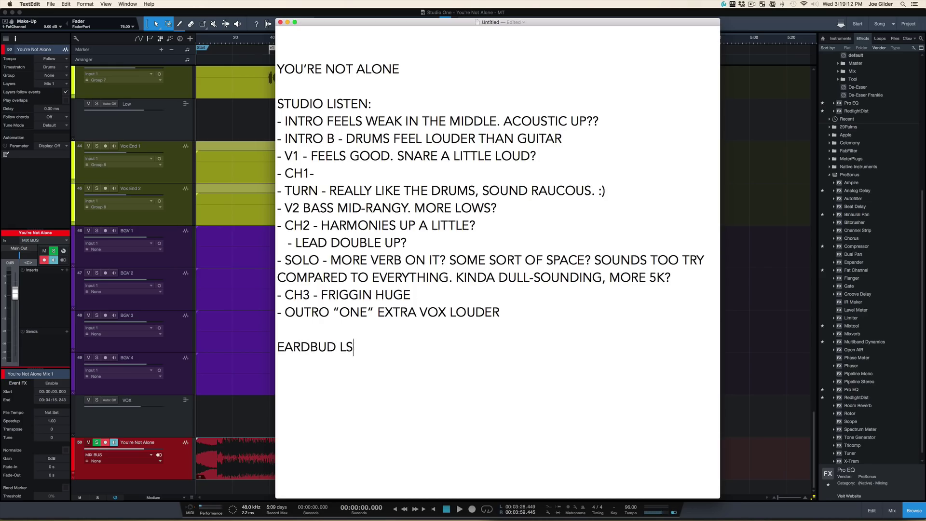
{"action": "key", "text": "BackSpace"}
{"action": "type", "text": "EB"}
{"action": "key", "text": "BackSpace"}
{"action": "type", "text": "N:"}
{"action": "key", "text": "Return"}
{"action": "key", "text": "Return"}
{"action": "type", "text": "CAR LISTEN:"}
{"action": "key", "text": "Return"}
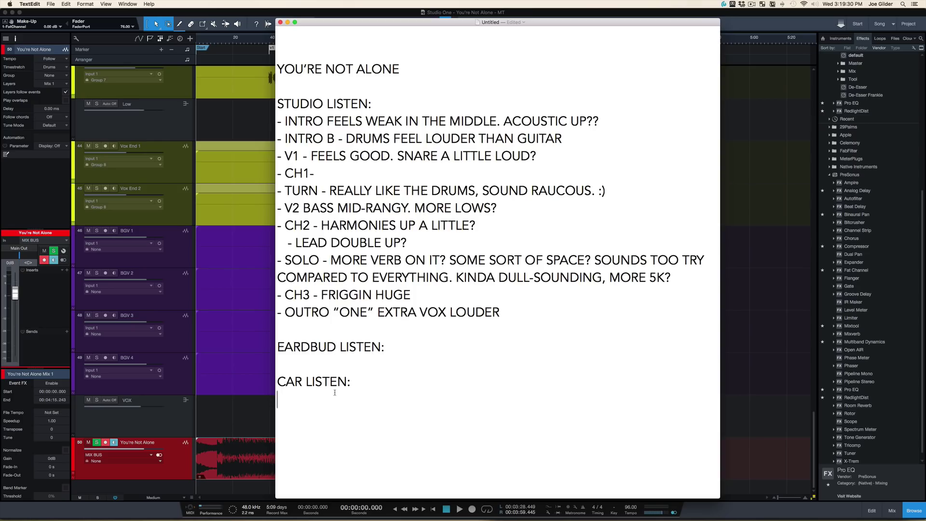
Insert an extra blank line above the car heading and correct the misspelled heading to "EARBUD LISTEN:".
{"action": "left_click", "coordinate": [323, 364]}
{"action": "key", "text": "Return"}
{"action": "key", "text": "Up"}
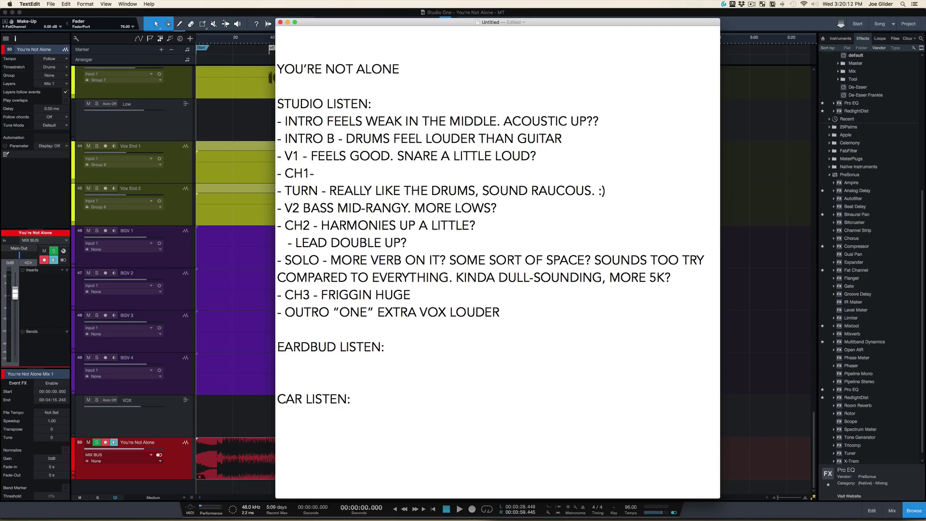
{"action": "left_click", "coordinate": [310, 347]}
{"action": "key", "text": "BackSpace"}
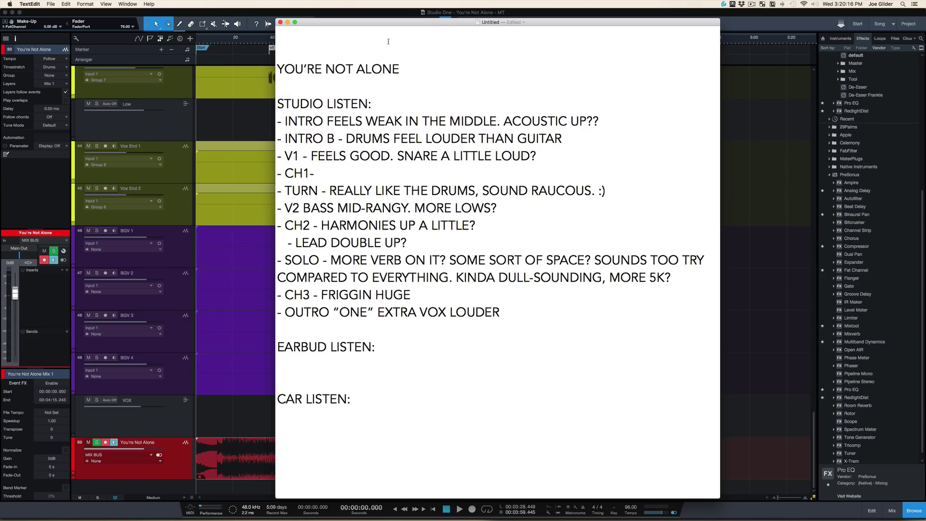
Switch to Studio One and disarm recording on the You're Not Alone mix track.
{"action": "key", "text": "super+Tab"}
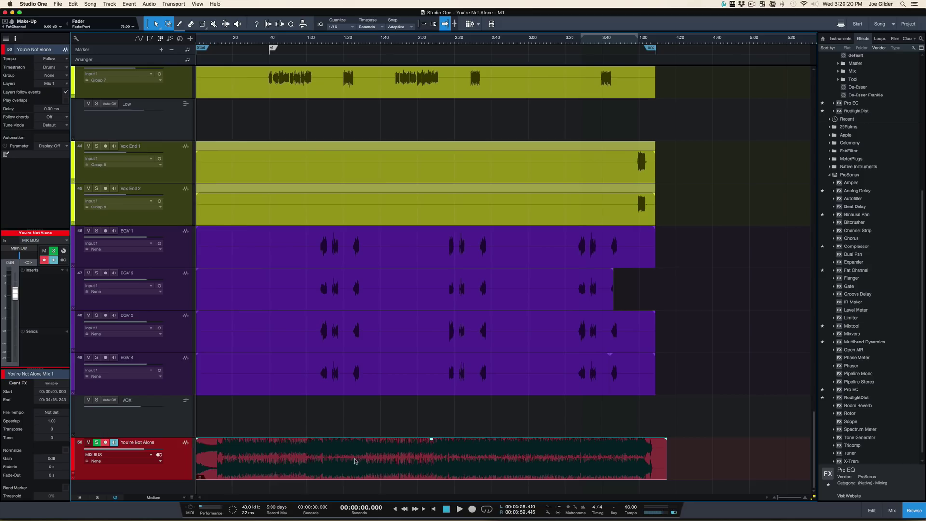
{"action": "left_click", "coordinate": [106, 443]}
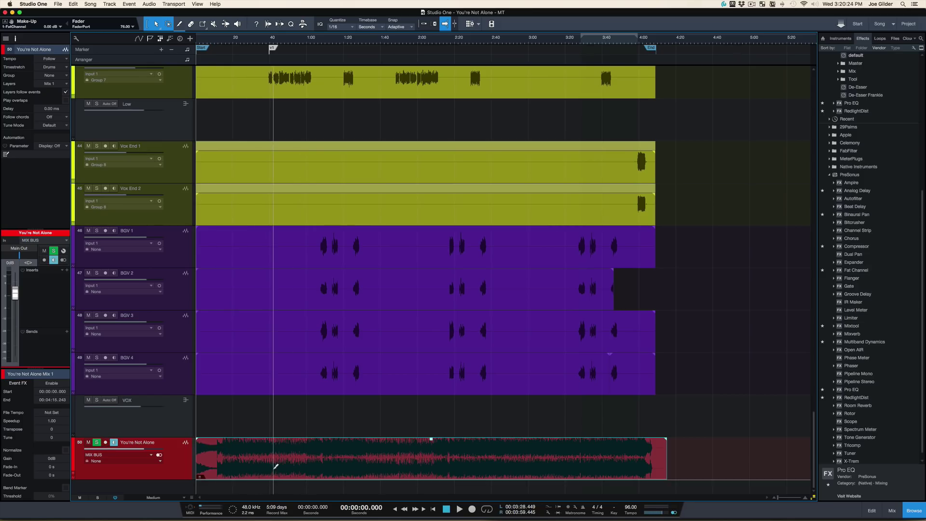
Export the You're Not Alone mix event as "You're Not Alone - Mix 1" into the LISTEN folder in Dropbox.
{"action": "key", "text": "super+alt+e"}
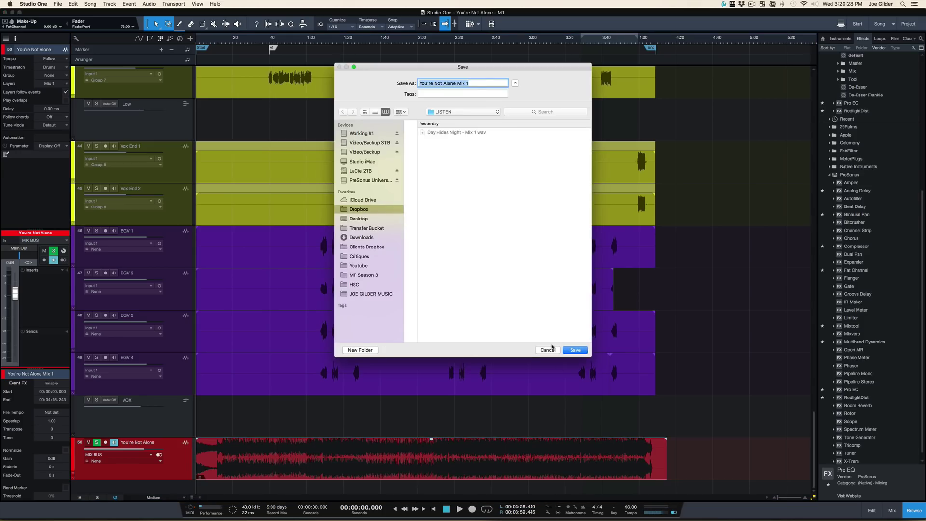
{"action": "left_click", "coordinate": [547, 350]}
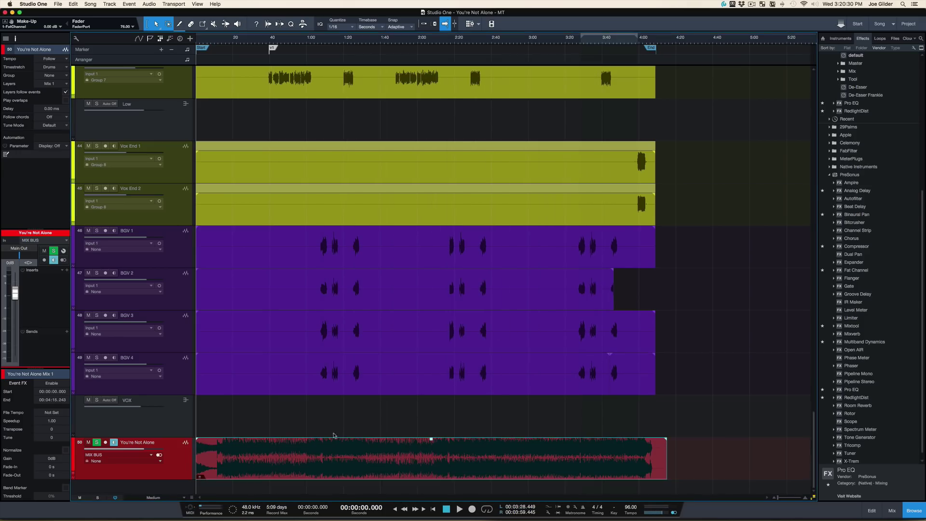
{"action": "right_click", "coordinate": [319, 462]}
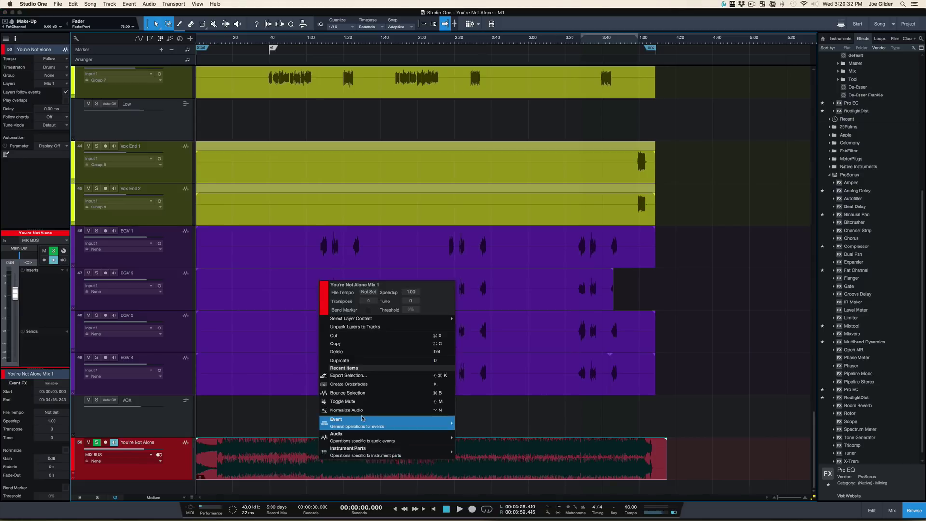
{"action": "mouse_move", "coordinate": [363, 420]}
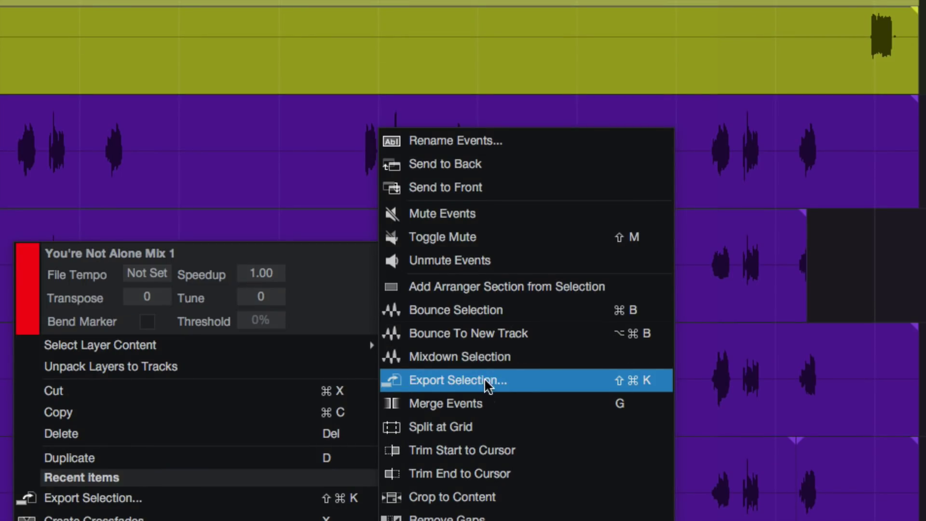
{"action": "left_click", "coordinate": [505, 371]}
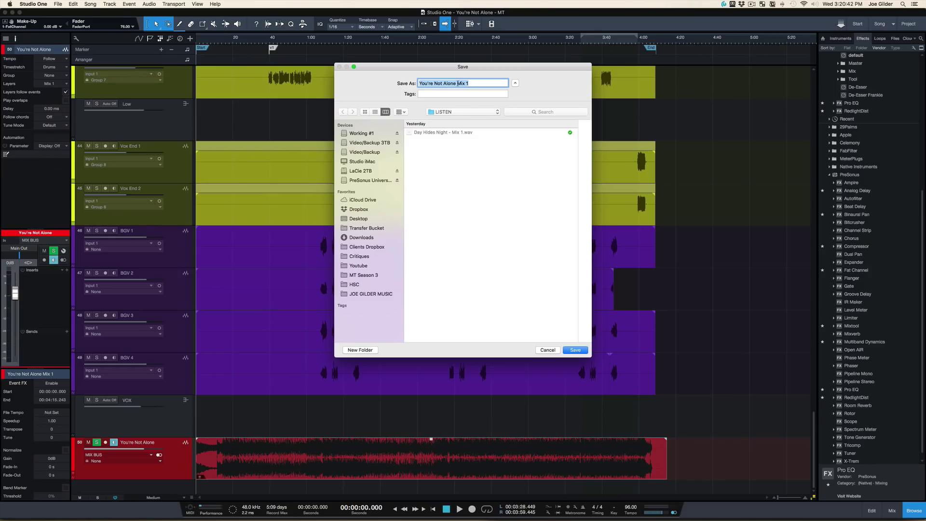
{"action": "left_click", "coordinate": [457, 83]}
{"action": "type", "text": "-"}
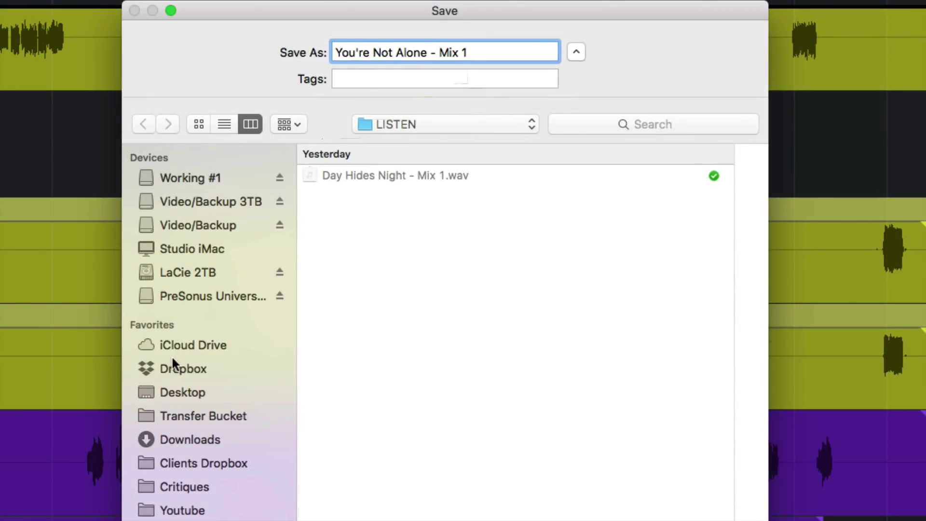
{"action": "left_click", "coordinate": [184, 369]}
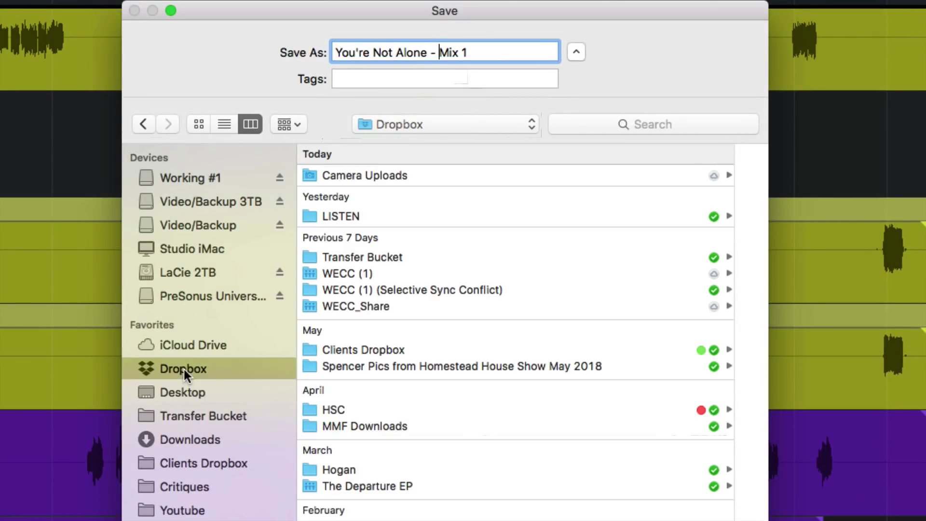
{"action": "left_click", "coordinate": [339, 216]}
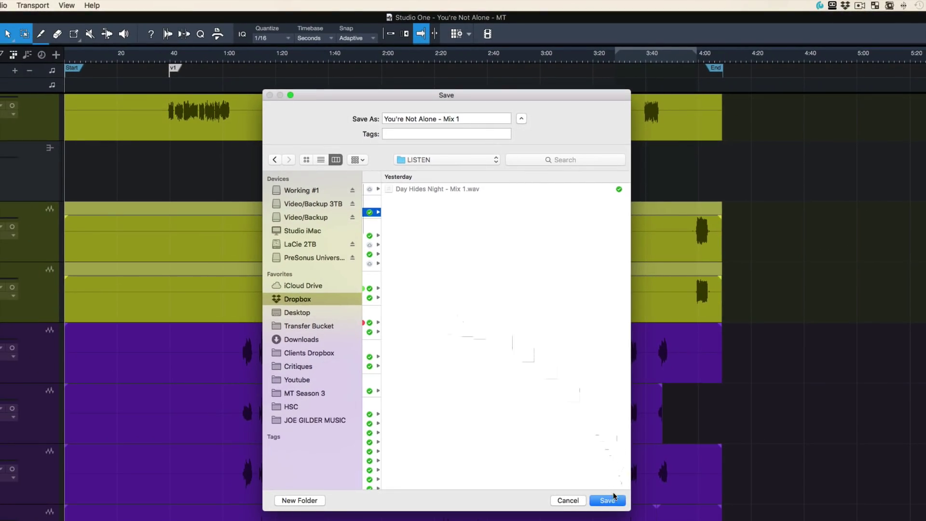
{"action": "left_click", "coordinate": [610, 496]}
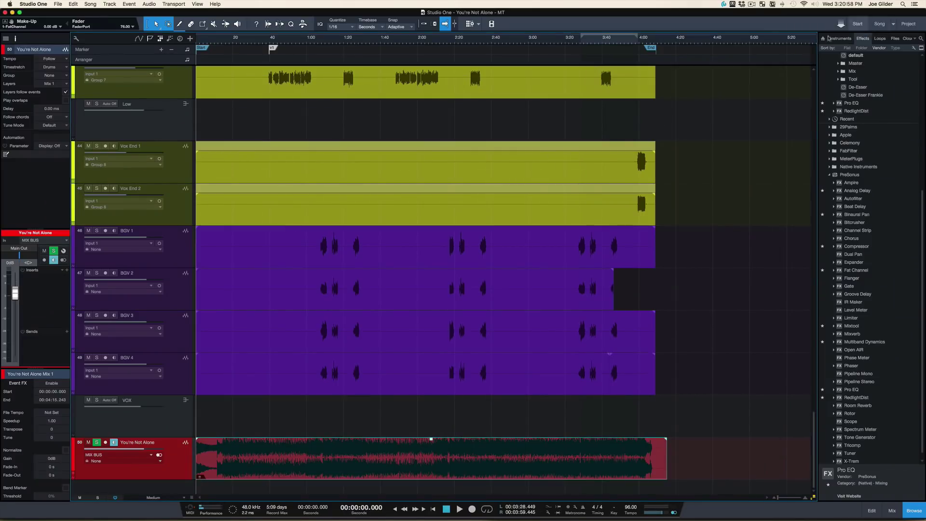
Switch to Finder and open the LISTEN folder in Dropbox to check the exported mix file.
{"action": "key", "text": "super+Tab"}
{"action": "key", "text": "super+Tab"}
{"action": "key", "text": "super+Tab"}
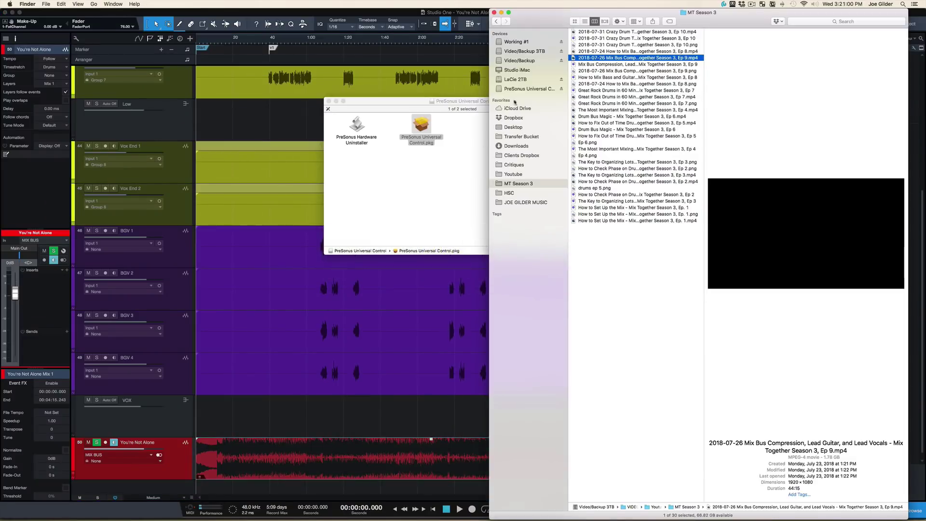
{"action": "left_click", "coordinate": [515, 119]}
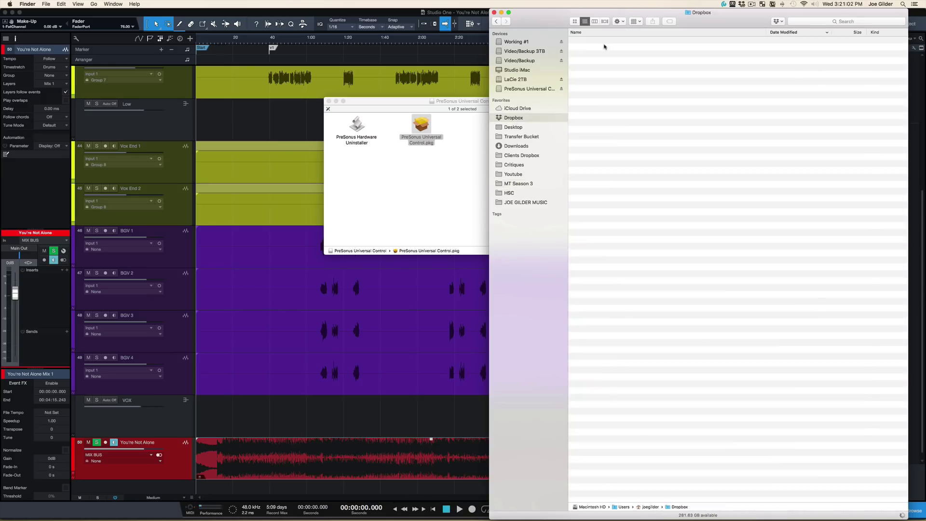
{"action": "double_click", "coordinate": [598, 42]}
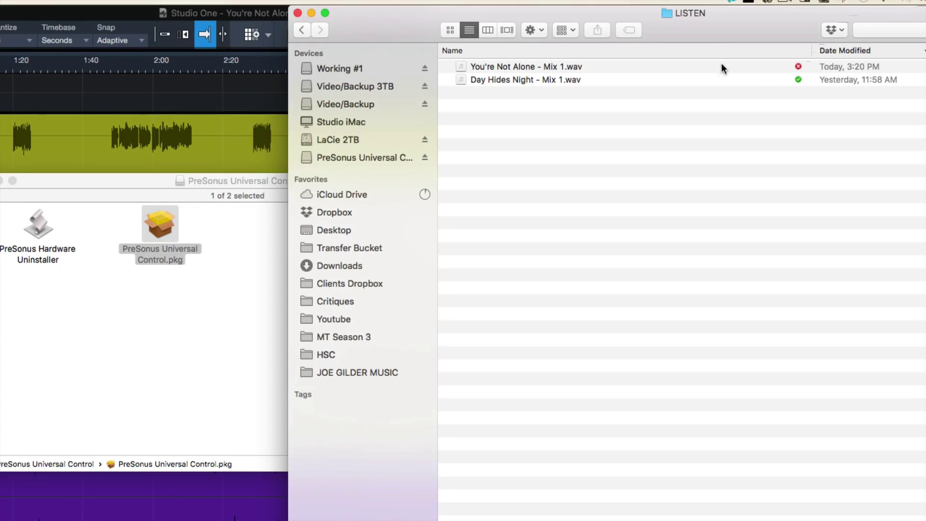
Switch to the TextEdit notes and highlight the whole "EARBUD LISTEN:" section to review it.
{"action": "left_click", "coordinate": [722, 66]}
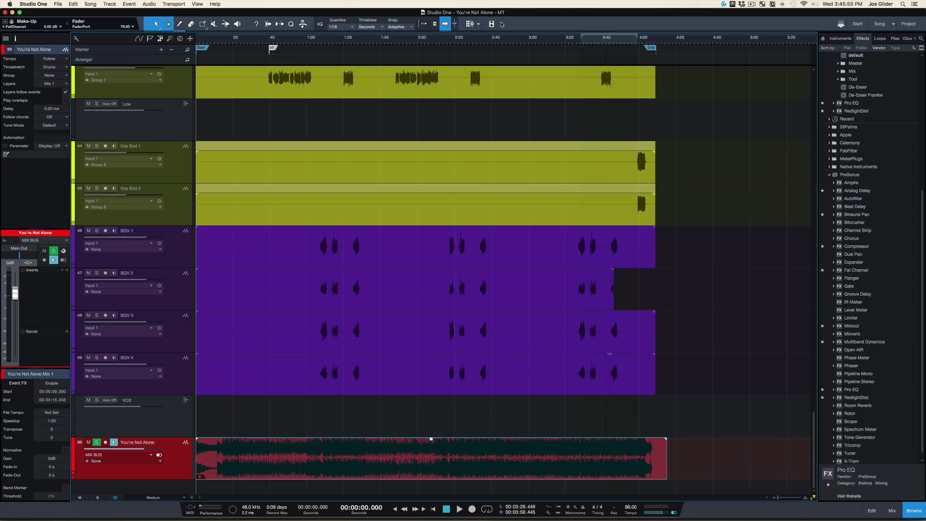
{"action": "key", "text": "super+Tab"}
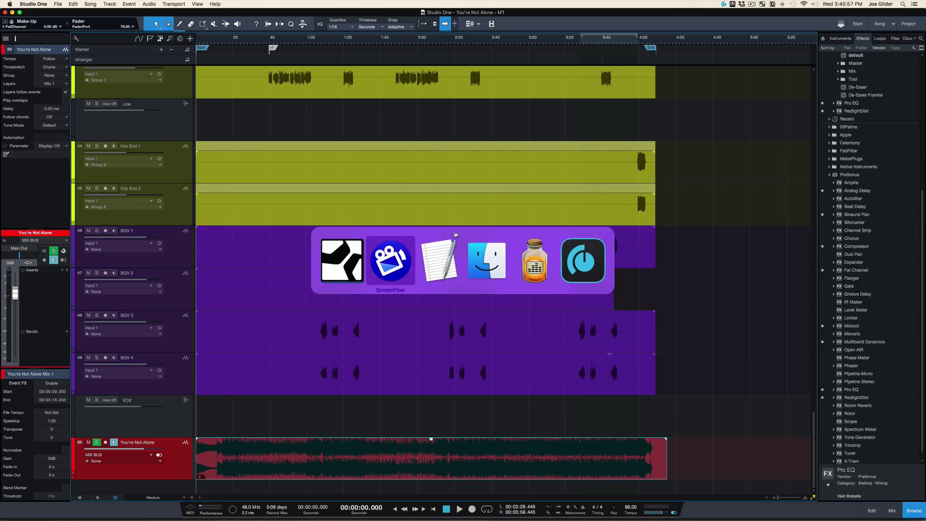
{"action": "key", "text": "super+Tab"}
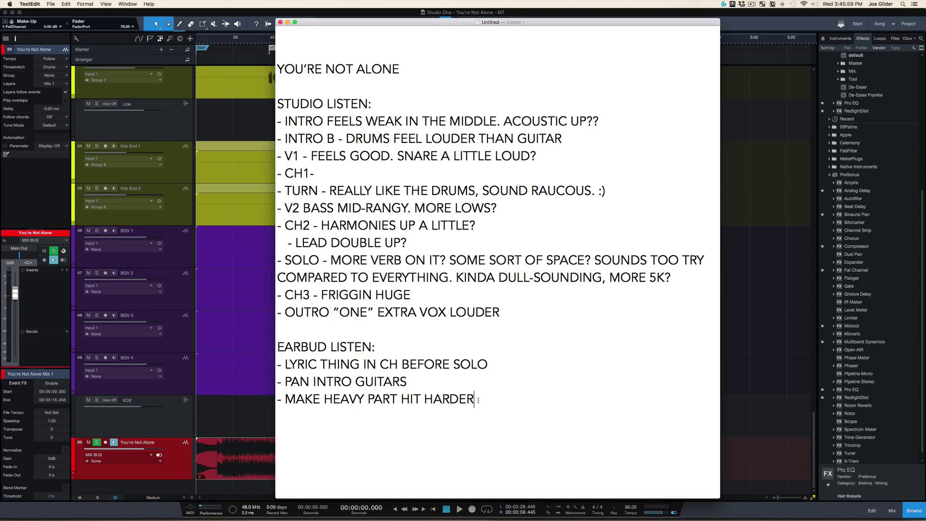
{"action": "left_click_drag", "start_coordinate": [477, 399], "coordinate": [270, 334]}
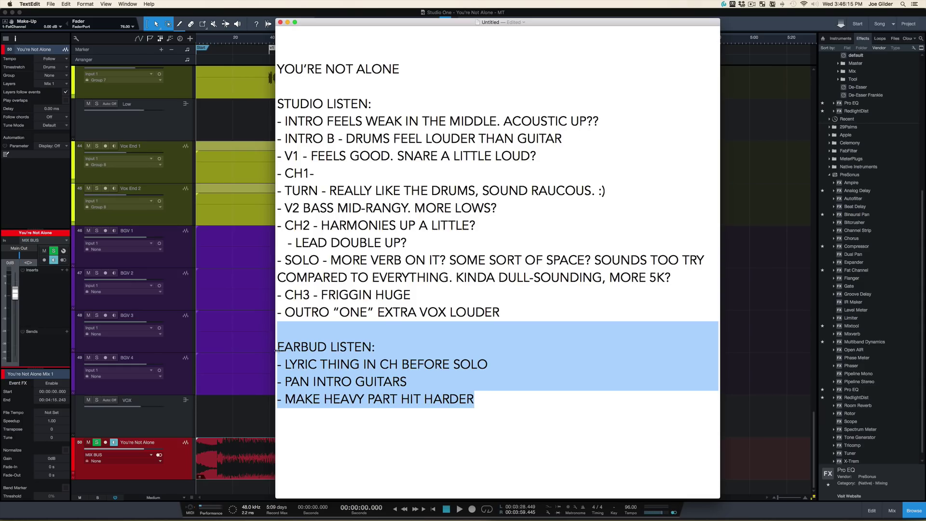
{"action": "left_click_drag", "start_coordinate": [474, 399], "coordinate": [277, 351]}
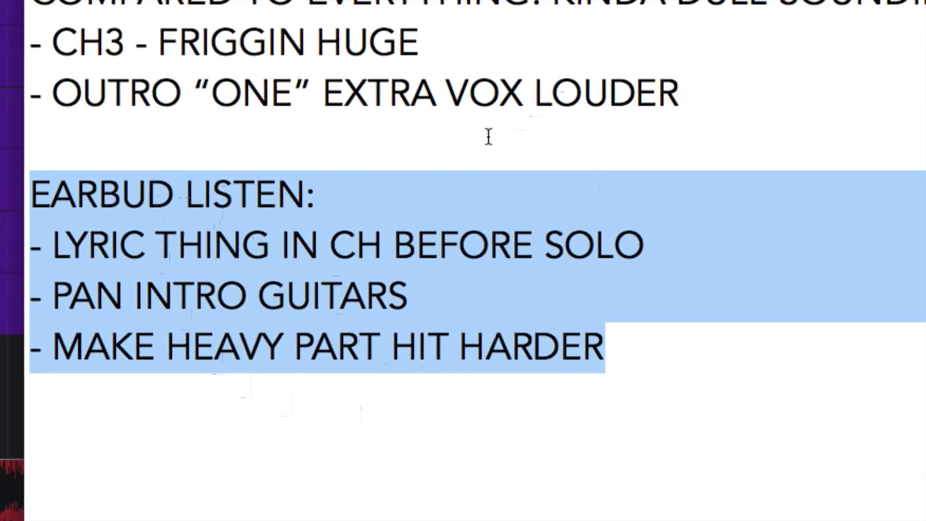
Highlight the notes "LYRIC THING IN CH BEFORE SOLO" and "MAKE HEAVY PART HIT HARDER" one at a time for review.
{"action": "left_click", "coordinate": [43, 226]}
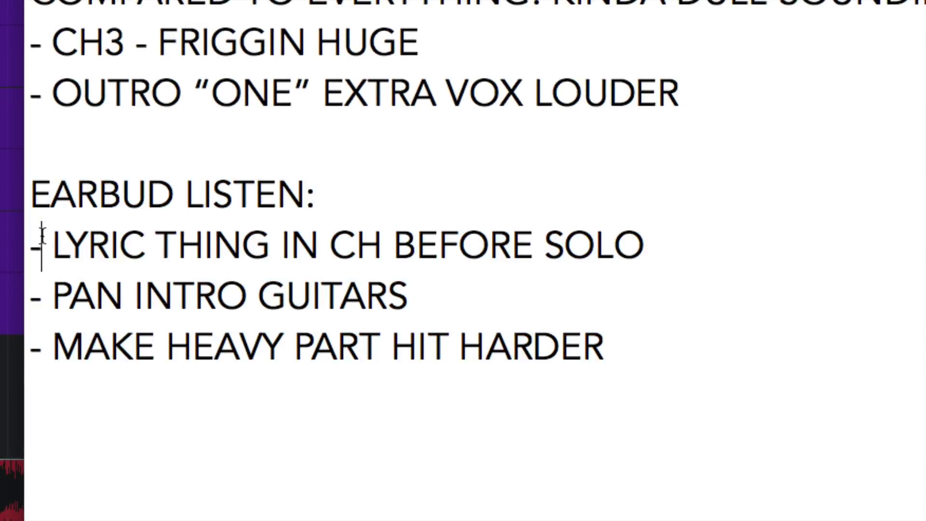
{"action": "left_click_drag", "start_coordinate": [30, 246], "coordinate": [645, 251]}
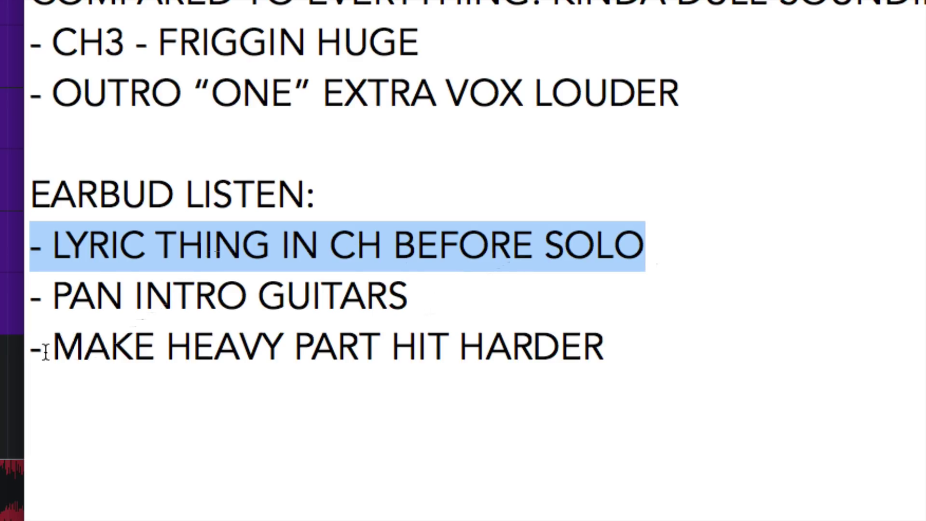
{"action": "left_click_drag", "start_coordinate": [32, 352], "coordinate": [625, 356]}
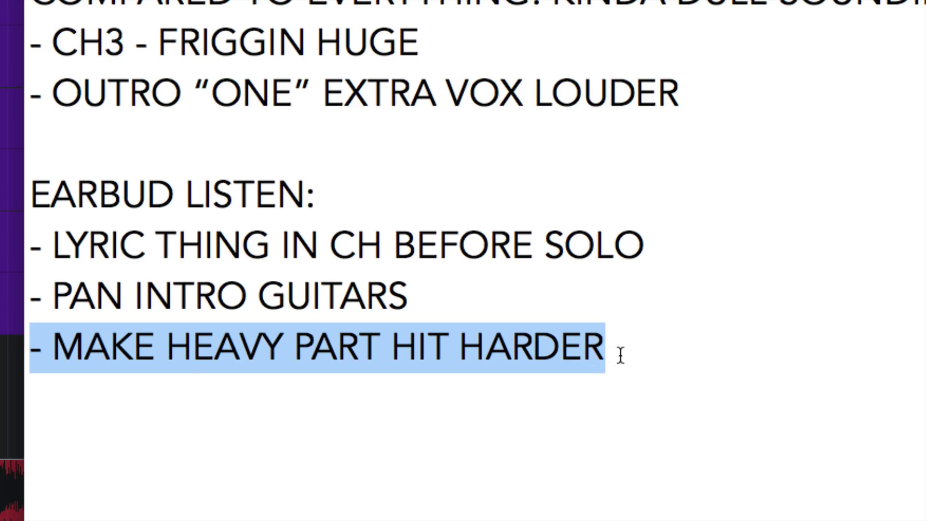
{"action": "left_click_drag", "start_coordinate": [620, 355], "coordinate": [33, 347]}
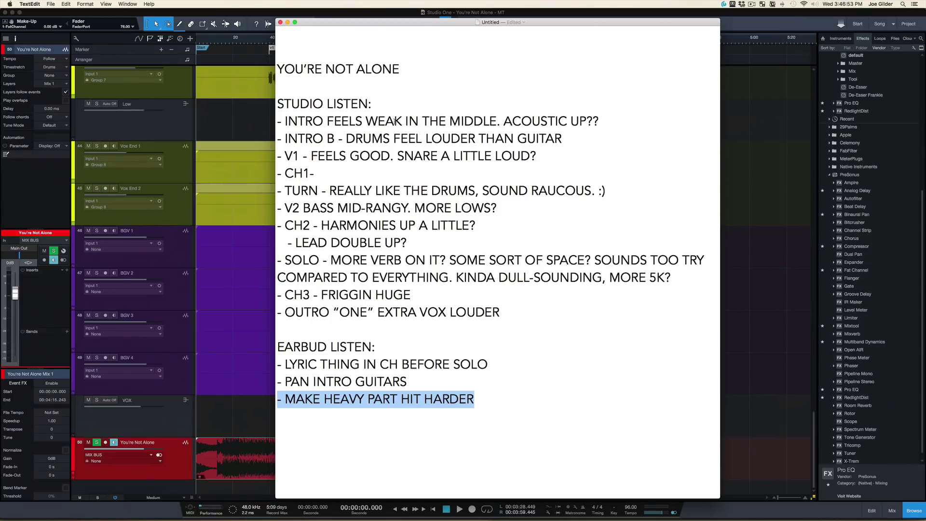
Switch to Studio One and save the You're Not Alone song before going back to the notes.
{"action": "left_click", "coordinate": [240, 14]}
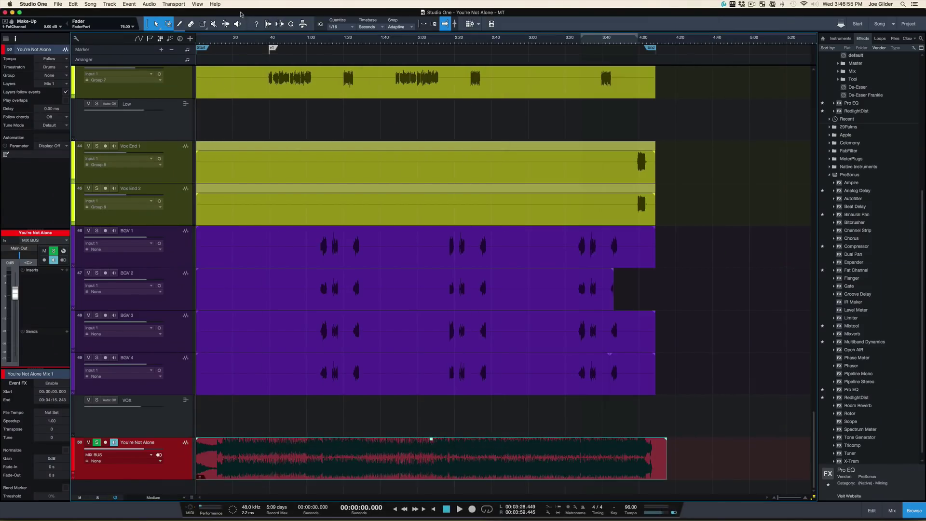
{"action": "key", "text": "super+s"}
{"action": "key", "text": "super+Tab"}
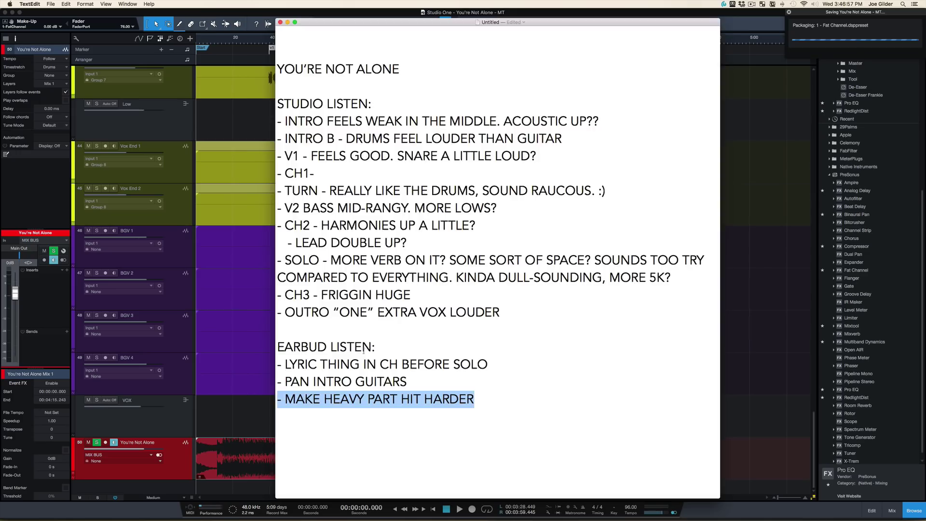
Bring the TextEdit notes forward again and highlight the line "LYRIC THING IN CH BEFORE SOLO".
{"action": "key", "text": "super+Tab"}
{"action": "key", "text": "super+Tab"}
{"action": "key", "text": "super+Tab"}
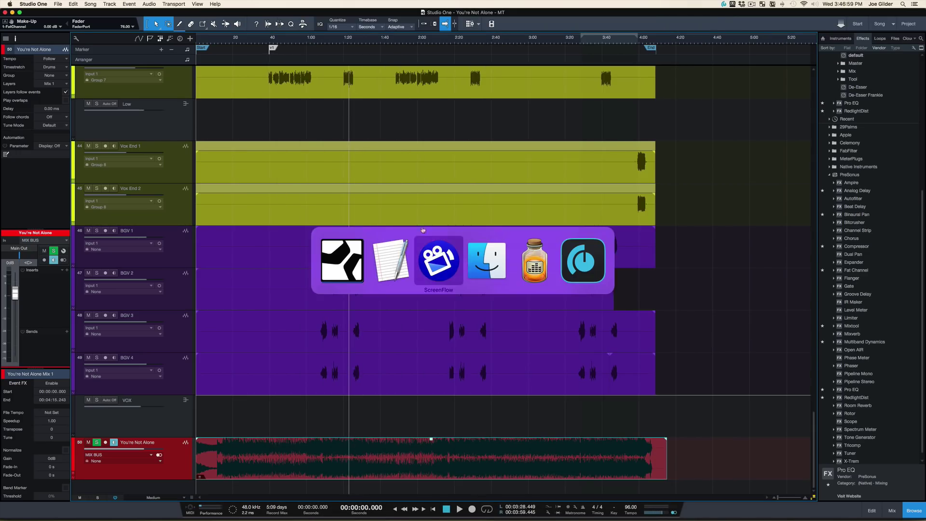
{"action": "key", "text": "super+shift+Tab"}
{"action": "triple_click", "coordinate": [349, 365]}
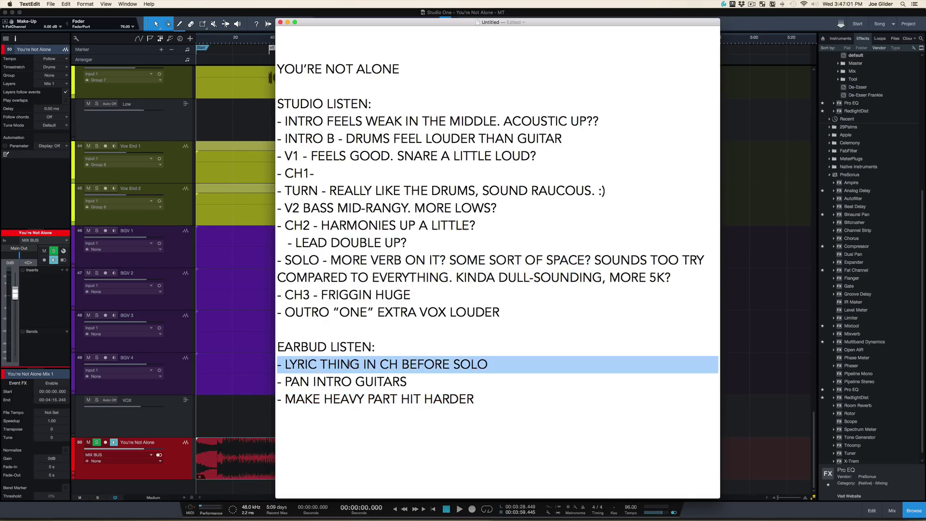
Switch to Studio One and play the chorus before the guitar solo from about 2:33 and 2:25 to locate the lyric.
{"action": "key", "text": "super+Tab"}
{"action": "scroll", "coordinate": [463, 135], "scroll_direction": "up", "scroll_amount": 6}
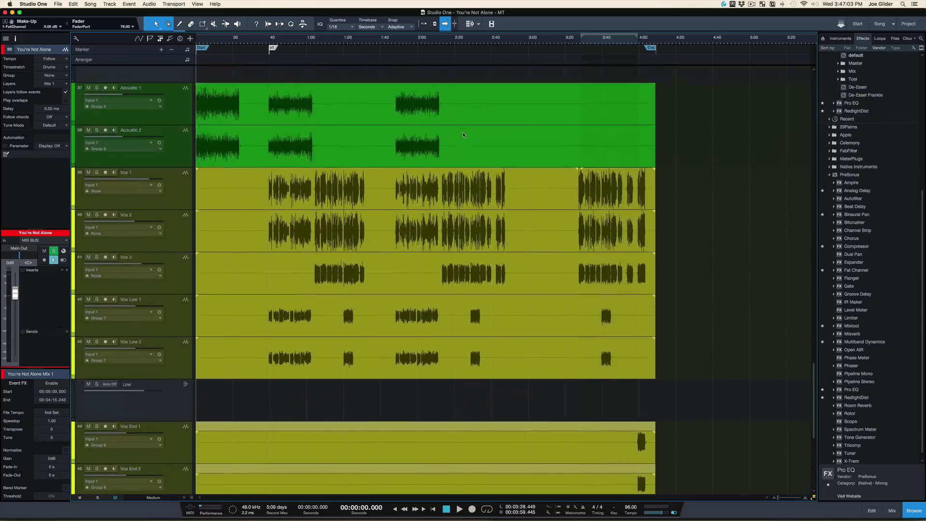
{"action": "scroll", "coordinate": [463, 135], "scroll_direction": "down", "scroll_amount": 5}
{"action": "scroll", "coordinate": [463, 134], "scroll_direction": "up", "scroll_amount": 12}
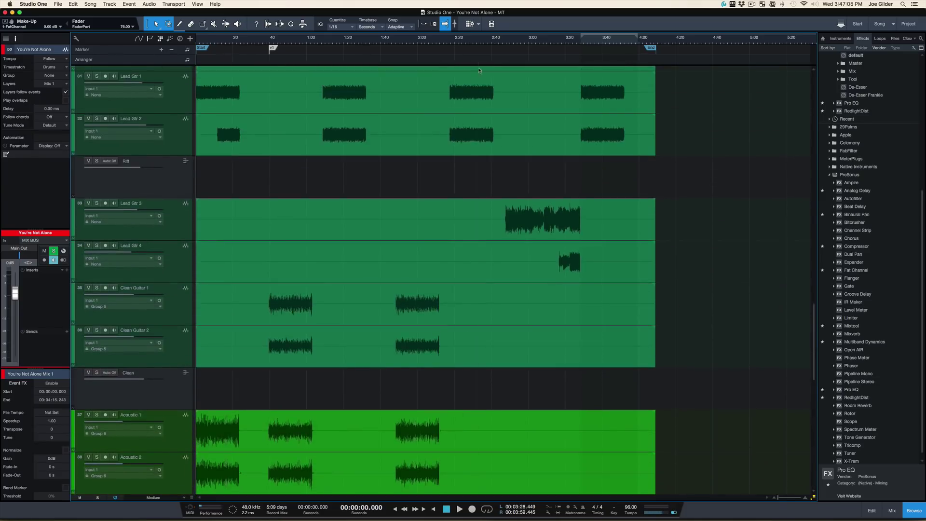
{"action": "left_click", "coordinate": [477, 38]}
{"action": "key", "text": "space"}
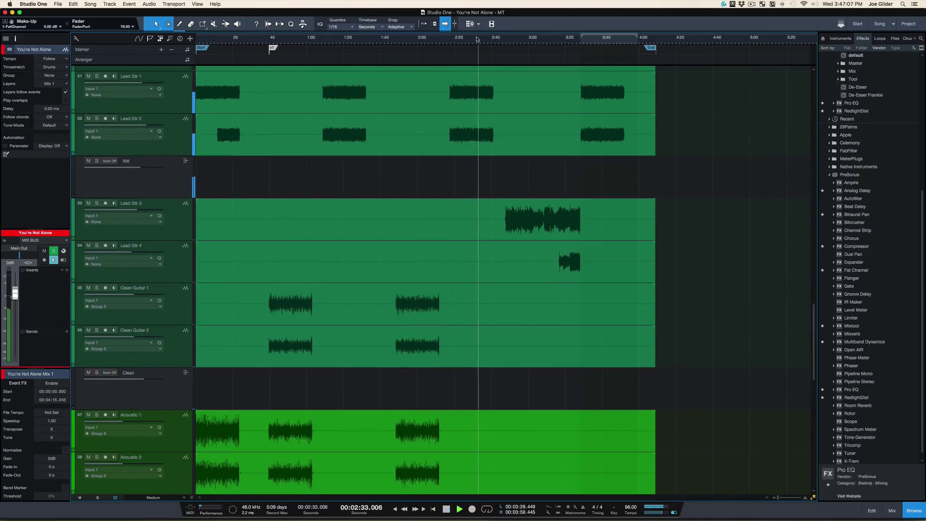
{"action": "scroll", "coordinate": [473, 40], "scroll_direction": "up", "scroll_amount": 5}
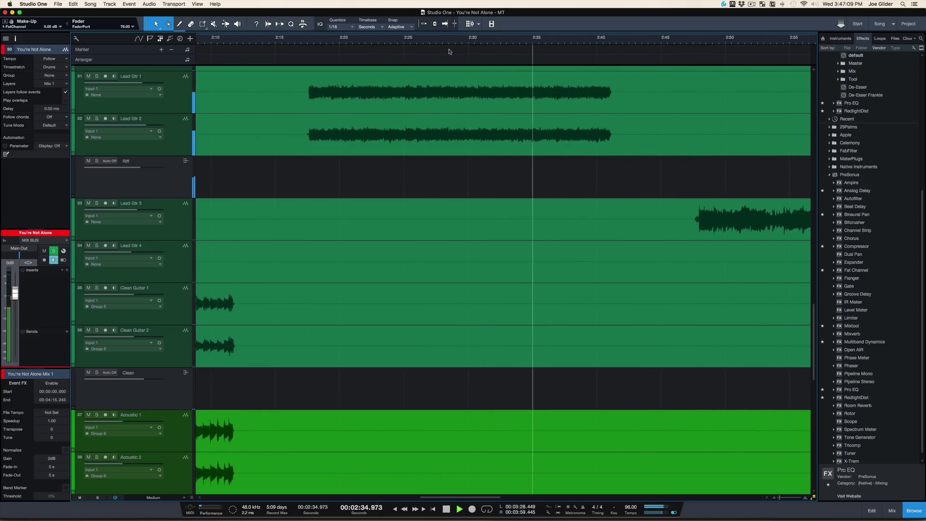
{"action": "left_click", "coordinate": [402, 39]}
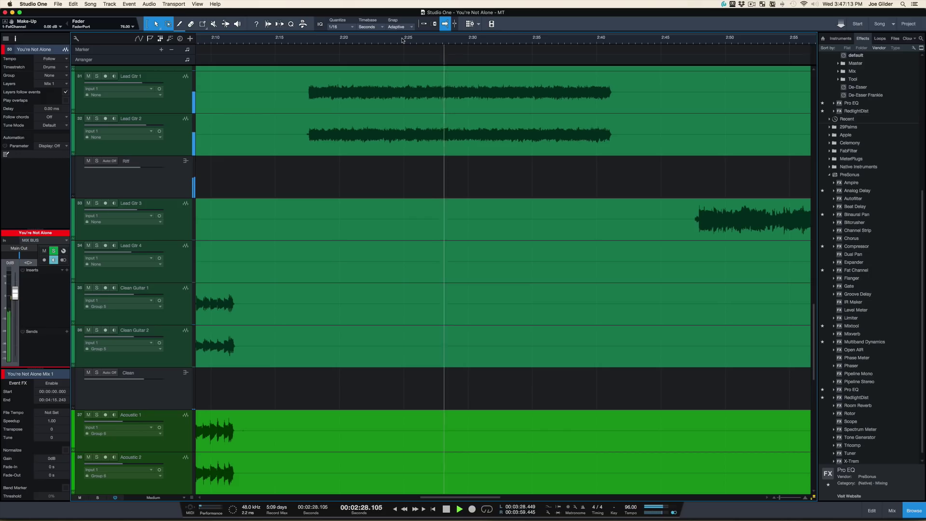
{"action": "key", "text": "space"}
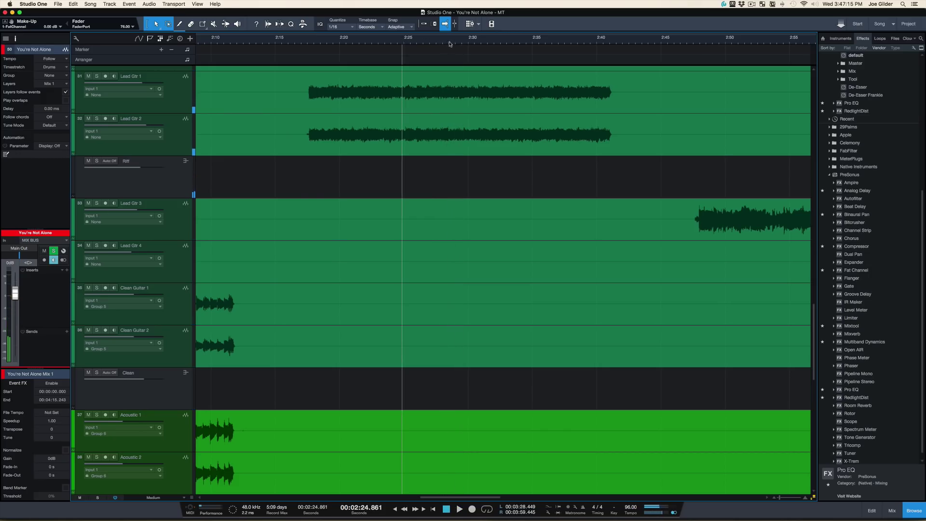
Solo the Vox 1, Vox 2 and Vox 3 tracks and play them from about 2:28.7.
{"action": "left_click", "coordinate": [449, 44]}
{"action": "key", "text": "shift+f"}
{"action": "scroll", "coordinate": [434, 147], "scroll_direction": "down", "scroll_amount": 10}
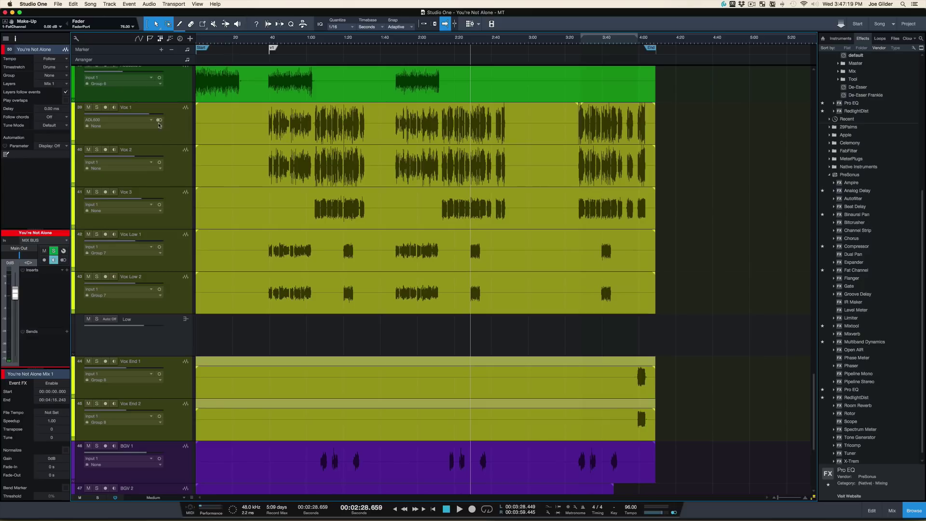
{"action": "left_click", "coordinate": [178, 123]}
{"action": "left_click", "coordinate": [182, 208]}
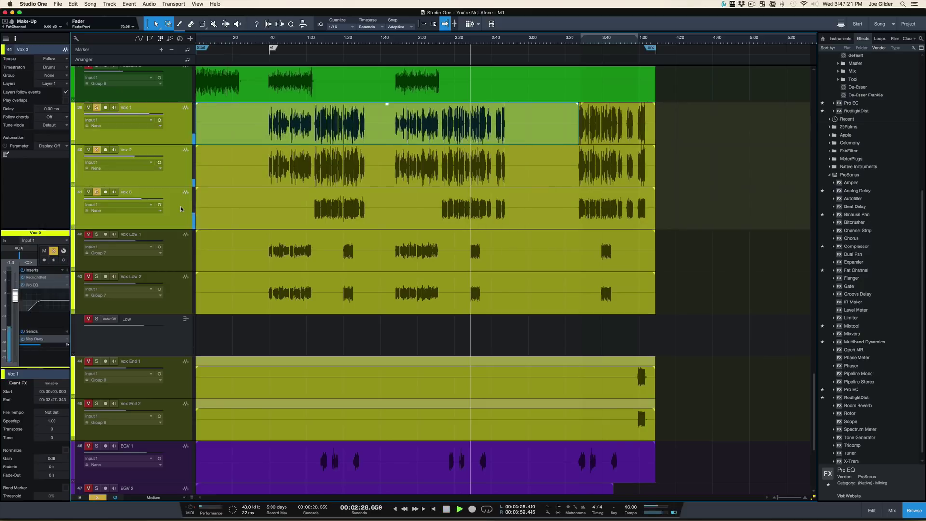
{"action": "key", "text": "space"}
Narrow the solo to the Vox 3 track and play its phrase from about 2:28.7, with the waveforms enlarged.
{"action": "left_click_drag", "start_coordinate": [473, 41], "coordinate": [463, 88]}
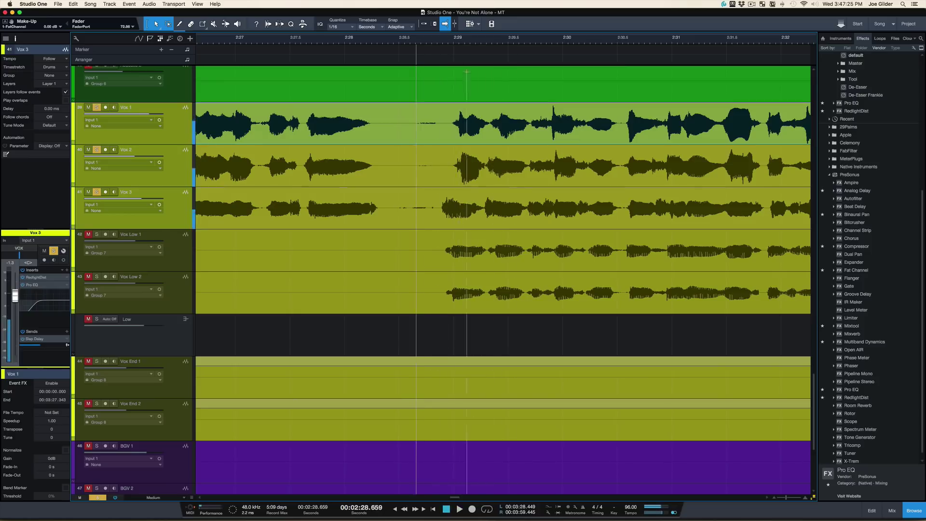
{"action": "left_click_drag", "start_coordinate": [459, 42], "coordinate": [454, 67]}
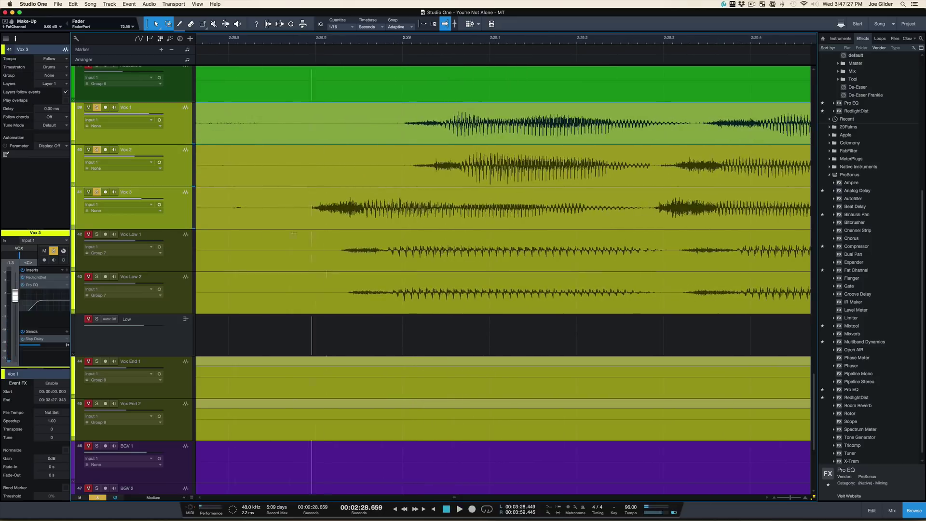
{"action": "left_click", "coordinate": [169, 214]}
{"action": "key", "text": "space"}
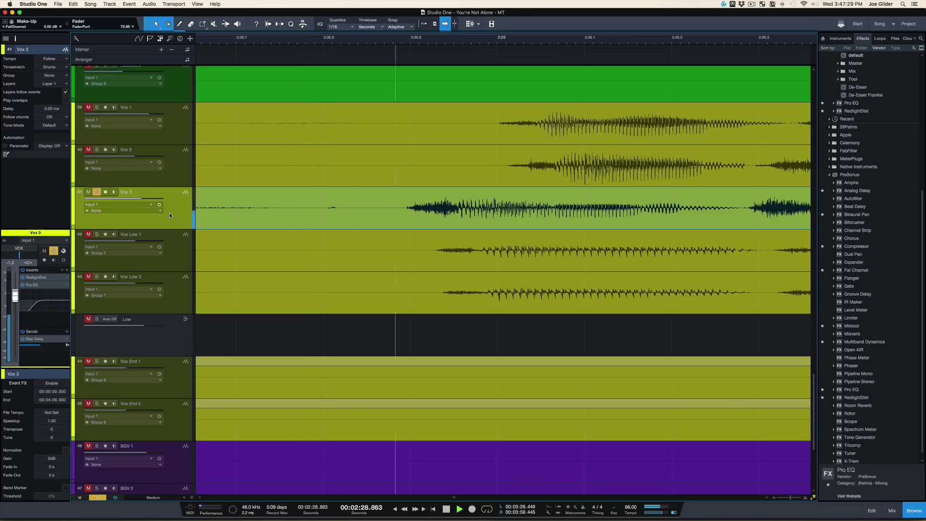
{"action": "key", "text": "space"}
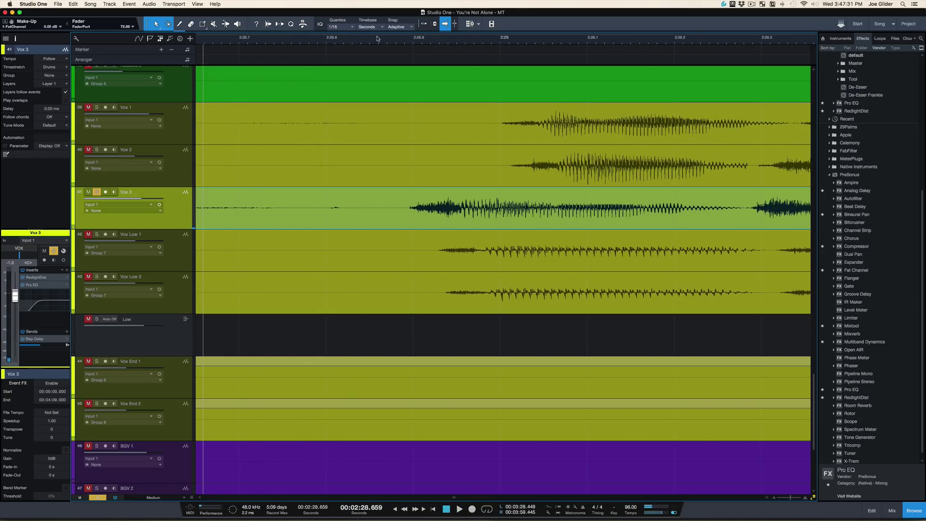
Isolate the early lyric phrase on Vox 3 by splitting the event at about 2:30.5 and 2:28.8.
{"action": "left_click_drag", "start_coordinate": [377, 38], "coordinate": [377, 36]}
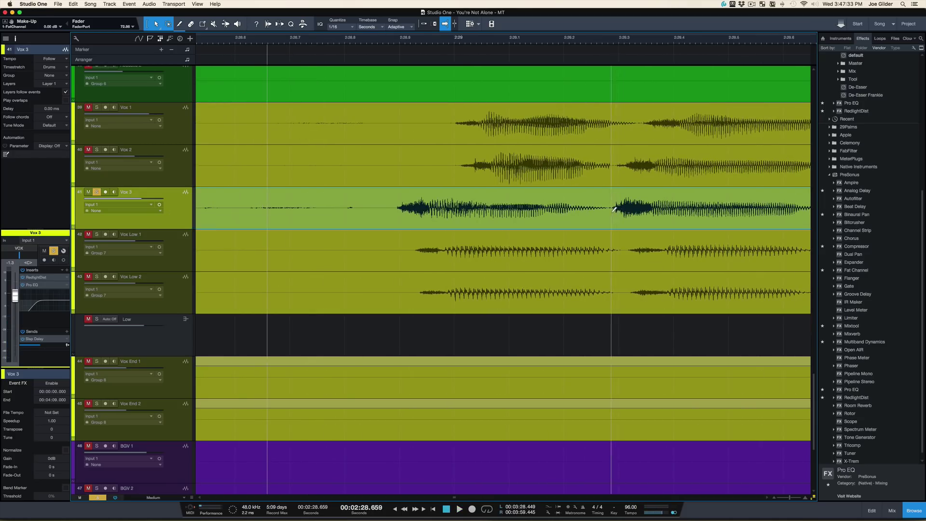
{"action": "left_click_drag", "start_coordinate": [534, 41], "coordinate": [533, 15]}
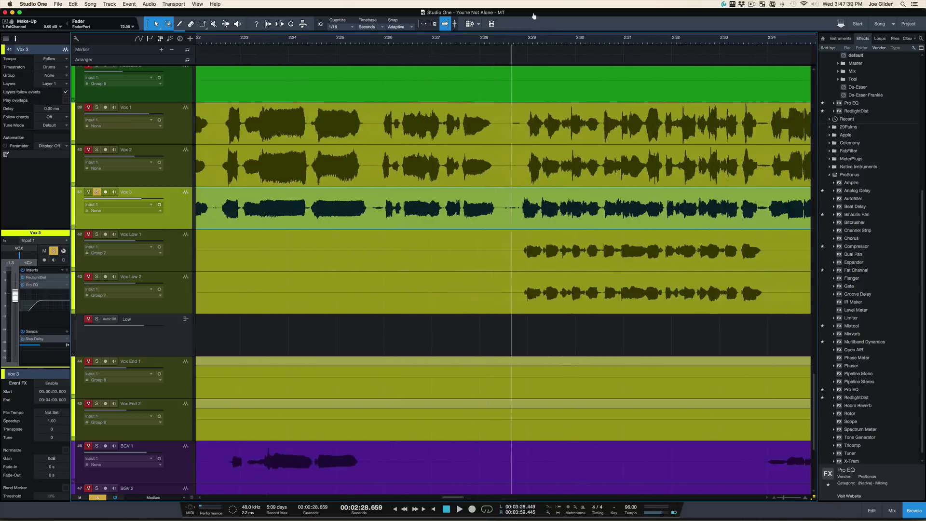
{"action": "mouse_move", "coordinate": [682, 43]}
{"action": "left_mouse_down"}
{"action": "mouse_move", "coordinate": [673, 70]}
{"action": "mouse_move", "coordinate": [674, 59]}
{"action": "left_mouse_up"}
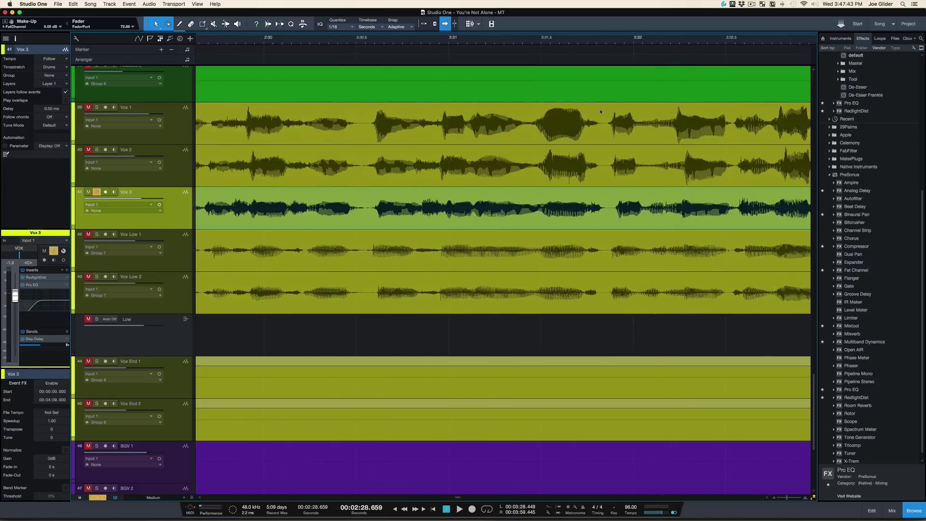
{"action": "scroll", "coordinate": [362, 210], "scroll_direction": "left", "scroll_amount": 5}
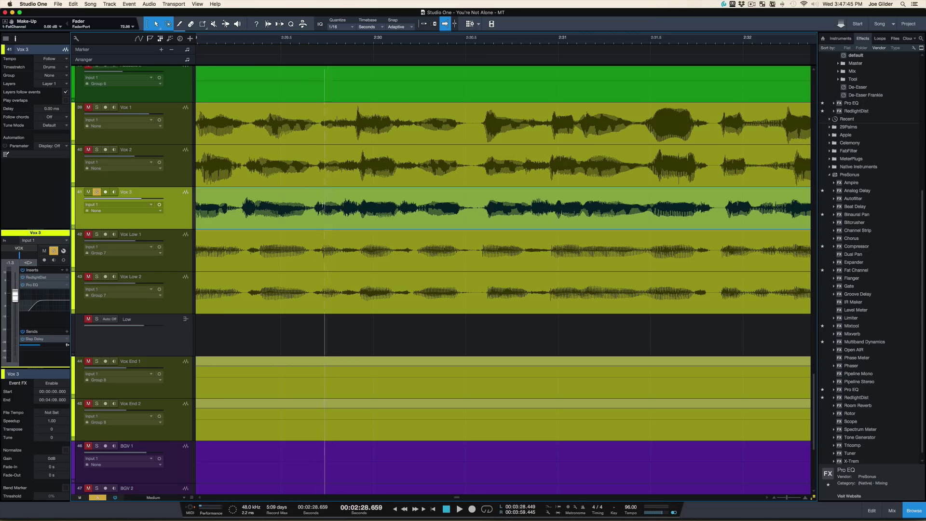
{"action": "left_click", "coordinate": [476, 209]}
{"action": "scroll", "coordinate": [359, 195], "scroll_direction": "left", "scroll_amount": 7}
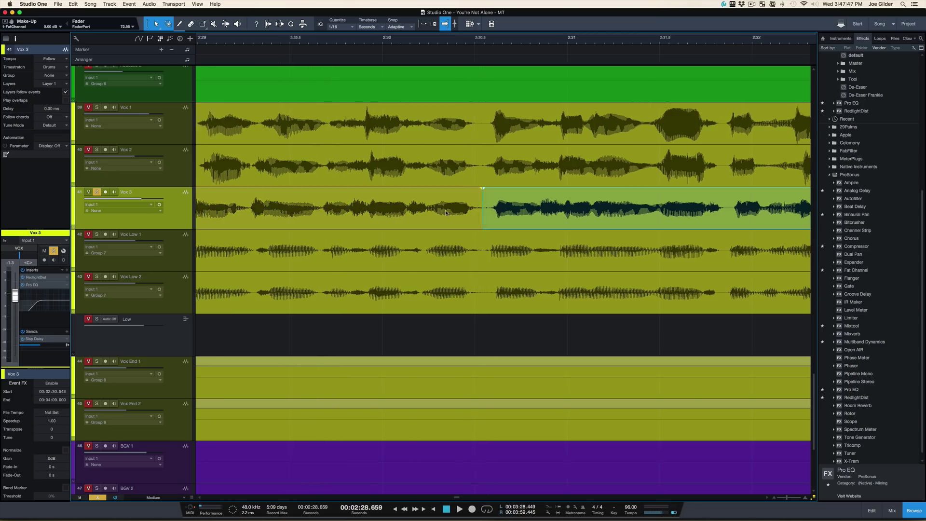
{"action": "left_click", "coordinate": [307, 210]}
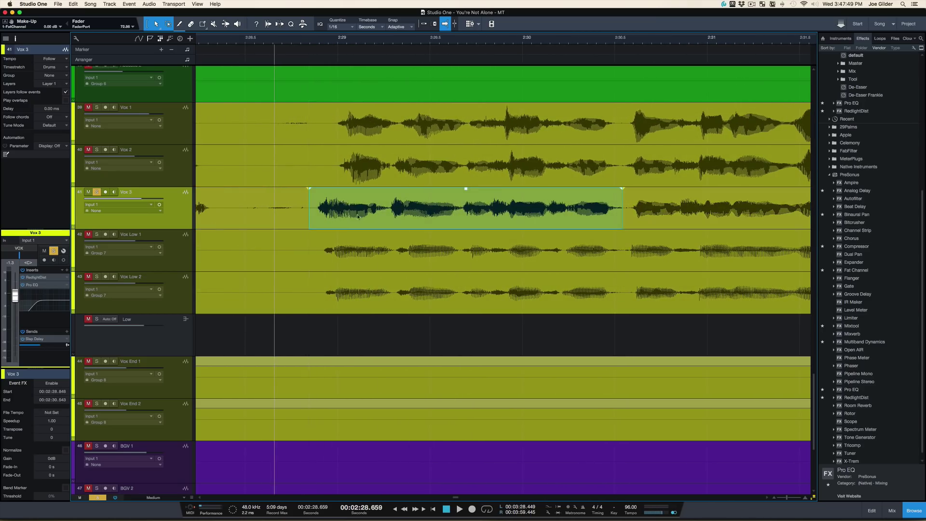
Slip the isolated Vox 3 phrase's audio slightly later, and its first word, split off at about 2:29.3, further to match Vox 1.
{"action": "left_click_drag", "start_coordinate": [458, 219], "coordinate": [460, 219]}
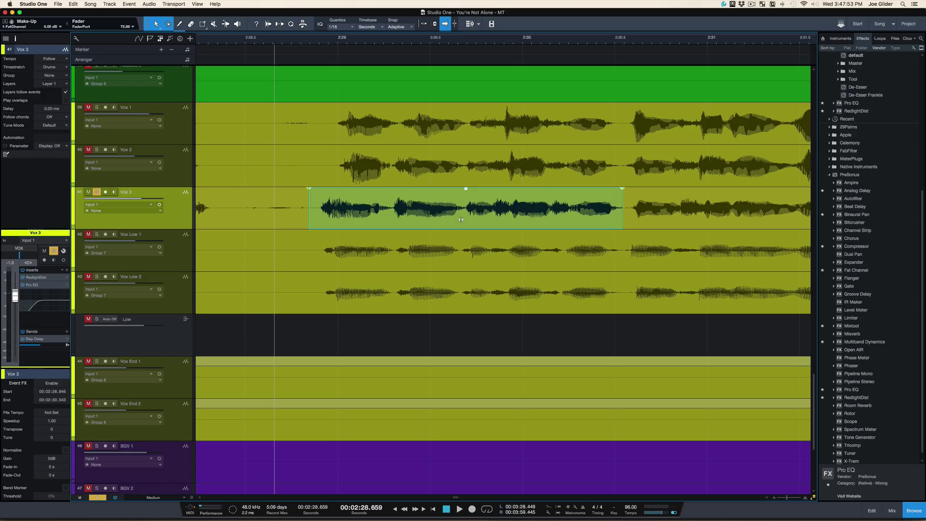
{"action": "left_click", "coordinate": [392, 201]}
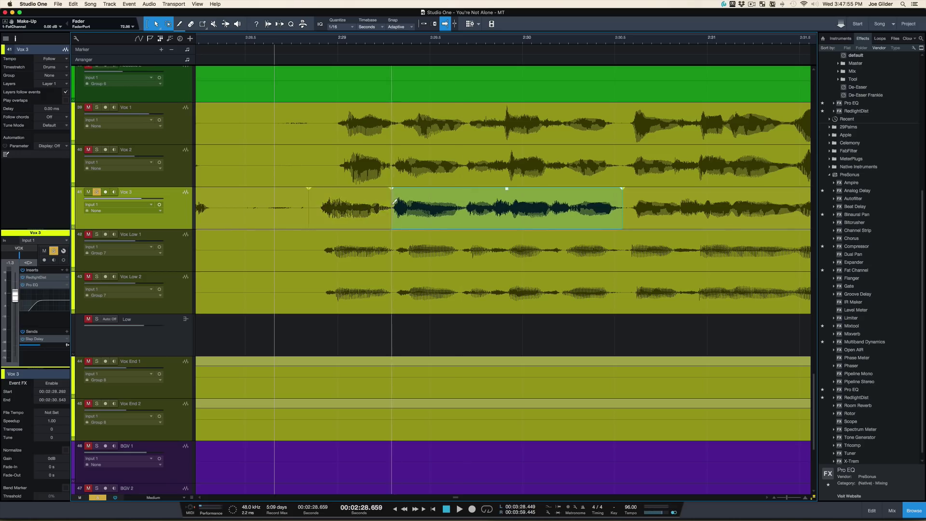
{"action": "left_click_drag", "start_coordinate": [334, 216], "coordinate": [353, 218]}
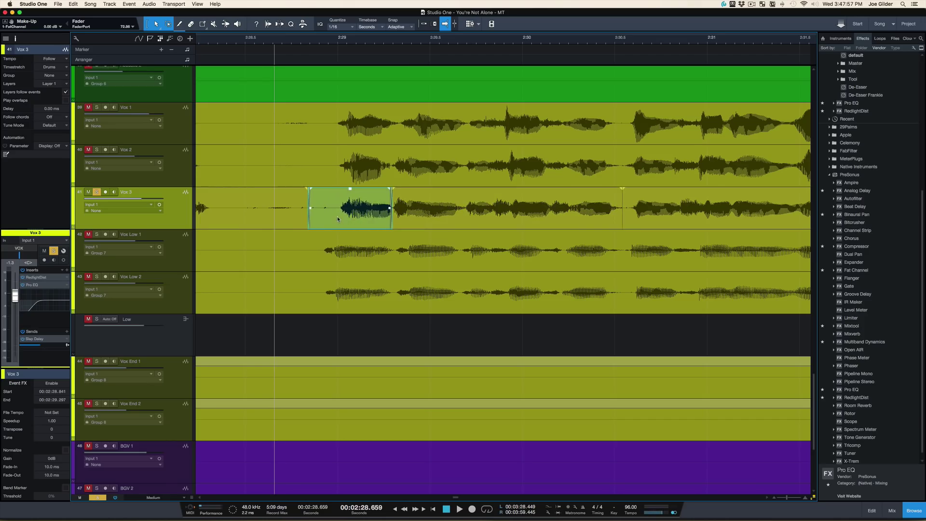
Extend the start of the first-word event on Vox 3 back to about 2:28.5 and play the result.
{"action": "key", "text": "space"}
{"action": "left_click_drag", "start_coordinate": [307, 223], "coordinate": [239, 212]}
{"action": "key", "text": "space"}
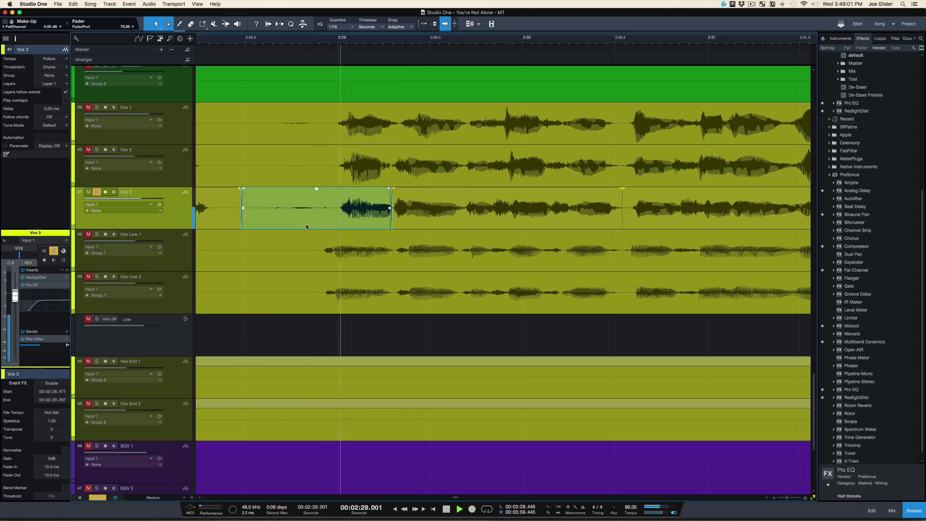
Clear the Vox 3 solo and play the retimed first word in the full mix.
{"action": "key", "text": "space"}
{"action": "key", "text": "s"}
{"action": "key", "text": "space"}
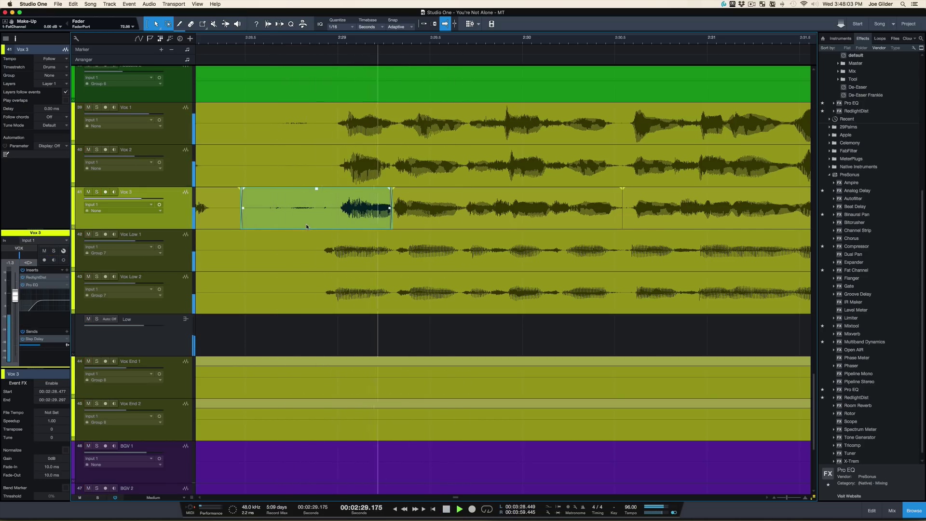
{"action": "key", "text": "space"}
Split Vox 3 at about 2:29.7, slip the second word's audio slightly later, and play the phrase from about 2:27.8.
{"action": "left_click", "coordinate": [463, 206], "text": "alt"}
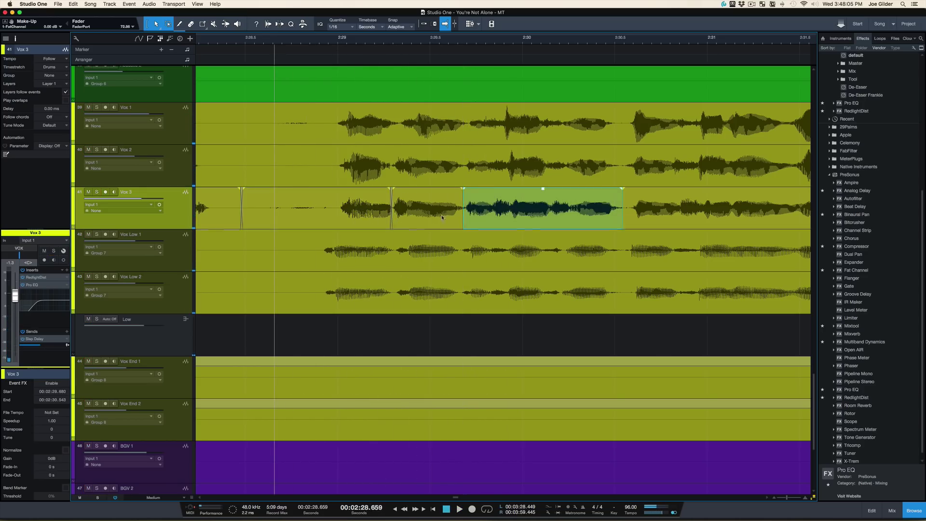
{"action": "left_click", "coordinate": [426, 219]}
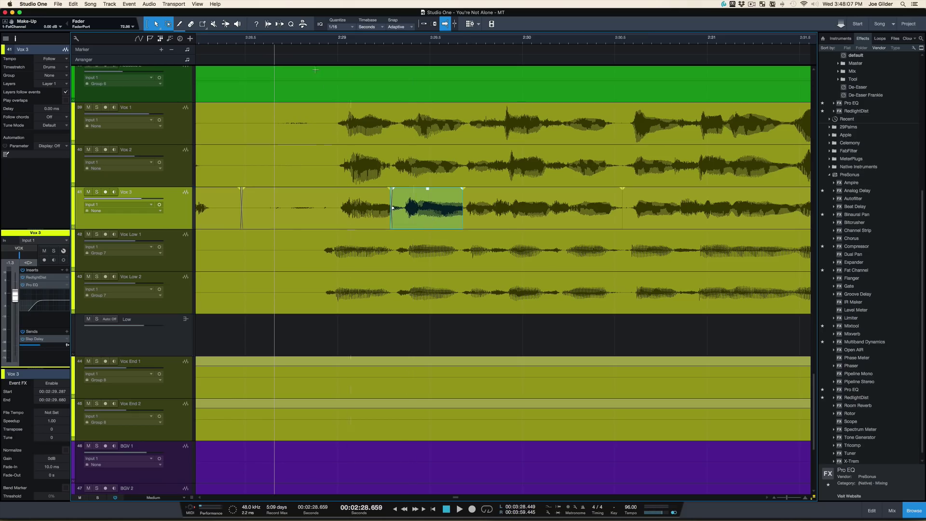
{"action": "scroll", "coordinate": [272, 126], "scroll_direction": "left", "scroll_amount": 5}
{"action": "left_click", "coordinate": [211, 41]}
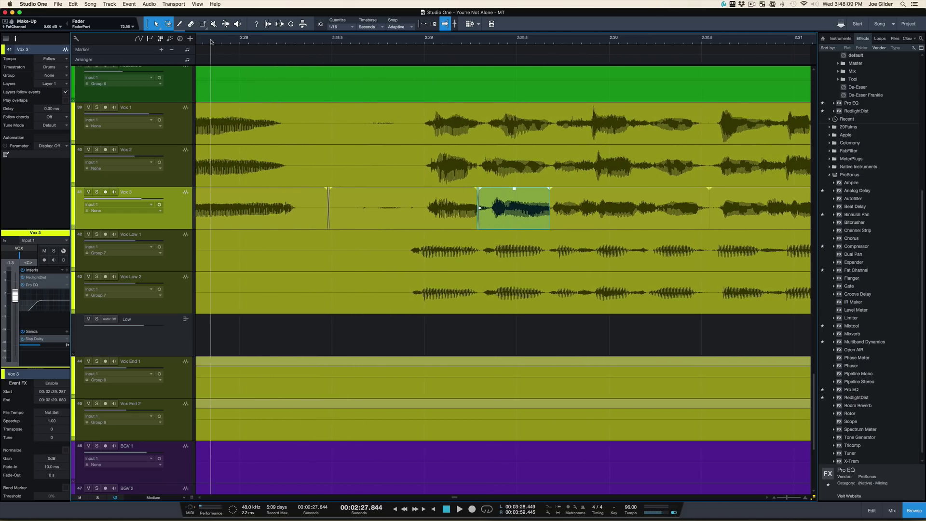
{"action": "key", "text": "space"}
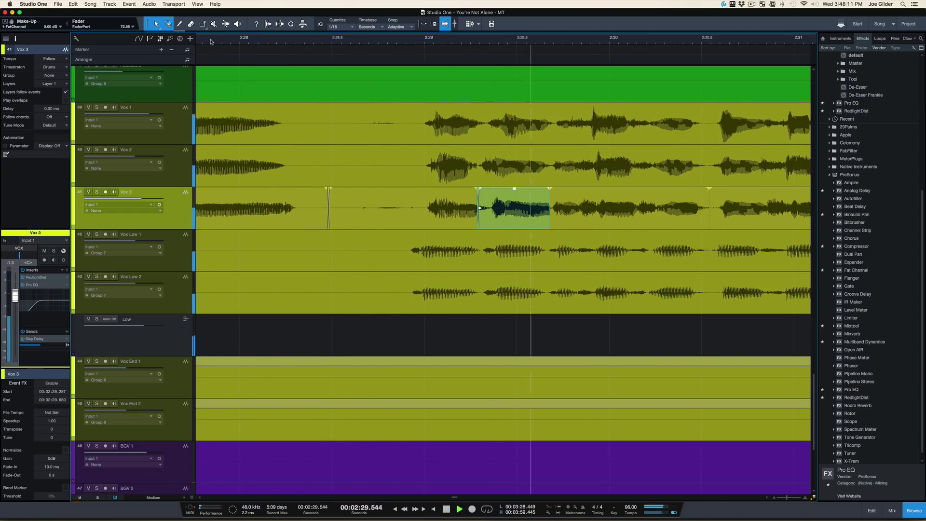
{"action": "key", "text": "space"}
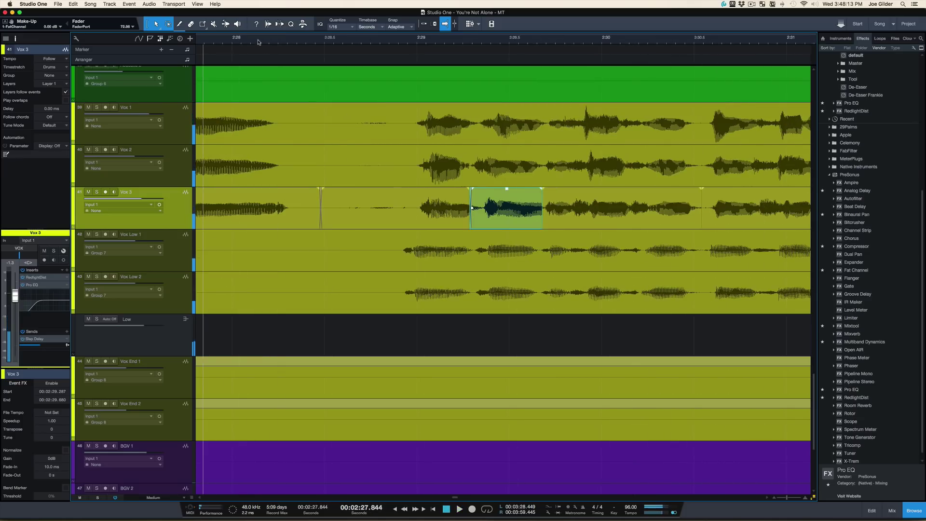
Solo the Vox Low 1 and Vox Low 2 tracks and play their phrase from about 2:27.8.
{"action": "left_click_drag", "start_coordinate": [253, 38], "coordinate": [255, 35]}
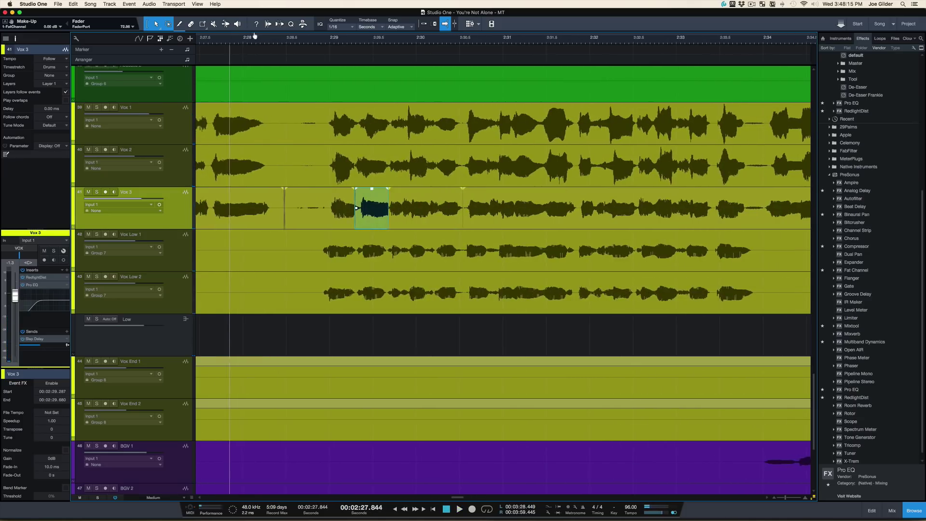
{"action": "left_click", "coordinate": [174, 273]}
{"action": "key", "text": "space"}
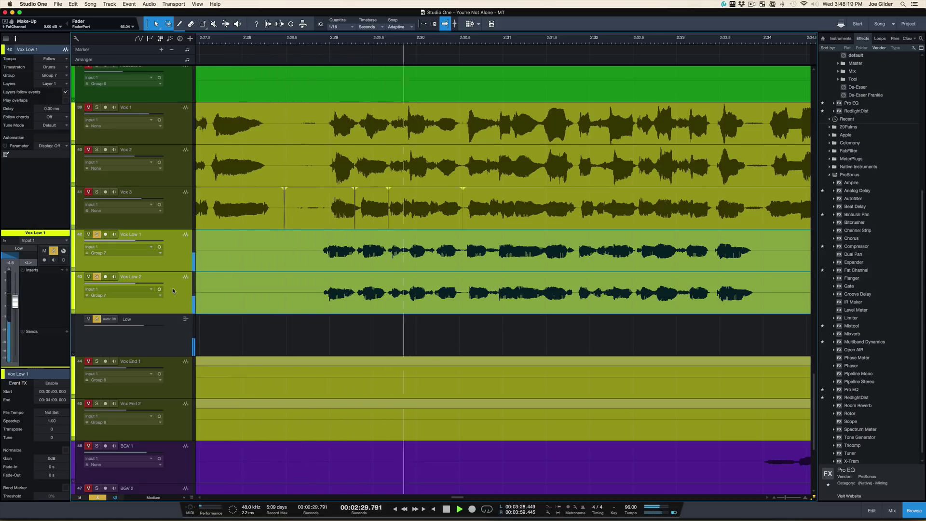
{"action": "key", "text": "space"}
Isolate the first word on both Vox Low tracks by splitting at about 2:29.3 and 2:28.7, and mute it there and on Vox 3.
{"action": "left_click_drag", "start_coordinate": [346, 41], "coordinate": [346, 52]}
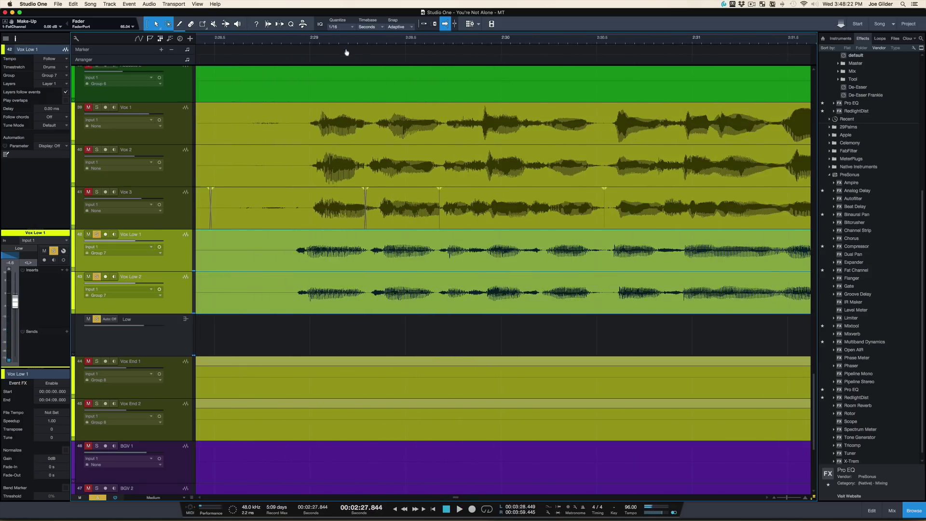
{"action": "left_click", "coordinate": [368, 259], "text": "alt"}
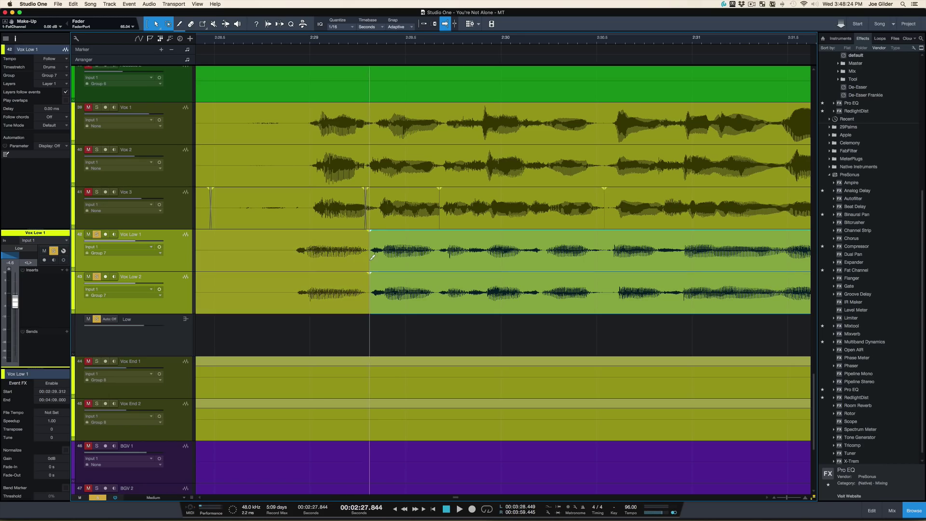
{"action": "left_click", "coordinate": [317, 220]}
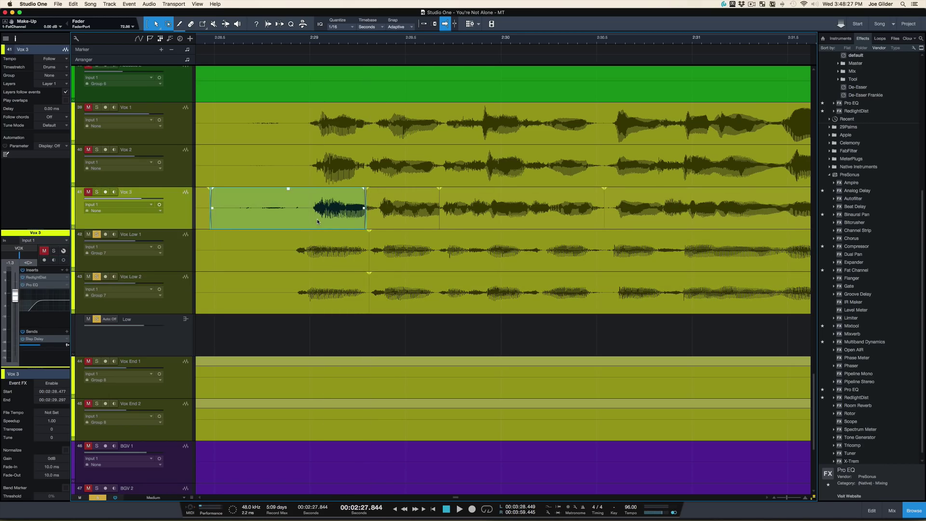
{"action": "key", "text": "shift+m"}
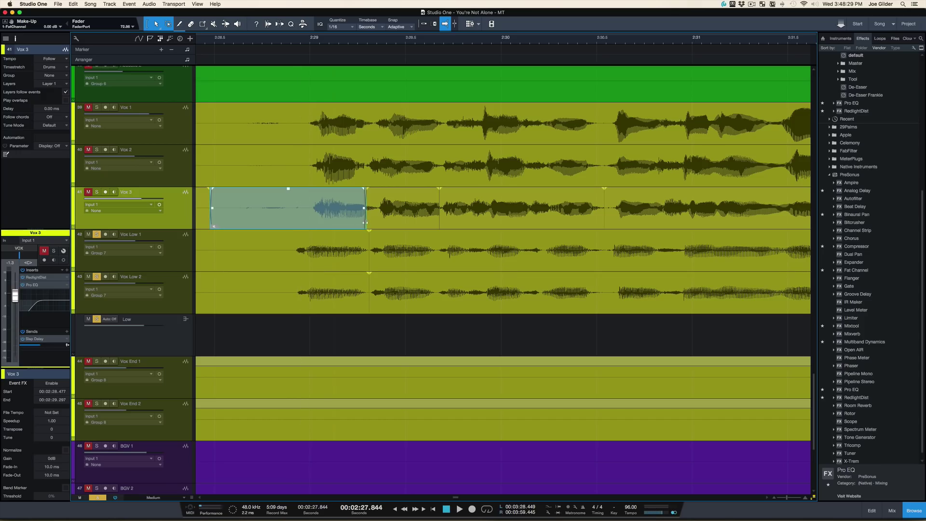
{"action": "left_click", "coordinate": [260, 261], "text": "alt"}
{"action": "key", "text": "shift+m"}
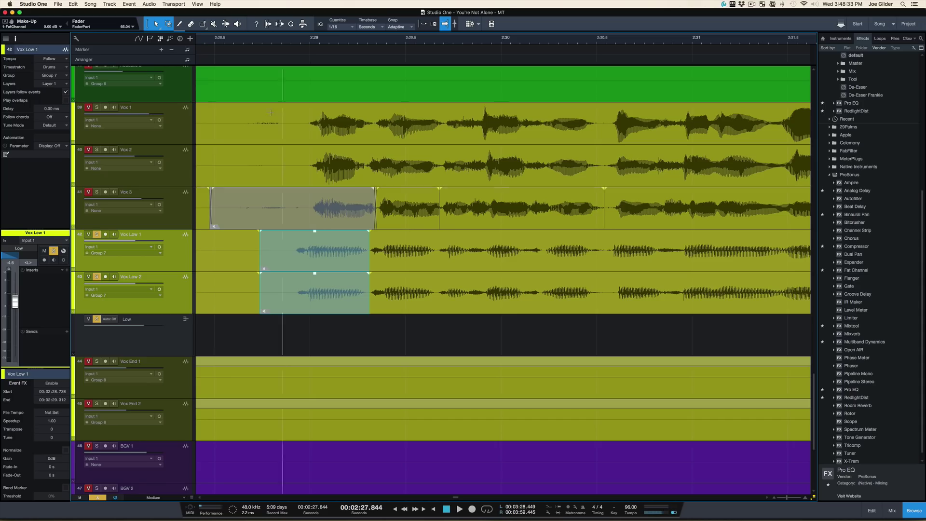
Switch the solo to the Vox 1 through Vox Low 2 tracks and play the phrase from about 2:27.8.
{"action": "key", "text": "s"}
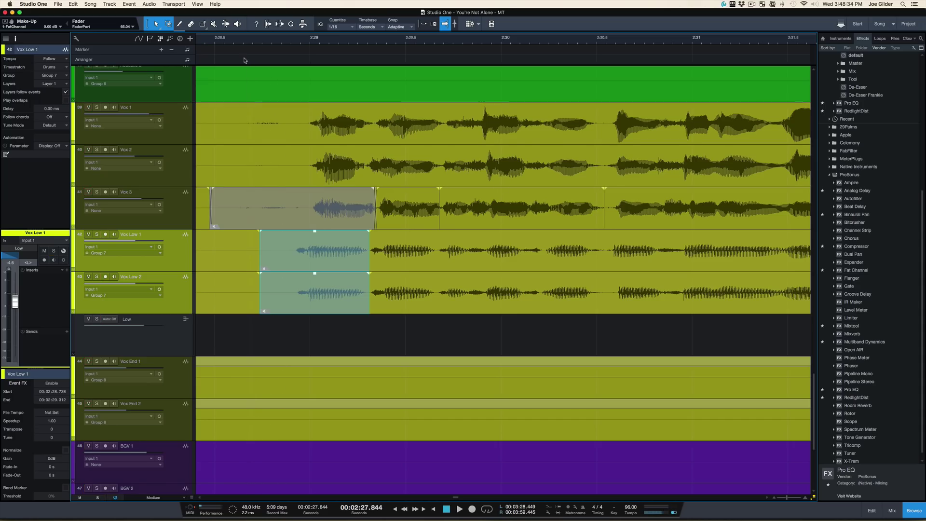
{"action": "left_click", "coordinate": [164, 121], "text": "shift"}
{"action": "key", "text": "s"}
{"action": "key", "text": "space"}
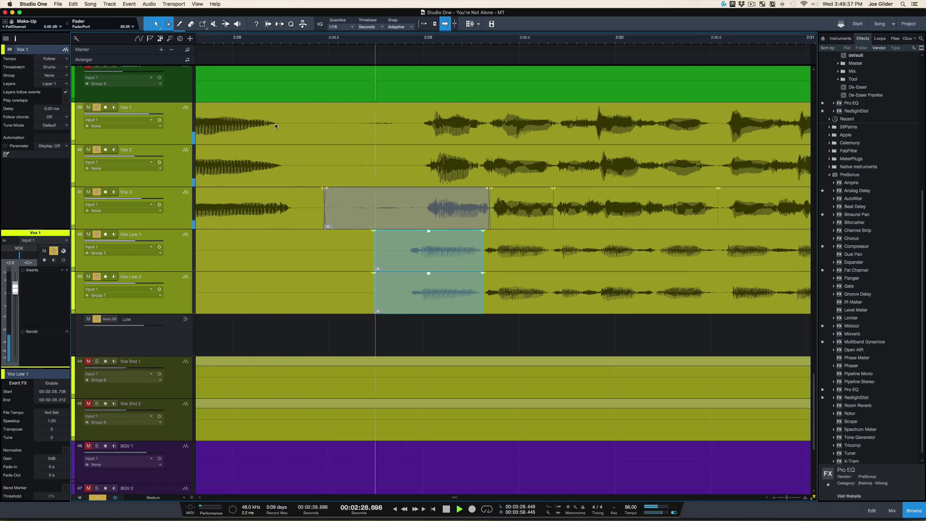
{"action": "key", "text": "space"}
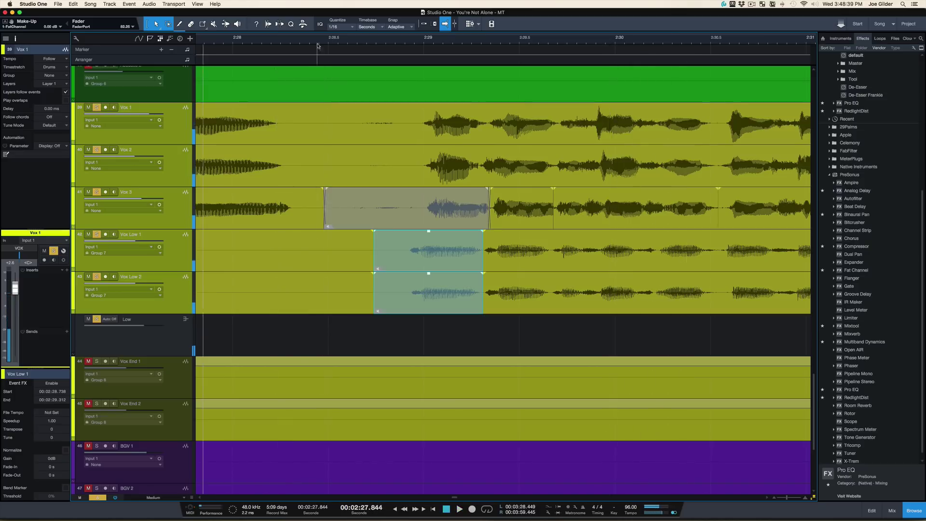
Clear the vocal solo and play the passage in the full mix from about 2:24.9.
{"action": "key", "text": "s"}
{"action": "left_click_drag", "start_coordinate": [317, 40], "coordinate": [318, 20]}
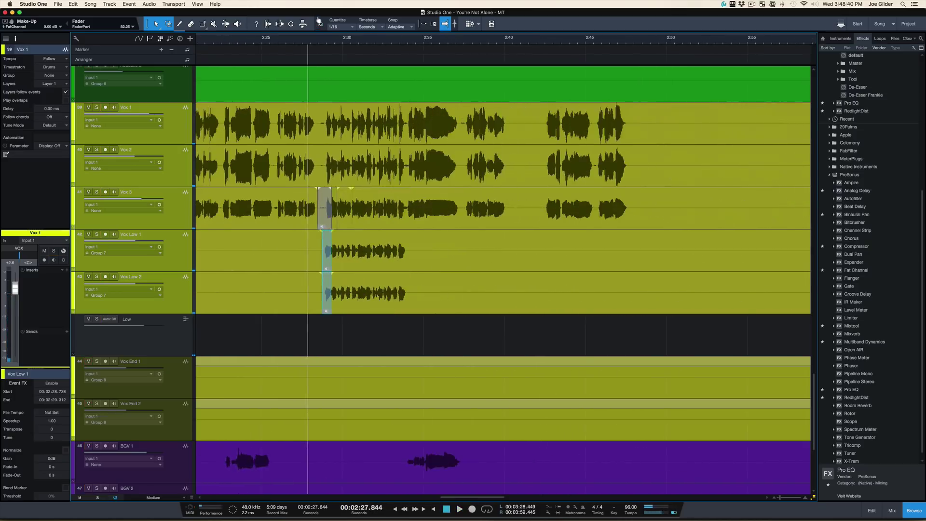
{"action": "left_click", "coordinate": [259, 42]}
{"action": "key", "text": "space"}
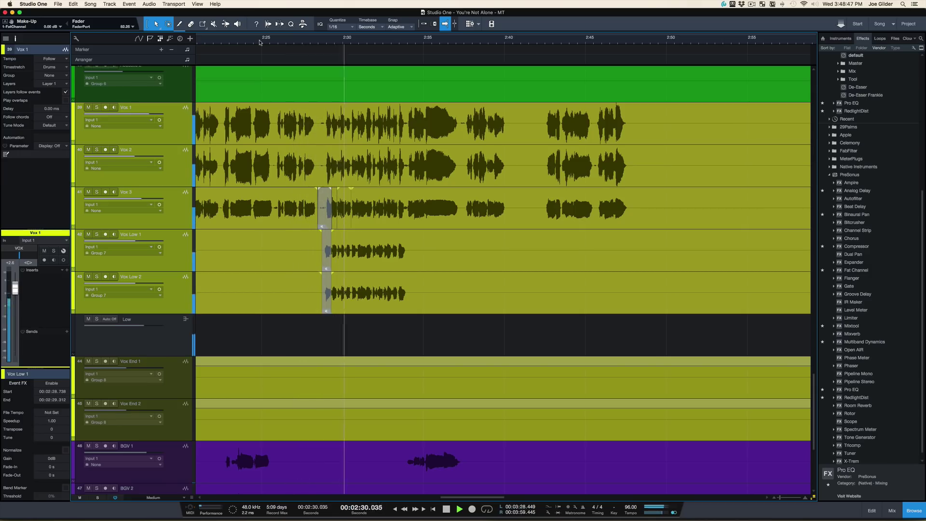
Unmute the first-word event on Vox 3 and replay the passage from about 2:24.9 in the full mix.
{"action": "left_click_drag", "start_coordinate": [329, 42], "coordinate": [323, 73]}
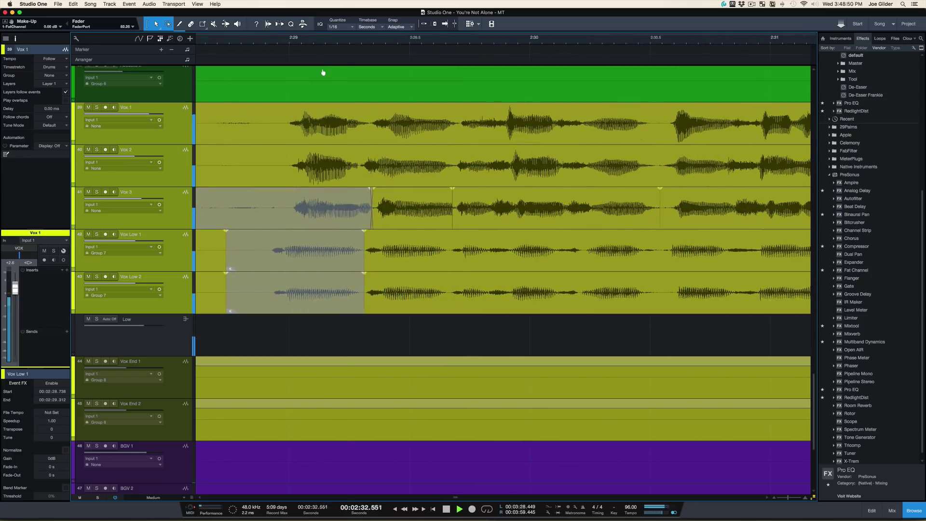
{"action": "left_click", "coordinate": [319, 220]}
{"action": "key", "text": "space"}
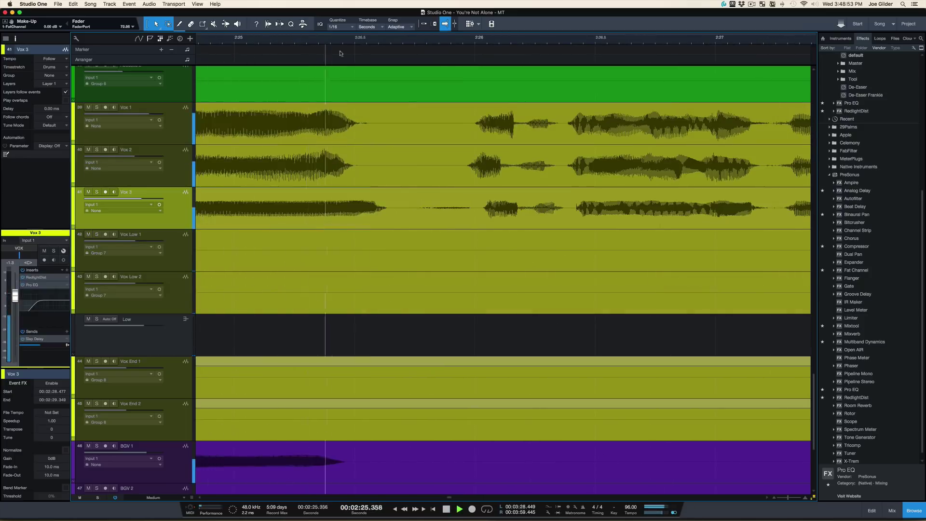
{"action": "left_click_drag", "start_coordinate": [337, 39], "coordinate": [339, 7]}
{"action": "left_click_drag", "start_coordinate": [382, 50], "coordinate": [380, 64]}
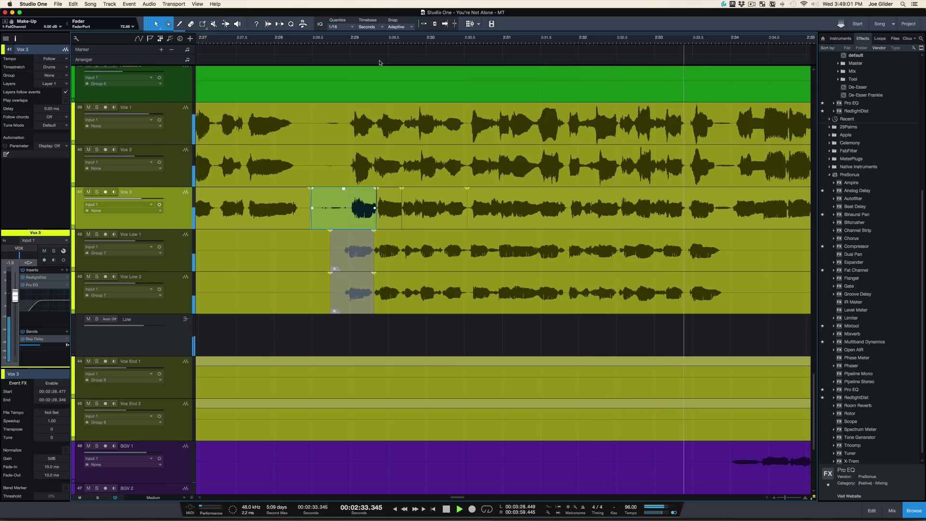
{"action": "key", "text": "space"}
Select the Vox 1 and Vox 2 events and save the song.
{"action": "left_click", "coordinate": [335, 139]}
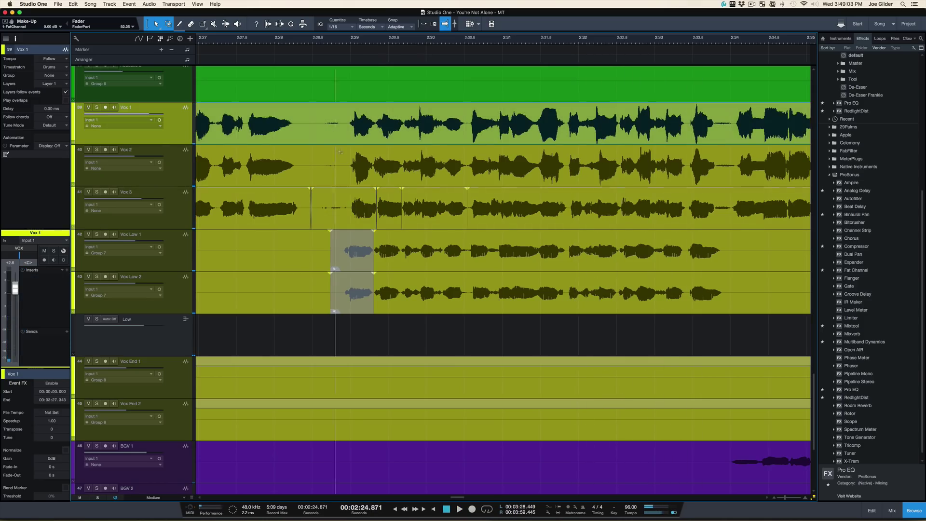
{"action": "left_click", "coordinate": [340, 164], "text": "shift"}
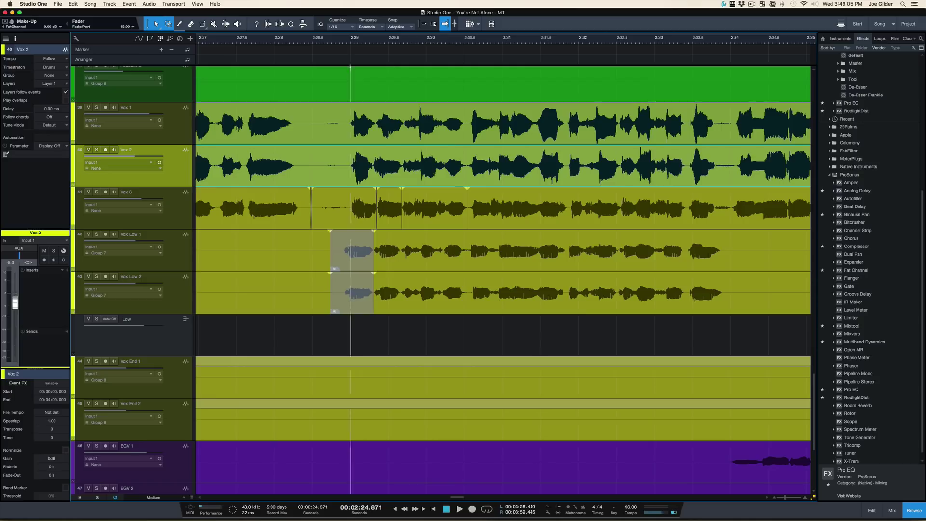
{"action": "left_click_drag", "start_coordinate": [349, 41], "coordinate": [351, 14]}
{"action": "key", "text": "super+s"}
{"action": "scroll", "coordinate": [397, 148], "scroll_direction": "right", "scroll_amount": 1}
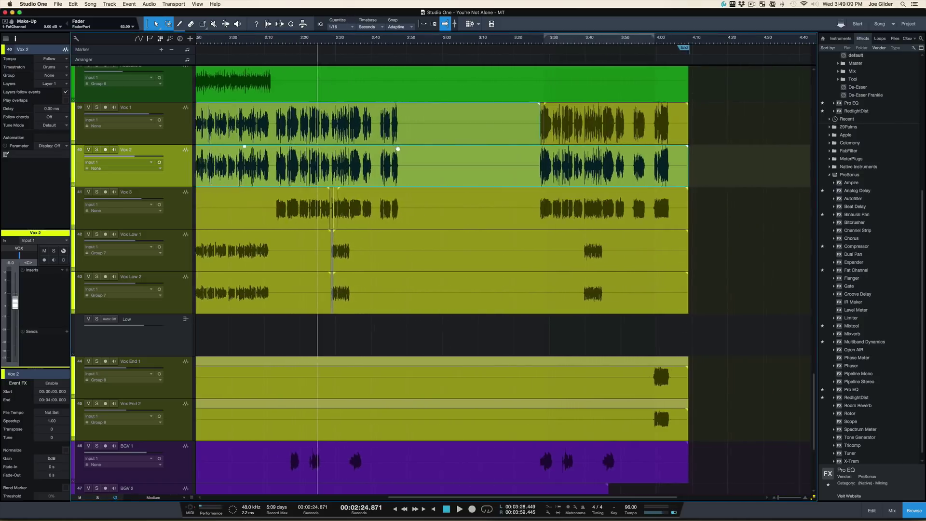
Switch to the TextEdit notes, delete the finished vocal timing item from the earbud list, and return to Studio One.
{"action": "key", "text": "super+Tab"}
{"action": "key", "text": "BackSpace"}
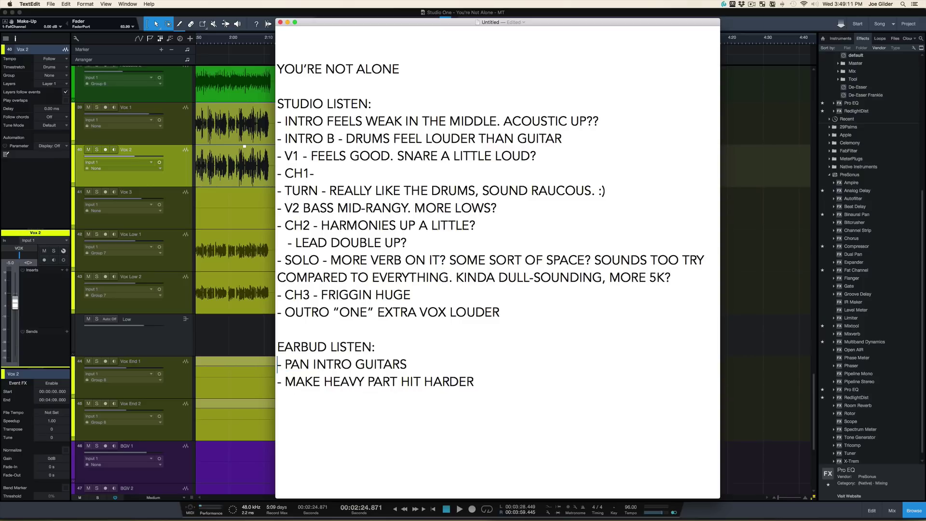
{"action": "triple_click", "coordinate": [365, 361]}
{"action": "key", "text": "super+Tab"}
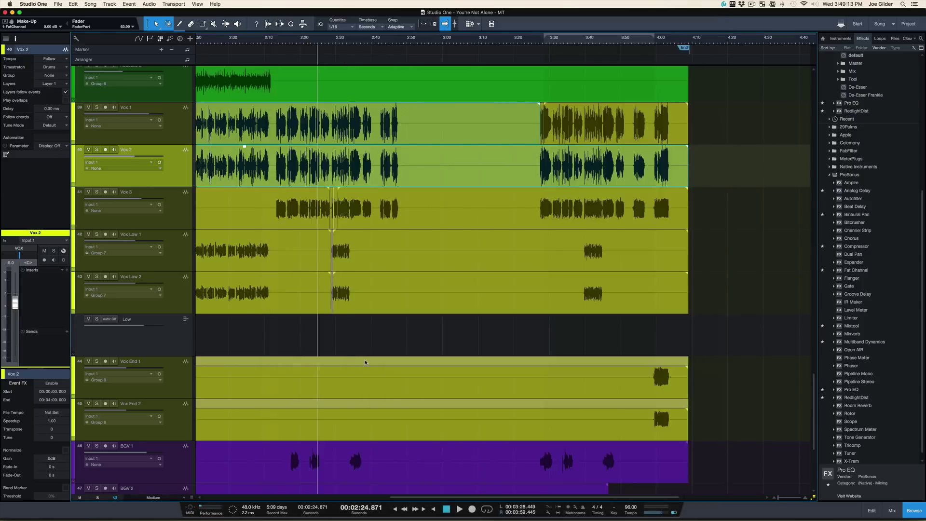
Play the intro from the song start and briefly solo the EG 2 and EG 4 guitar tracks.
{"action": "scroll", "coordinate": [372, 321], "scroll_direction": "left", "scroll_amount": 10}
{"action": "scroll", "coordinate": [217, 116], "scroll_direction": "up", "scroll_amount": 8}
{"action": "key", "text": "Home"}
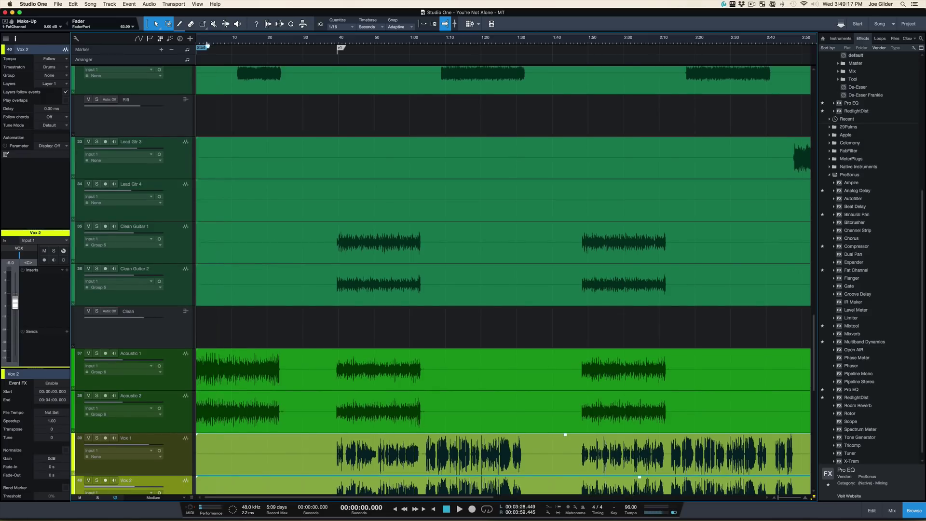
{"action": "left_click_drag", "start_coordinate": [207, 45], "coordinate": [222, 96]}
{"action": "scroll", "coordinate": [222, 95], "scroll_direction": "up", "scroll_amount": 10}
{"action": "key", "text": "space"}
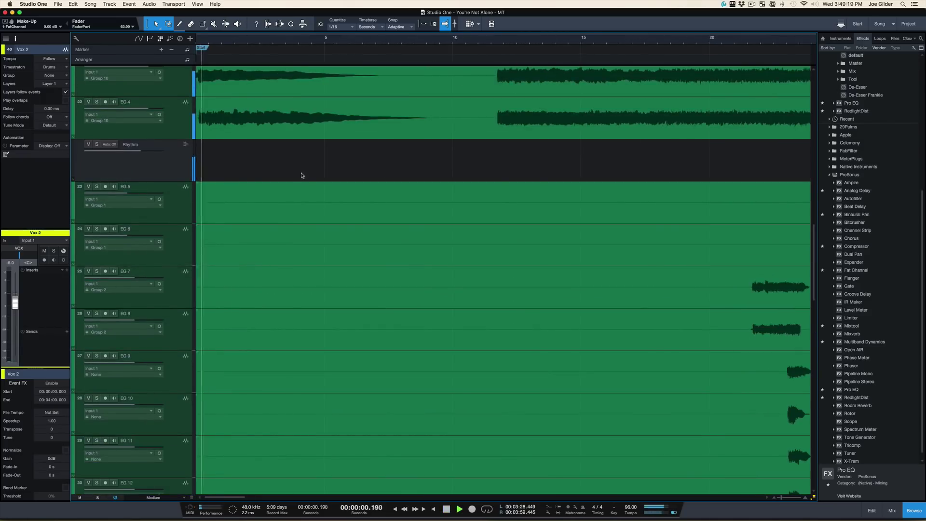
{"action": "left_click", "coordinate": [180, 116]}
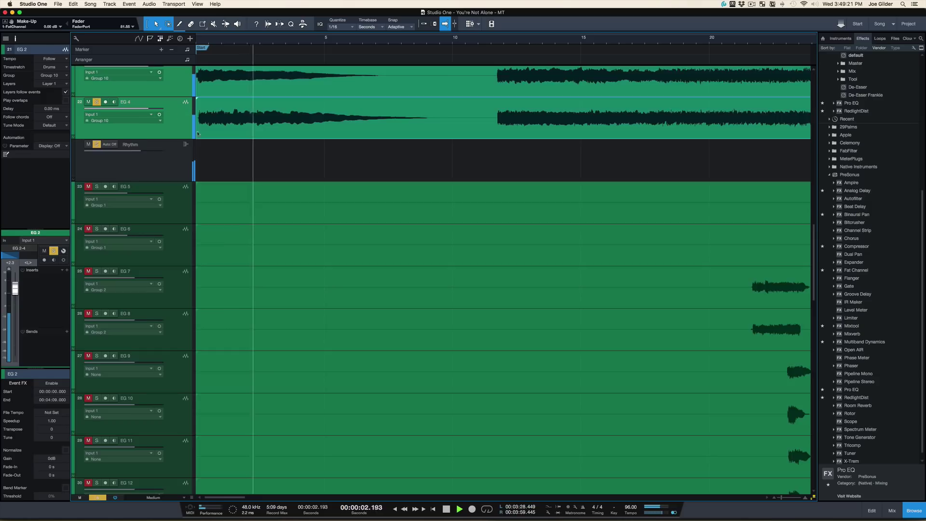
{"action": "scroll", "coordinate": [259, 196], "scroll_direction": "up", "scroll_amount": 8}
{"action": "scroll", "coordinate": [258, 197], "scroll_direction": "up", "scroll_amount": 8}
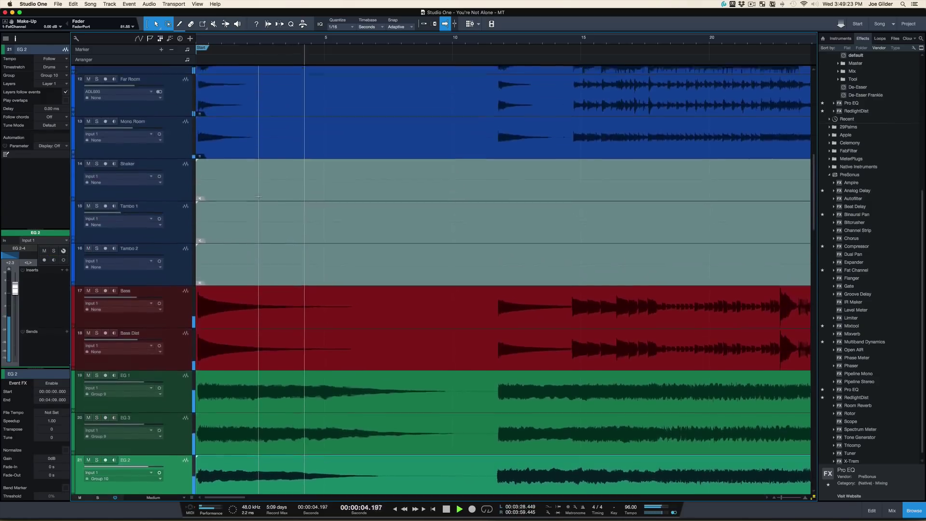
Solo Acoustic 1 and Acoustic 2 during the intro, raise their volume to -8.7 dB, and check them in the full mix.
{"action": "scroll", "coordinate": [258, 196], "scroll_direction": "down", "scroll_amount": 20}
{"action": "scroll", "coordinate": [258, 196], "scroll_direction": "down", "scroll_amount": 1}
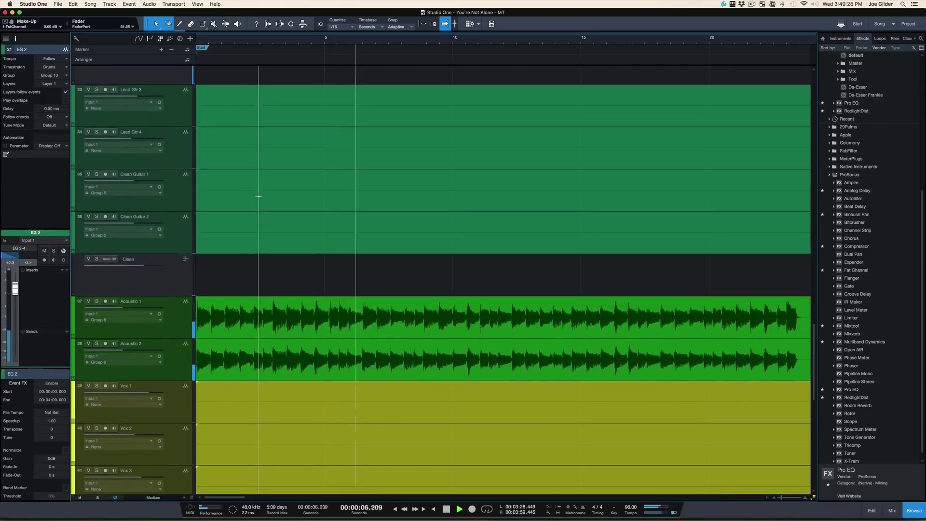
{"action": "left_click", "coordinate": [173, 327]}
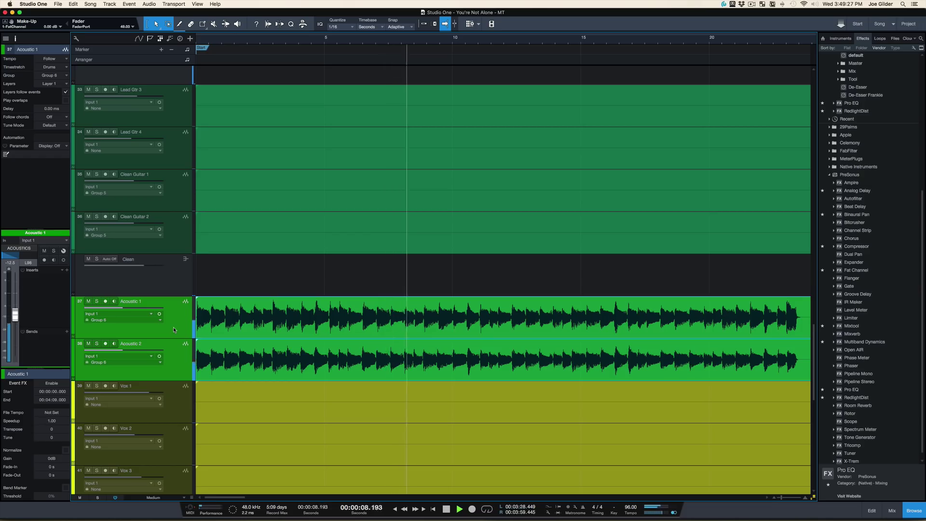
{"action": "key", "text": "s"}
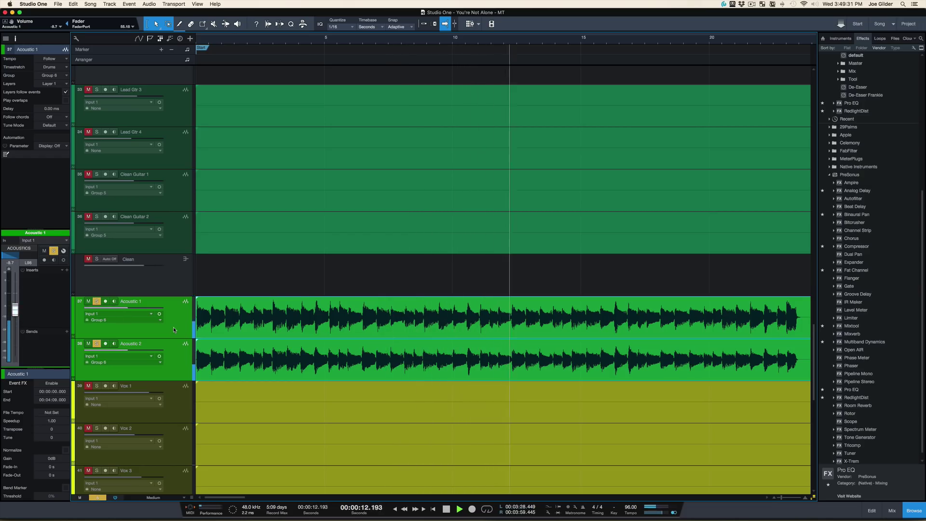
{"action": "key", "text": "s"}
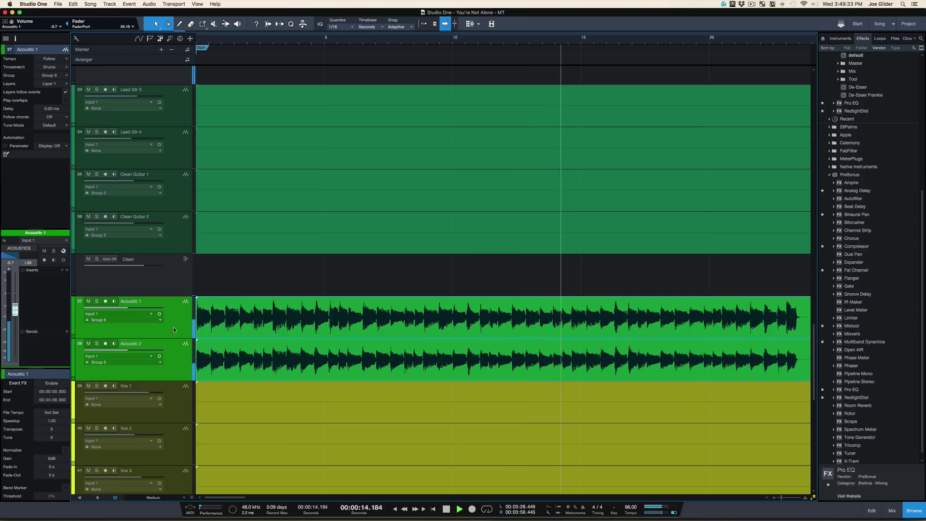
{"action": "key", "text": "space"}
{"action": "scroll", "coordinate": [314, 331], "scroll_direction": "down", "scroll_amount": 10}
{"action": "scroll", "coordinate": [315, 331], "scroll_direction": "down", "scroll_amount": 3}
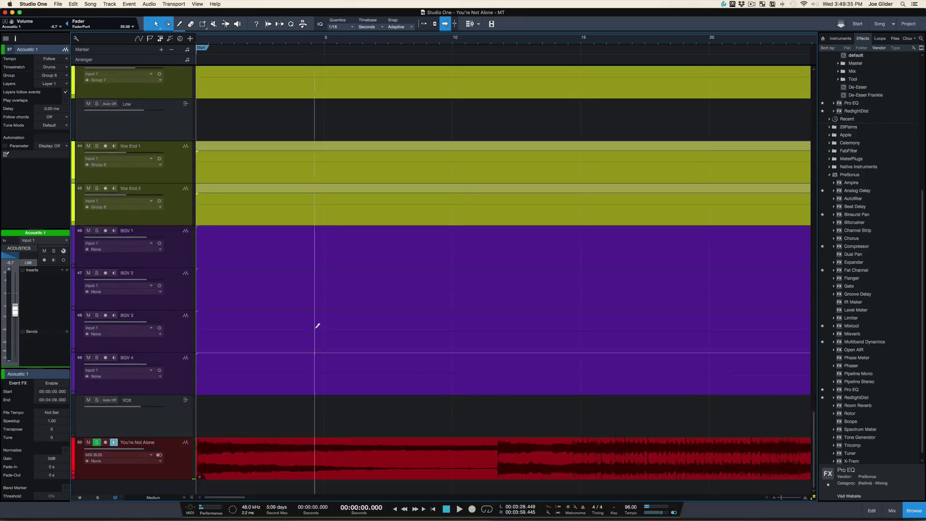
Play the intro from the song start and compare Lead Gtr 1 soloed against the full mix.
{"action": "key", "text": "shift+w"}
{"action": "scroll", "coordinate": [315, 331], "scroll_direction": "up", "scroll_amount": 6}
{"action": "key", "text": "shift+w"}
{"action": "scroll", "coordinate": [468, 232], "scroll_direction": "up", "scroll_amount": 4}
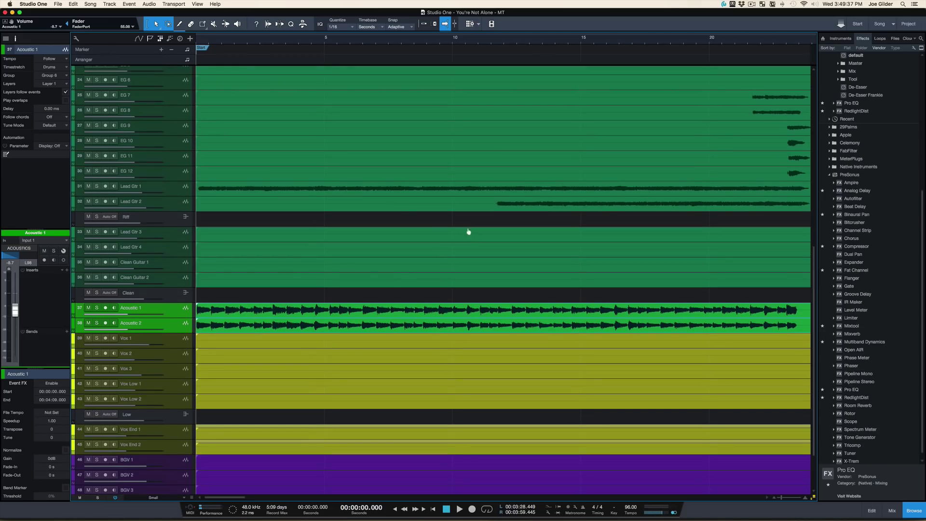
{"action": "left_click", "coordinate": [209, 192]}
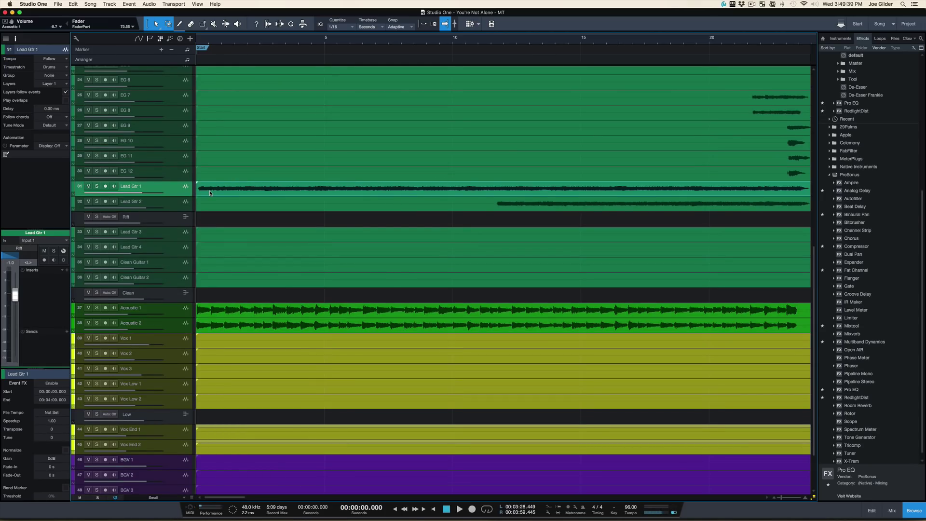
{"action": "key", "text": "space"}
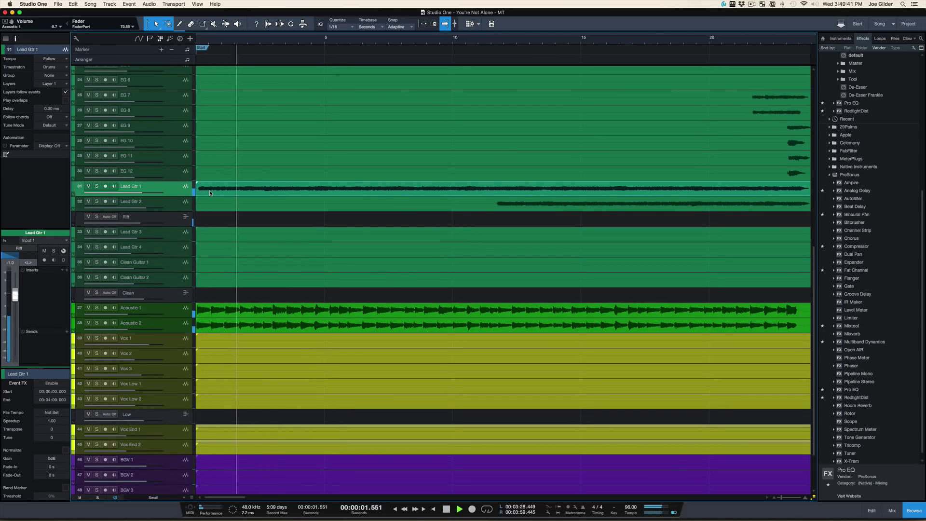
{"action": "key", "text": "s"}
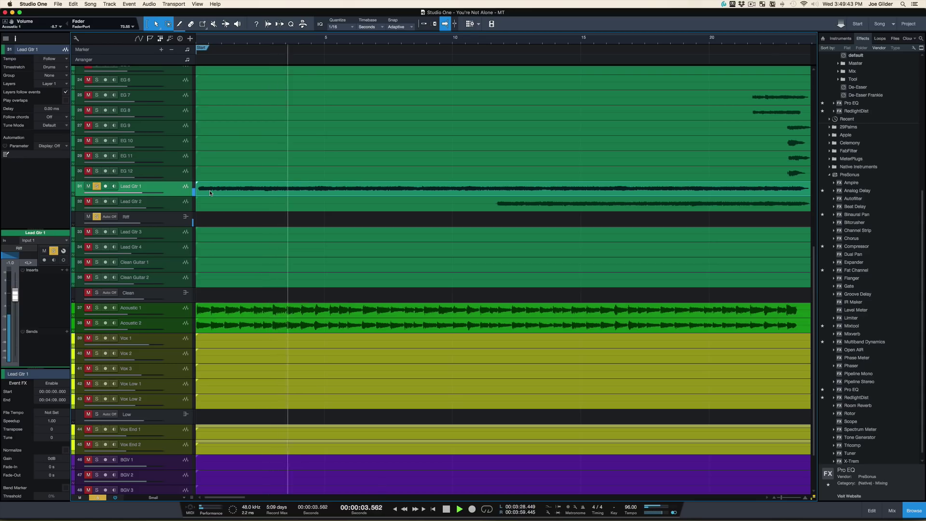
{"action": "key", "text": "s"}
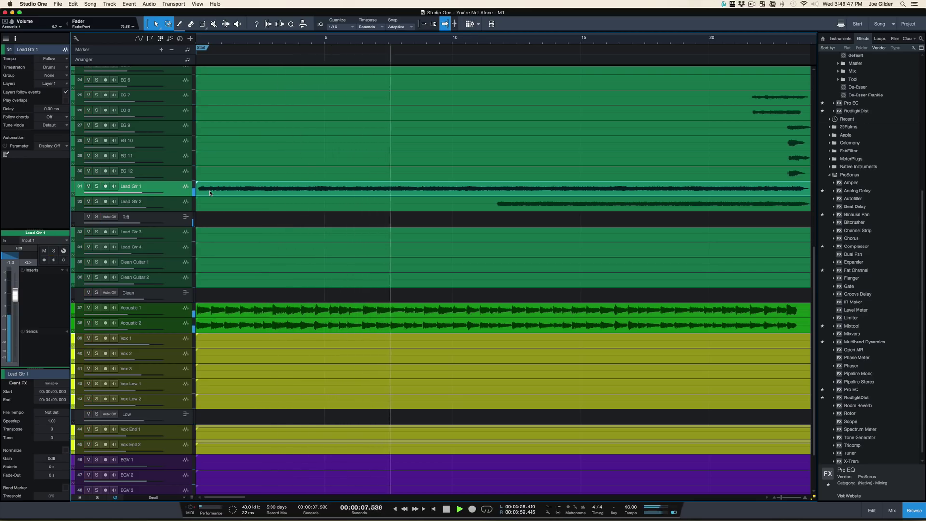
{"action": "key", "text": "space"}
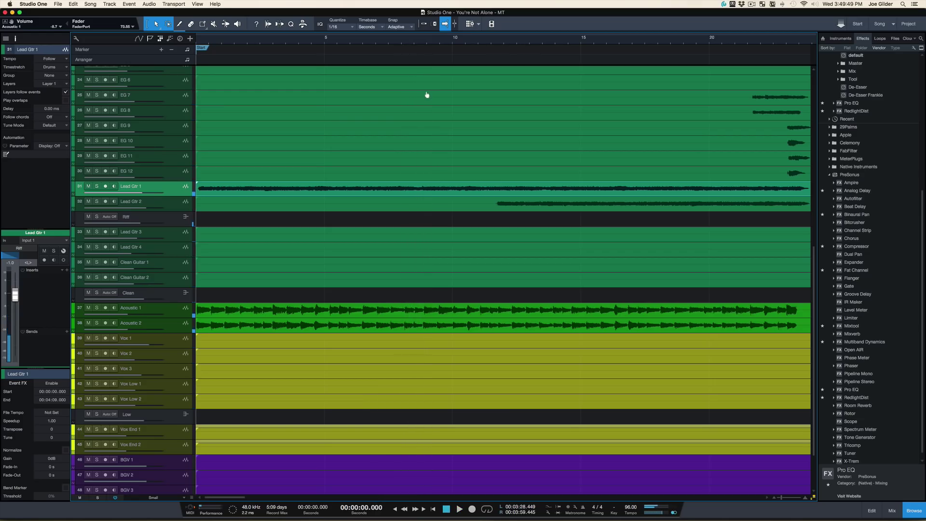
Solo Lead Gtr 1 and Lead Gtr 2 and play them from about 11.5 seconds, just before the second guitar enters.
{"action": "left_click", "coordinate": [491, 46]}
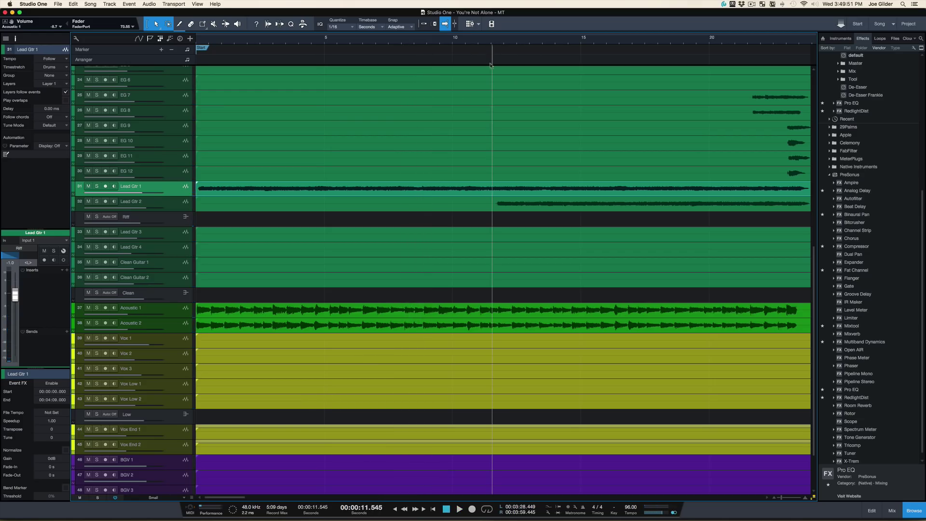
{"action": "left_click", "coordinate": [176, 208], "text": "shift"}
{"action": "key", "text": "s"}
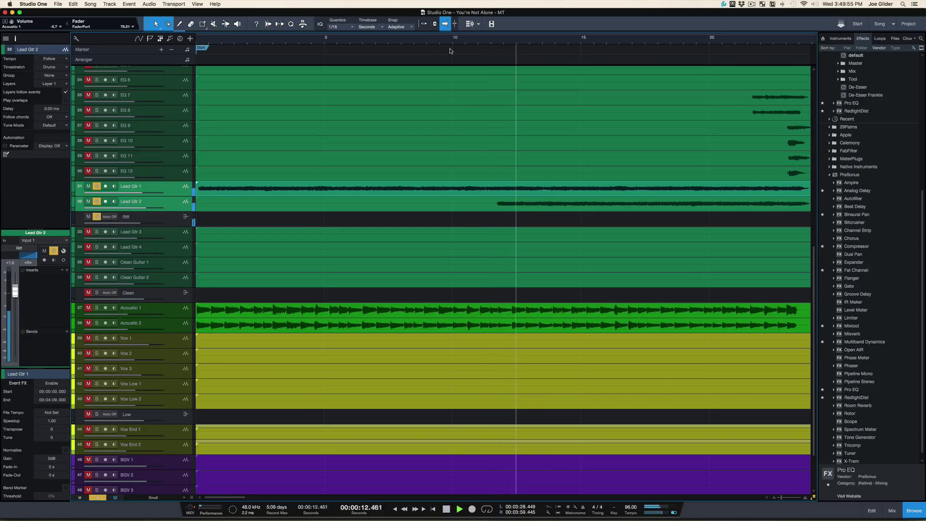
{"action": "mouse_move", "coordinate": [444, 39]}
{"action": "left_mouse_down"}
{"action": "mouse_move", "coordinate": [445, 30]}
{"action": "mouse_move", "coordinate": [444, 41]}
{"action": "left_mouse_up"}
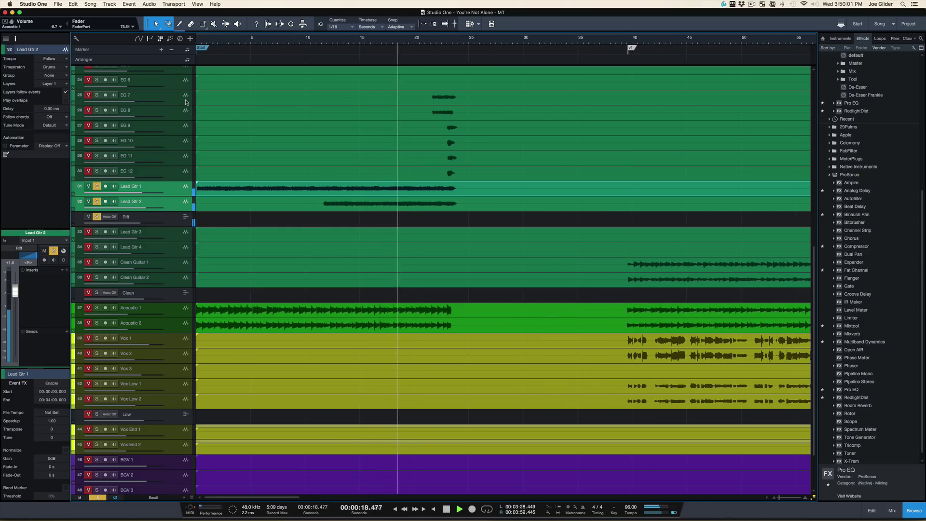
{"action": "key", "text": "space"}
Add pan automation to Lead Gtr 1, keeping it centred until Lead Gtr 2 enters and jumping to hard left there.
{"action": "left_click_drag", "start_coordinate": [330, 41], "coordinate": [304, 78]}
{"action": "key", "text": "shift+e"}
{"action": "key", "text": "shift+e"}
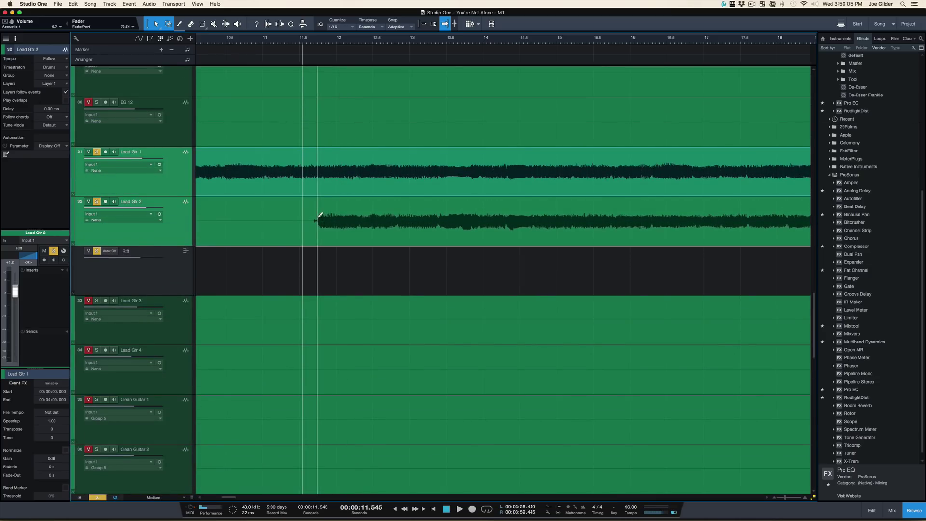
{"action": "left_click", "coordinate": [184, 177]}
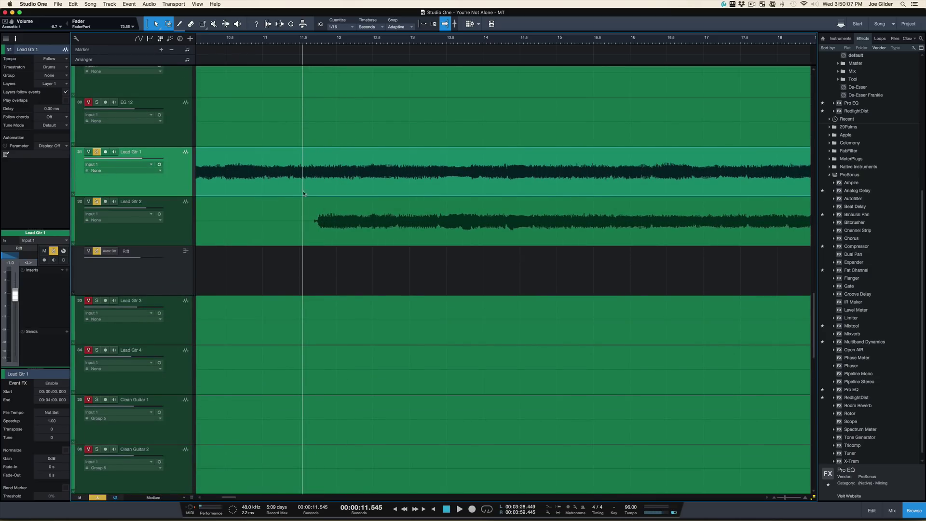
{"action": "key", "text": "a"}
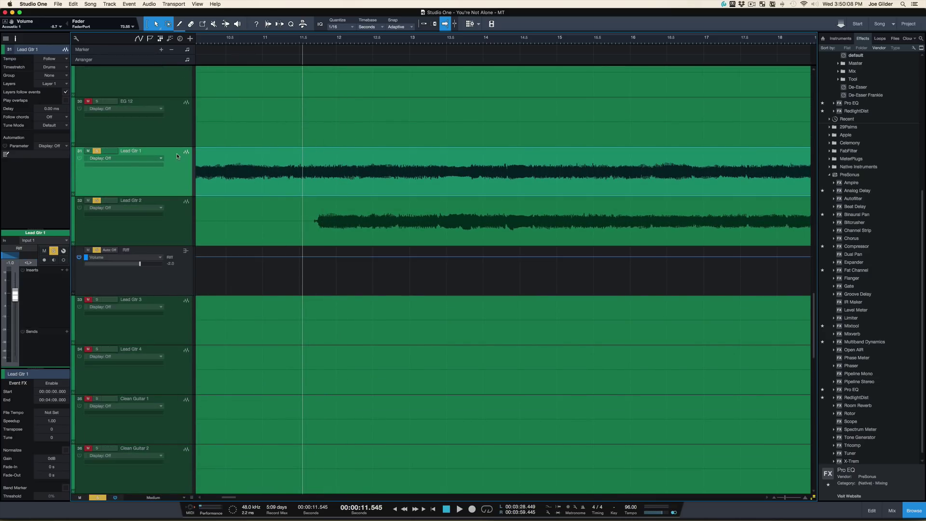
{"action": "left_click", "coordinate": [123, 158]}
{"action": "left_click", "coordinate": [131, 183]}
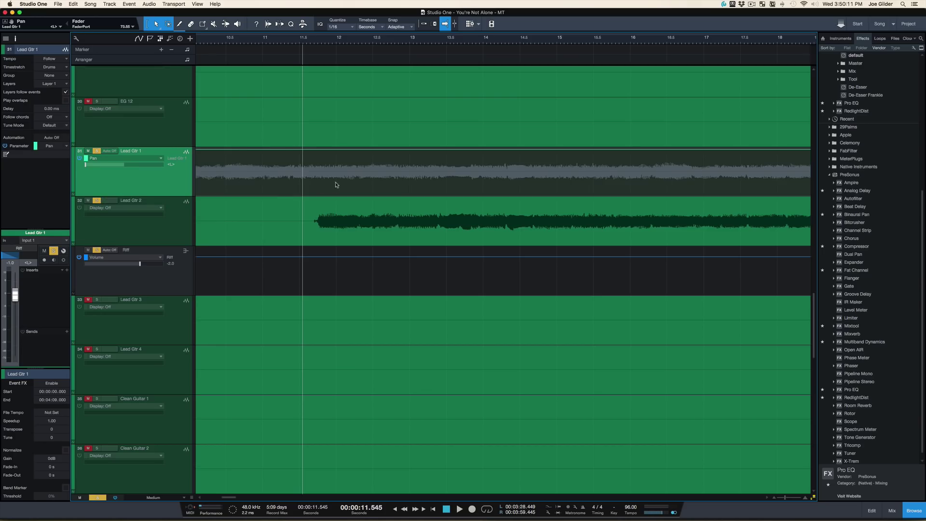
{"action": "left_click", "coordinate": [318, 149]}
{"action": "left_click_drag", "start_coordinate": [304, 161], "coordinate": [320, 177]}
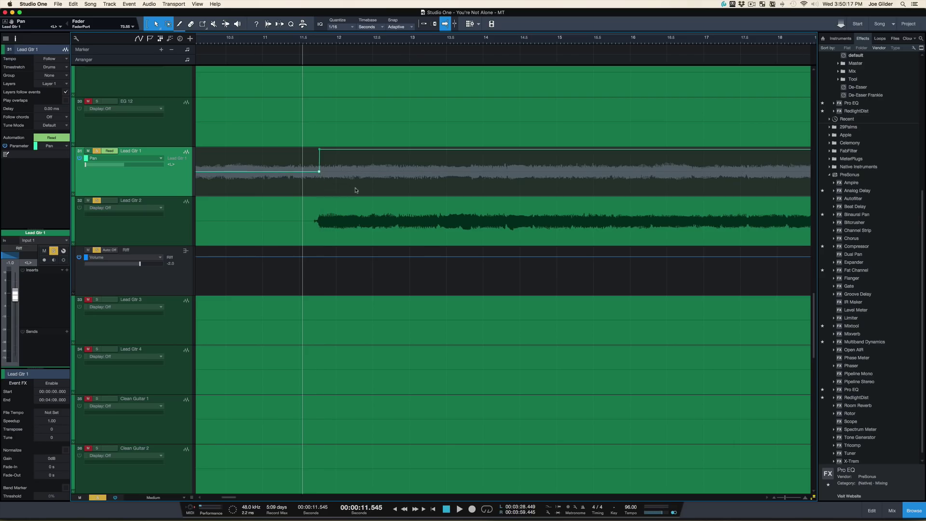
Clear all solos and play the intro from the song start to check the Lead Gtr 1 pan change.
{"action": "key", "text": "Home"}
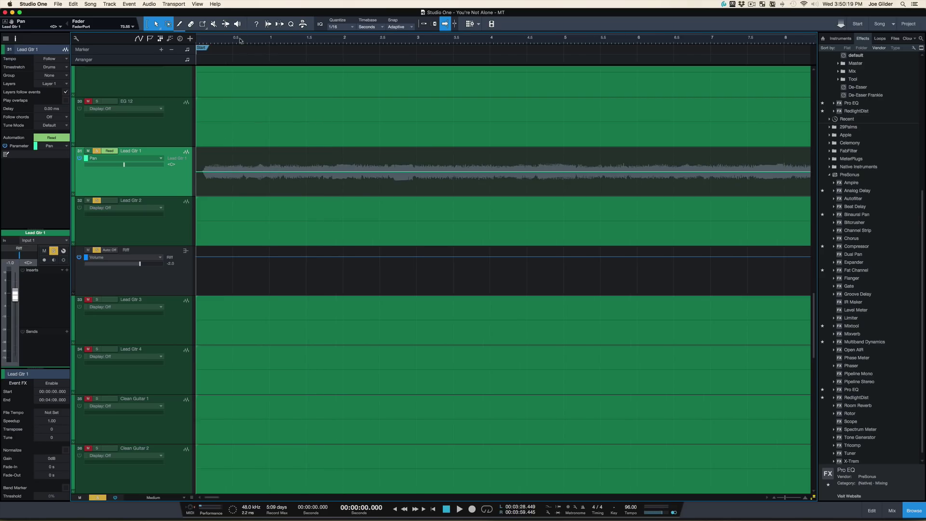
{"action": "left_click_drag", "start_coordinate": [240, 40], "coordinate": [239, 6]}
{"action": "key", "text": "shift+s"}
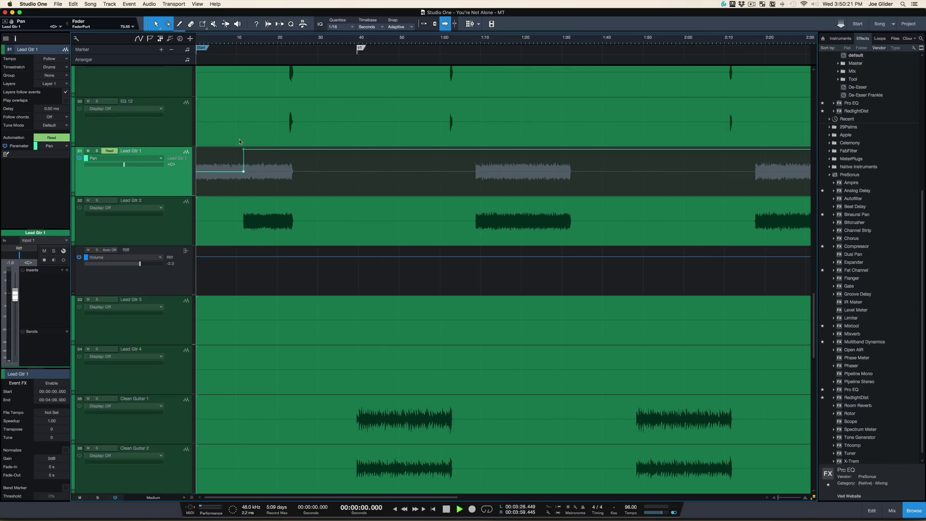
{"action": "key", "text": "space"}
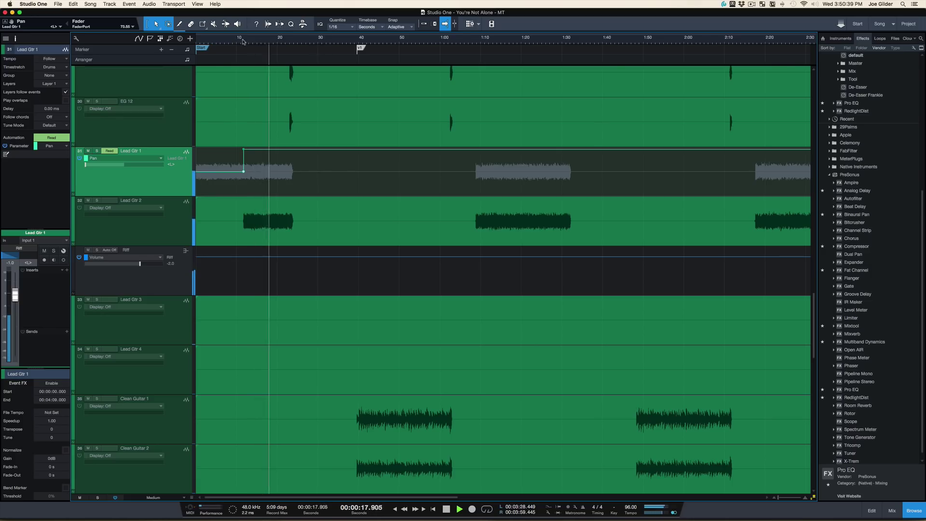
{"action": "left_click_drag", "start_coordinate": [243, 41], "coordinate": [245, 38]}
{"action": "scroll", "coordinate": [249, 154], "scroll_direction": "up", "scroll_amount": 15}
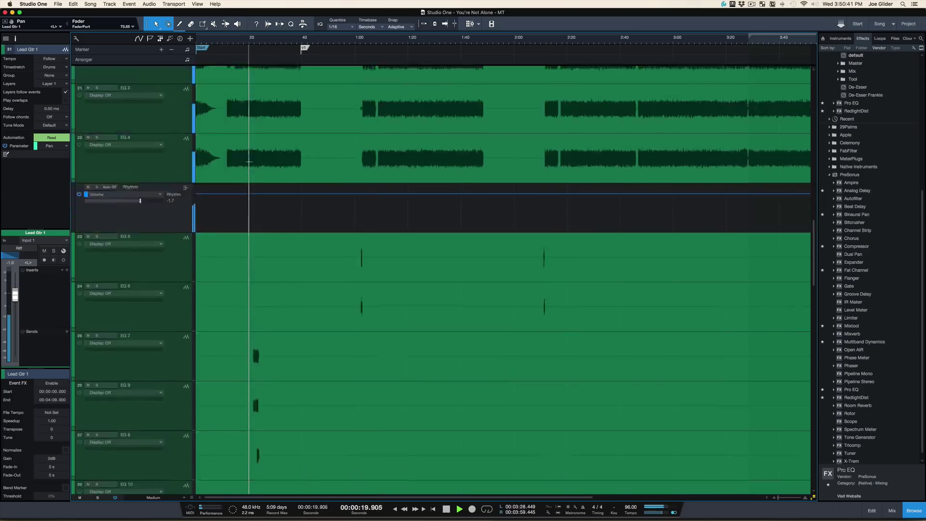
{"action": "key", "text": "space"}
Switch to the TextEdit notes, delete "PAN INTRO GUITARS", select "MAKE HEAVY PART HIT HARDER", and return to Studio One.
{"action": "key", "text": "super+Tab"}
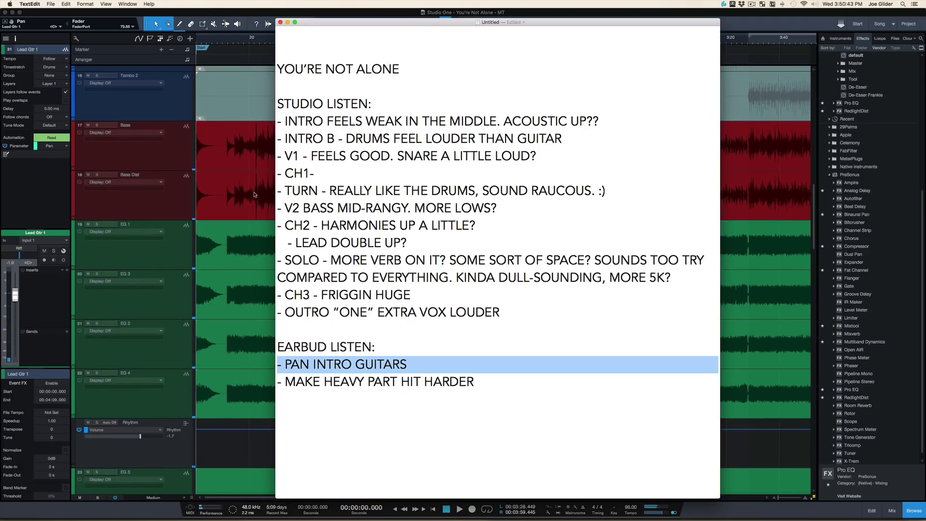
{"action": "key", "text": "BackSpace"}
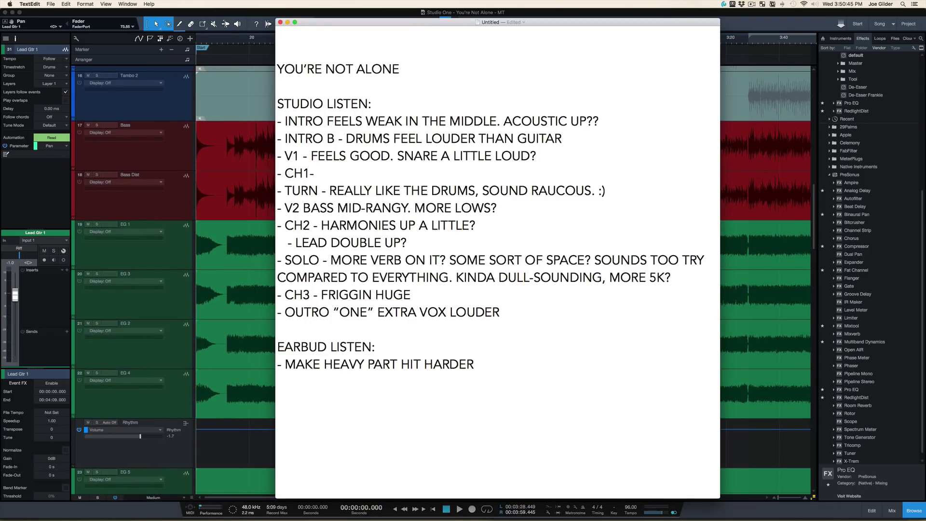
{"action": "triple_click", "coordinate": [324, 365]}
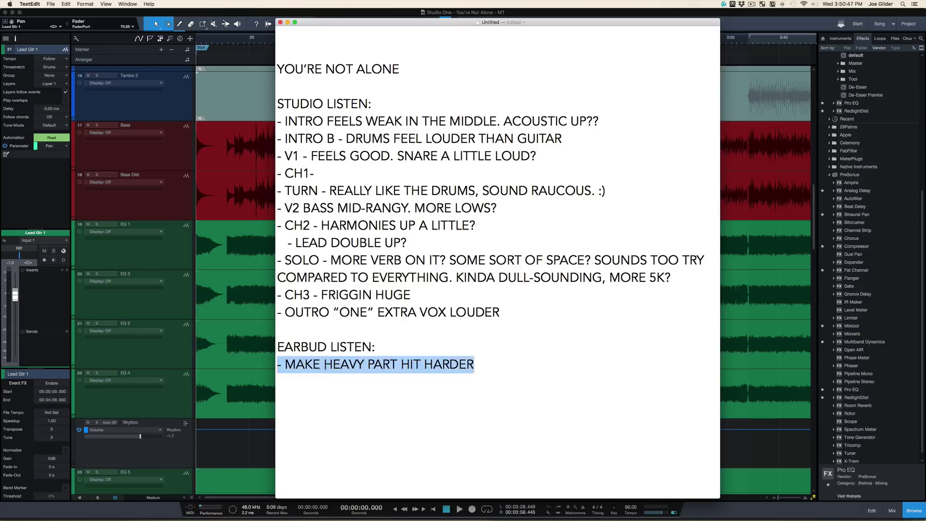
{"action": "key", "text": "super+Tab"}
Play the intro from about 16 seconds up to the EG 7 and EG 8 entrance, and hide the track automation.
{"action": "scroll", "coordinate": [268, 249], "scroll_direction": "down", "scroll_amount": 12}
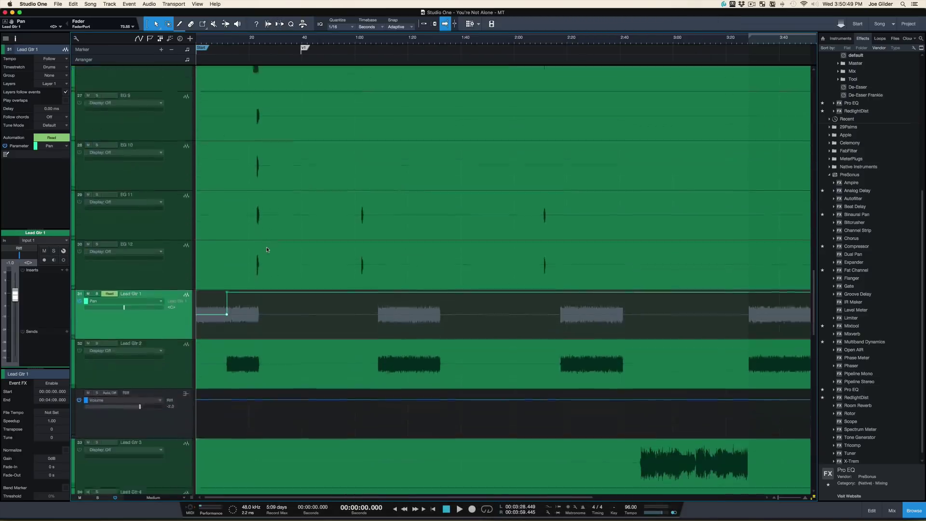
{"action": "key", "text": "F3"}
{"action": "key", "text": "F3"}
{"action": "scroll", "coordinate": [281, 167], "scroll_direction": "up", "scroll_amount": 10}
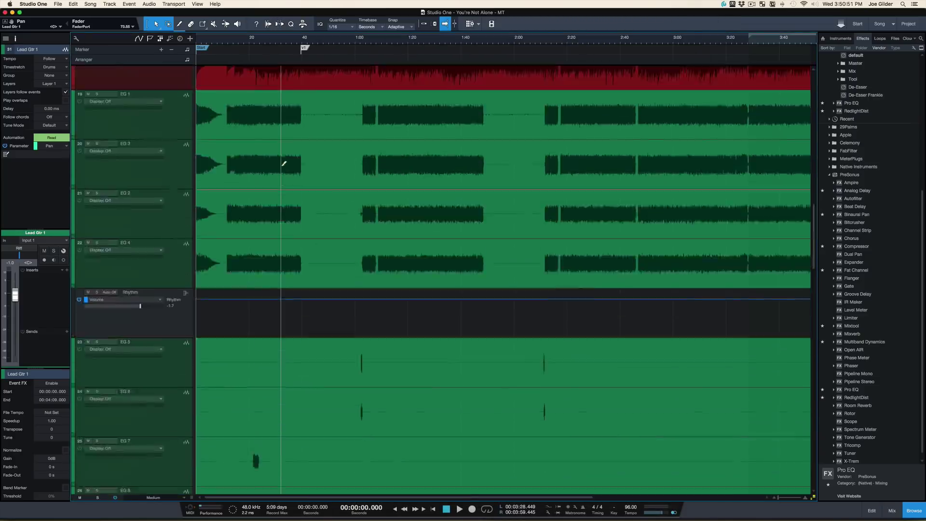
{"action": "key", "text": "shift+w"}
{"action": "left_click_drag", "start_coordinate": [250, 41], "coordinate": [249, 61]}
{"action": "scroll", "coordinate": [257, 72], "scroll_direction": "left", "scroll_amount": 8}
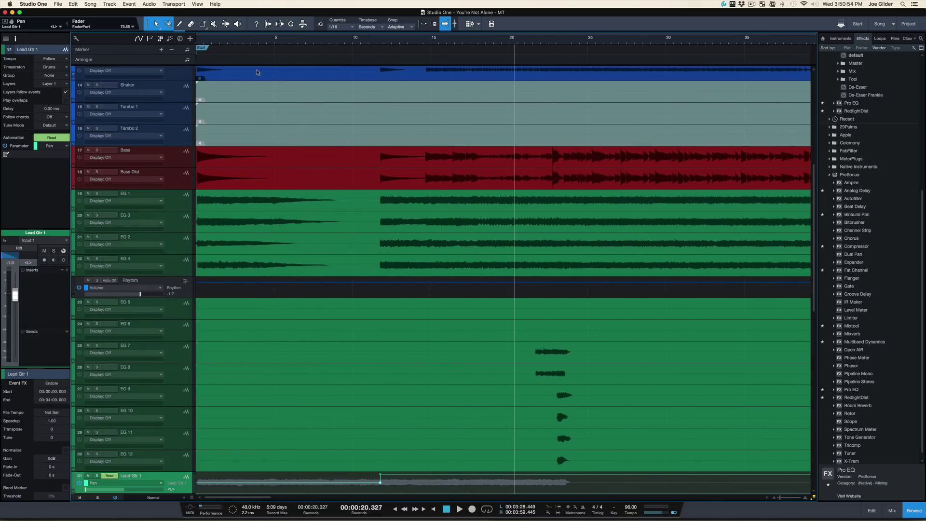
{"action": "left_click", "coordinate": [450, 46]}
{"action": "key", "text": "space"}
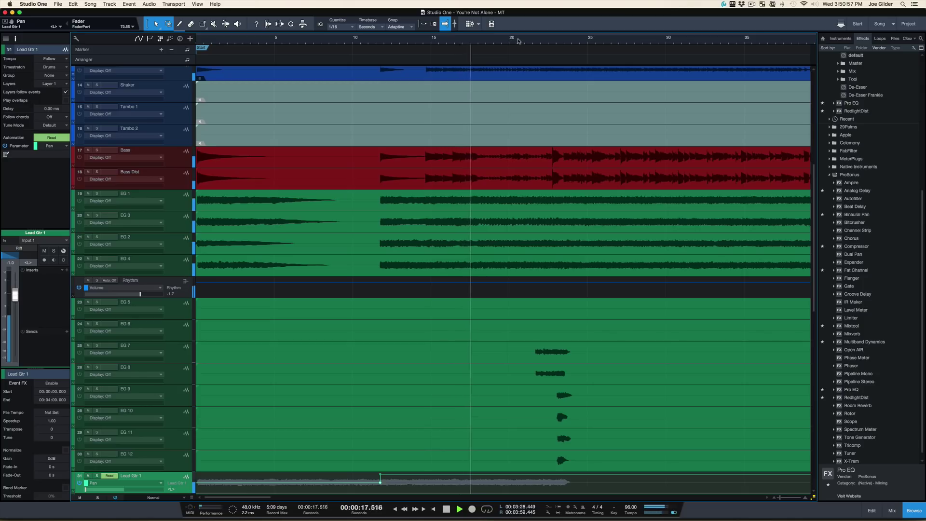
{"action": "scroll", "coordinate": [513, 150], "scroll_direction": "right", "scroll_amount": 3}
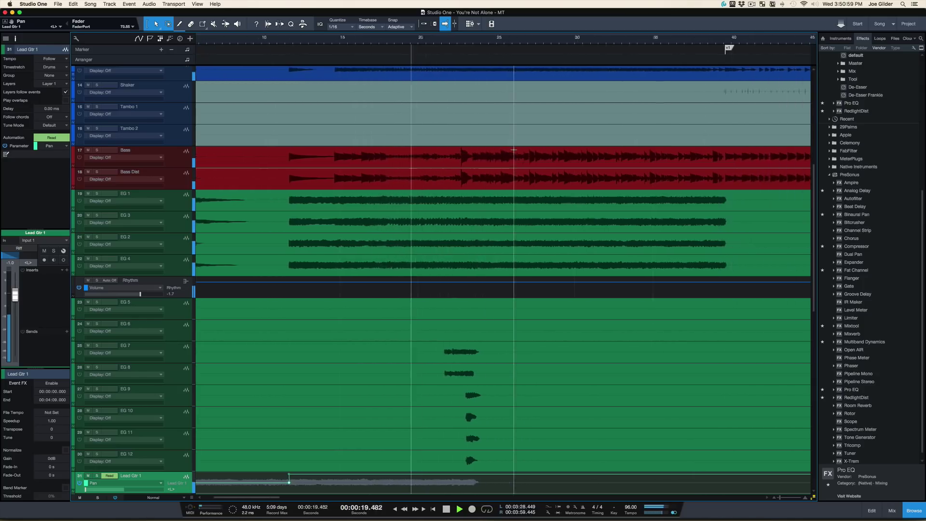
{"action": "scroll", "coordinate": [513, 150], "scroll_direction": "right", "scroll_amount": 3}
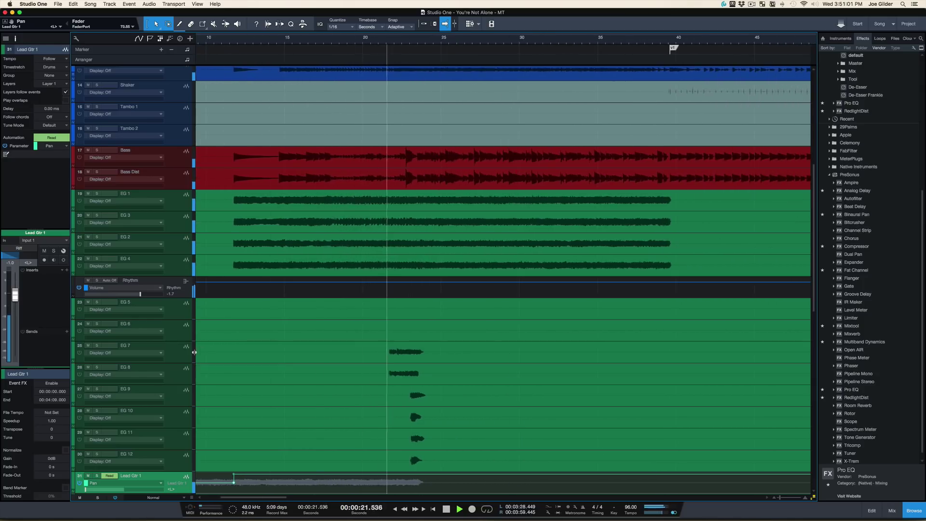
{"action": "key", "text": "a"}
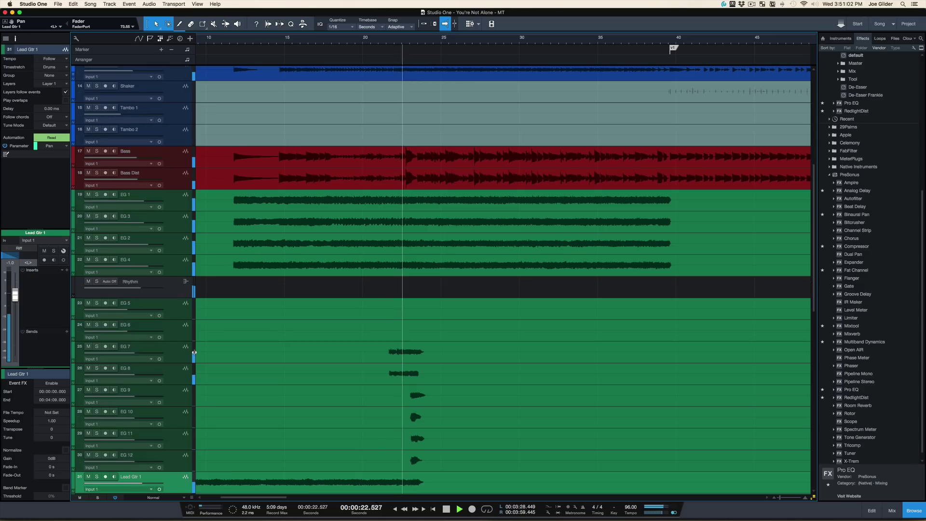
{"action": "key", "text": "space"}
Solo EG 7 and EG 8 around 22 seconds, then raise their volume to about -1.6 dB within the full mix.
{"action": "left_click", "coordinate": [261, 355]}
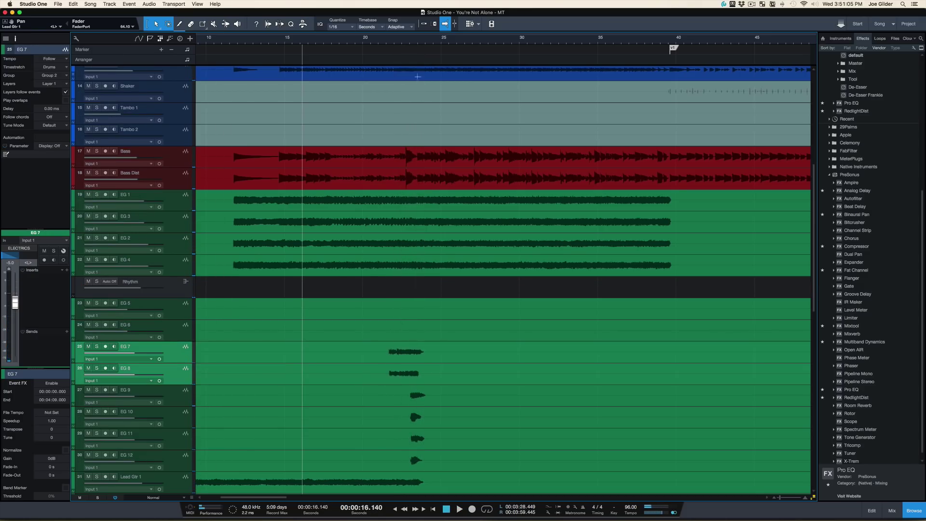
{"action": "left_click", "coordinate": [392, 44]}
{"action": "key", "text": "space"}
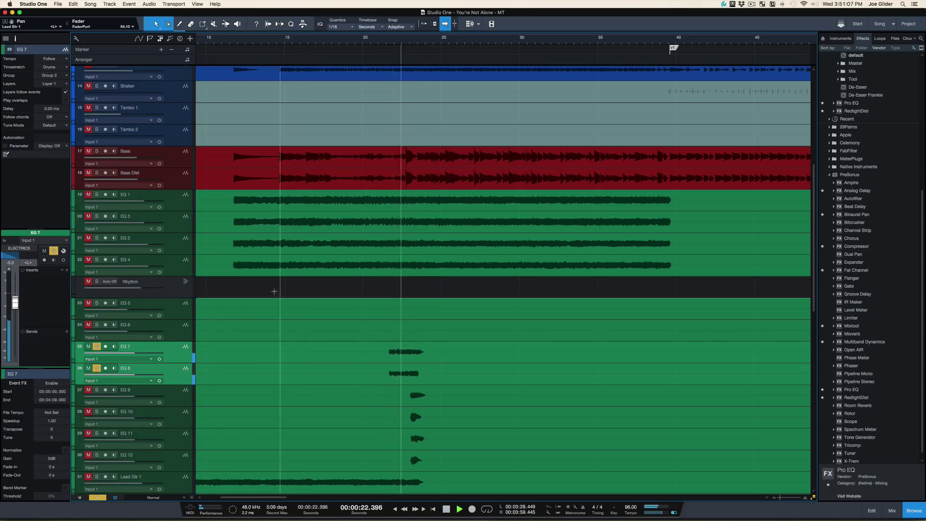
{"action": "key", "text": "space"}
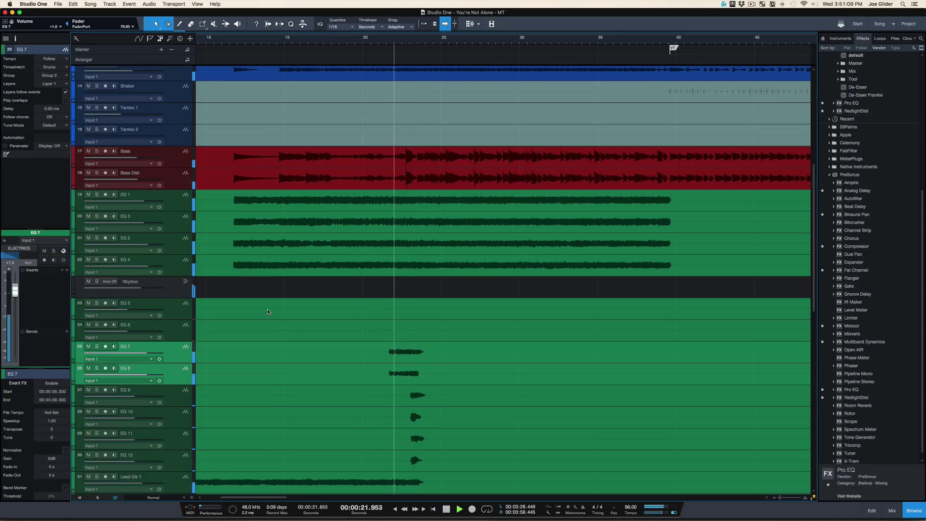
{"action": "key", "text": "space"}
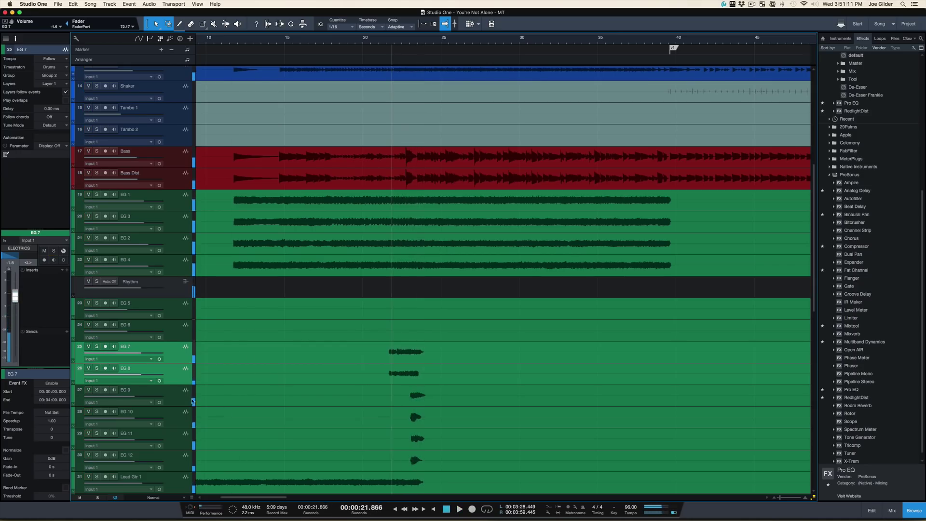
Solo EG 9 through EG 12, raise their volume to about -2.4 dB, and check them in the full mix.
{"action": "left_click_drag", "start_coordinate": [186, 400], "coordinate": [189, 463]}
{"action": "key", "text": "s"}
{"action": "key", "text": "space"}
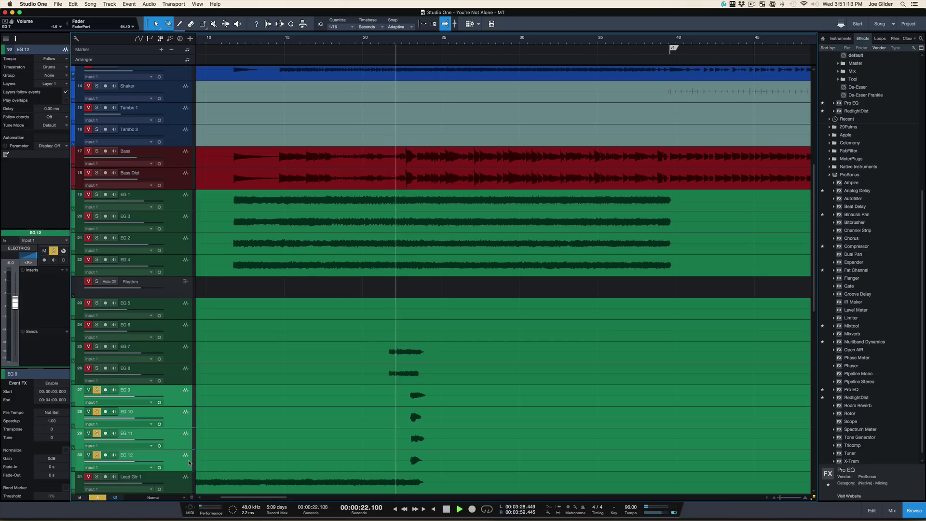
{"action": "key", "text": "space"}
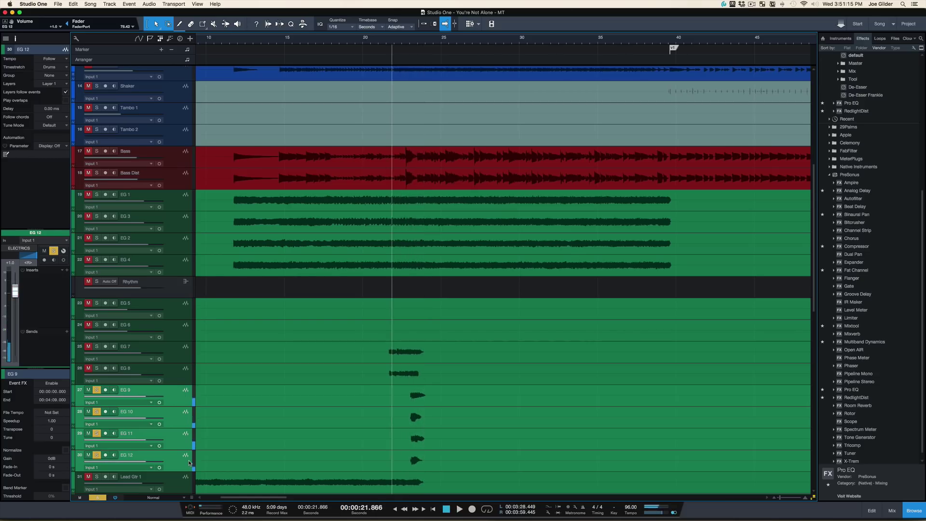
{"action": "key", "text": "s"}
{"action": "key", "text": "space"}
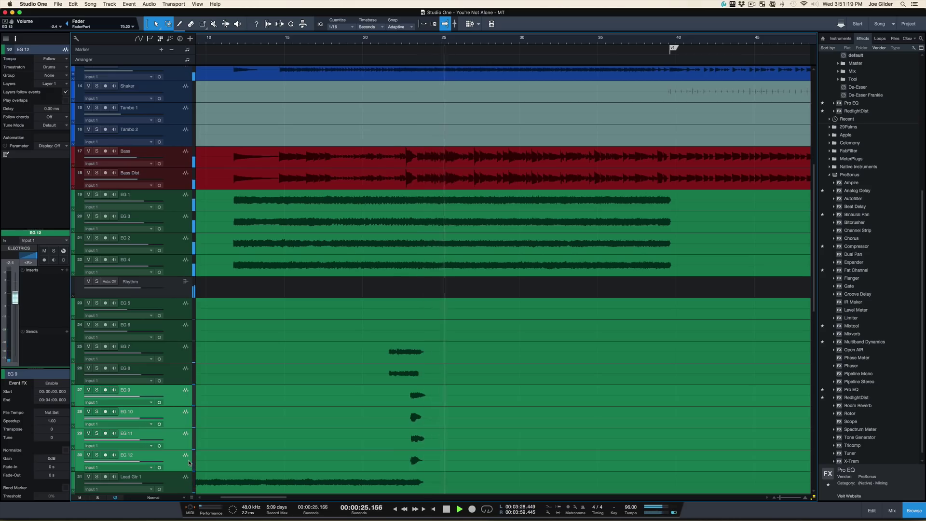
Replay the EG 9 to EG 12 entrance from about 22 seconds and lower their volume to about -2.7 dB.
{"action": "key", "text": "space"}
{"action": "key", "text": "space"}
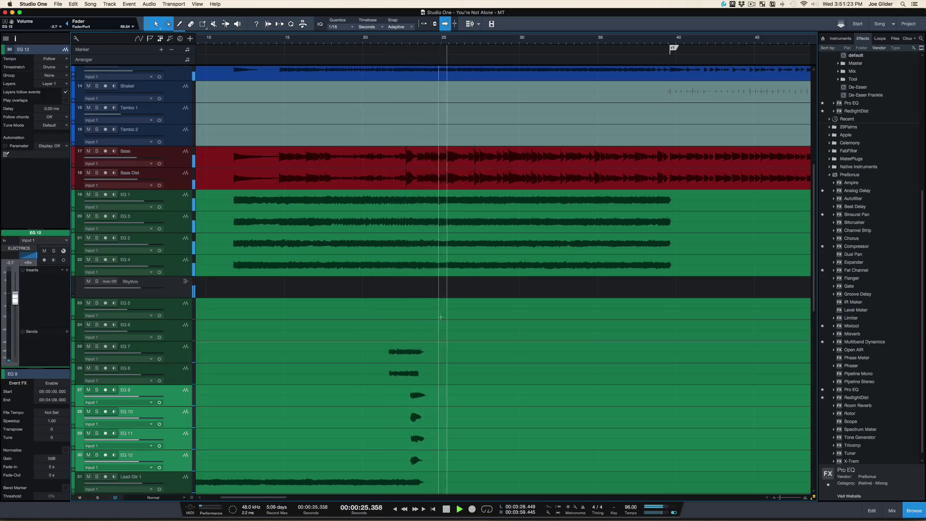
{"action": "key", "text": "space"}
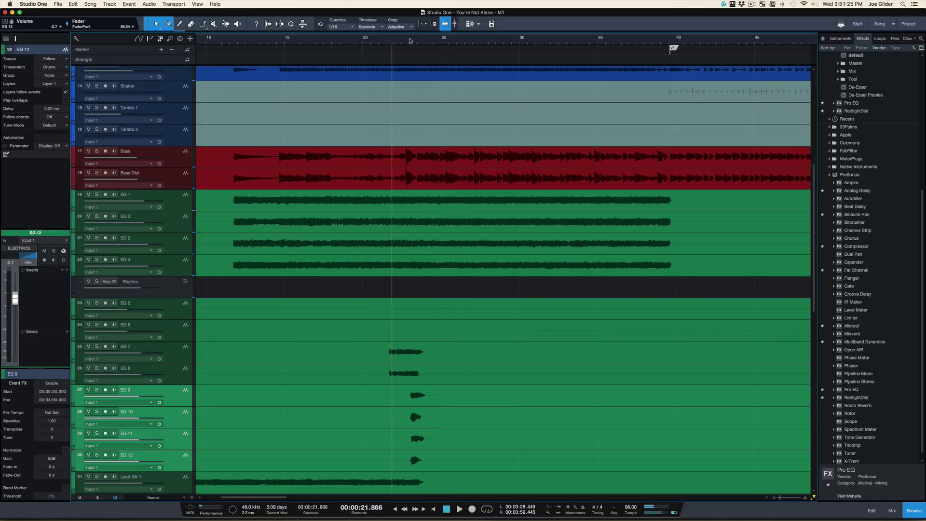
Insert a marker named BIG at about 23.49 seconds, just before the kick hit that starts the heavy part.
{"action": "left_click_drag", "start_coordinate": [415, 41], "coordinate": [415, 63]}
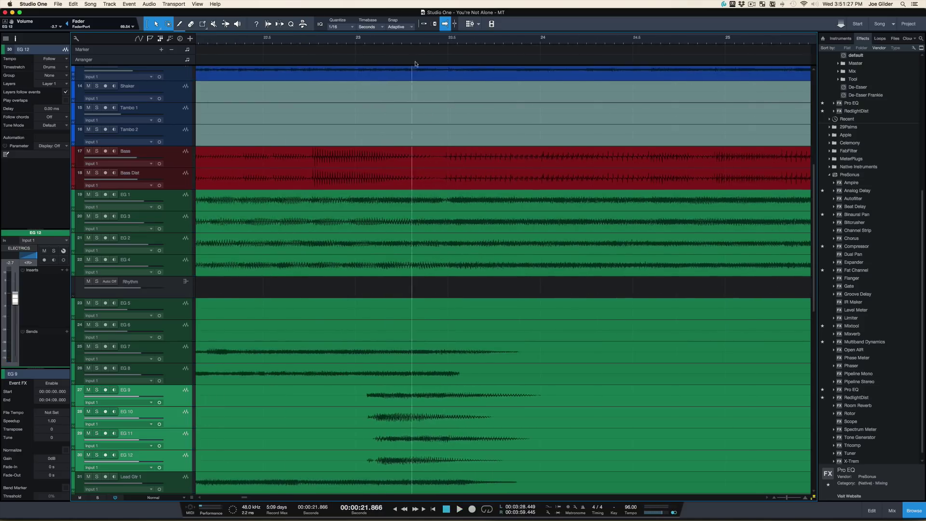
{"action": "left_click", "coordinate": [440, 45]}
{"action": "scroll", "coordinate": [429, 124], "scroll_direction": "up", "scroll_amount": 8}
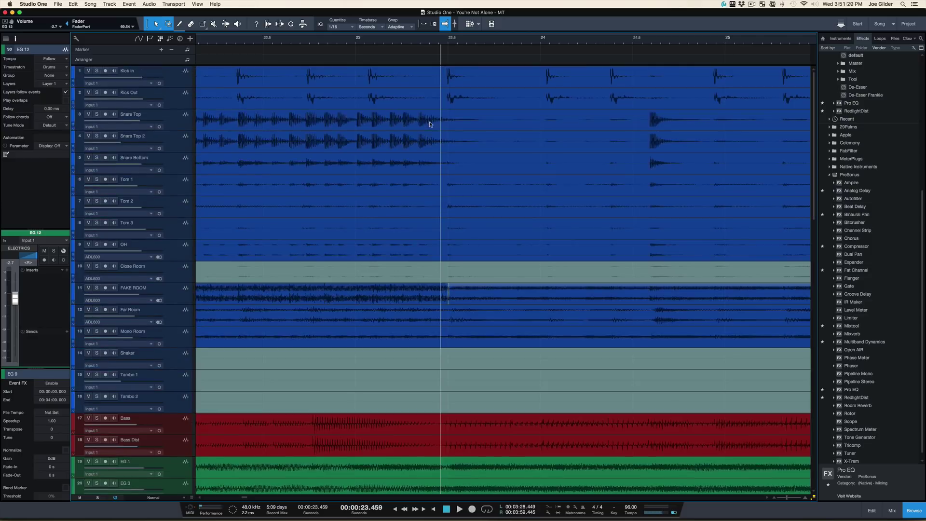
{"action": "left_click_drag", "start_coordinate": [449, 42], "coordinate": [417, 46]}
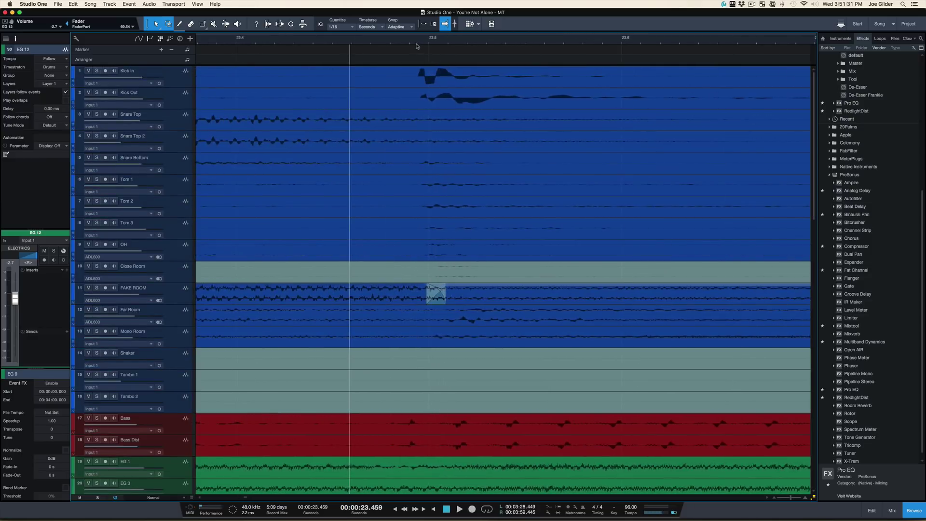
{"action": "left_click", "coordinate": [415, 42]}
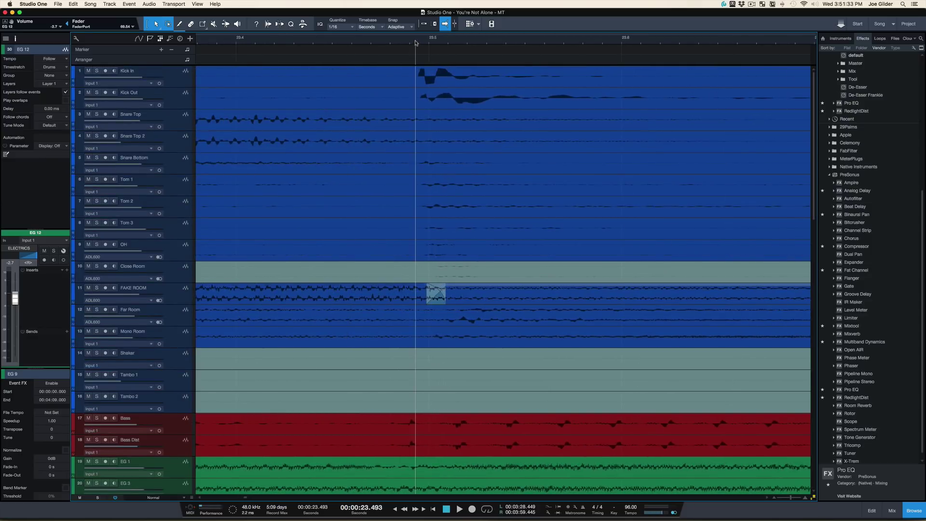
{"action": "key", "text": "alt+Insert"}
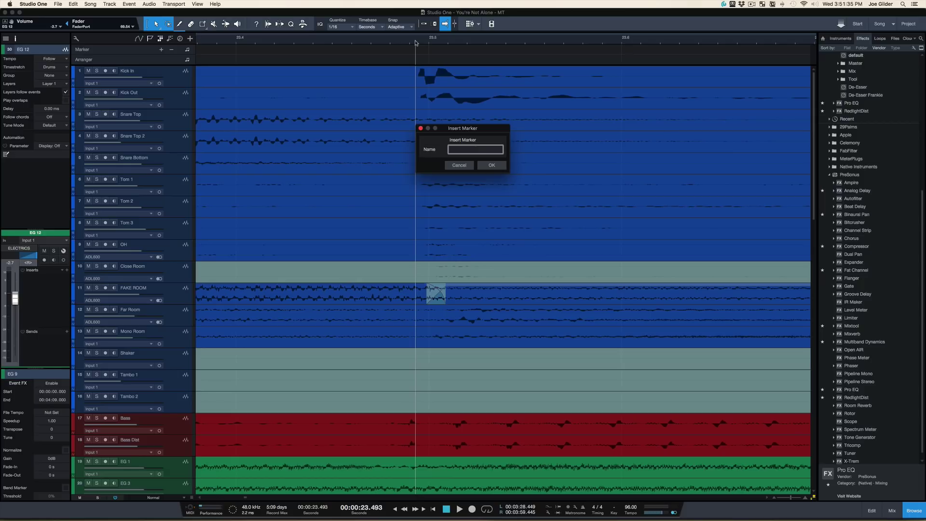
{"action": "key", "text": "Return"}
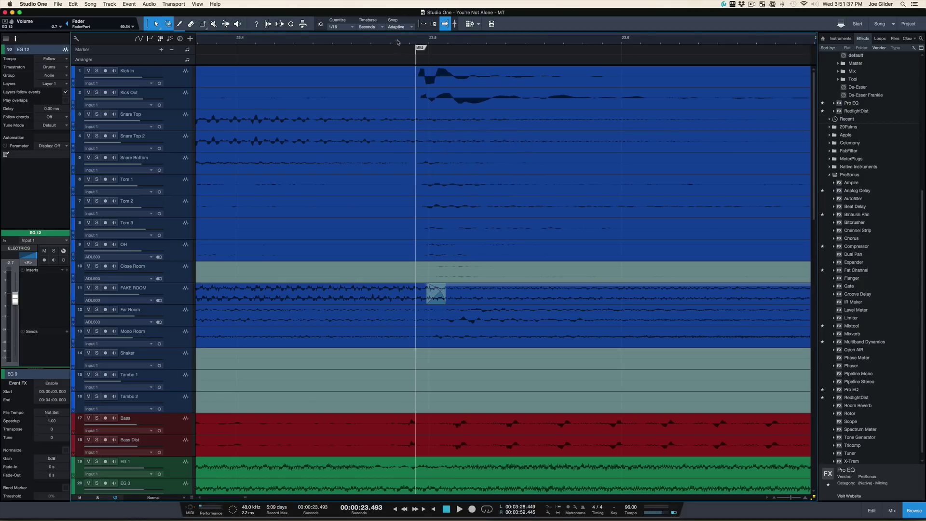
Play the mix from about 17.7 seconds through the BIG marker and into the heavy part to judge the transition.
{"action": "left_click_drag", "start_coordinate": [397, 42], "coordinate": [400, 3]}
{"action": "left_click_drag", "start_coordinate": [394, 41], "coordinate": [391, 27]}
{"action": "left_click", "coordinate": [297, 43]}
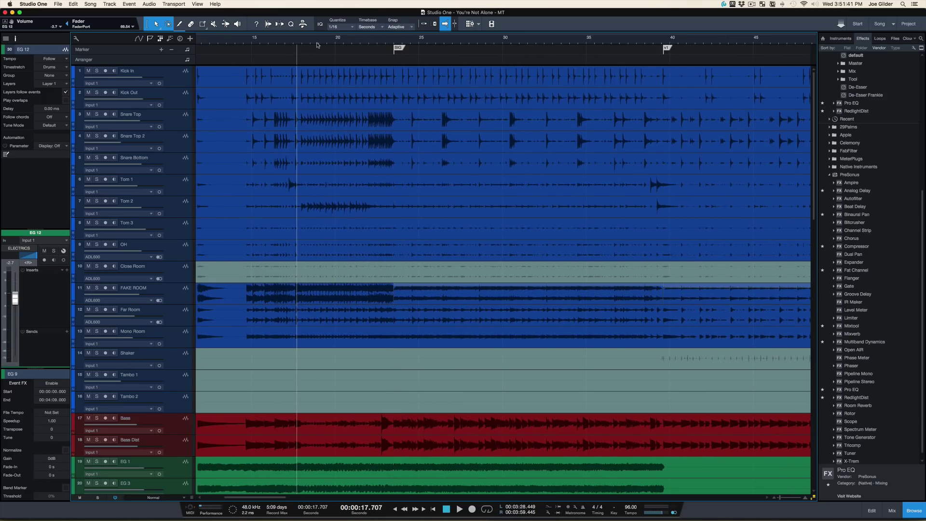
{"action": "key", "text": "space"}
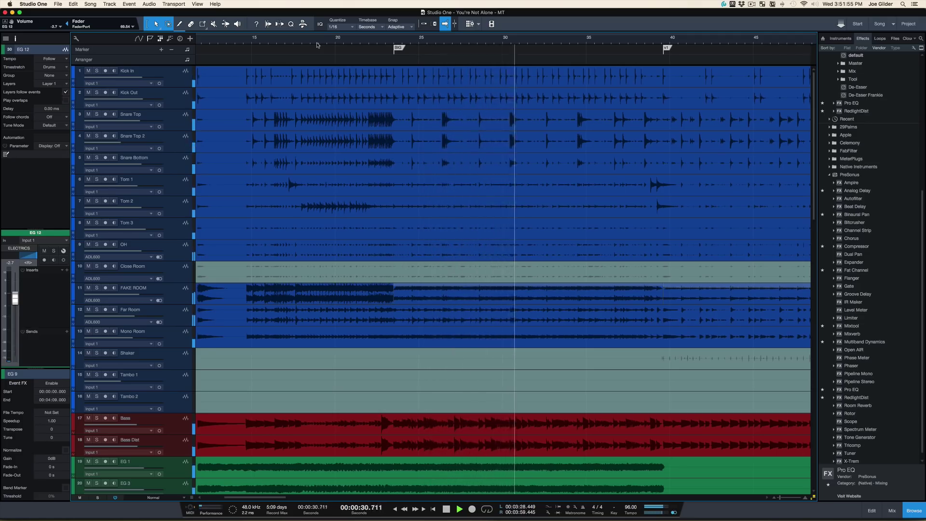
{"action": "scroll", "coordinate": [328, 155], "scroll_direction": "down", "scroll_amount": 5}
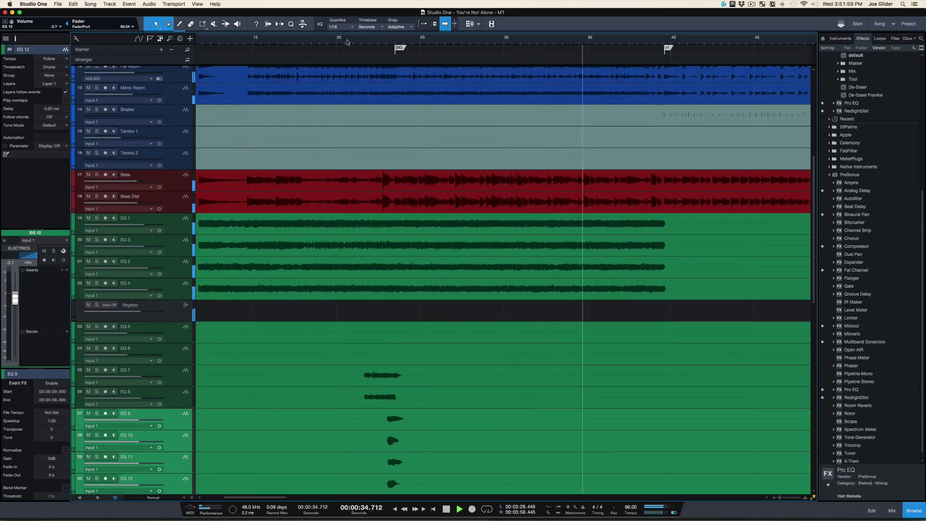
{"action": "left_click_drag", "start_coordinate": [347, 41], "coordinate": [347, 26]}
{"action": "key", "text": "space"}
Select all events and split them across every track at the BIG marker.
{"action": "key", "text": "f"}
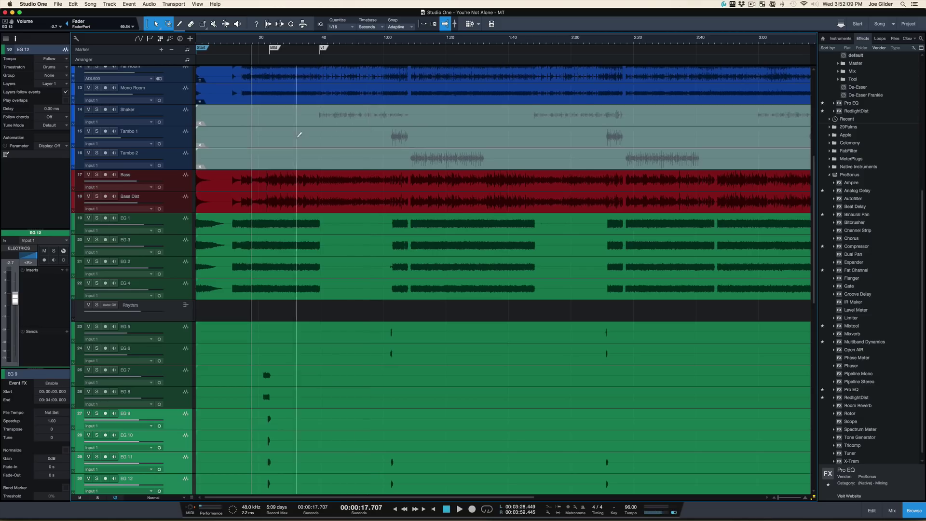
{"action": "key", "text": "super+a"}
{"action": "left_click_drag", "start_coordinate": [263, 42], "coordinate": [311, 85]}
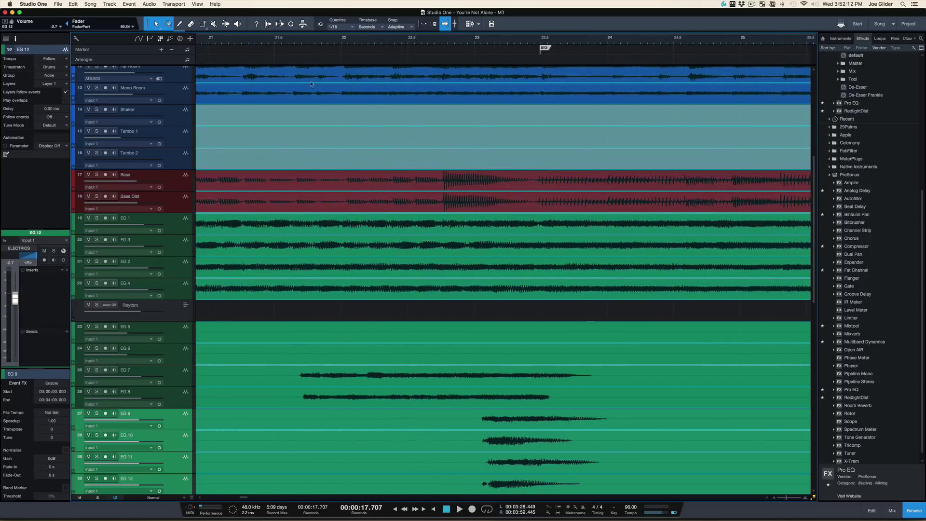
{"action": "left_click", "coordinate": [546, 41]}
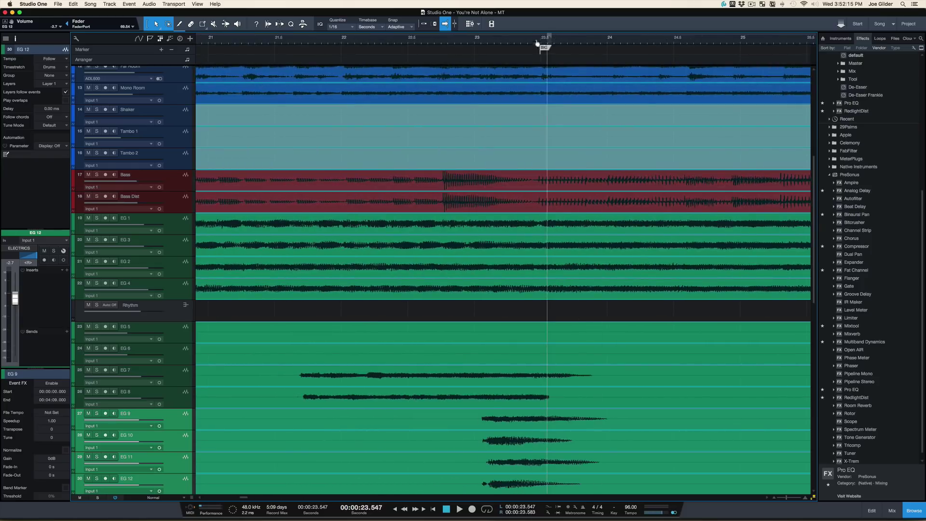
{"action": "left_click_drag", "start_coordinate": [536, 43], "coordinate": [532, 62]}
{"action": "scroll", "coordinate": [551, 113], "scroll_direction": "up", "scroll_amount": 5}
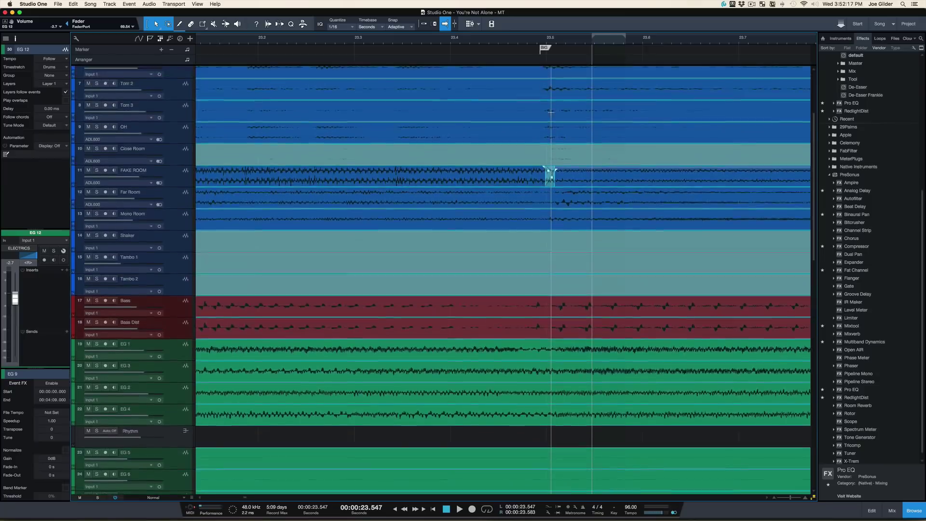
{"action": "scroll", "coordinate": [551, 112], "scroll_direction": "up", "scroll_amount": 5}
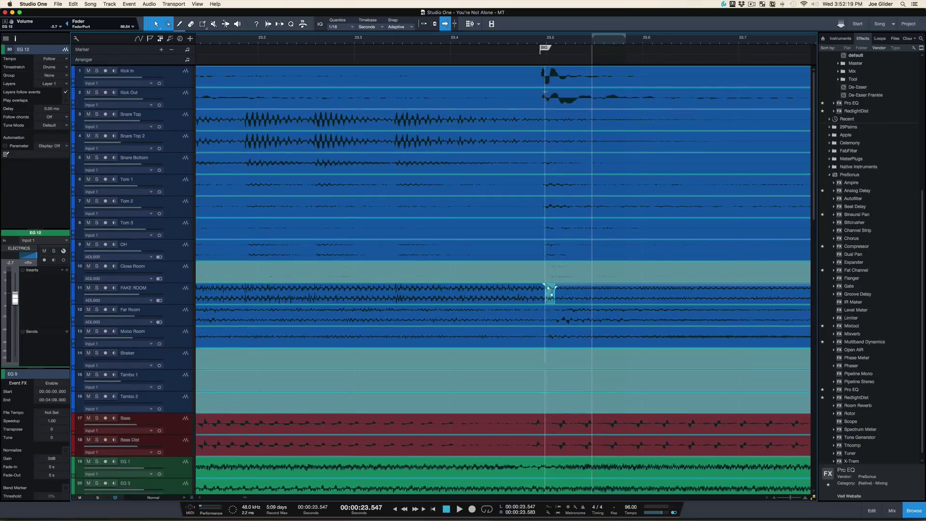
{"action": "left_click_drag", "start_coordinate": [533, 42], "coordinate": [529, 83]}
{"action": "left_click", "coordinate": [560, 78], "text": "alt"}
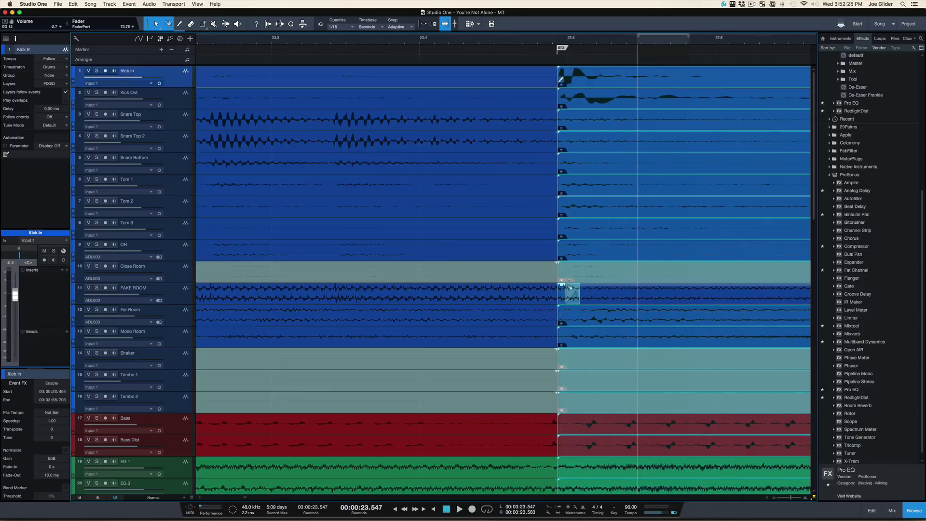
Undo the split of all events at the BIG marker.
{"action": "left_click", "coordinate": [518, 85]}
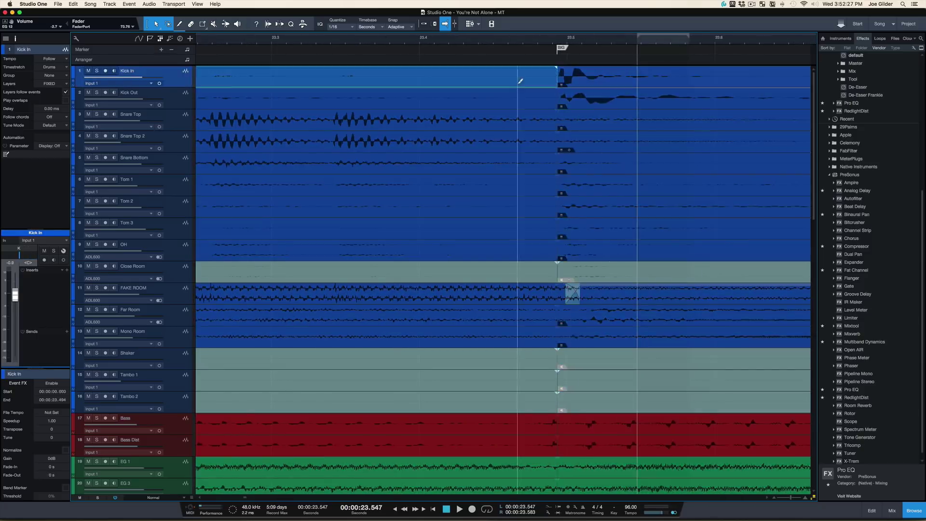
{"action": "key", "text": "super+a"}
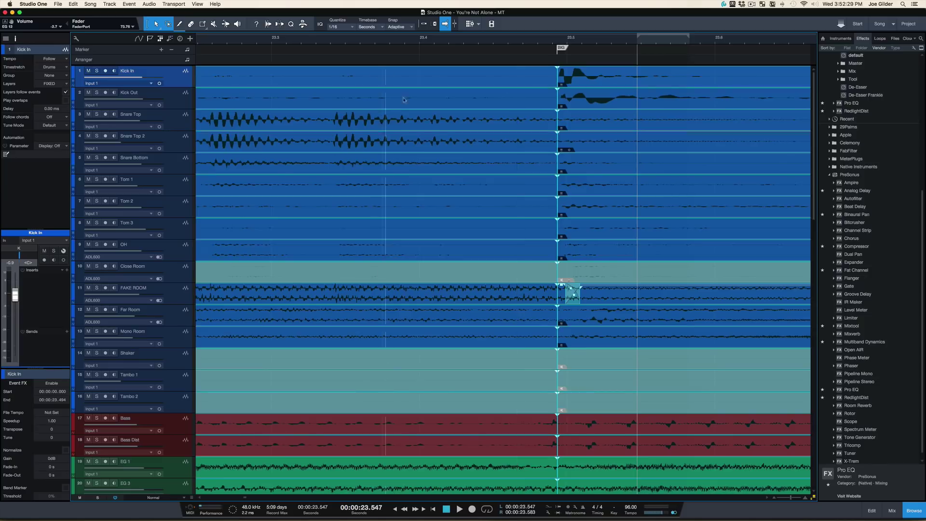
{"action": "key", "text": "super+z"}
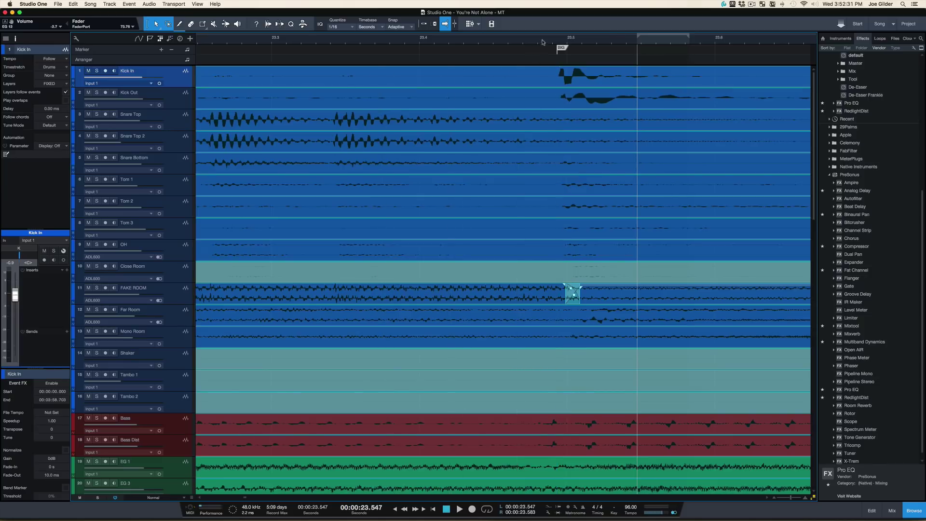
Show the mixer console and hide the VOX take 1 bus channel.
{"action": "scroll", "coordinate": [542, 42], "scroll_direction": "down", "scroll_amount": 10}
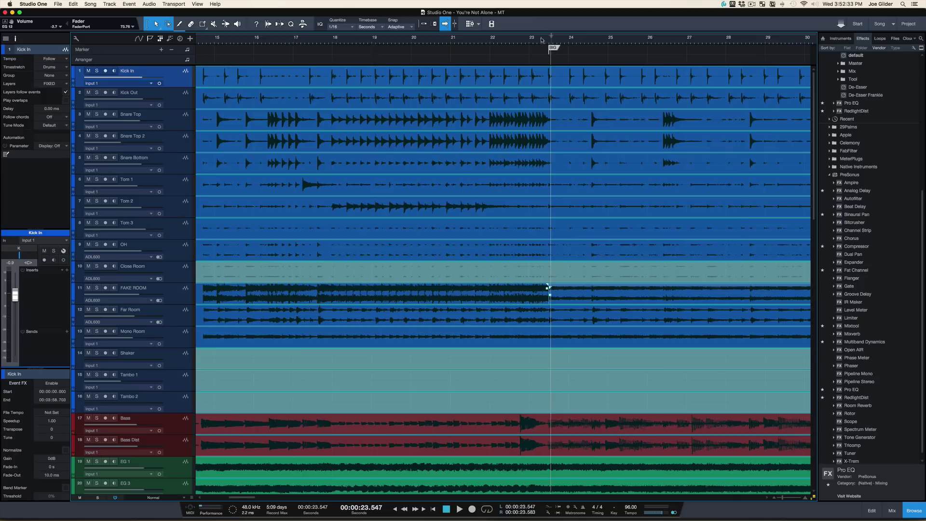
{"action": "scroll", "coordinate": [542, 40], "scroll_direction": "down", "scroll_amount": 8}
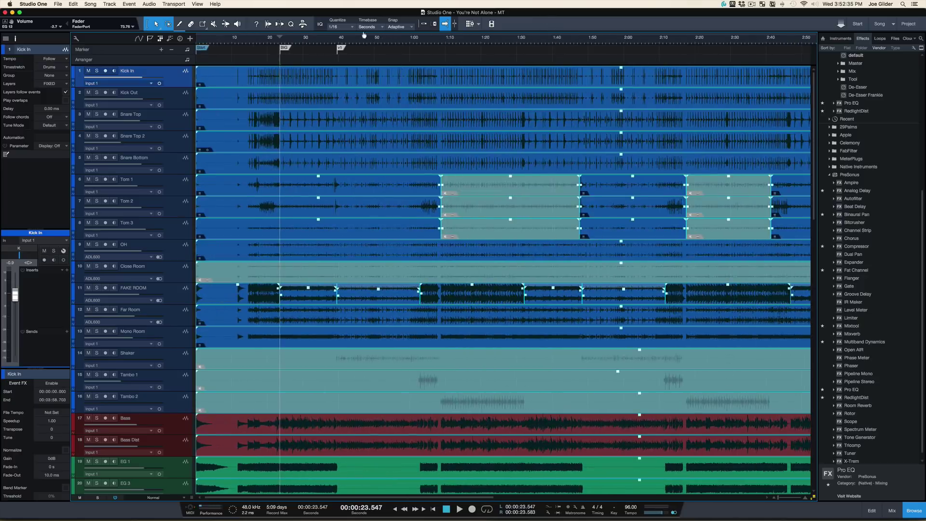
{"action": "scroll", "coordinate": [364, 35], "scroll_direction": "down", "scroll_amount": 5}
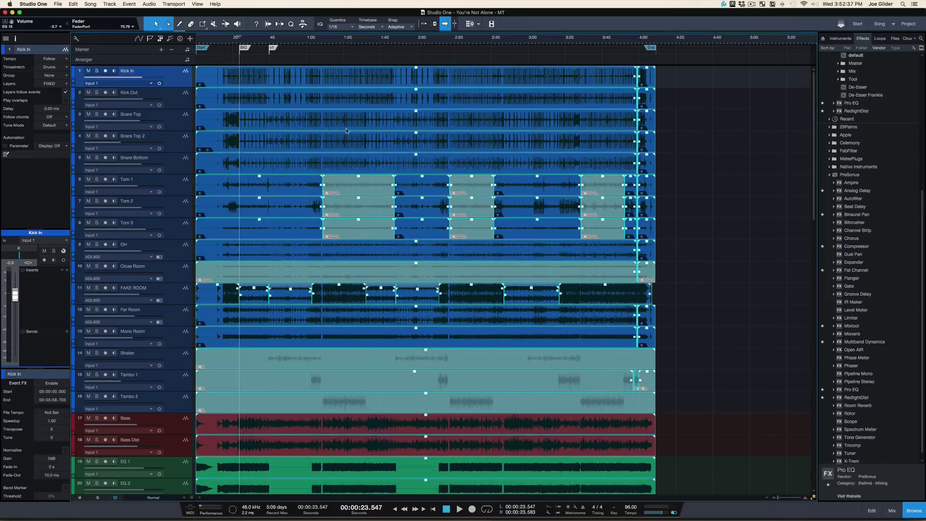
{"action": "key", "text": "F3"}
{"action": "scroll", "coordinate": [610, 357], "scroll_direction": "right", "scroll_amount": 20}
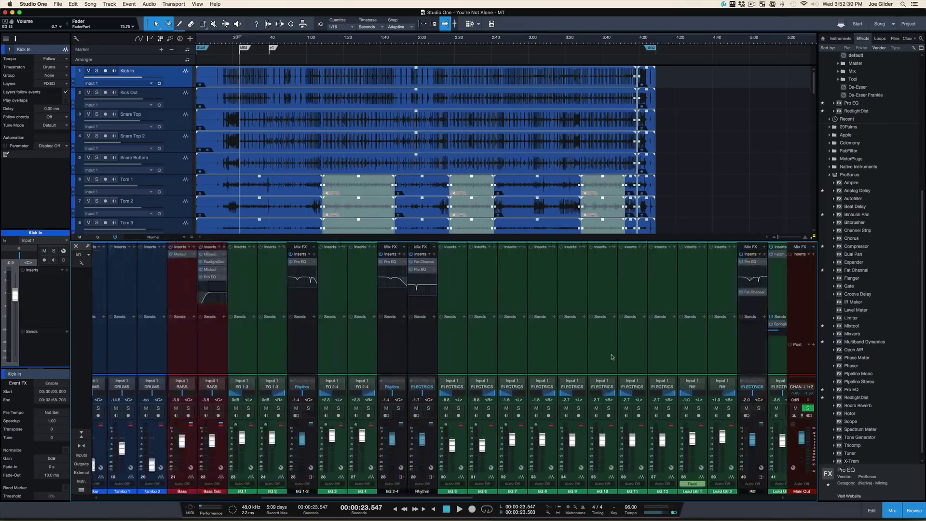
{"action": "scroll", "coordinate": [573, 357], "scroll_direction": "right", "scroll_amount": 5}
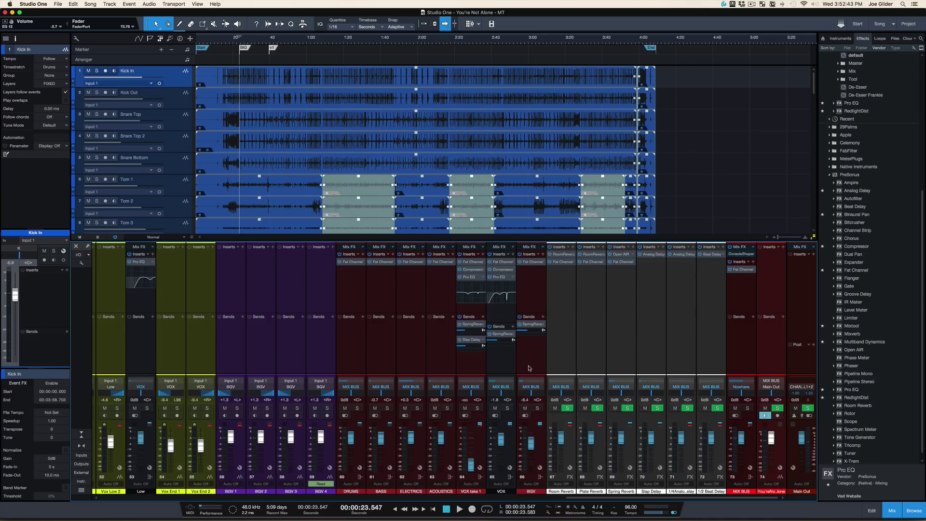
{"action": "left_click", "coordinate": [503, 361]}
{"action": "left_click", "coordinate": [486, 361]}
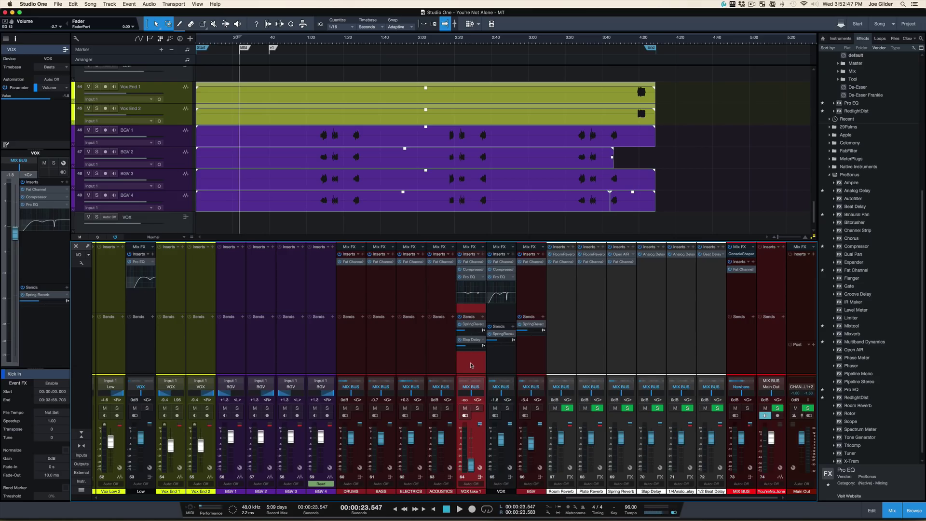
{"action": "right_click", "coordinate": [471, 365]}
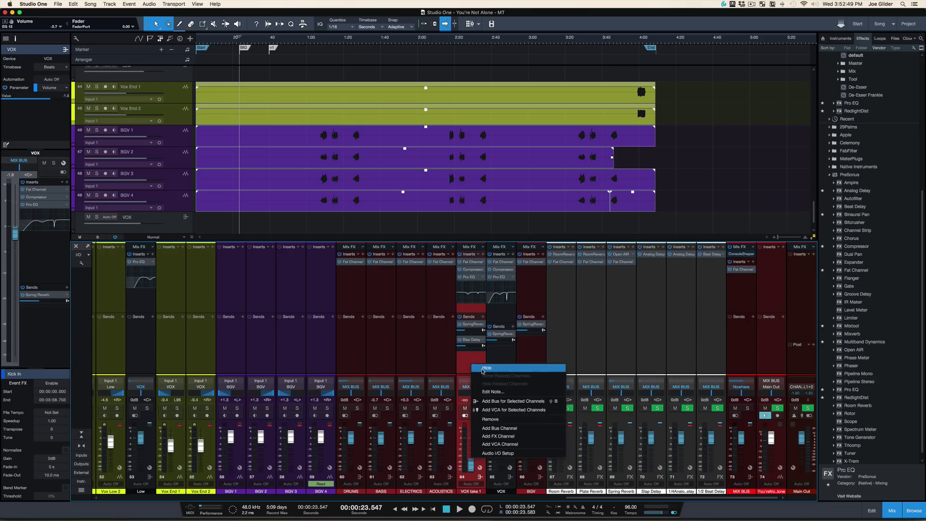
{"action": "left_click", "coordinate": [481, 368]}
Add a VCA channel that controls the DRUMS, BASS, ELECTRICS and ACOUSTICS buses.
{"action": "left_click", "coordinate": [383, 357]}
{"action": "left_click", "coordinate": [522, 359], "text": "shift"}
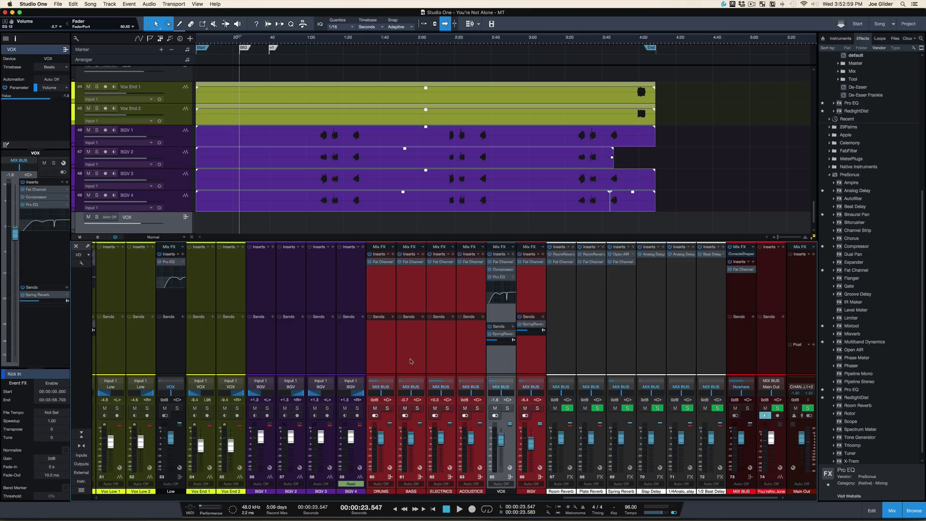
{"action": "left_click", "coordinate": [391, 360]}
{"action": "left_click", "coordinate": [519, 360], "text": "shift"}
{"action": "left_click", "coordinate": [528, 367]}
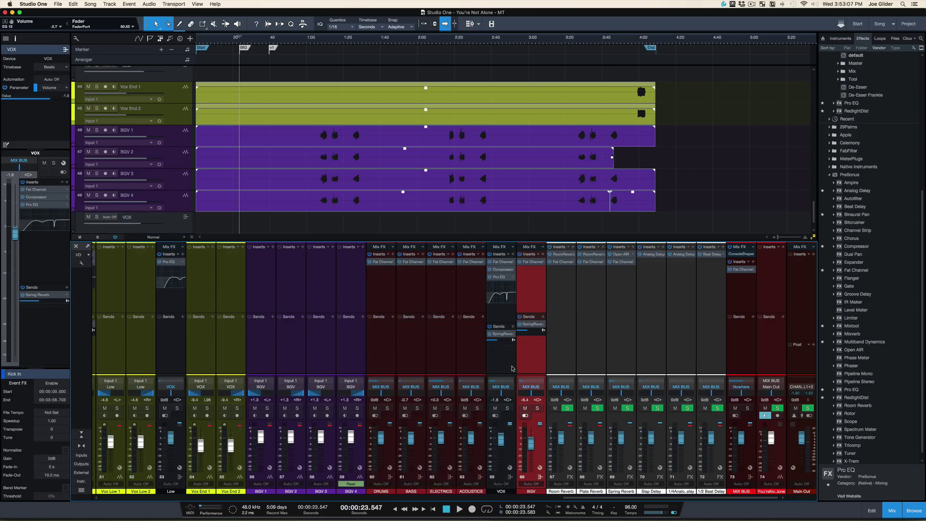
{"action": "left_click", "coordinate": [508, 369]}
{"action": "left_click", "coordinate": [461, 370]}
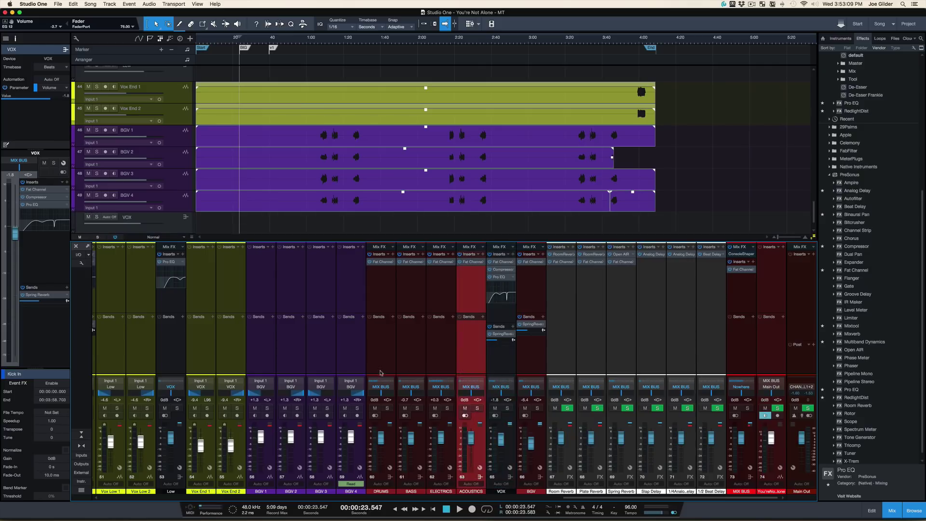
{"action": "left_click", "coordinate": [374, 367], "text": "shift"}
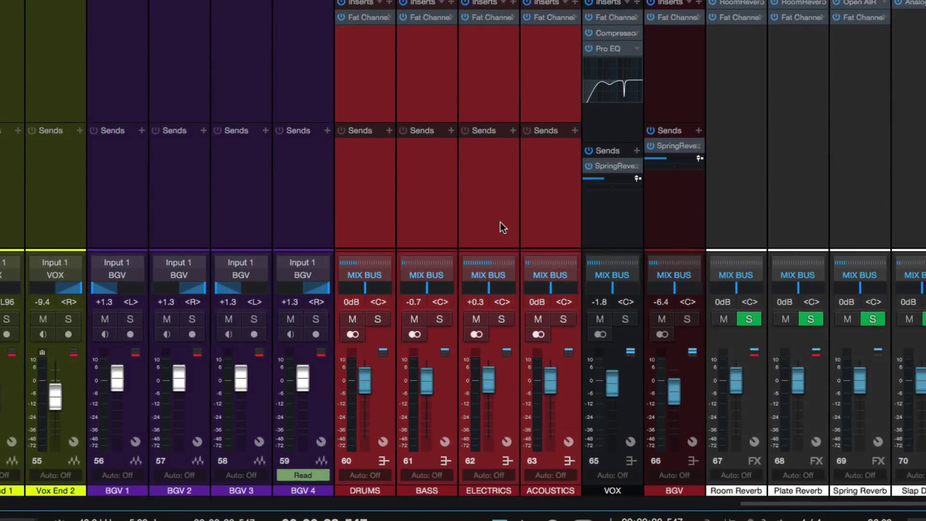
{"action": "right_click", "coordinate": [500, 222]}
{"action": "left_click", "coordinate": [565, 319]}
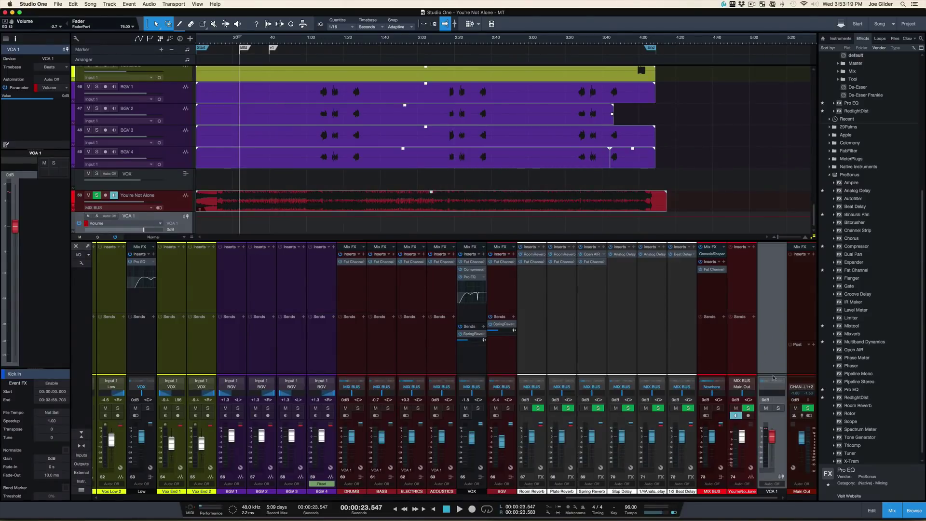
Rename the new VCA 1 channel in the mixer as INST VCA.
{"action": "scroll", "coordinate": [669, 354], "scroll_direction": "left", "scroll_amount": 3}
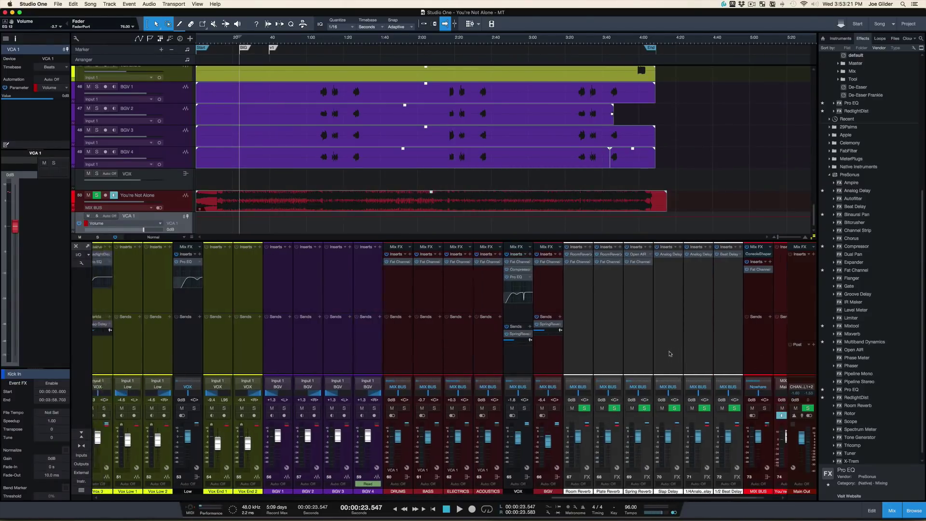
{"action": "scroll", "coordinate": [670, 359], "scroll_direction": "right", "scroll_amount": 3}
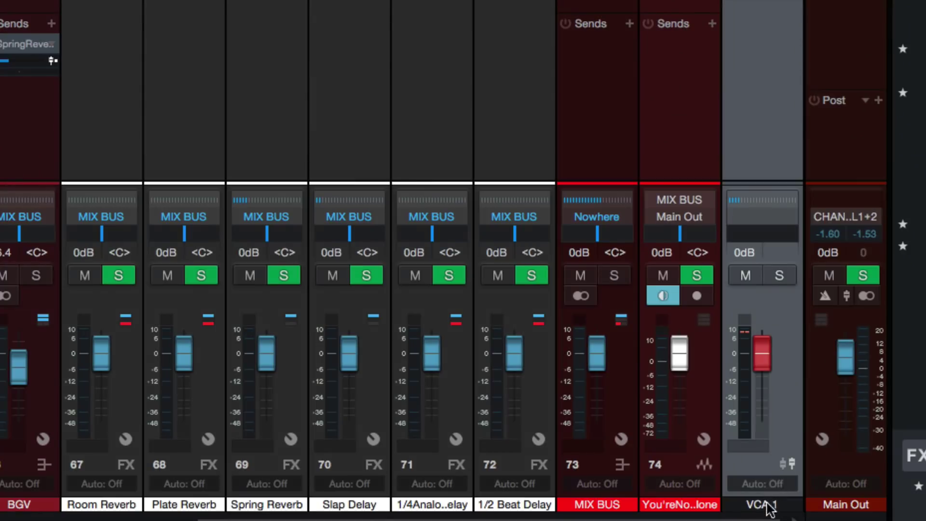
{"action": "double_click", "coordinate": [766, 499]}
{"action": "type", "text": "INST "}
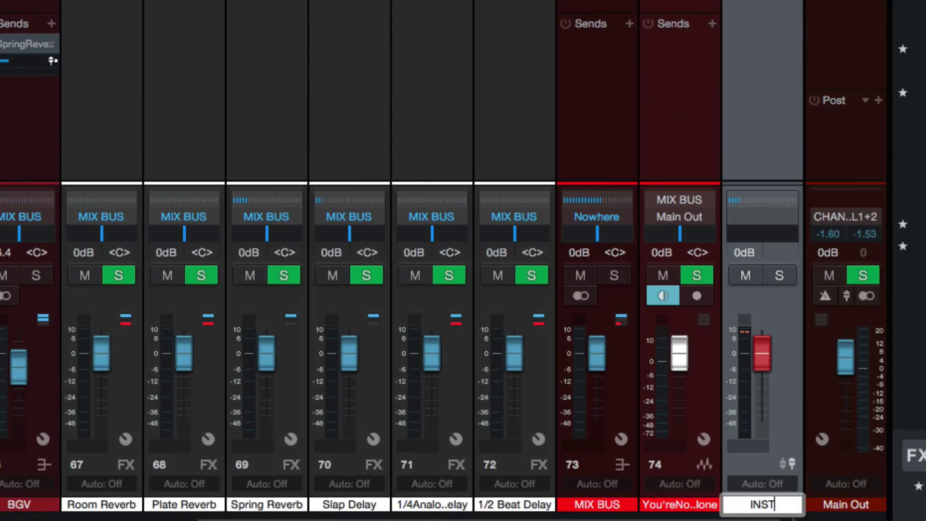
{"action": "type", "text": "VCA"}
{"action": "key", "text": "Return"}
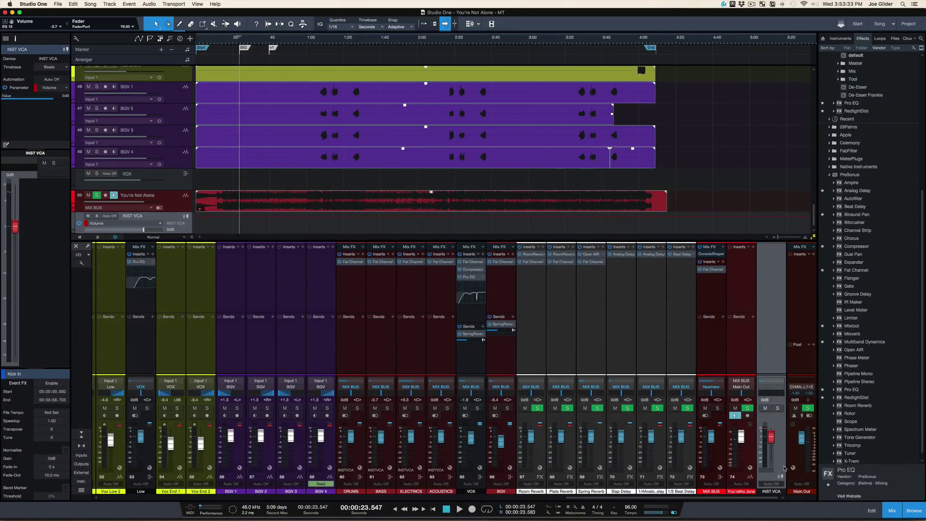
Test the INST VCA by lowering its fader to -21 dB and resetting it to 0 dB.
{"action": "mouse_move", "coordinate": [772, 440]}
{"action": "left_mouse_down"}
{"action": "mouse_move", "coordinate": [775, 466]}
{"action": "mouse_move", "coordinate": [777, 454]}
{"action": "left_mouse_up"}
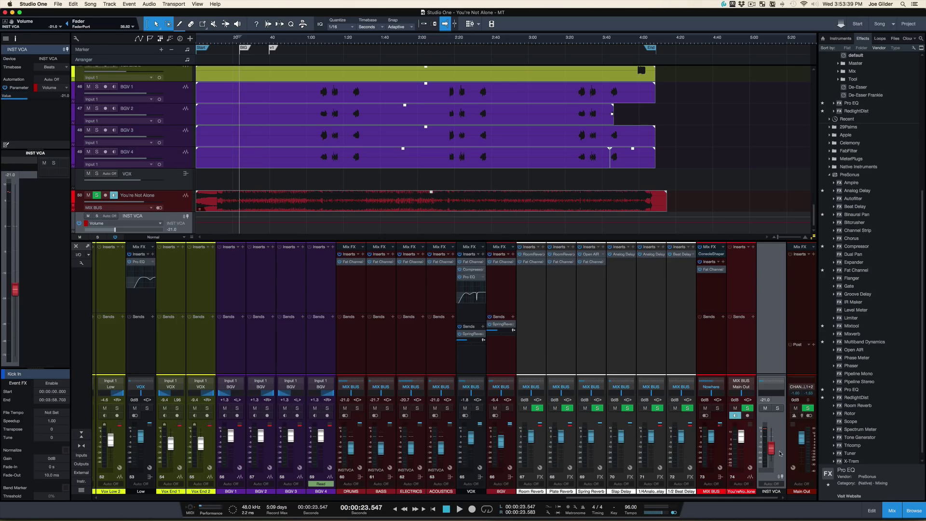
{"action": "left_click", "coordinate": [774, 451], "text": "alt"}
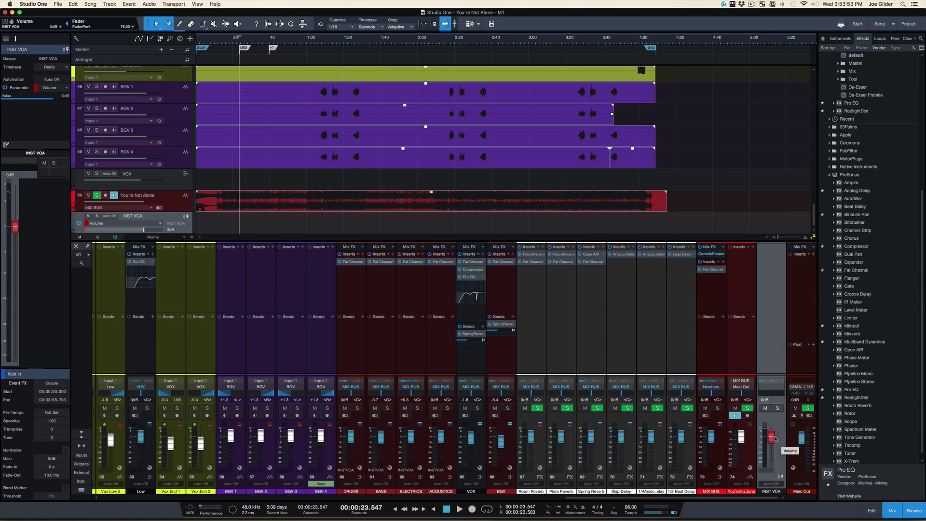
Enlarge the track lanes around the BIG marker and hide the mixer console.
{"action": "left_click_drag", "start_coordinate": [238, 42], "coordinate": [238, 102]}
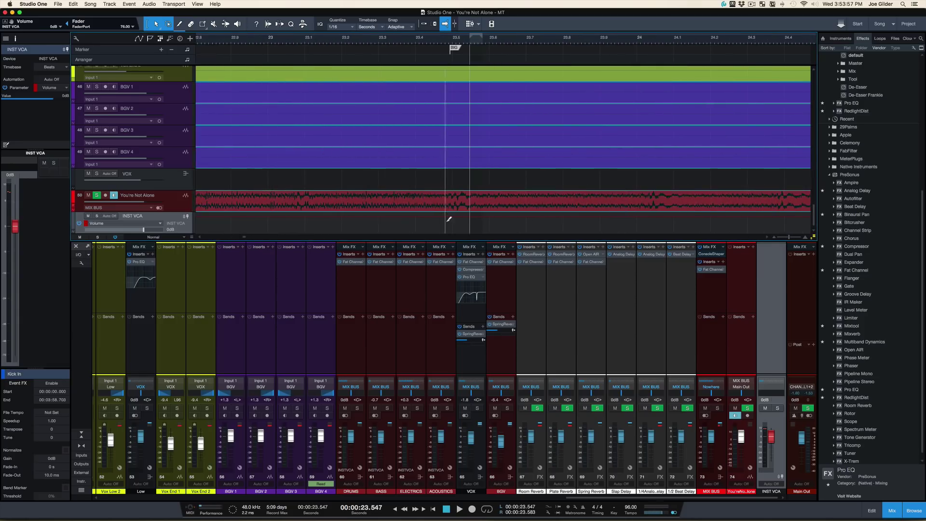
{"action": "key", "text": "shift+e"}
{"action": "key", "text": "shift+e"}
{"action": "key", "text": "shift+e"}
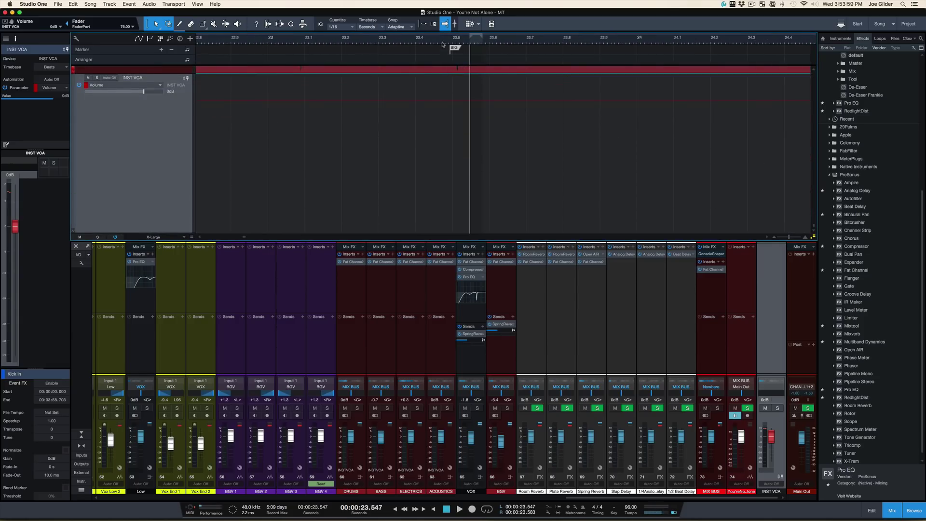
{"action": "mouse_move", "coordinate": [448, 42]}
{"action": "left_mouse_down"}
{"action": "mouse_move", "coordinate": [441, 70]}
{"action": "mouse_move", "coordinate": [450, 77]}
{"action": "left_mouse_up"}
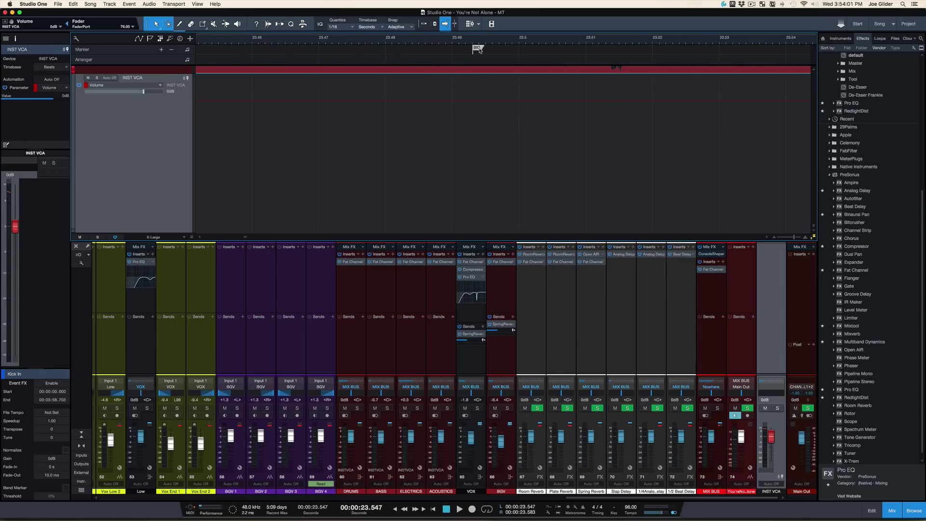
{"action": "left_click_drag", "start_coordinate": [473, 34], "coordinate": [474, 22]}
{"action": "scroll", "coordinate": [467, 107], "scroll_direction": "up", "scroll_amount": 3}
{"action": "scroll", "coordinate": [467, 107], "scroll_direction": "down", "scroll_amount": 2}
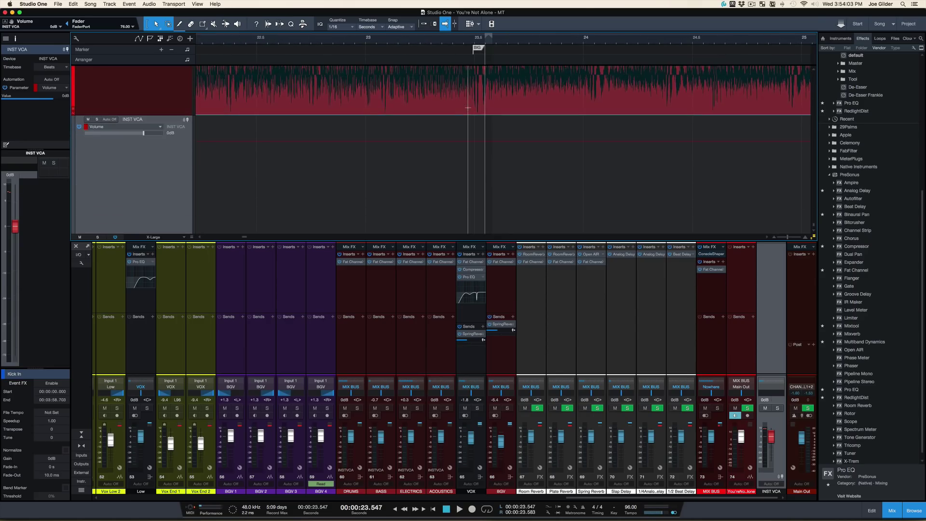
{"action": "scroll", "coordinate": [471, 73], "scroll_direction": "up", "scroll_amount": 10}
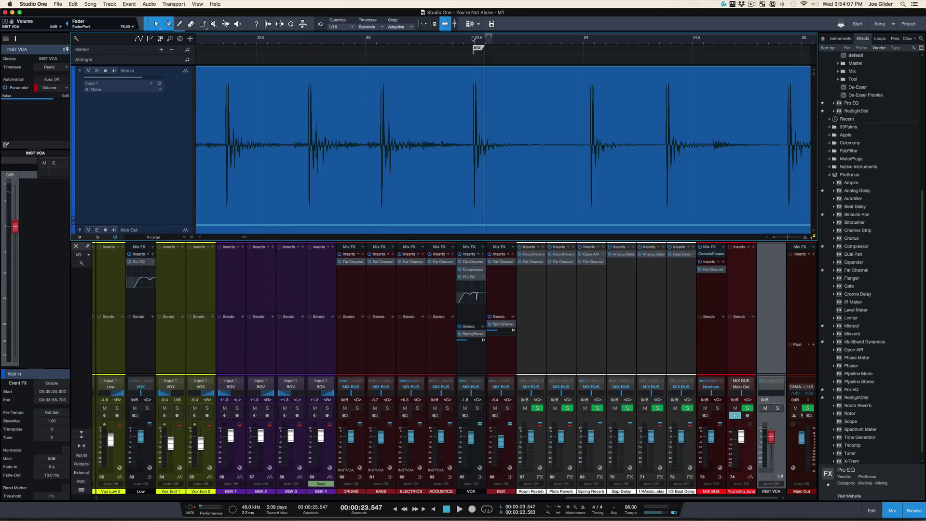
{"action": "mouse_move", "coordinate": [472, 38]}
{"action": "left_mouse_down"}
{"action": "mouse_move", "coordinate": [463, 70]}
{"action": "mouse_move", "coordinate": [498, 48]}
{"action": "mouse_move", "coordinate": [495, 16]}
{"action": "left_mouse_up"}
{"action": "scroll", "coordinate": [495, 105], "scroll_direction": "down", "scroll_amount": 20}
{"action": "scroll", "coordinate": [495, 105], "scroll_direction": "down", "scroll_amount": 15}
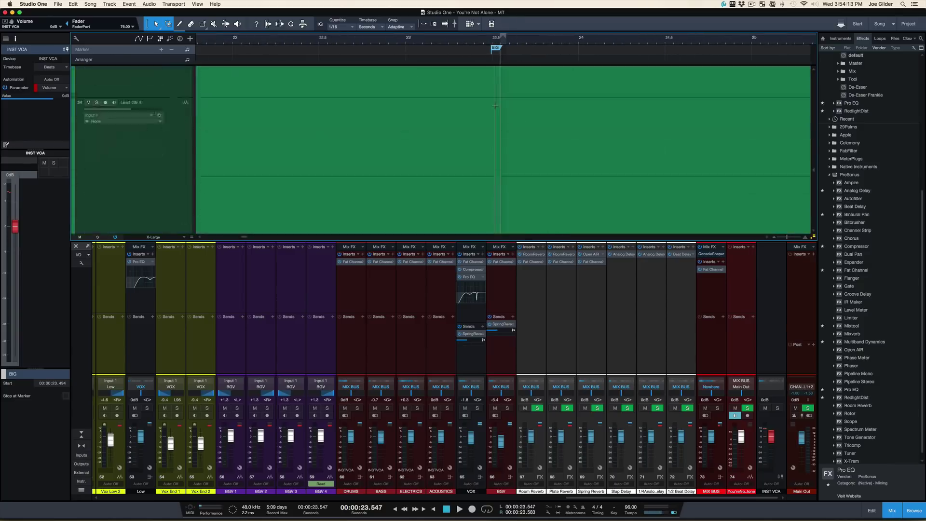
{"action": "key", "text": "F3"}
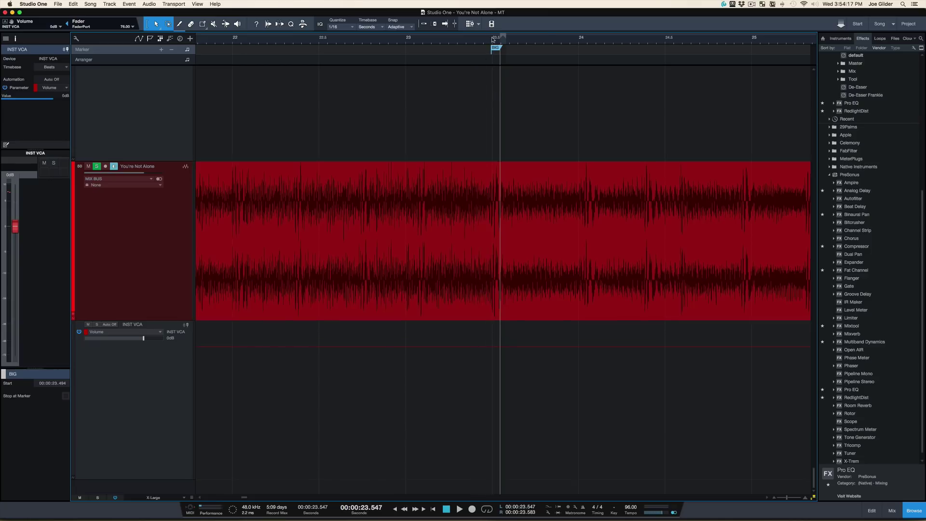
Automate the INST VCA volume so it jumps from -2.0 dB up to 0 dB at the BIG marker.
{"action": "left_click_drag", "start_coordinate": [492, 38], "coordinate": [486, 169]}
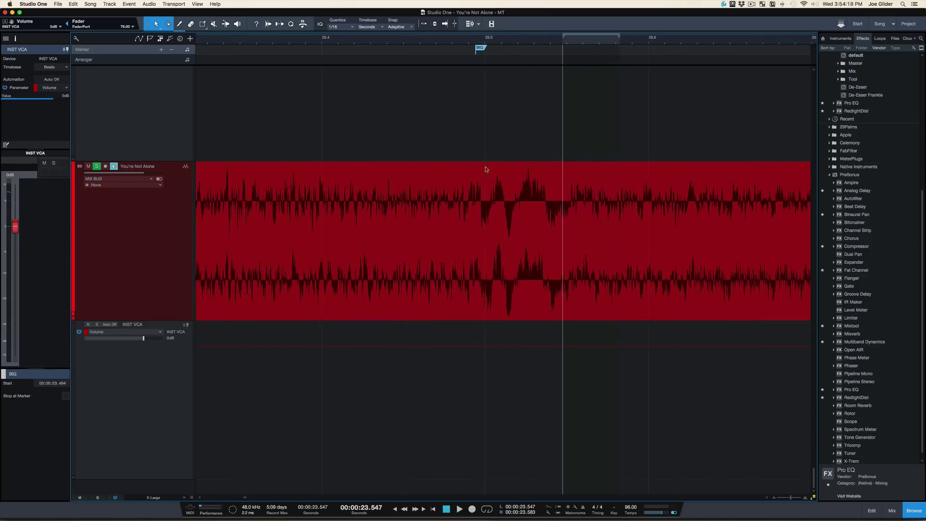
{"action": "left_click", "coordinate": [476, 348]}
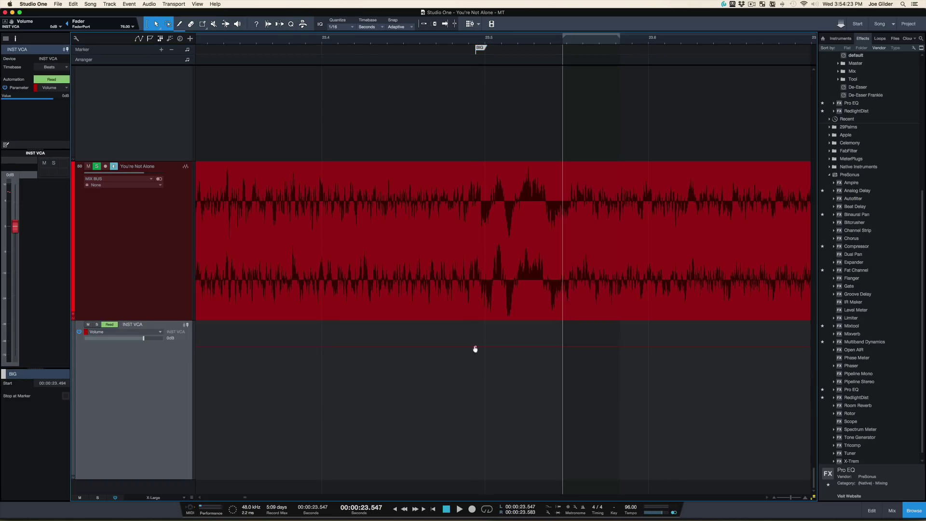
{"action": "left_click_drag", "start_coordinate": [468, 348], "coordinate": [477, 357]}
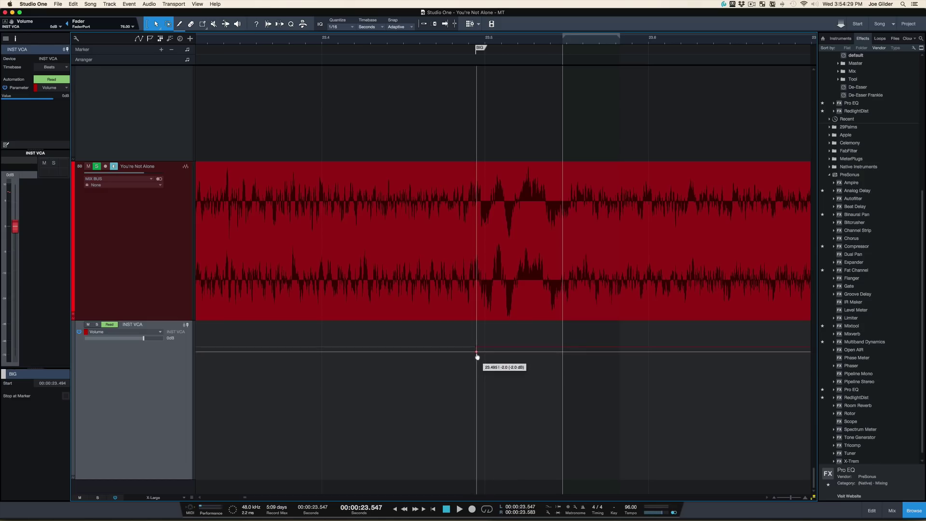
{"action": "left_click_drag", "start_coordinate": [477, 358], "coordinate": [477, 357]}
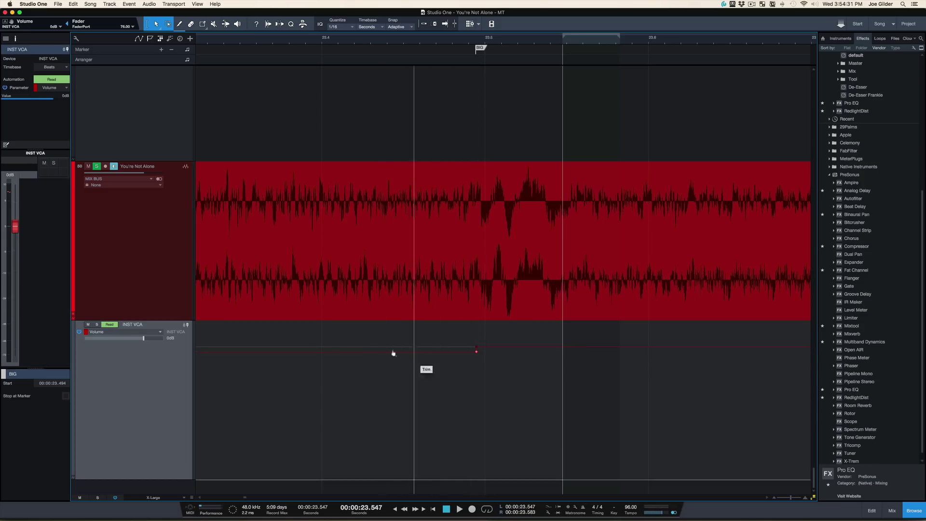
{"action": "left_click", "coordinate": [374, 374]}
{"action": "left_click", "coordinate": [490, 383]}
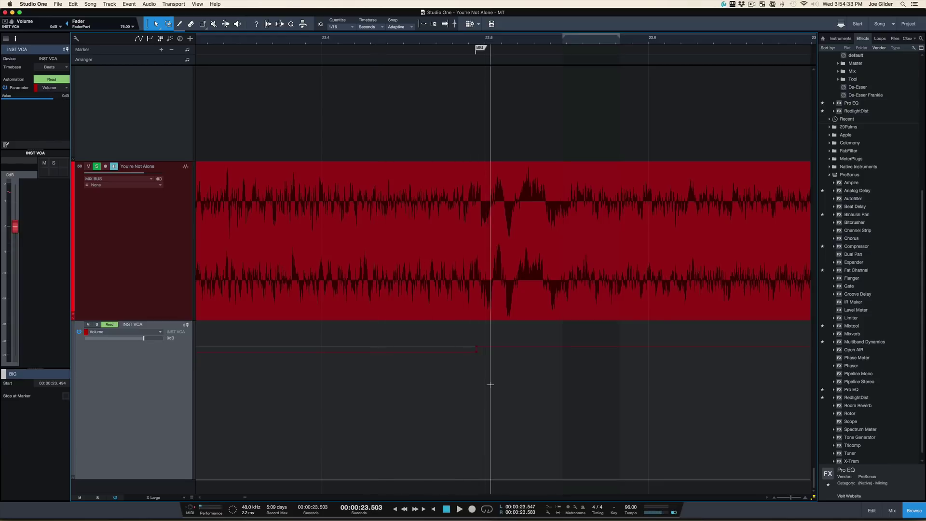
Show the mixer console, highlight the buses from DRUMS through BGV, and hide the console again.
{"action": "left_click_drag", "start_coordinate": [452, 40], "coordinate": [299, 5]}
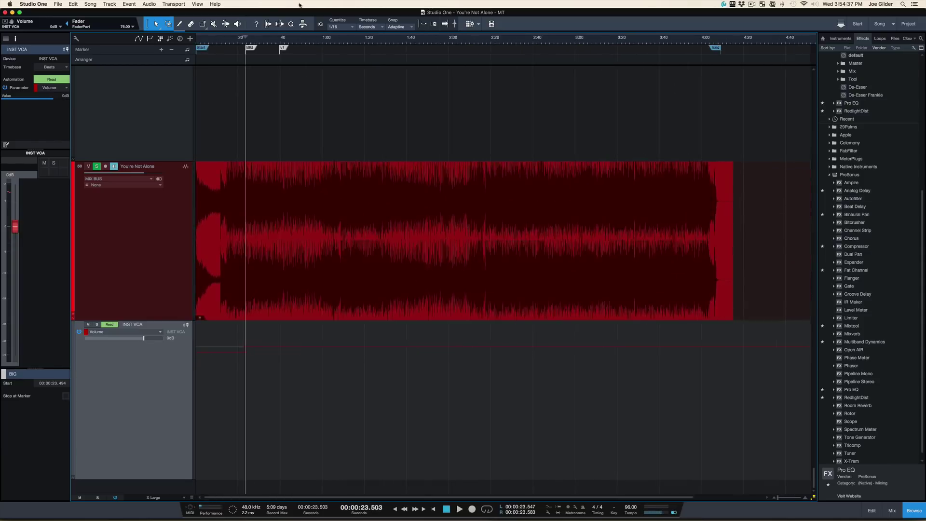
{"action": "key", "text": "F3"}
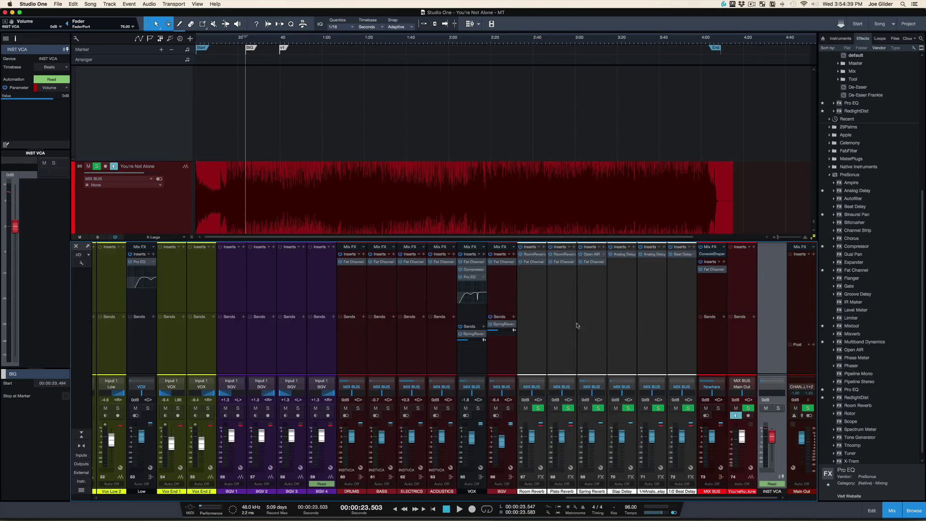
{"action": "left_click", "coordinate": [490, 359]}
{"action": "left_click", "coordinate": [362, 365], "text": "shift"}
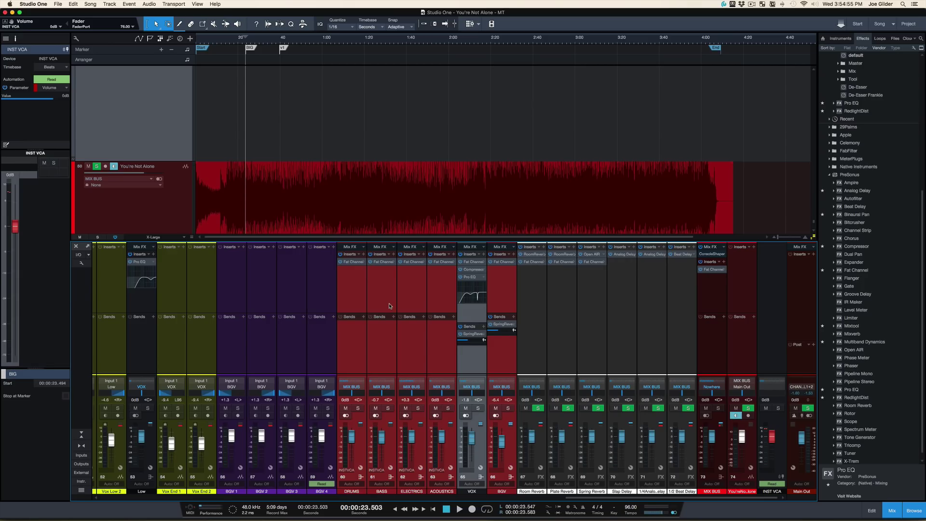
{"action": "key", "text": "F3"}
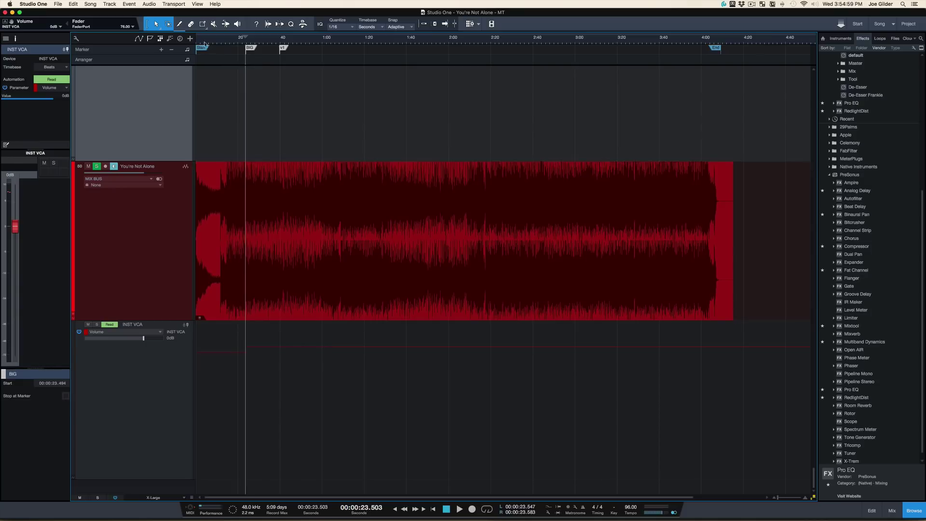
Play the song from about 11.6 seconds through the BIG marker to hear the INST VCA volume change.
{"action": "left_click_drag", "start_coordinate": [203, 48], "coordinate": [200, 64]}
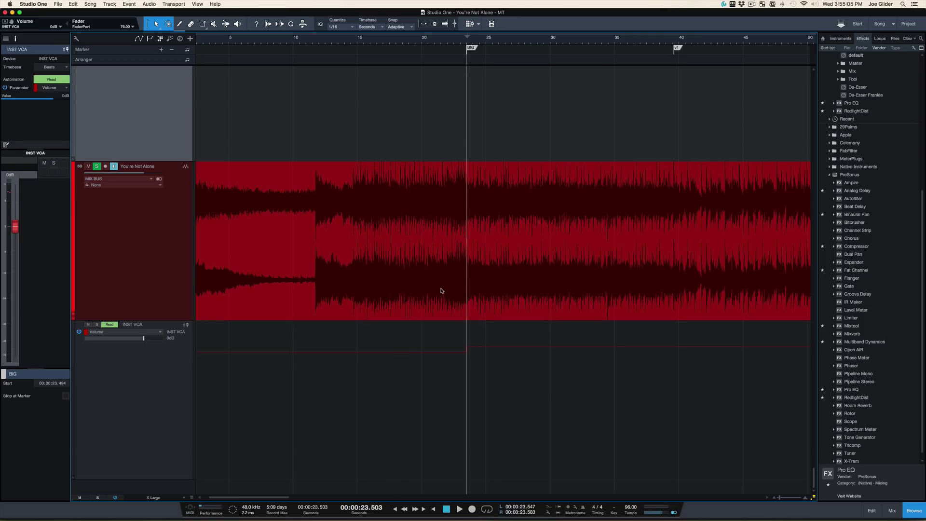
{"action": "left_click", "coordinate": [314, 42]}
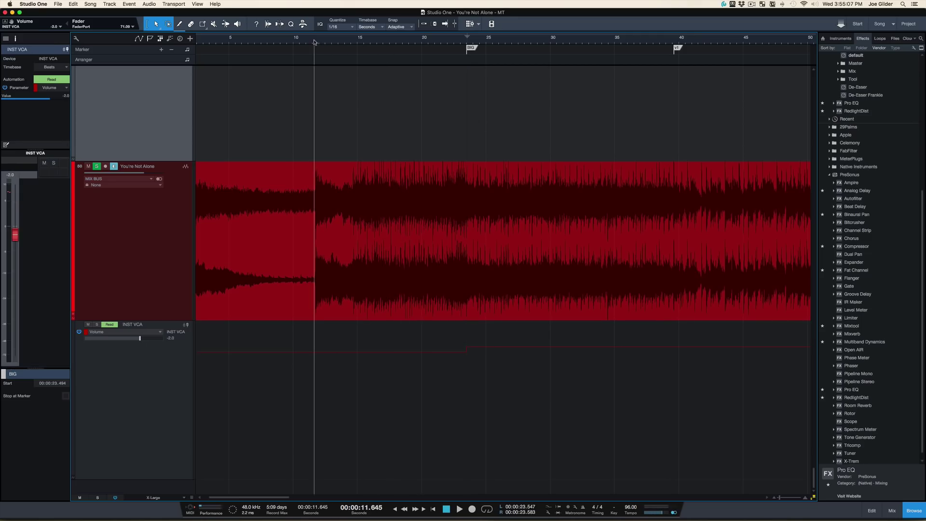
{"action": "key", "text": "space"}
{"action": "key", "text": "space"}
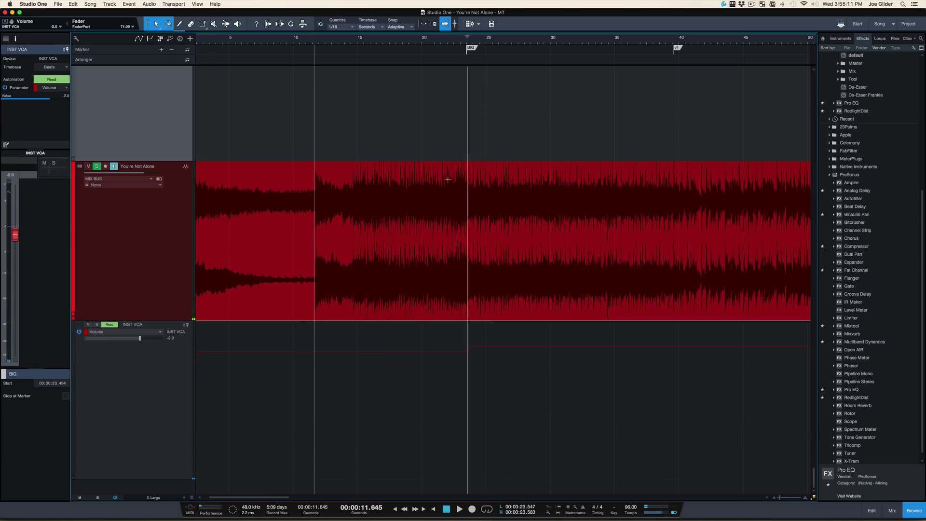
{"action": "key", "text": "space"}
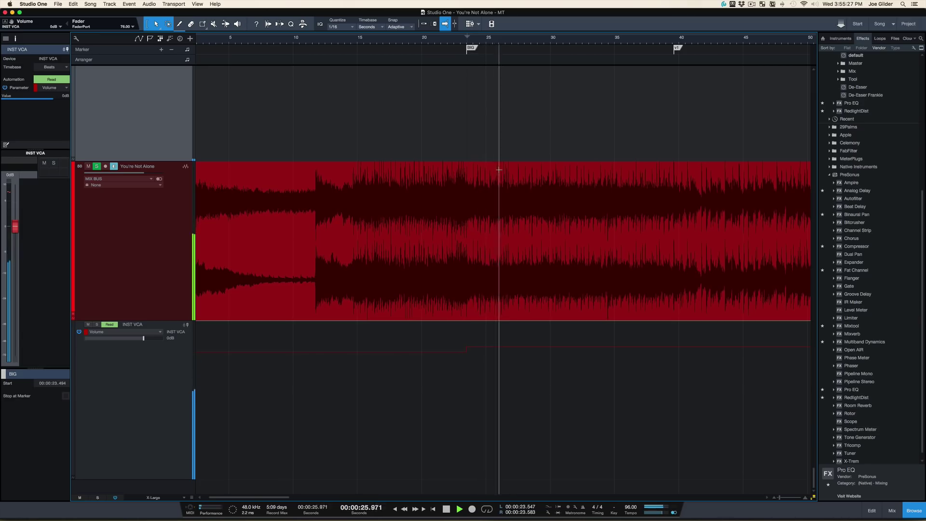
Select the You're Not Alone track and replay the passage leading through the BIG marker.
{"action": "left_click", "coordinate": [158, 300]}
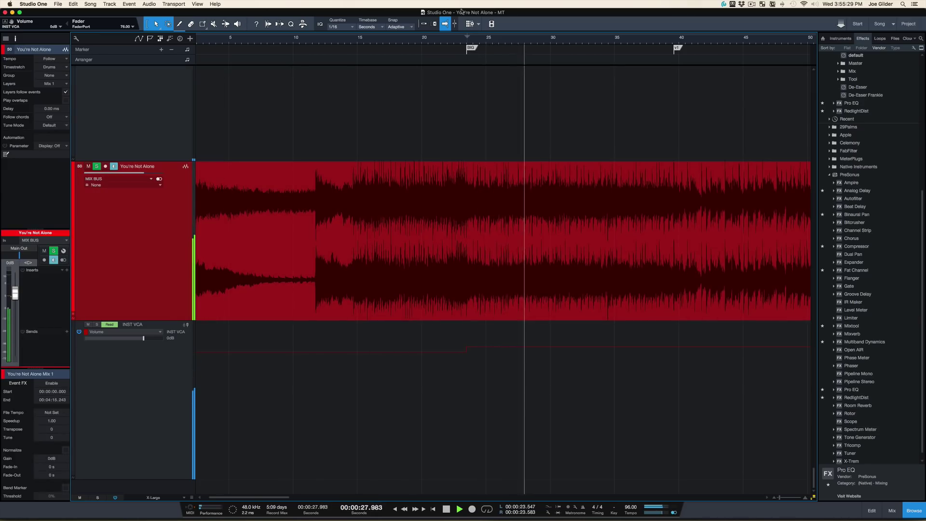
{"action": "left_click", "coordinate": [312, 44]}
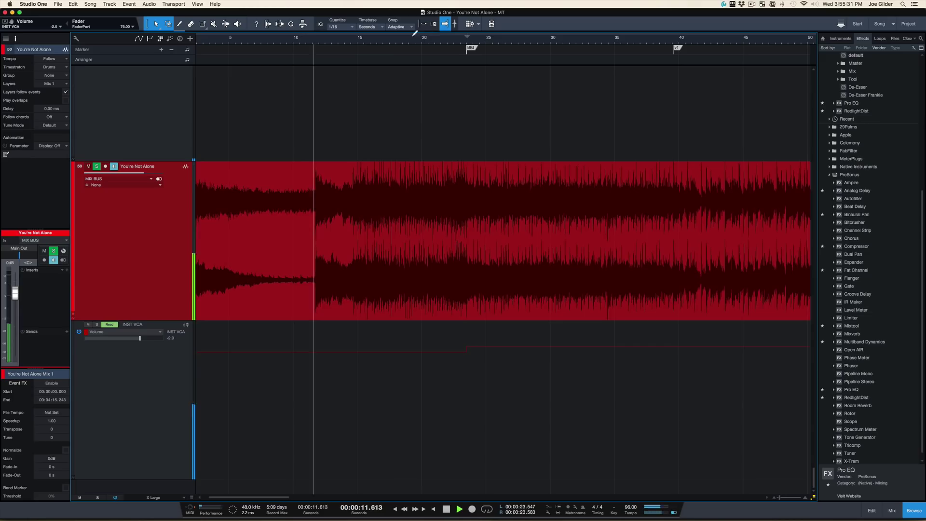
{"action": "left_click", "coordinate": [386, 37]}
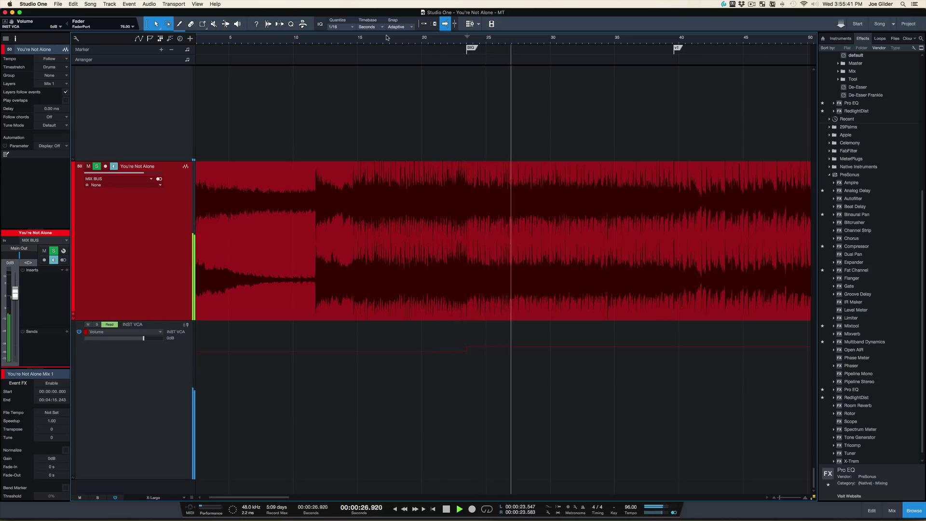
{"action": "key", "text": "space"}
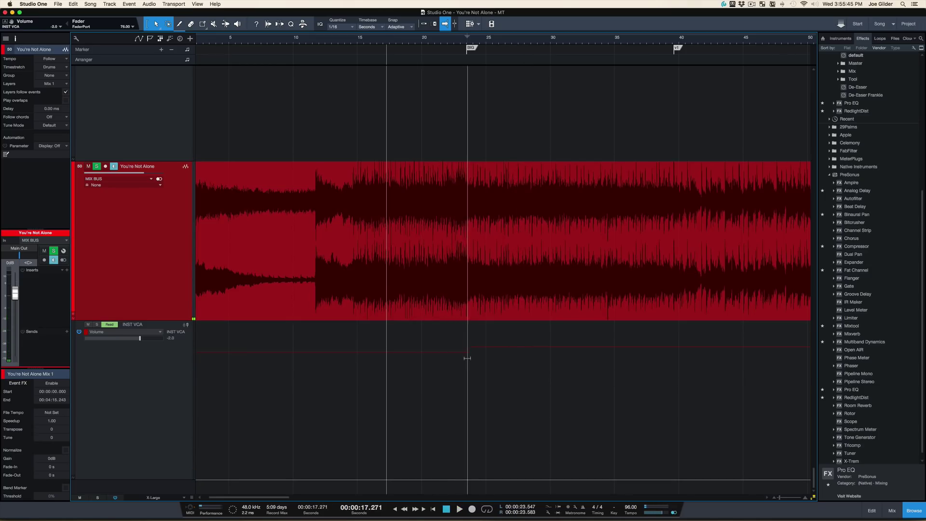
Lower the INST VCA volume automation before the BIG marker to -6.7 dB.
{"action": "key", "text": "shift+e"}
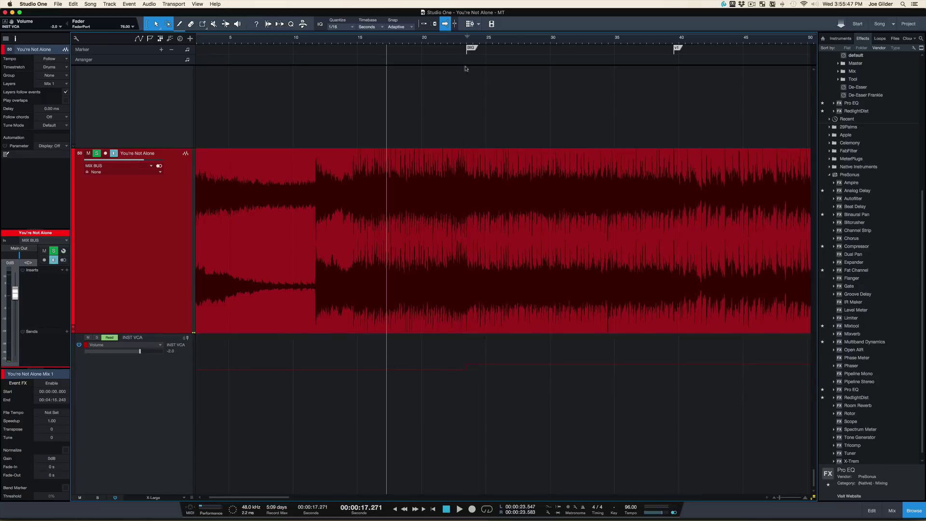
{"action": "left_click_drag", "start_coordinate": [460, 43], "coordinate": [453, 77]}
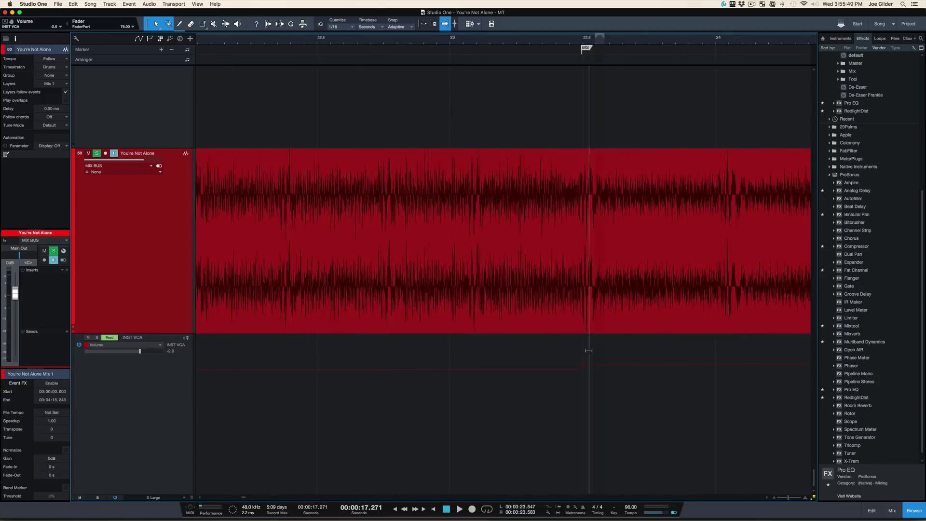
{"action": "left_click_drag", "start_coordinate": [582, 373], "coordinate": [580, 393]}
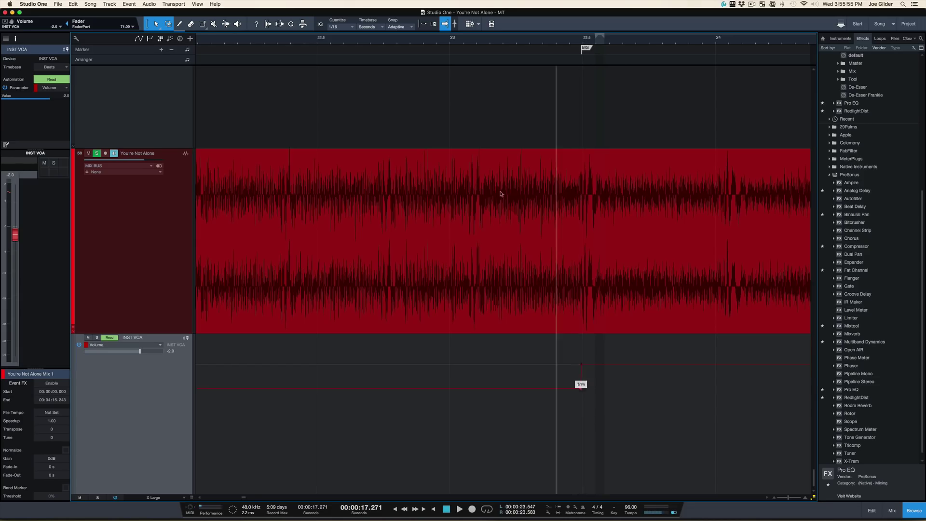
Audition the exaggerated volume jump by playing from shortly before the BIG marker with the You're Not Alone track selected.
{"action": "left_click", "coordinate": [457, 43]}
{"action": "key", "text": "space"}
{"action": "left_click", "coordinate": [165, 231]}
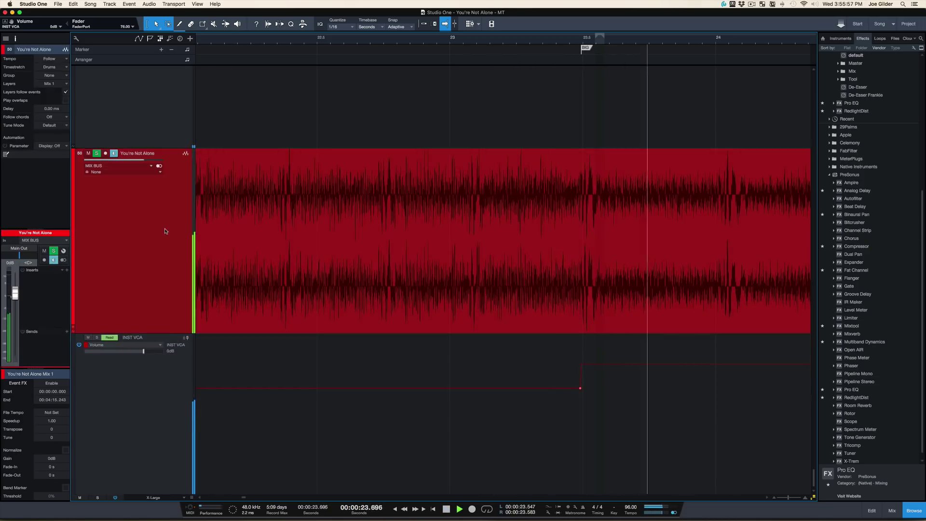
{"action": "key", "text": "space"}
{"action": "left_click", "coordinate": [297, 41]}
{"action": "key", "text": "space"}
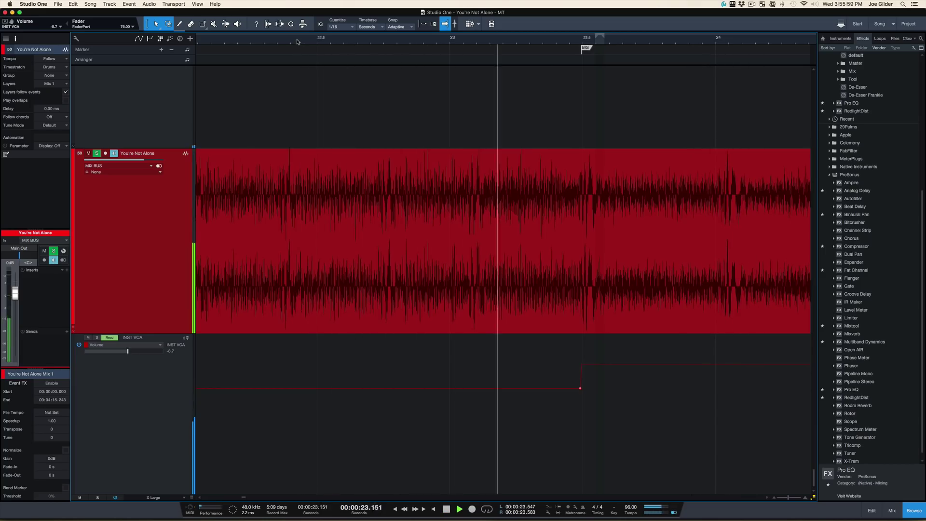
Replay the passage leading into the BIG marker to hear the exaggerated INST VCA volume jump again.
{"action": "key", "text": "space"}
{"action": "key", "text": "space"}
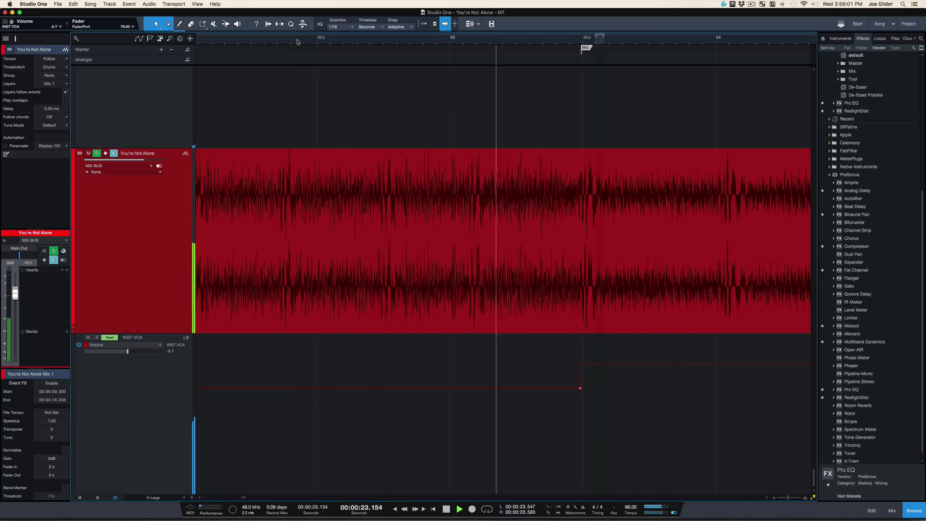
{"action": "key", "text": "space"}
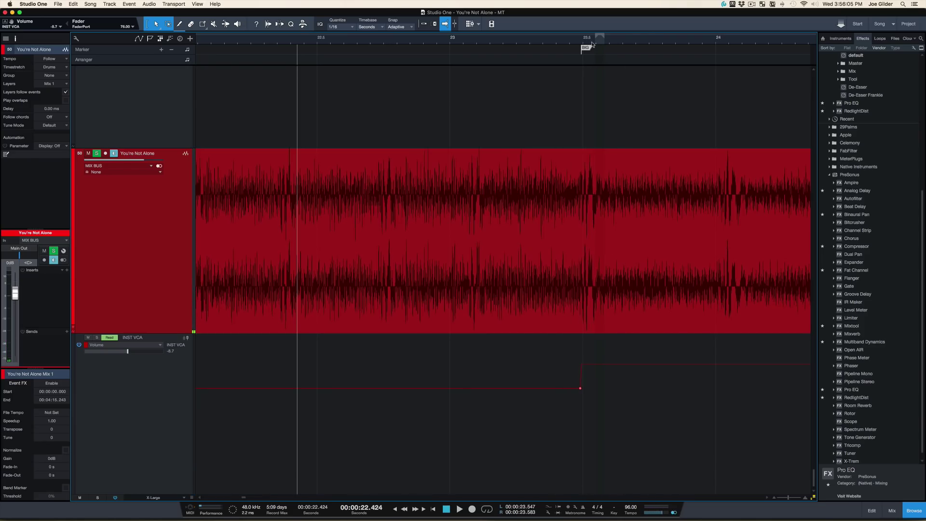
Move the INST VCA's 0 dB automation point slightly ahead of the BIG marker and audition the timing of the volume jump.
{"action": "left_click_drag", "start_coordinate": [587, 44], "coordinate": [585, 77]}
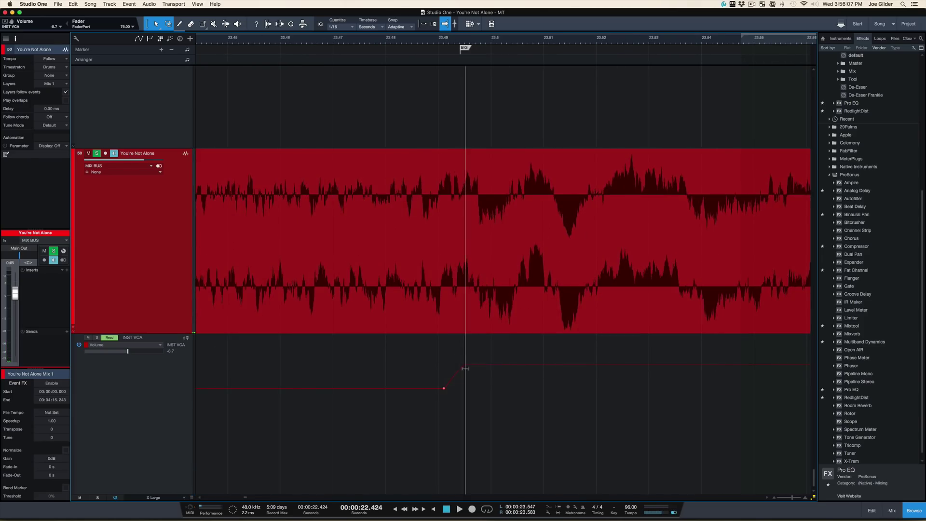
{"action": "left_click_drag", "start_coordinate": [464, 364], "coordinate": [435, 364]}
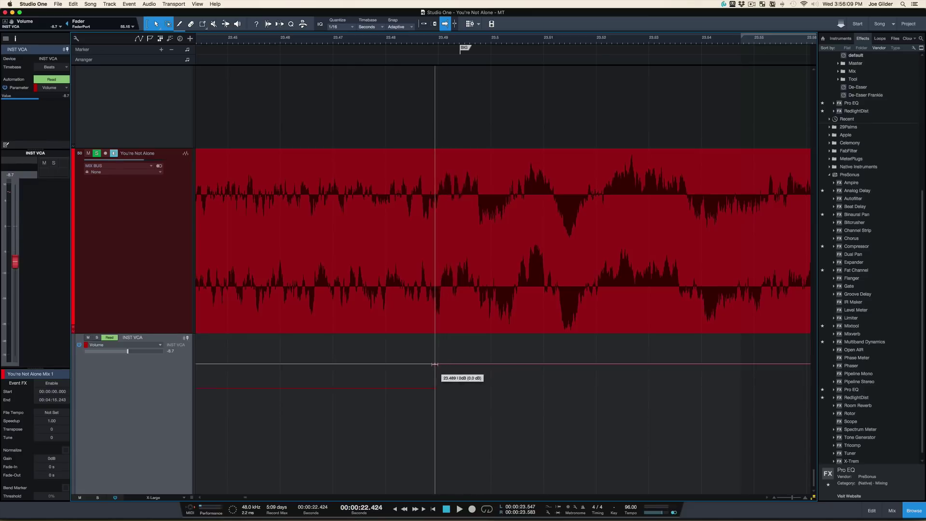
{"action": "key", "text": "space"}
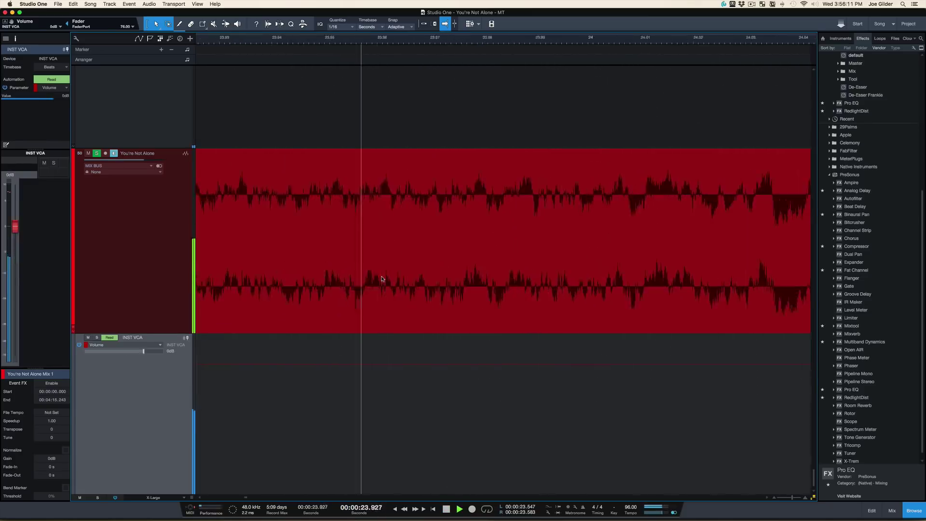
{"action": "key", "text": "space"}
{"action": "left_click_drag", "start_coordinate": [349, 40], "coordinate": [348, 2]}
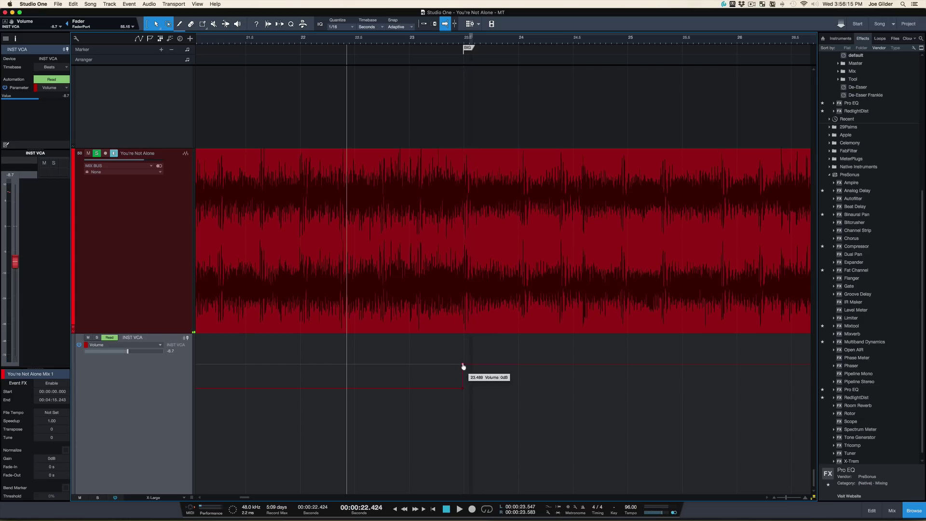
{"action": "left_click_drag", "start_coordinate": [463, 365], "coordinate": [459, 364]}
{"action": "key", "text": "space"}
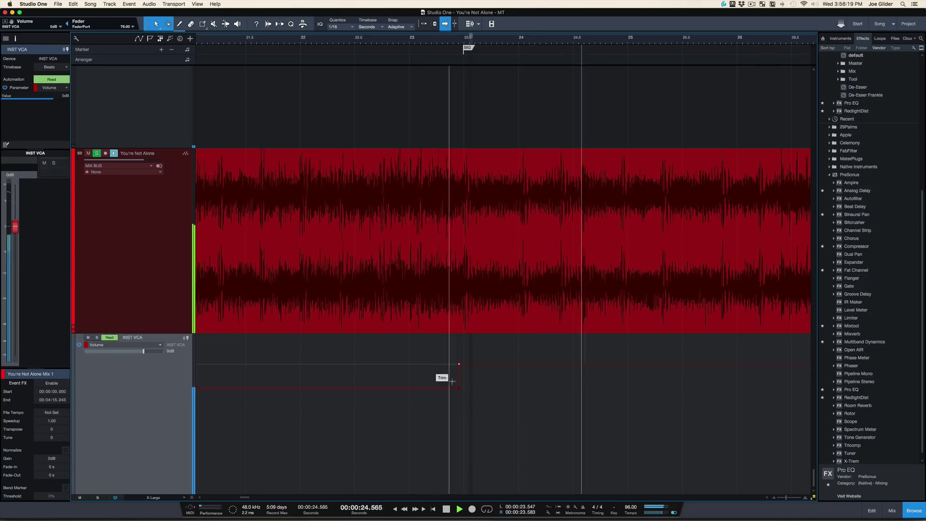
{"action": "key", "text": "space"}
Move the lower INST VCA automation point back to about 23.2 seconds for a gradual ramp and audition it.
{"action": "left_click_drag", "start_coordinate": [458, 387], "coordinate": [430, 387]}
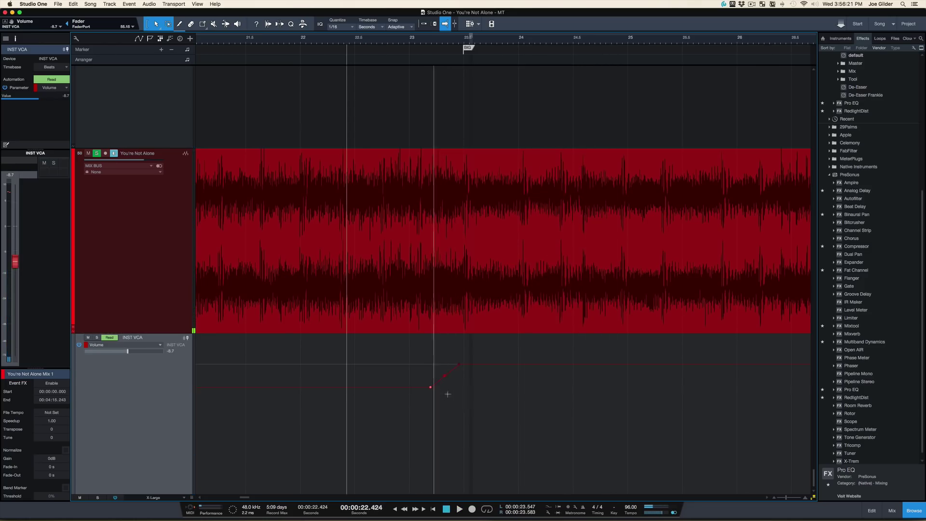
{"action": "key", "text": "space"}
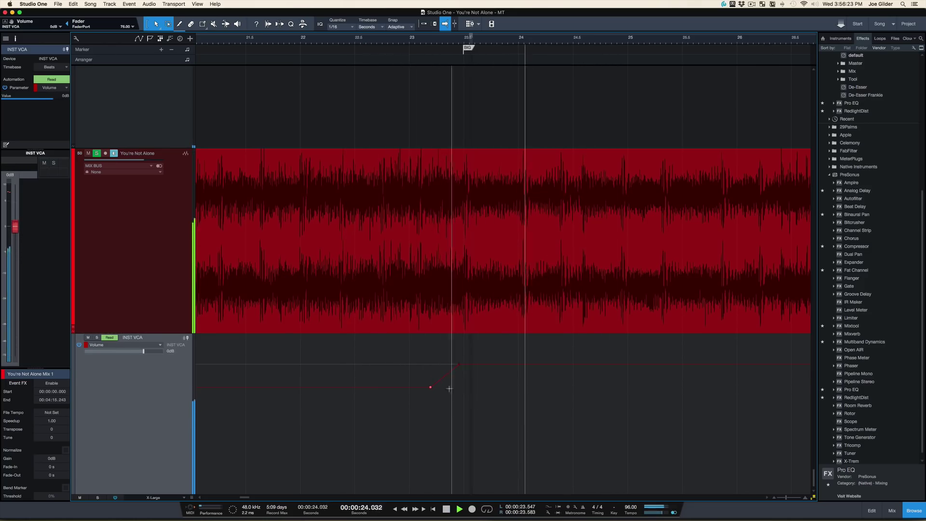
{"action": "key", "text": "space"}
{"action": "key", "text": "space"}
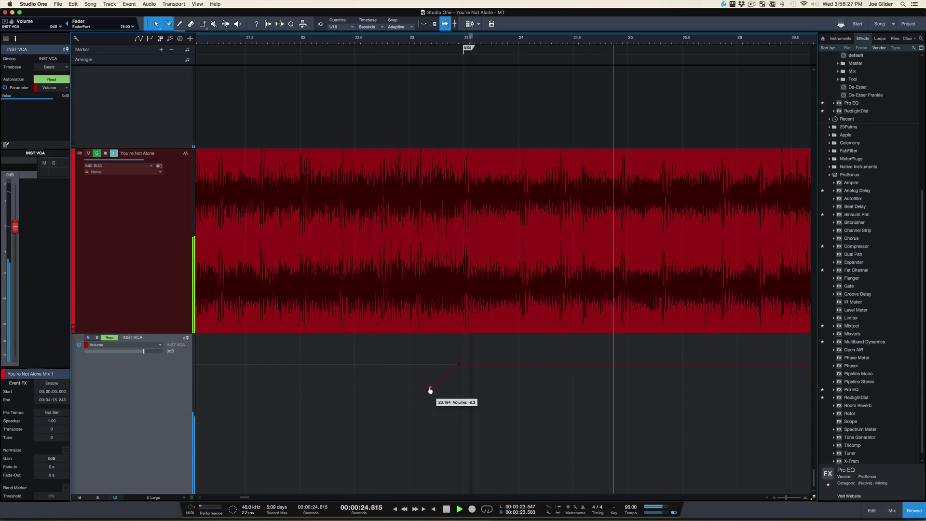
{"action": "key", "text": "space"}
Raise the INST VCA volume before the BIG marker to -3.0 dB and audition it from about 12.7 seconds.
{"action": "mouse_move", "coordinate": [430, 390]}
{"action": "left_mouse_down"}
{"action": "mouse_move", "coordinate": [443, 384]}
{"action": "mouse_move", "coordinate": [443, 368]}
{"action": "mouse_move", "coordinate": [443, 376]}
{"action": "left_mouse_up"}
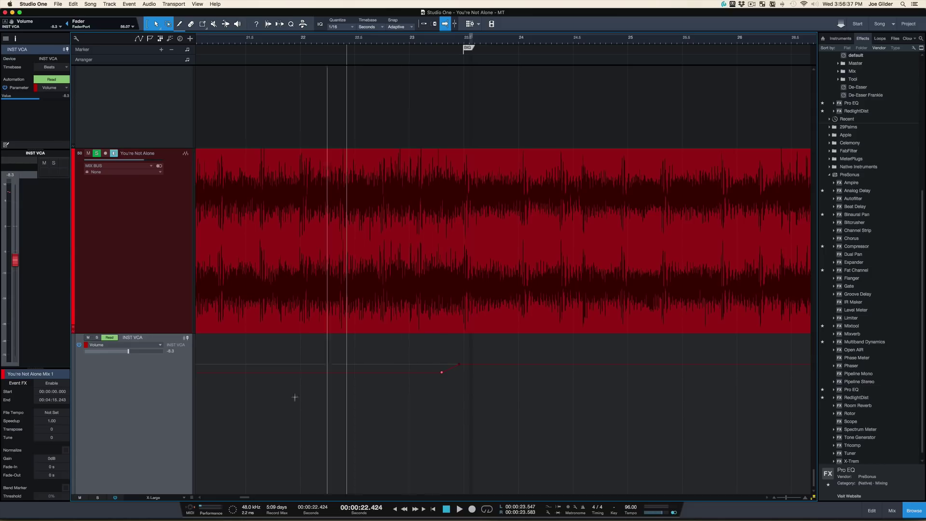
{"action": "left_click_drag", "start_coordinate": [275, 40], "coordinate": [274, 3]}
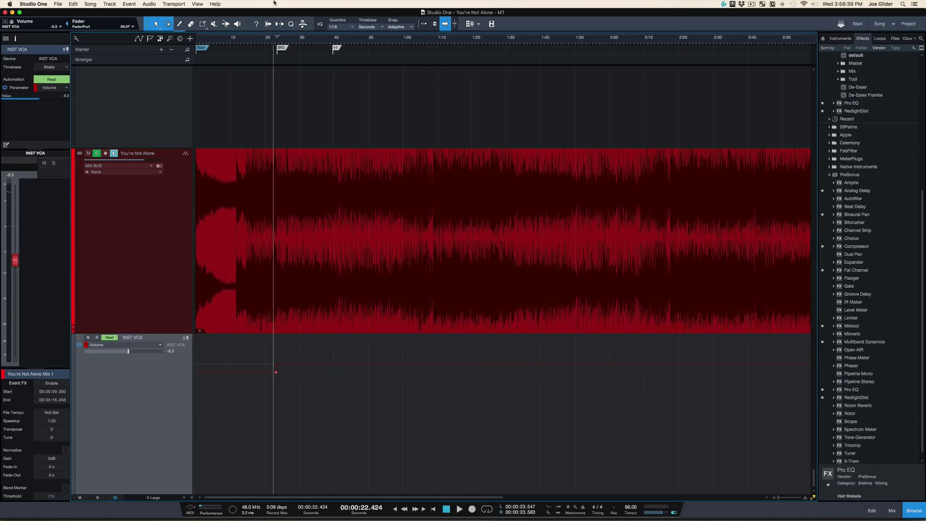
{"action": "left_click", "coordinate": [238, 24]}
{"action": "left_click", "coordinate": [240, 42]}
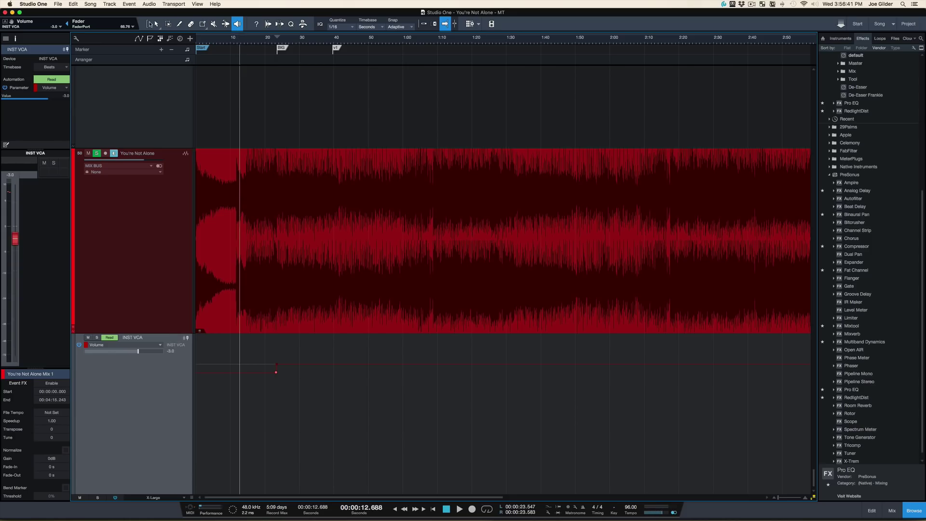
{"action": "left_click", "coordinate": [155, 24]}
{"action": "key", "text": "space"}
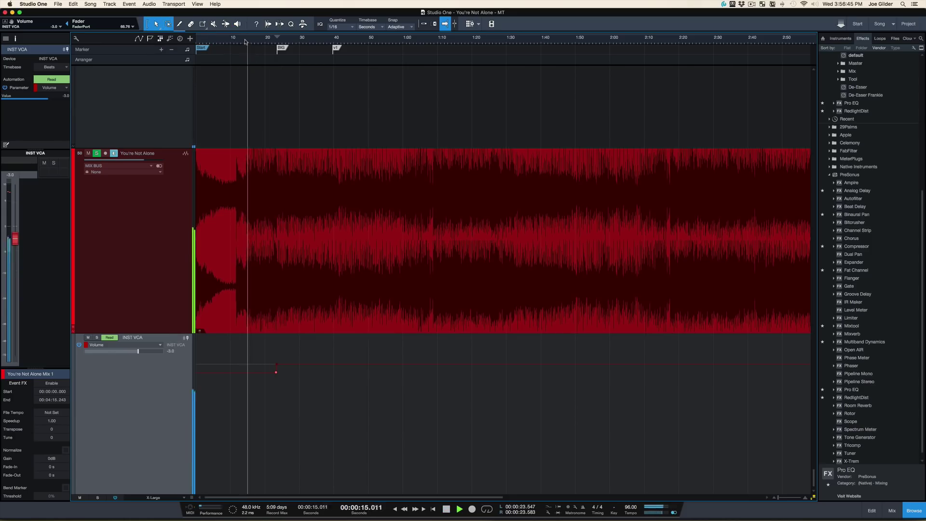
{"action": "left_click_drag", "start_coordinate": [246, 43], "coordinate": [244, 58]}
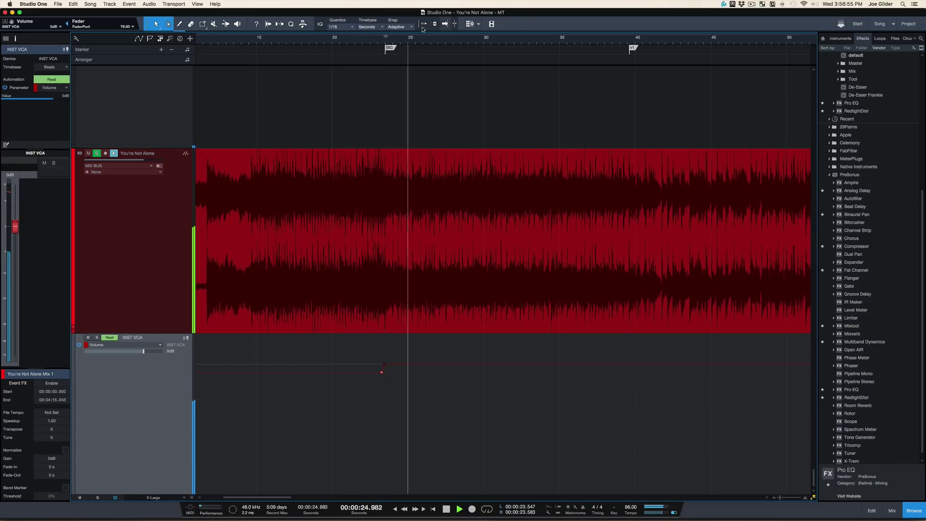
Shorten the INST VCA volume ramp by moving its lower automation point closer to the BIG marker, at -3.5 dB.
{"action": "left_click_drag", "start_coordinate": [382, 38], "coordinate": [380, 86]}
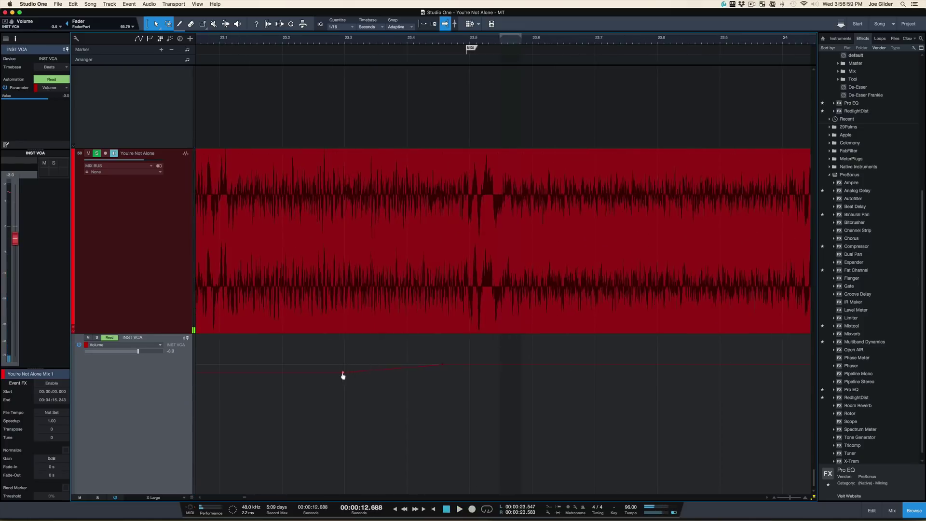
{"action": "left_click_drag", "start_coordinate": [342, 376], "coordinate": [426, 378]}
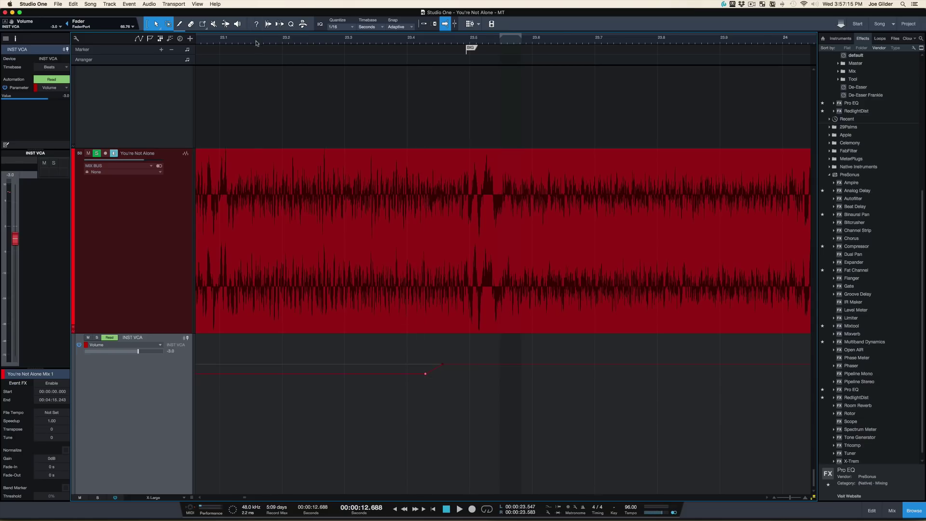
{"action": "left_click_drag", "start_coordinate": [256, 43], "coordinate": [251, 21]}
Select the You're Not Alone track and play from about 17.4 seconds through the BIG marker.
{"action": "left_click", "coordinate": [209, 41]}
{"action": "left_click", "coordinate": [145, 232]}
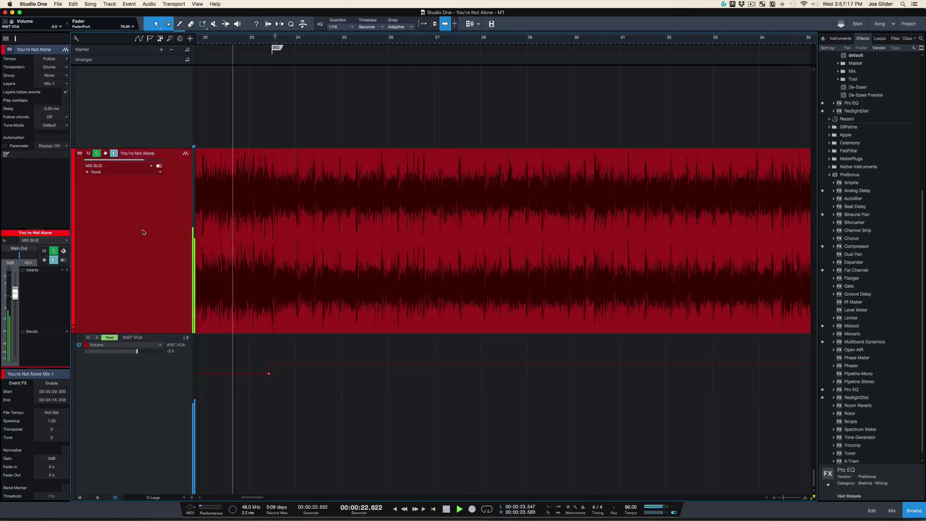
{"action": "left_click", "coordinate": [215, 42]}
{"action": "key", "text": "space"}
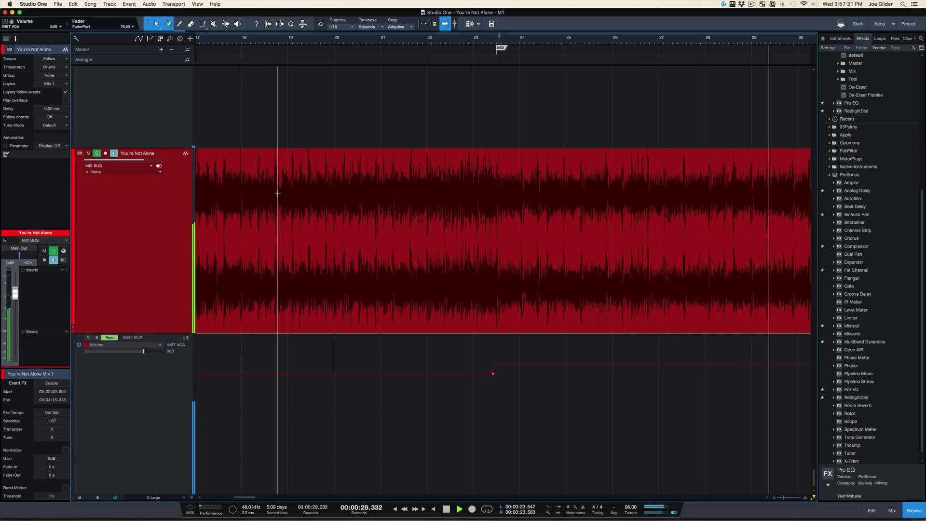
{"action": "key", "text": "space"}
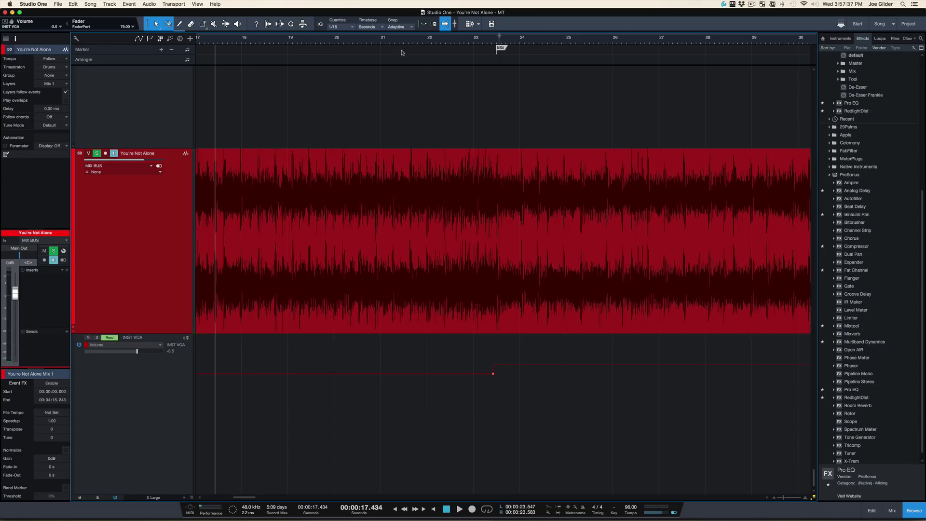
Play repeatedly from about 20 seconds through the BIG marker, turning off monitoring on the You're Not Alone track to compare the recorded mix.
{"action": "left_click", "coordinate": [336, 44]}
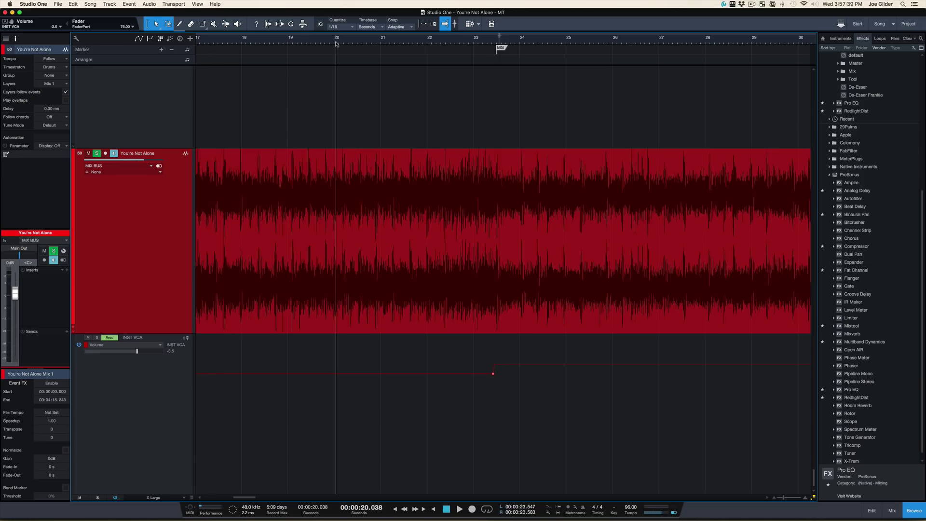
{"action": "key", "text": "space"}
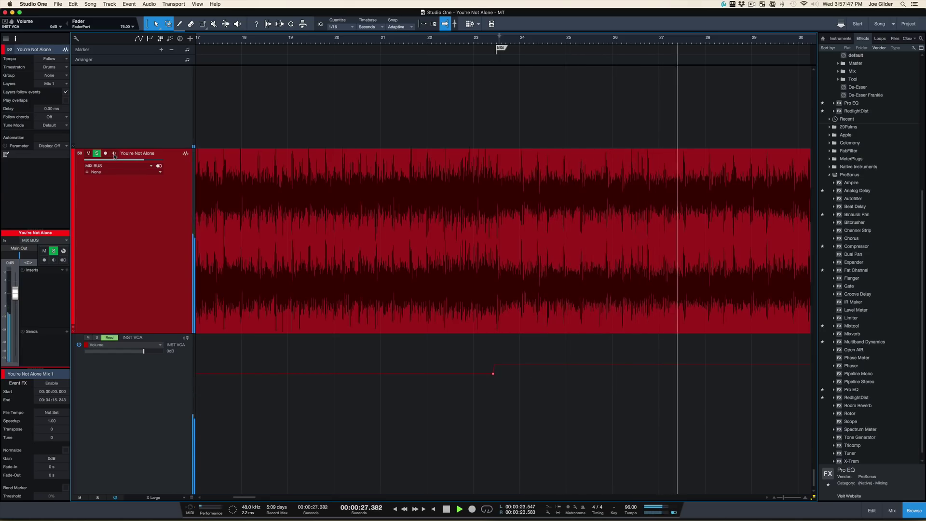
{"action": "key", "text": "space"}
{"action": "key", "text": "space"}
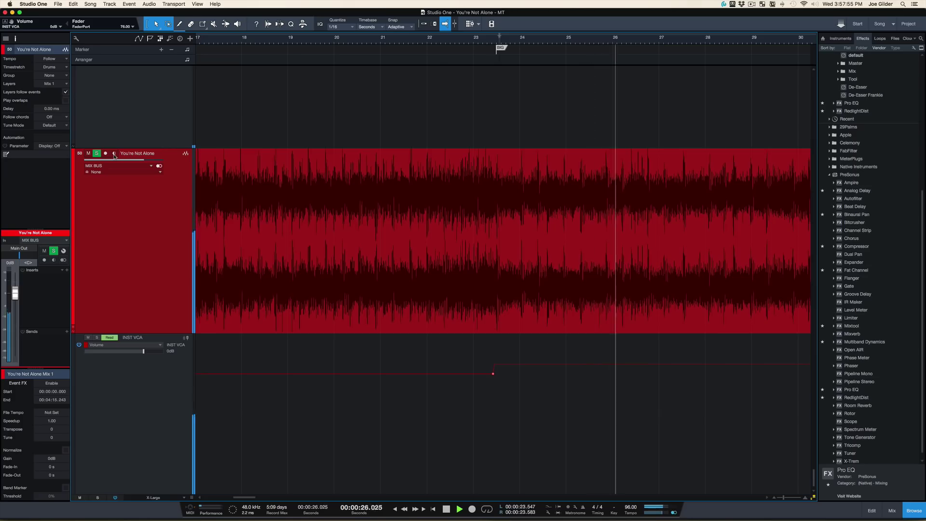
{"action": "key", "text": "space"}
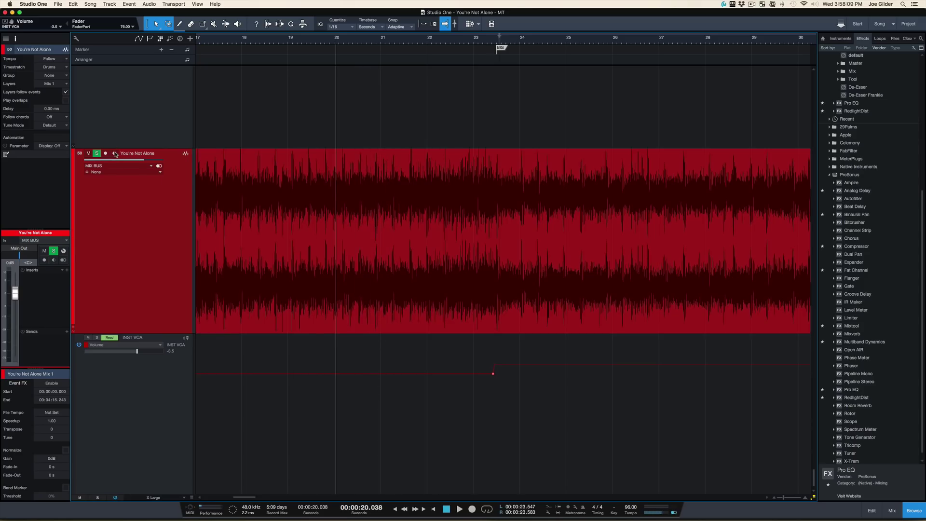
{"action": "key", "text": "space"}
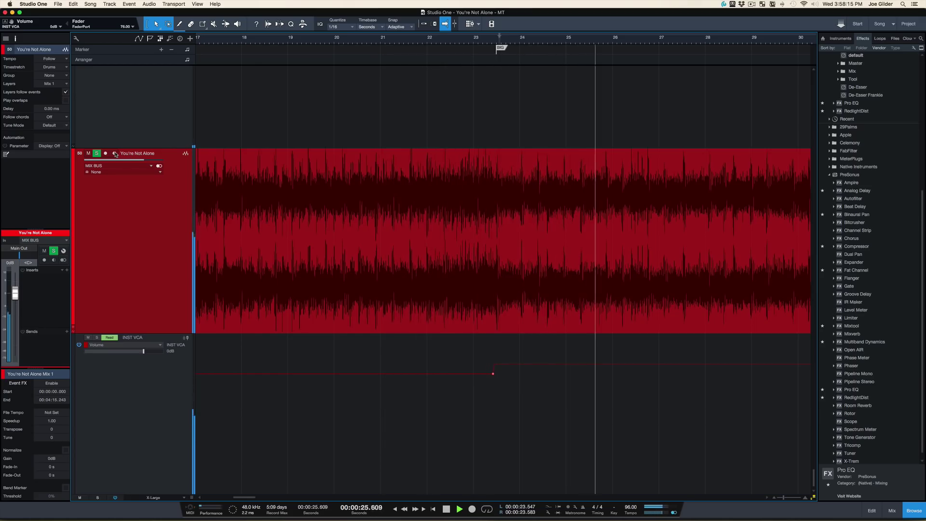
{"action": "key", "text": "space"}
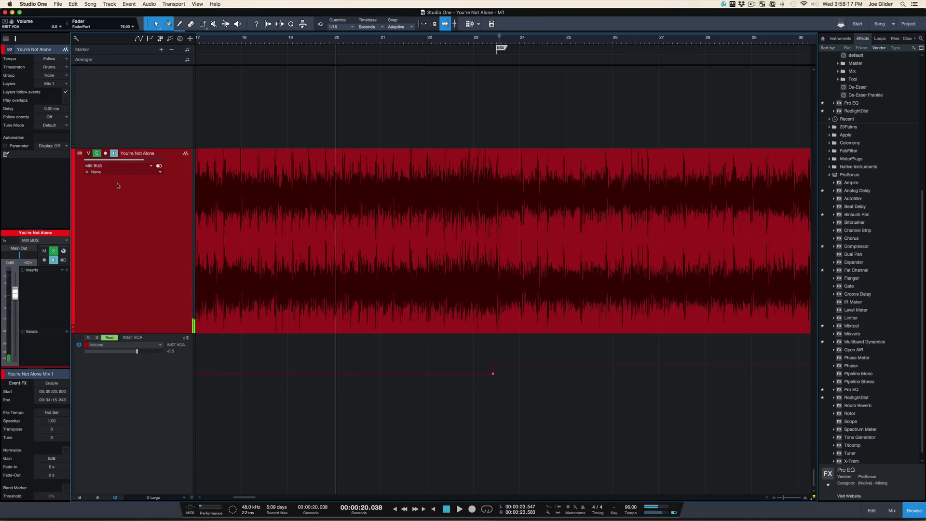
Audition the automated mix twice from about 20 seconds with monitoring on for the You're Not Alone track.
{"action": "key", "text": "space"}
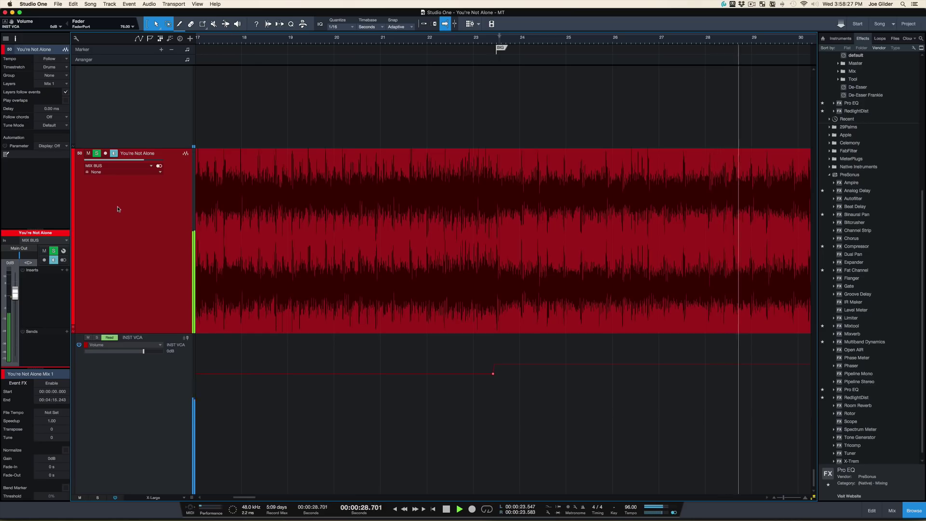
{"action": "key", "text": "space"}
{"action": "key", "text": "space"}
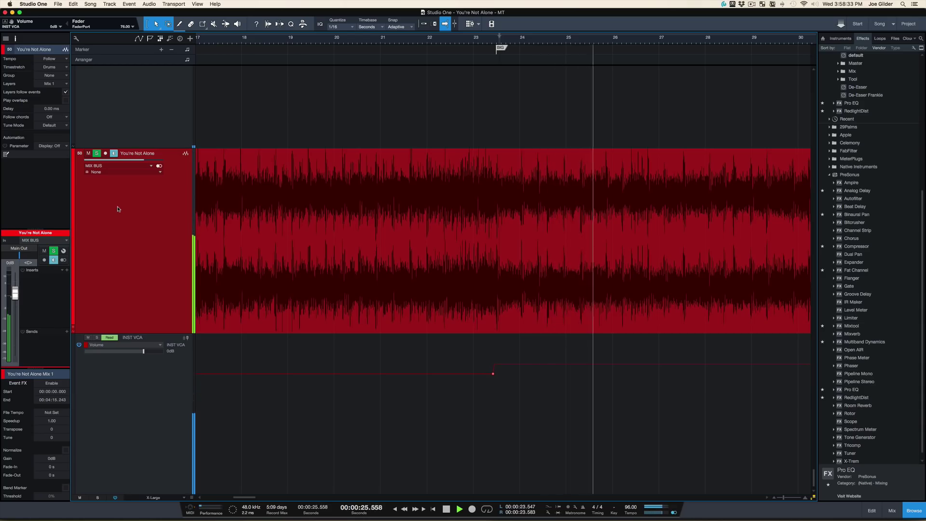
{"action": "key", "text": "space"}
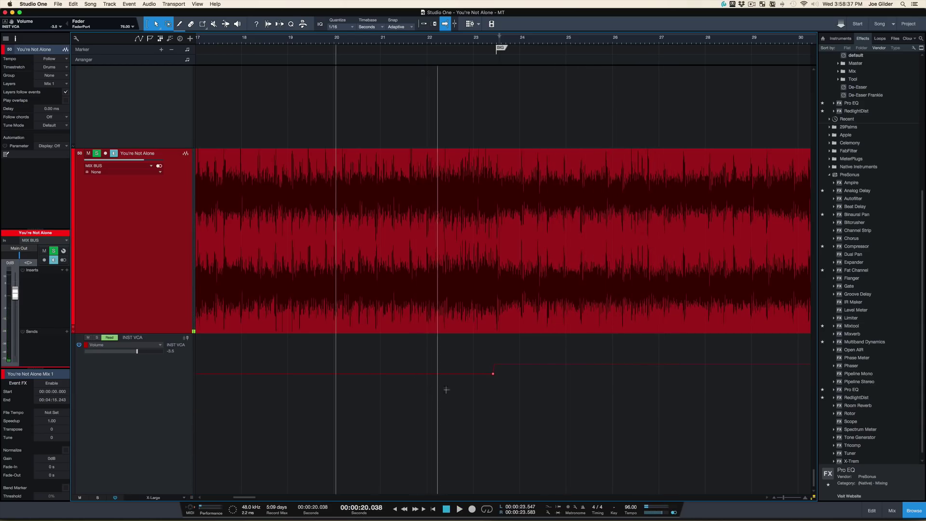
Switch the INST VCA's automation mode to Auto: Off and open the mixer.
{"action": "left_click", "coordinate": [145, 382]}
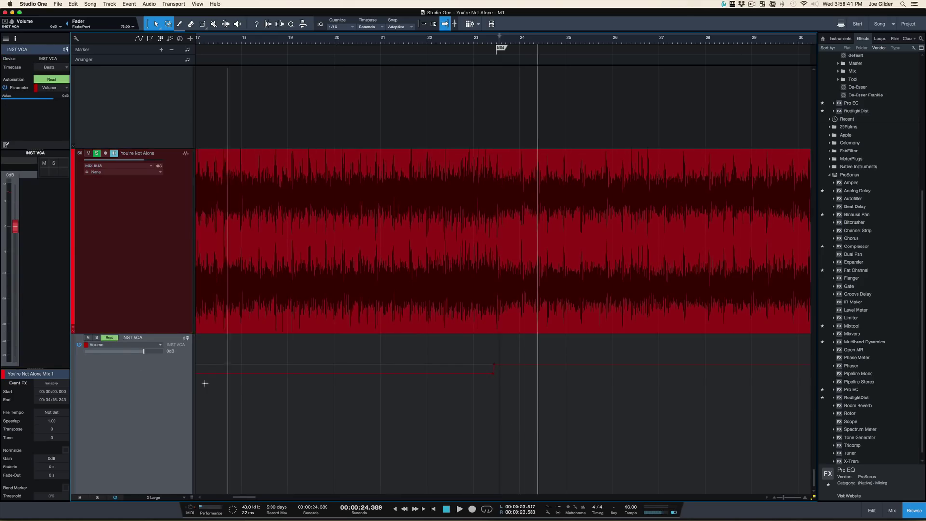
{"action": "left_click", "coordinate": [110, 337]}
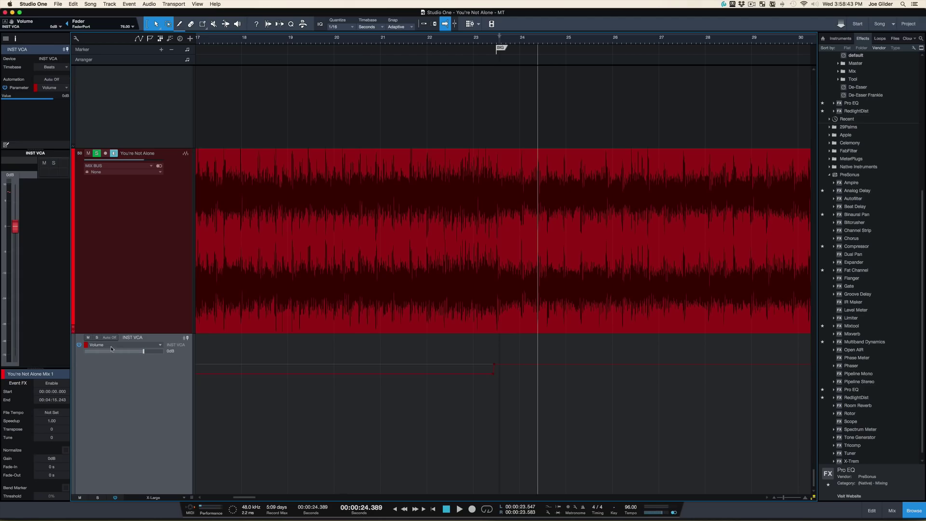
{"action": "key", "text": "F3"}
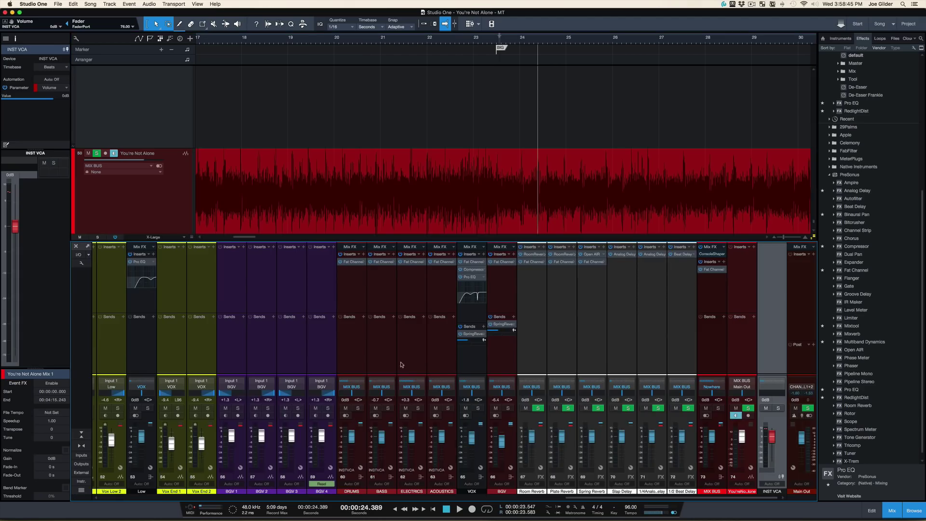
Show the volume automation of the DRUMS bus around the BIG marker.
{"action": "left_click", "coordinate": [344, 352]}
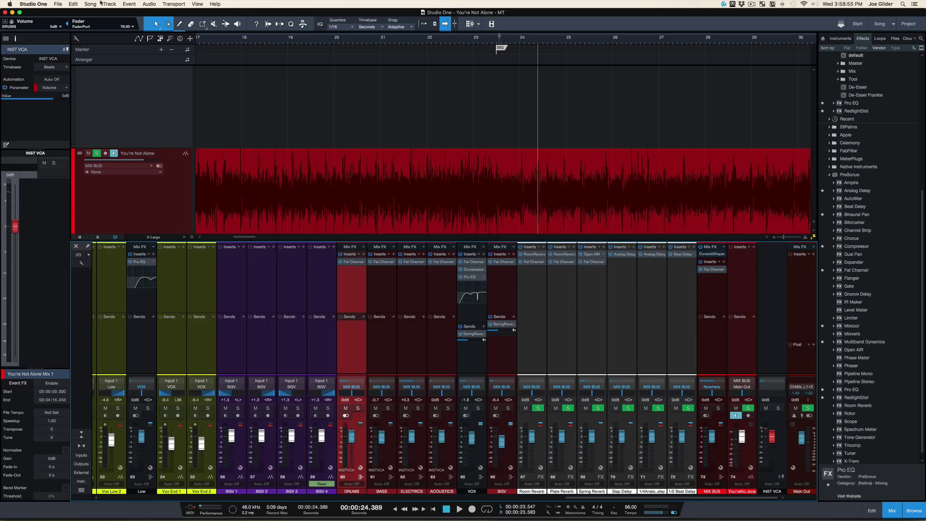
{"action": "left_click", "coordinate": [5, 23]}
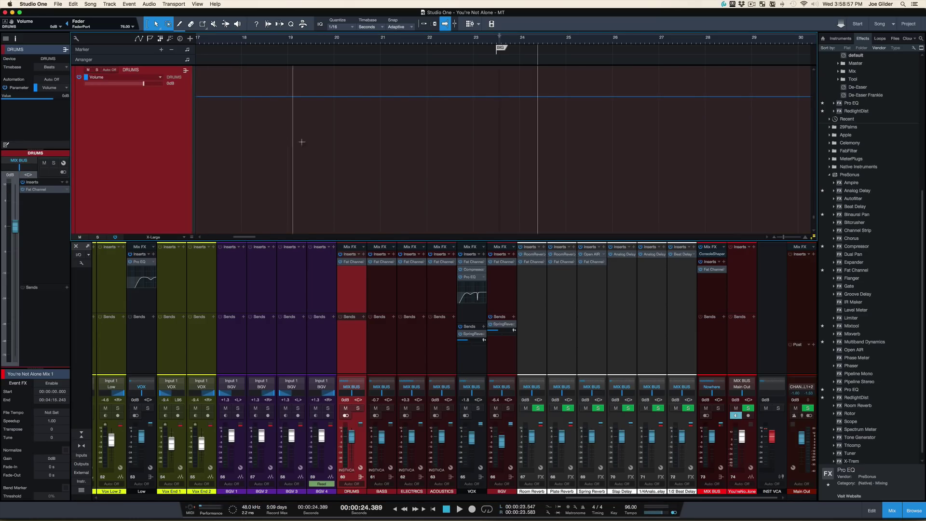
{"action": "left_click_drag", "start_coordinate": [489, 65], "coordinate": [489, 75]}
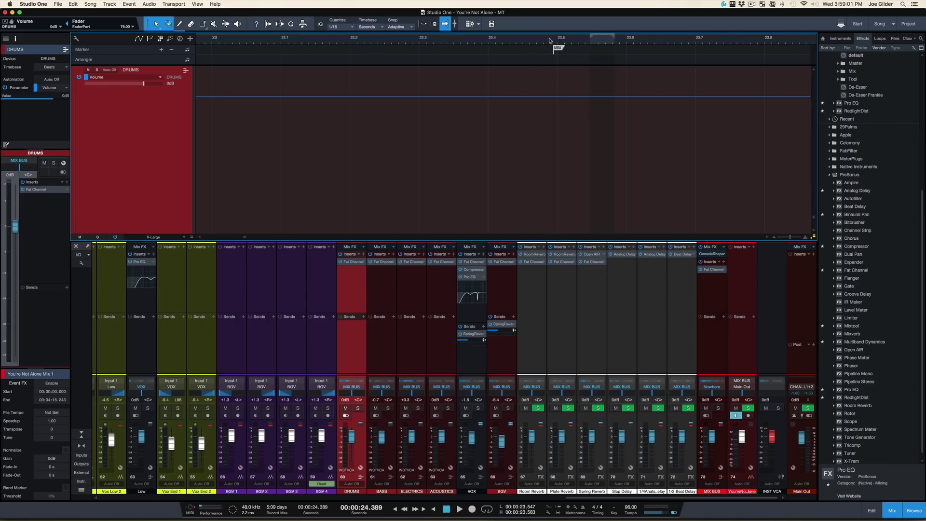
Lower the DRUMS bus volume automation to -3.0 dB before the BIG marker and play the transition.
{"action": "left_click_drag", "start_coordinate": [549, 40], "coordinate": [549, 53]}
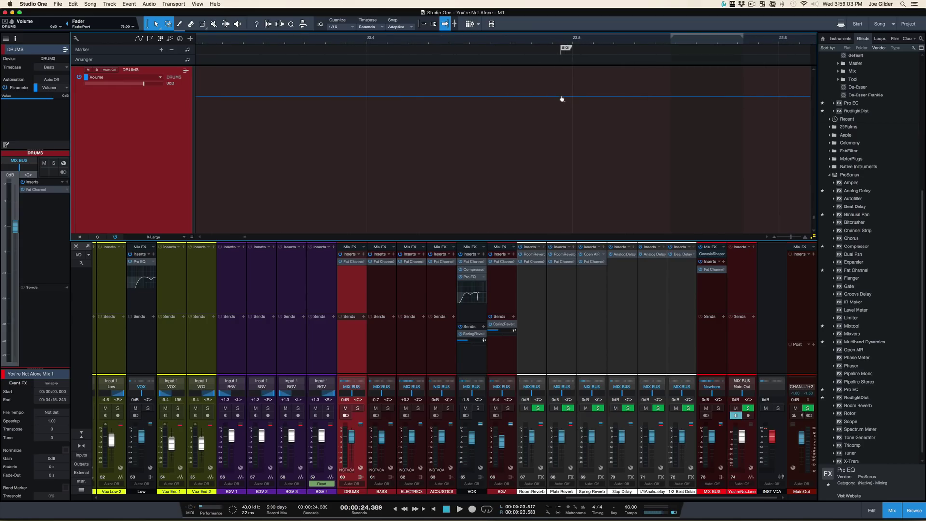
{"action": "left_click_drag", "start_coordinate": [555, 97], "coordinate": [554, 109]}
{"action": "left_click_drag", "start_coordinate": [494, 42], "coordinate": [493, 24]}
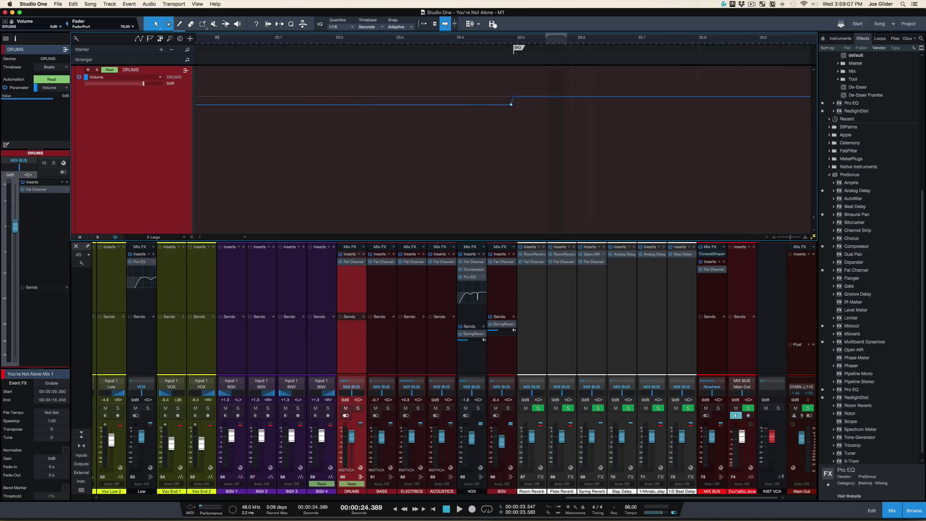
{"action": "key", "text": "space"}
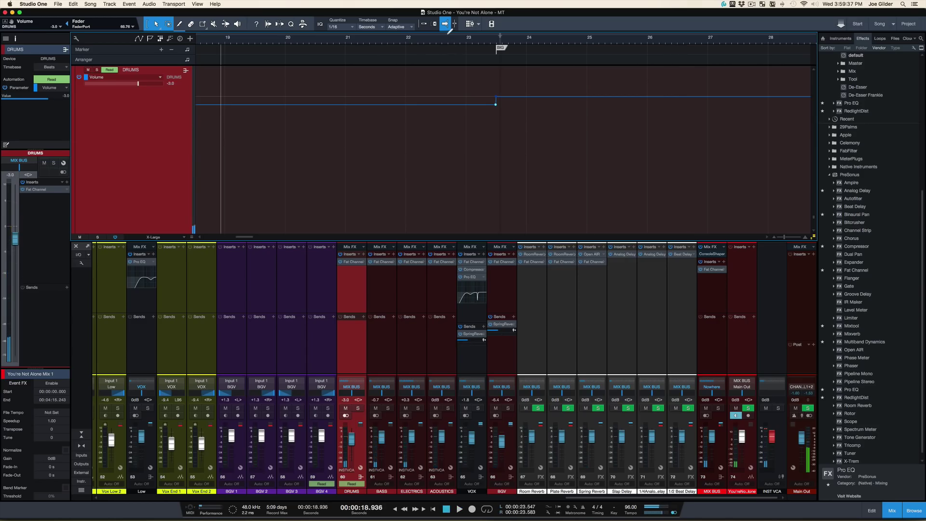
Hide the mixer and solo the EG 7 and EG 8 tracks in the arrangement.
{"action": "scroll", "coordinate": [462, 158], "scroll_direction": "down", "scroll_amount": 4}
{"action": "key", "text": "F3"}
{"action": "scroll", "coordinate": [462, 159], "scroll_direction": "down", "scroll_amount": 5}
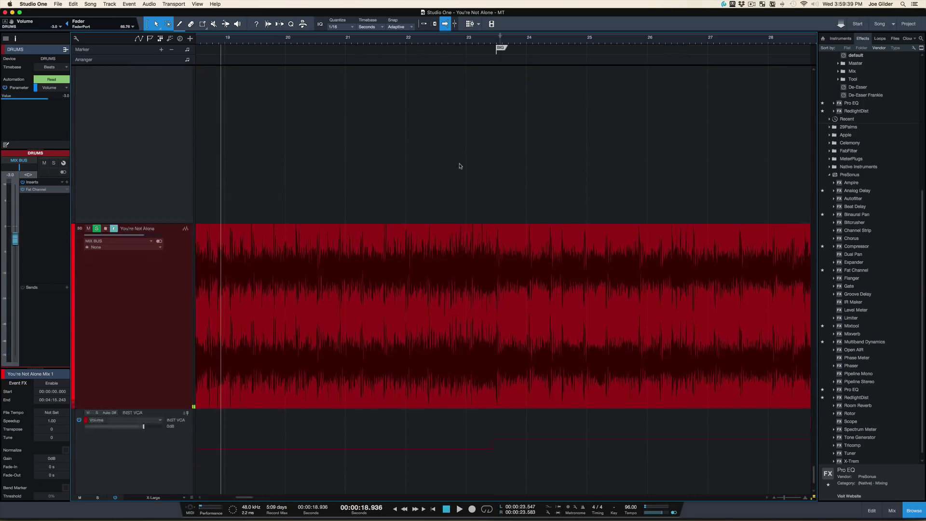
{"action": "scroll", "coordinate": [462, 161], "scroll_direction": "down", "scroll_amount": 4}
{"action": "scroll", "coordinate": [462, 161], "scroll_direction": "down", "scroll_amount": 2}
{"action": "scroll", "coordinate": [460, 163], "scroll_direction": "up", "scroll_amount": 12}
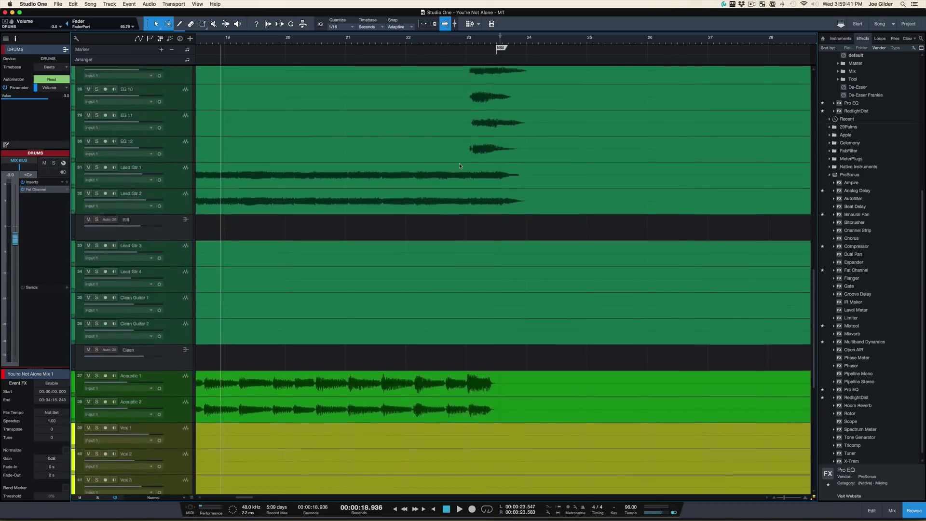
{"action": "scroll", "coordinate": [459, 166], "scroll_direction": "up", "scroll_amount": 3}
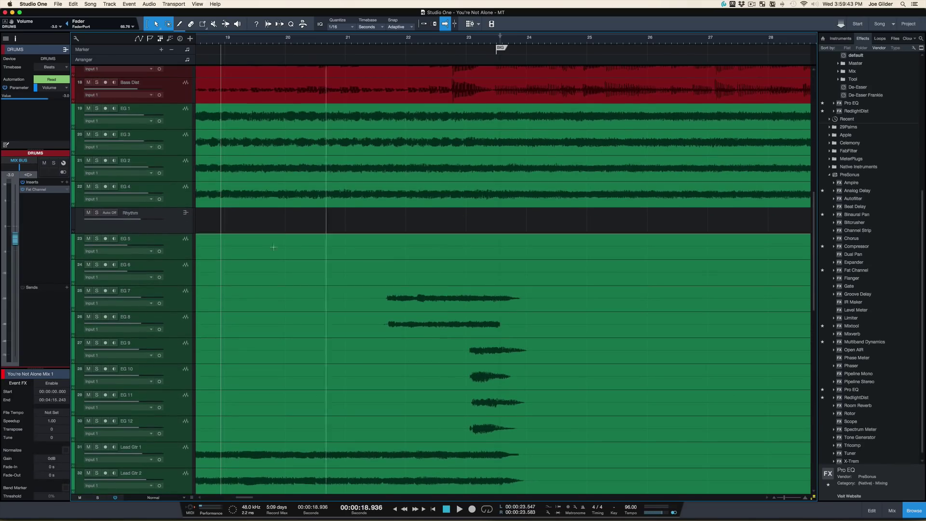
{"action": "left_click", "coordinate": [170, 302]}
{"action": "key", "text": "s"}
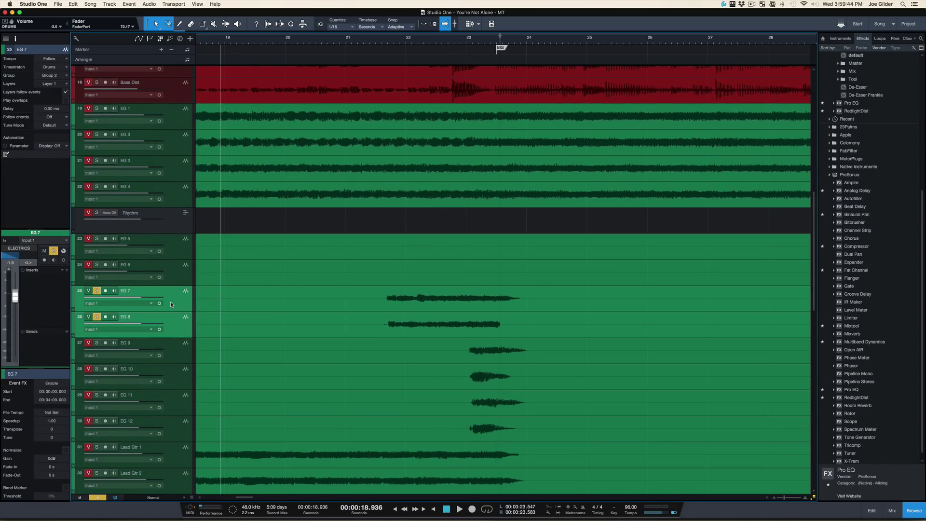
Play the soloed EG 7 and EG 8 tracks from about 21.5 seconds and lower their volume to about -6.8 dB.
{"action": "left_click", "coordinate": [374, 40]}
{"action": "key", "text": "space"}
{"action": "key", "text": "space"}
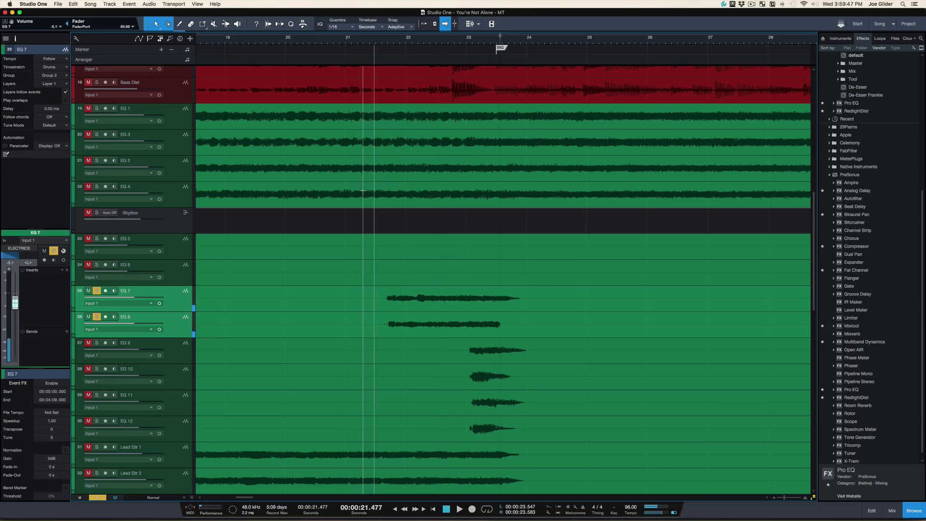
{"action": "key", "text": "space"}
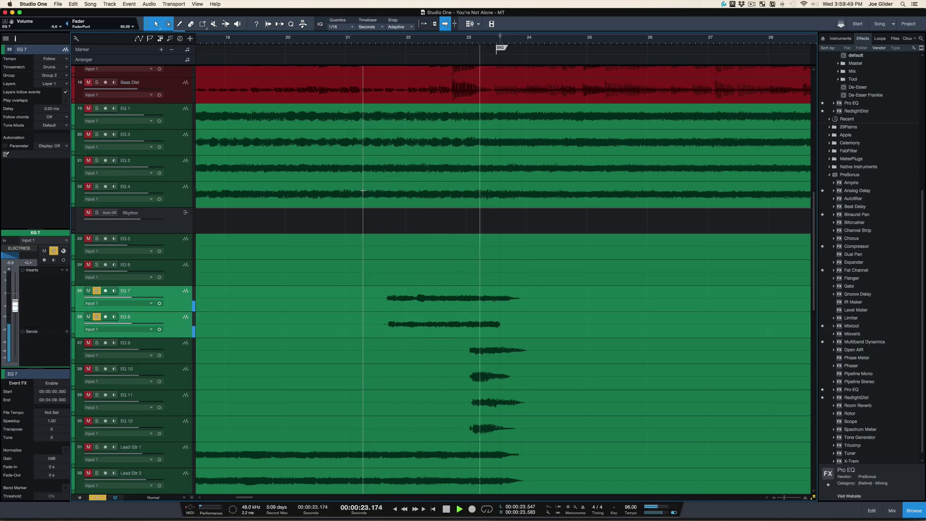
{"action": "key", "text": "space"}
Unsolo EG 7 and EG 8 and play the full mix through the BIG marker.
{"action": "key", "text": "s"}
{"action": "key", "text": "space"}
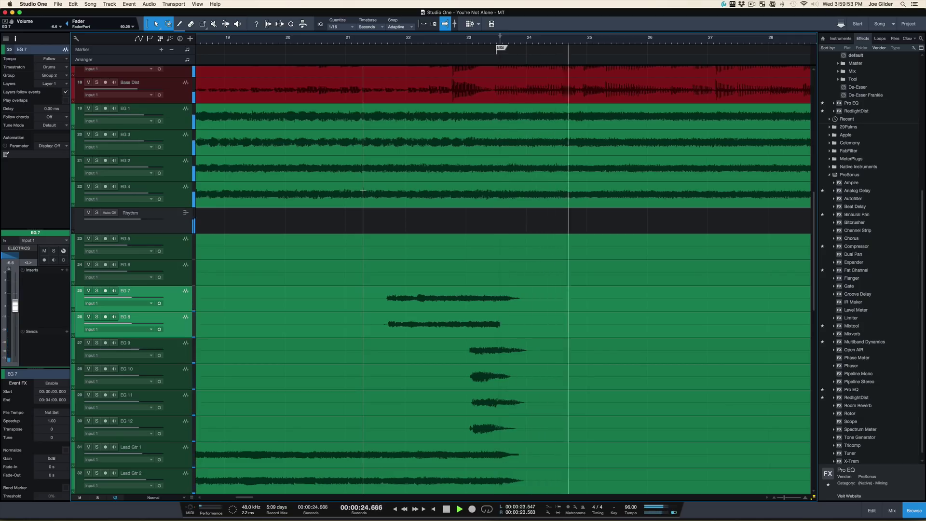
{"action": "scroll", "coordinate": [449, 290], "scroll_direction": "up", "scroll_amount": 5}
{"action": "scroll", "coordinate": [443, 260], "scroll_direction": "up", "scroll_amount": 5}
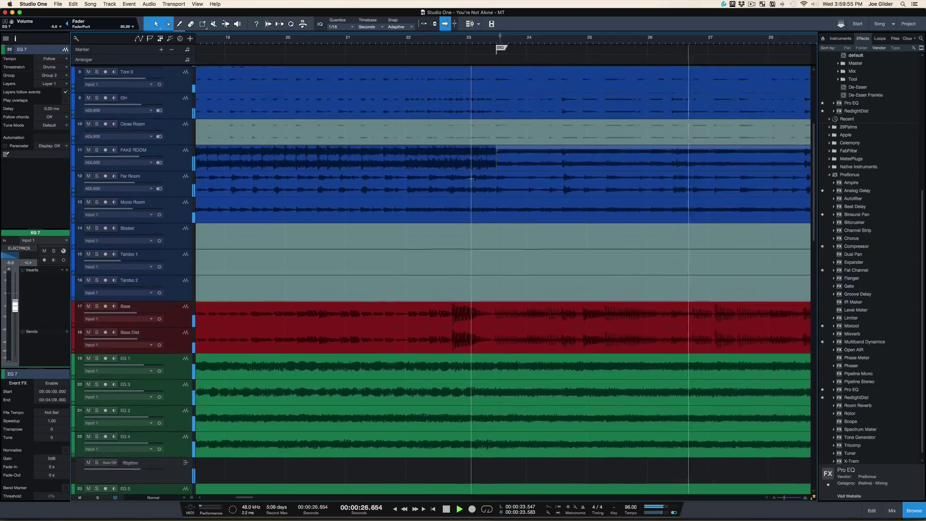
{"action": "key", "text": "space"}
Remove the volume automation point from the DRUMS bus and reset its volume to 0 dB.
{"action": "scroll", "coordinate": [437, 224], "scroll_direction": "up", "scroll_amount": 5}
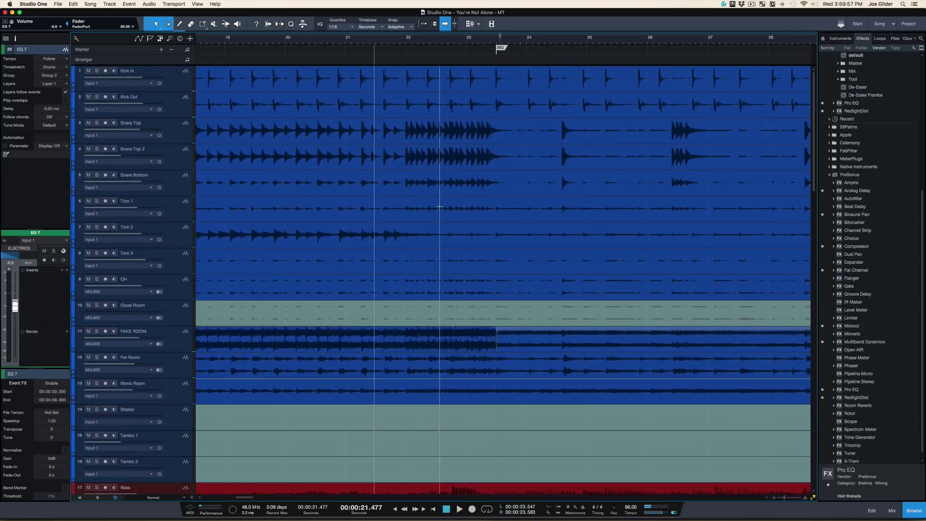
{"action": "scroll", "coordinate": [463, 165], "scroll_direction": "down", "scroll_amount": 15}
{"action": "scroll", "coordinate": [463, 166], "scroll_direction": "down", "scroll_amount": 20}
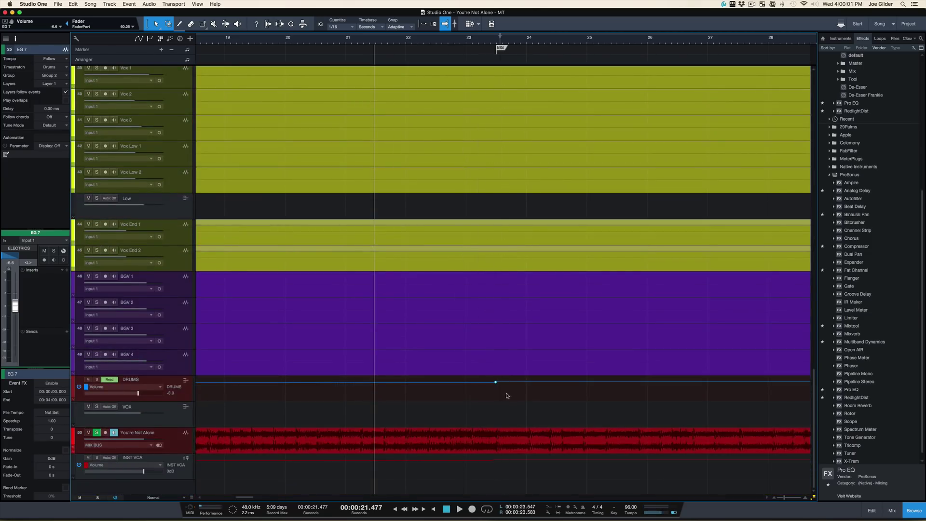
{"action": "left_click", "coordinate": [495, 385]}
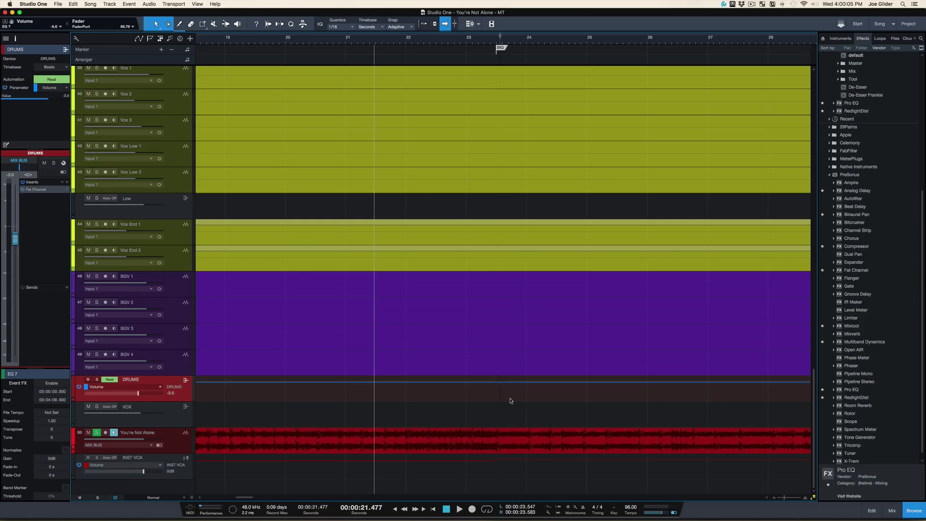
{"action": "left_click", "coordinate": [139, 394], "text": "alt"}
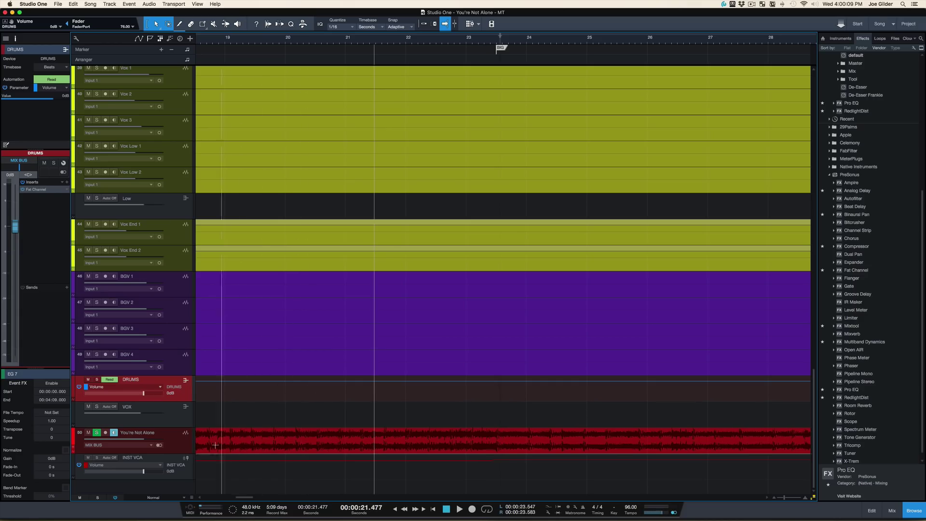
Switch the INST VCA's automation mode to Read and audition the mix twice from about 21.5 seconds.
{"action": "left_click", "coordinate": [165, 471]}
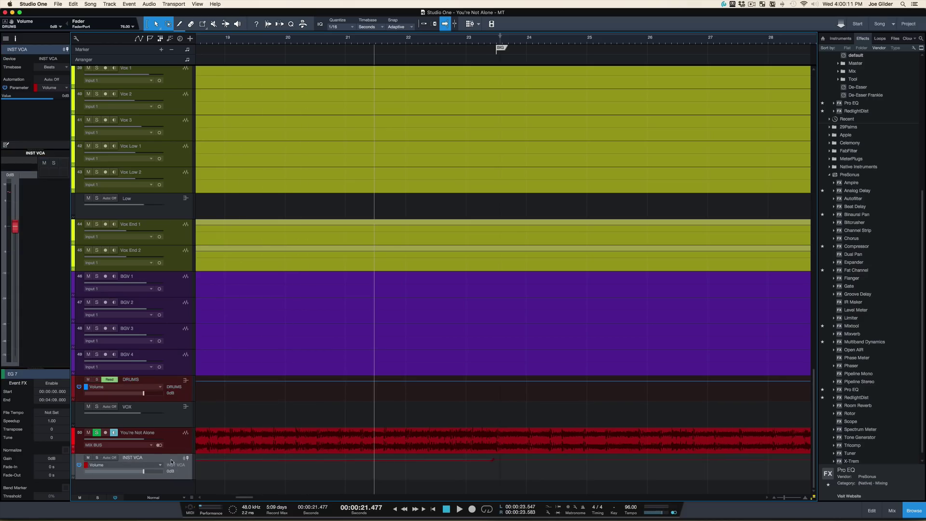
{"action": "left_click", "coordinate": [118, 472]}
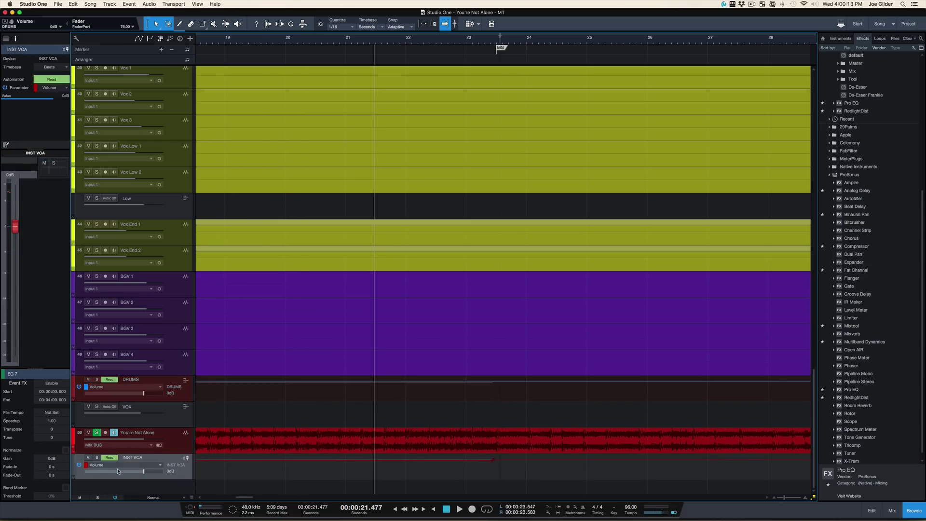
{"action": "key", "text": "space"}
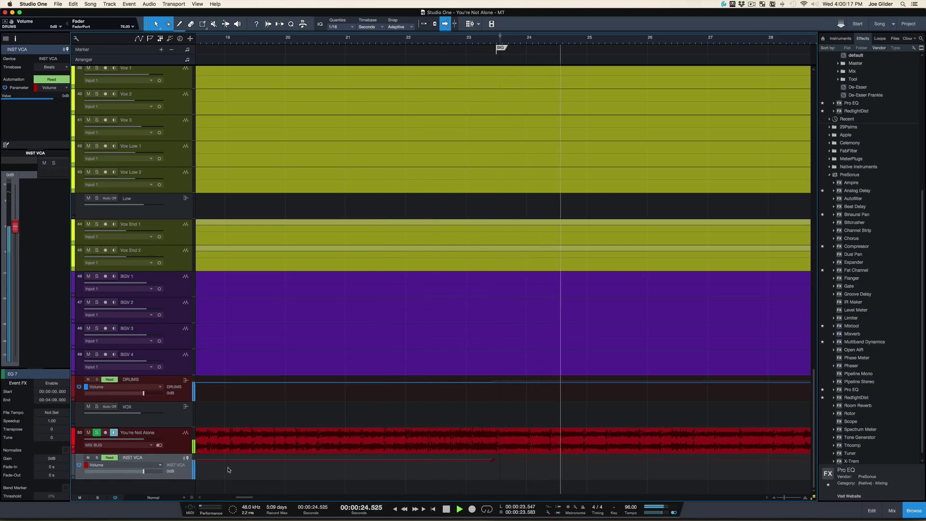
{"action": "key", "text": "space"}
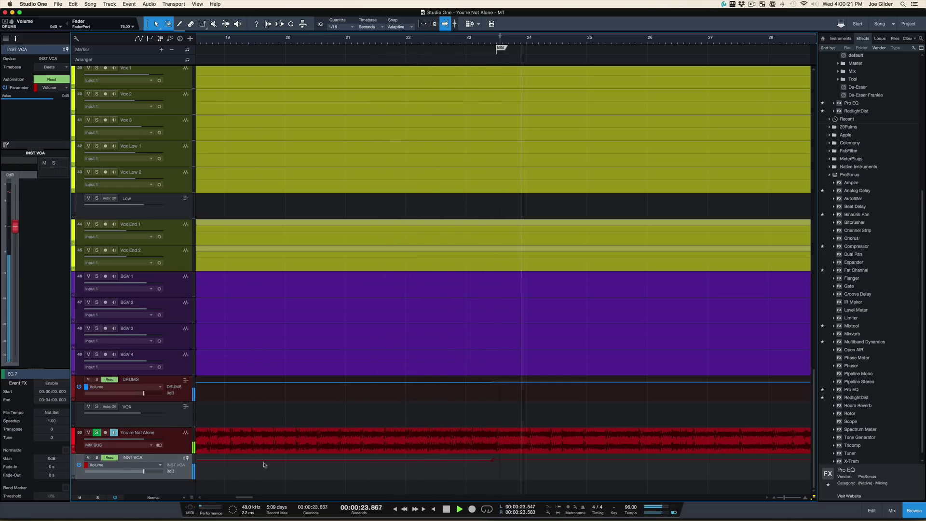
{"action": "key", "text": "shift+e"}
{"action": "key", "text": "shift+e"}
{"action": "key", "text": "shift+e"}
{"action": "key", "text": "space"}
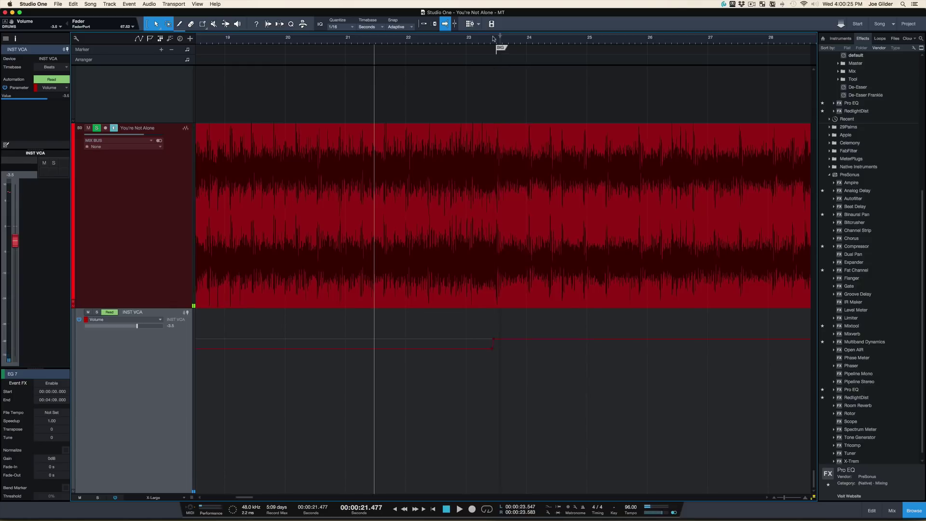
Lower the INST VCA volume automation point just before the BIG marker to -4.4 dB.
{"action": "left_click_drag", "start_coordinate": [493, 39], "coordinate": [490, 61]}
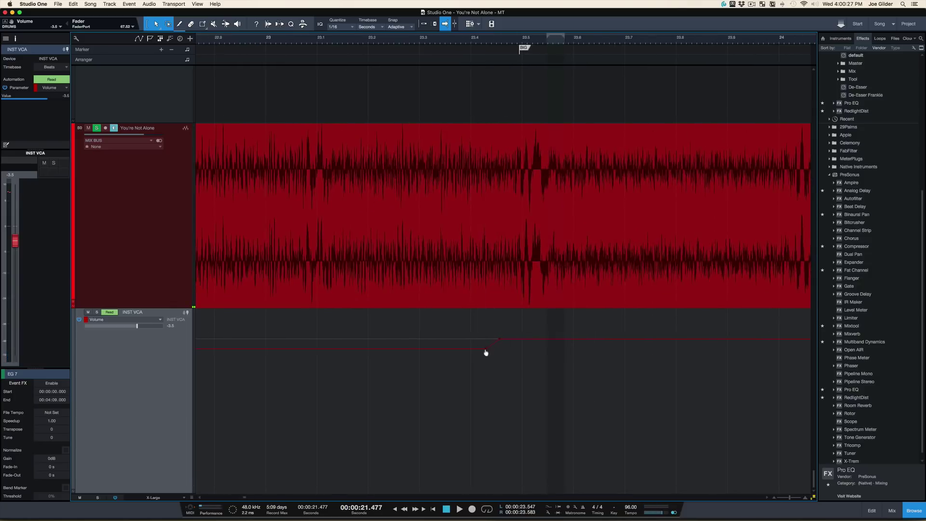
{"action": "left_click_drag", "start_coordinate": [486, 353], "coordinate": [485, 351]}
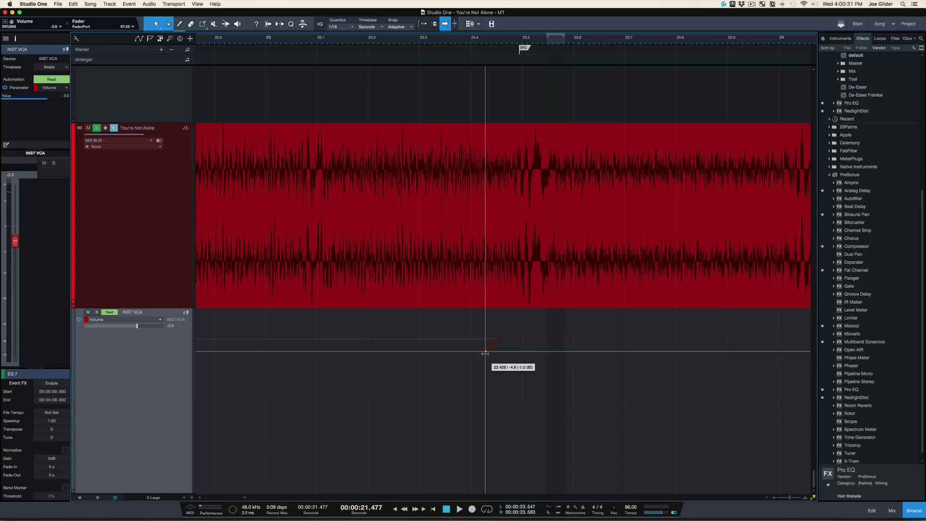
{"action": "left_click_drag", "start_coordinate": [485, 351], "coordinate": [485, 351]}
Play the mix from about 17 seconds through the BIG marker.
{"action": "left_click_drag", "start_coordinate": [467, 31], "coordinate": [468, 2]}
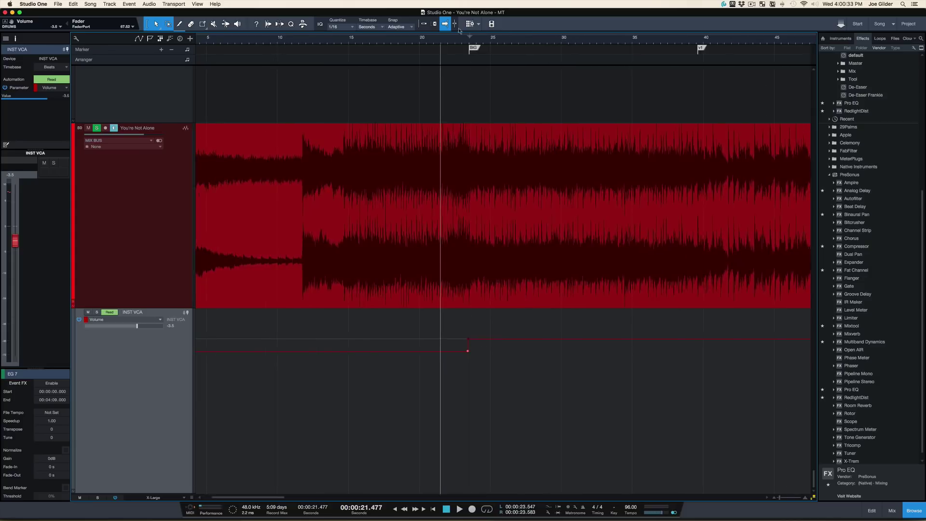
{"action": "left_click_drag", "start_coordinate": [442, 42], "coordinate": [445, 25]}
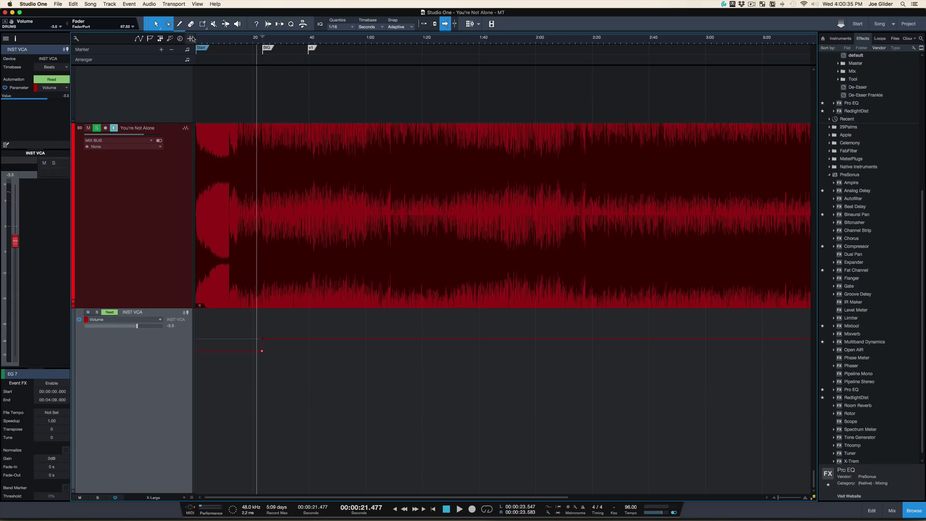
{"action": "left_click", "coordinate": [202, 40]}
{"action": "left_click", "coordinate": [243, 42]}
{"action": "key", "text": "space"}
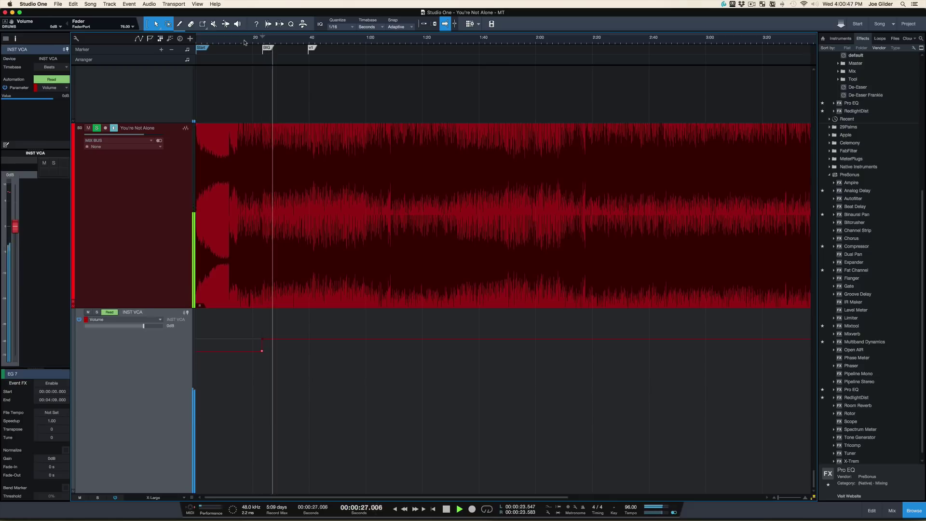
{"action": "key", "text": "space"}
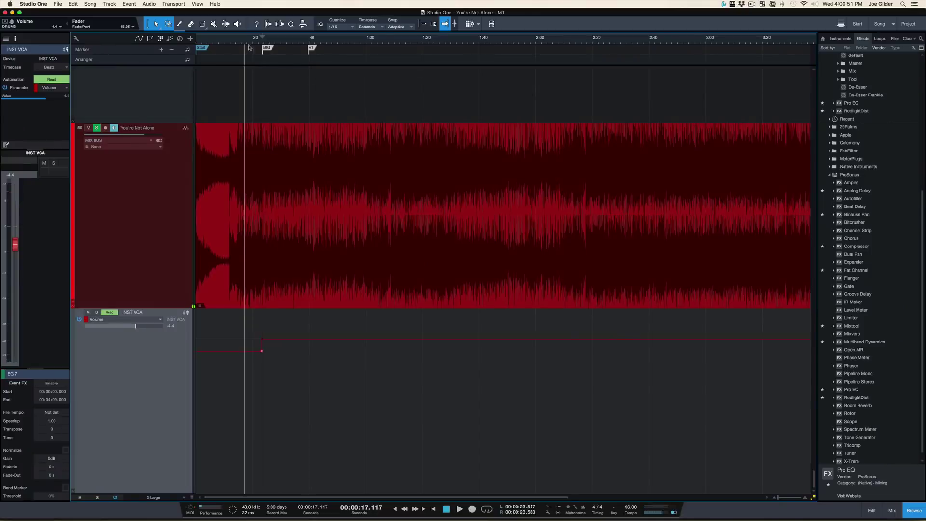
Raise the INST VCA volume automation point just before the BIG marker to -4.0 dB.
{"action": "left_click_drag", "start_coordinate": [257, 40], "coordinate": [247, 108]}
{"action": "scroll", "coordinate": [502, 261], "scroll_direction": "right", "scroll_amount": 20}
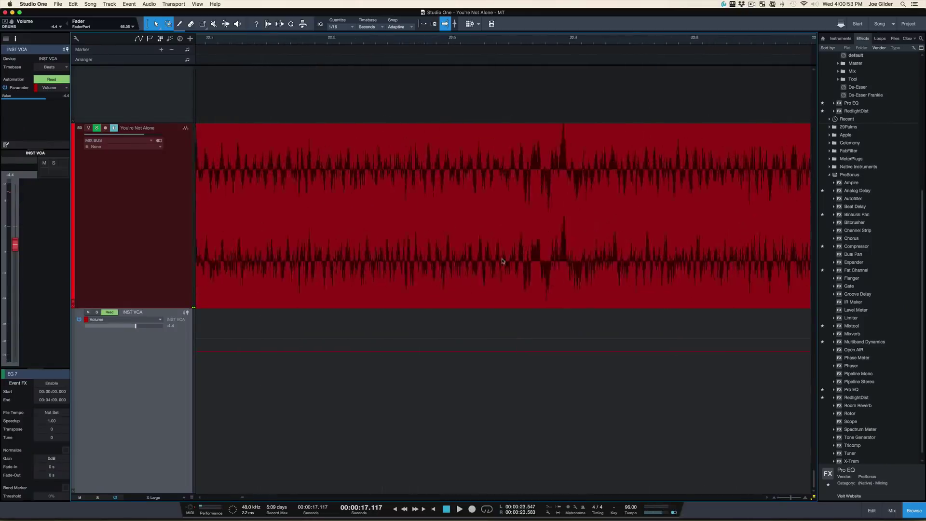
{"action": "scroll", "coordinate": [502, 261], "scroll_direction": "left", "scroll_amount": 10}
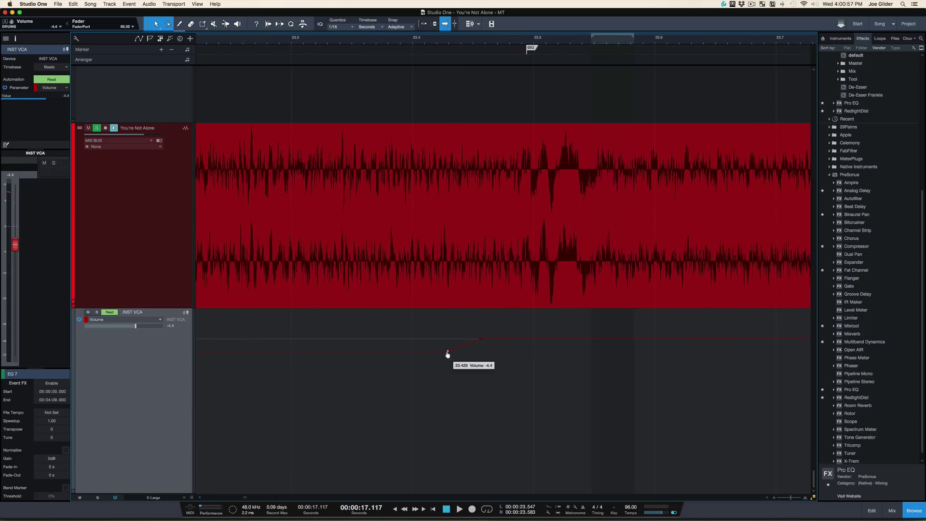
{"action": "left_click_drag", "start_coordinate": [448, 353], "coordinate": [450, 350]}
Play the mix from about 19 seconds into the heavy section after the BIG marker.
{"action": "left_click_drag", "start_coordinate": [284, 38], "coordinate": [283, 3]}
{"action": "scroll", "coordinate": [205, 40], "scroll_direction": "left", "scroll_amount": 3}
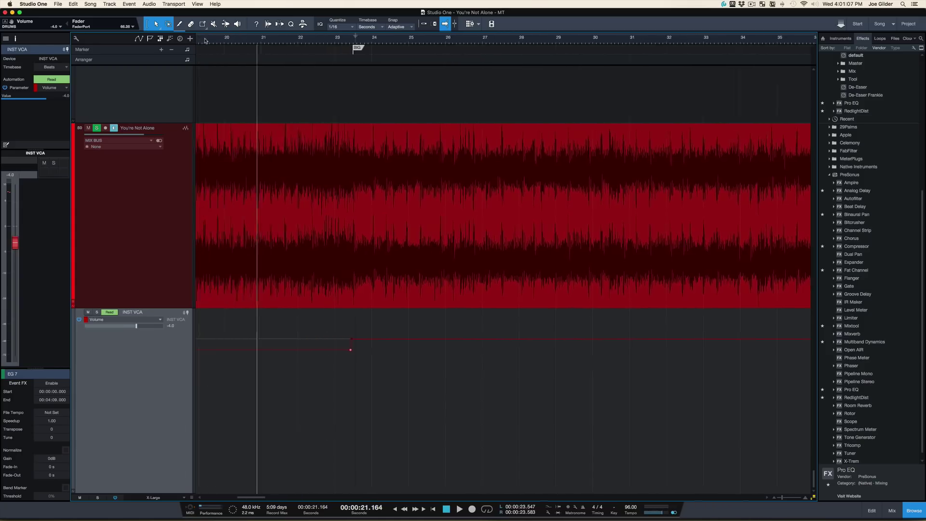
{"action": "left_click", "coordinate": [201, 41]}
{"action": "key", "text": "space"}
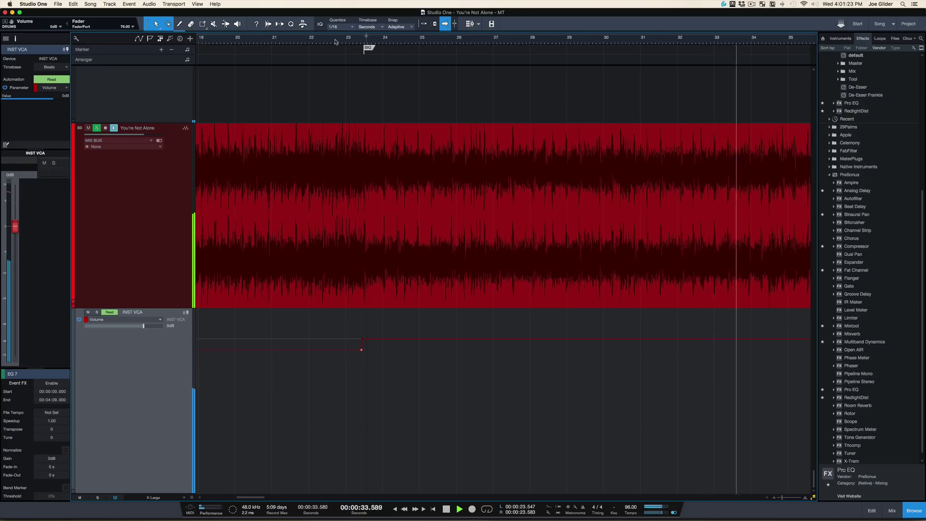
Play the song's ending from about 3:57 and return the playhead to the start.
{"action": "left_click_drag", "start_coordinate": [337, 40], "coordinate": [337, 2]}
{"action": "left_click", "coordinate": [634, 39]}
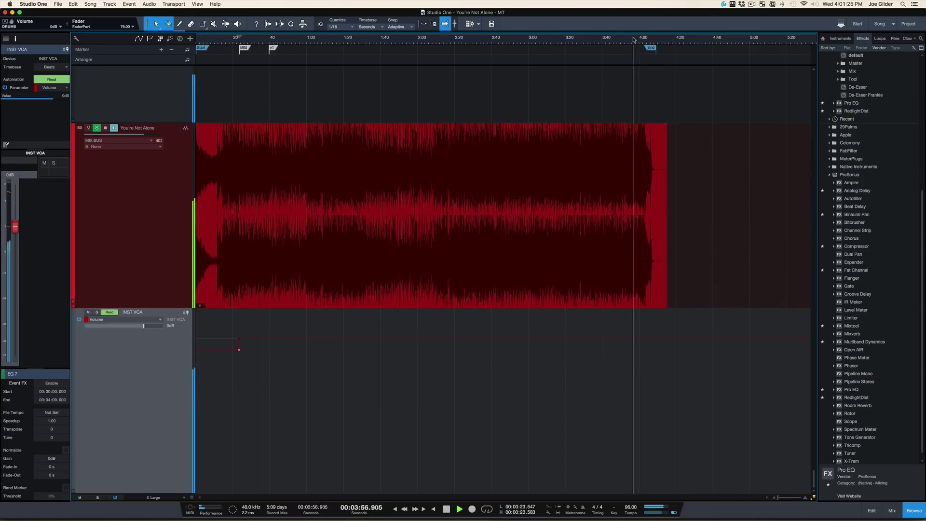
{"action": "key", "text": "f"}
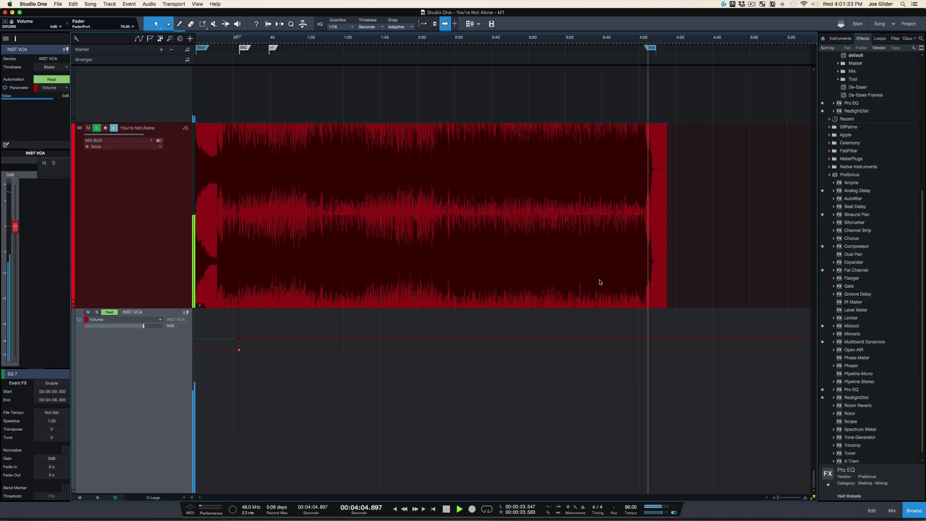
{"action": "key", "text": "space"}
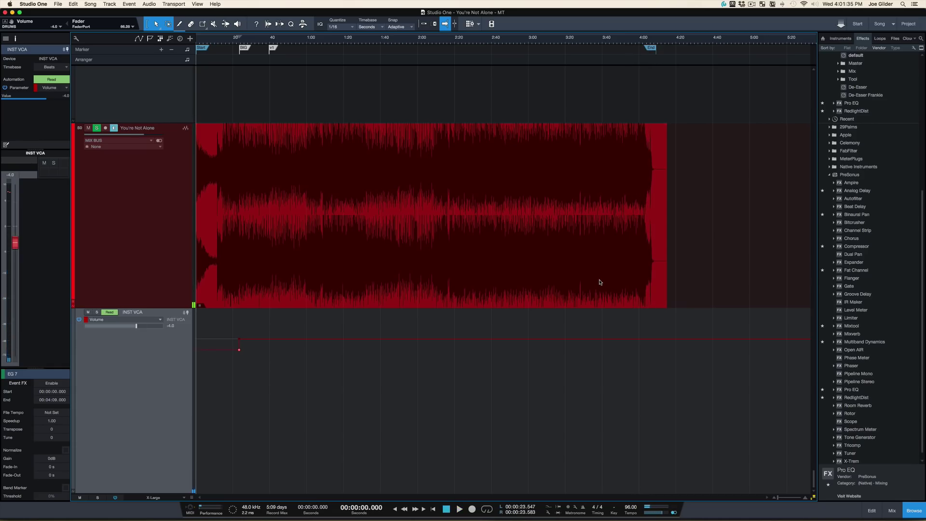
Play the mix from the start past the BIG marker, and raise the INST VCA volume automation point before it to -3.5 dB.
{"action": "key", "text": "space"}
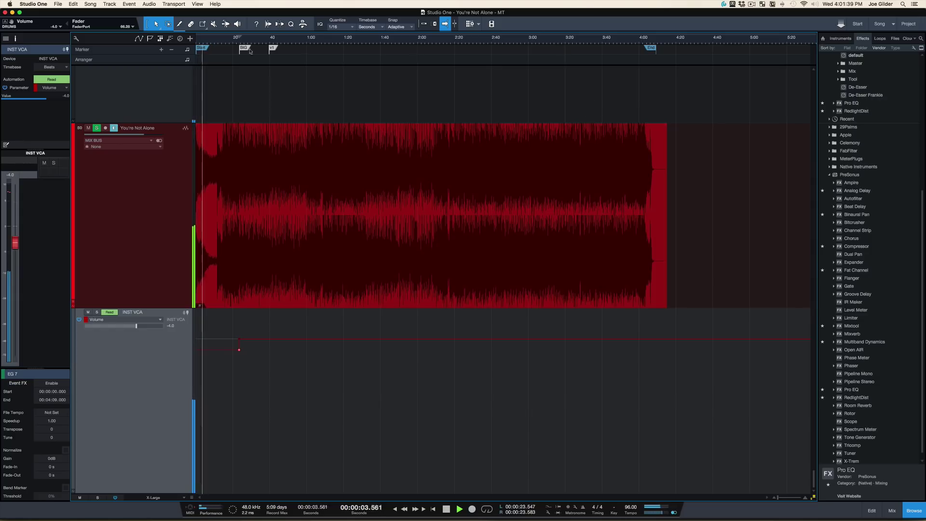
{"action": "left_click_drag", "start_coordinate": [201, 40], "coordinate": [231, 87]}
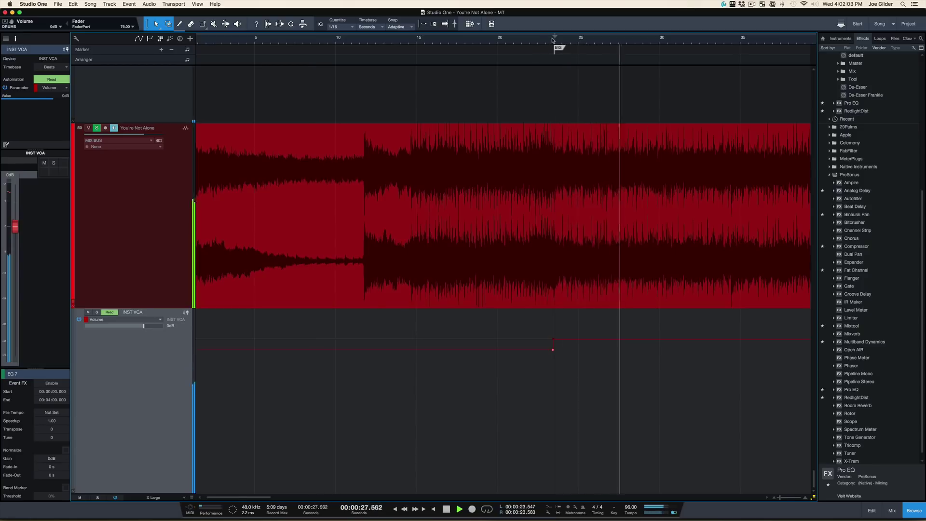
{"action": "left_click_drag", "start_coordinate": [552, 40], "coordinate": [549, 78]}
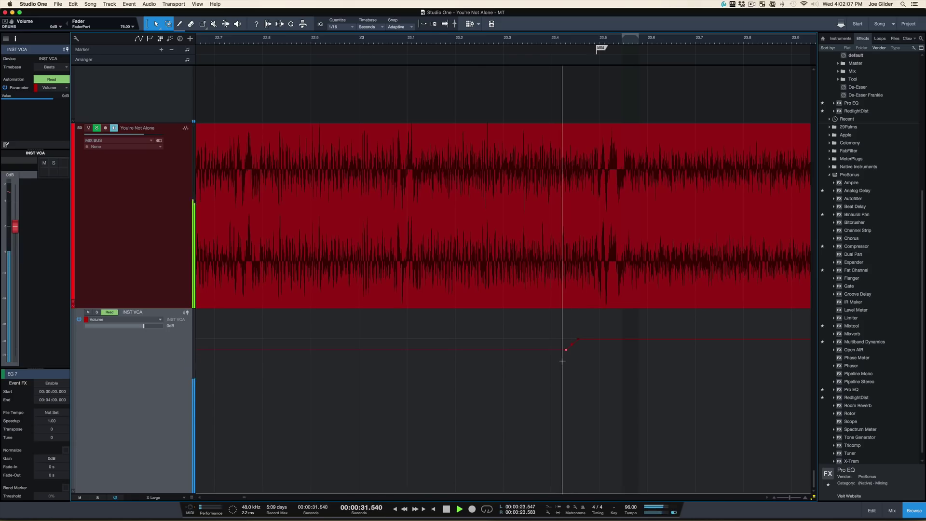
{"action": "mouse_move", "coordinate": [566, 350]}
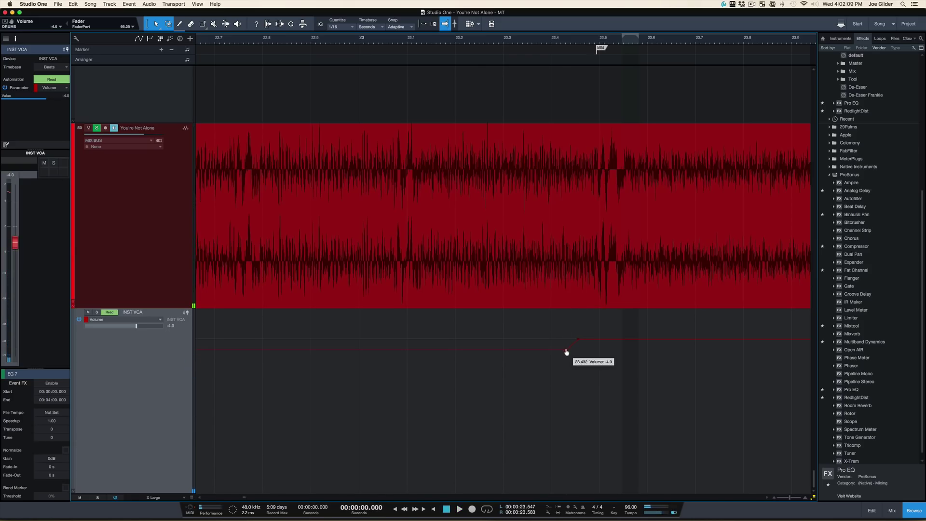
{"action": "left_click_drag", "start_coordinate": [566, 350], "coordinate": [568, 345]}
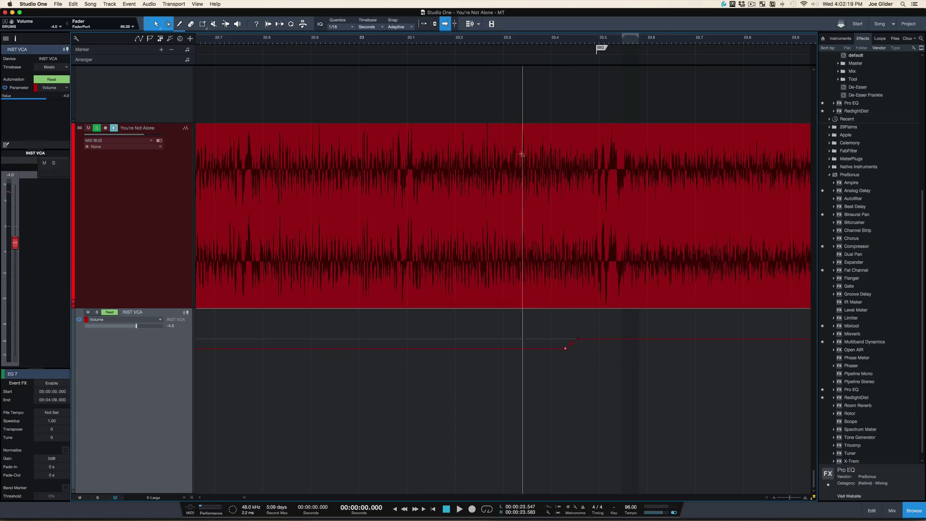
Play the mix from about 3.7 seconds into the heavy section after the BIG marker.
{"action": "left_click_drag", "start_coordinate": [500, 40], "coordinate": [499, 1]}
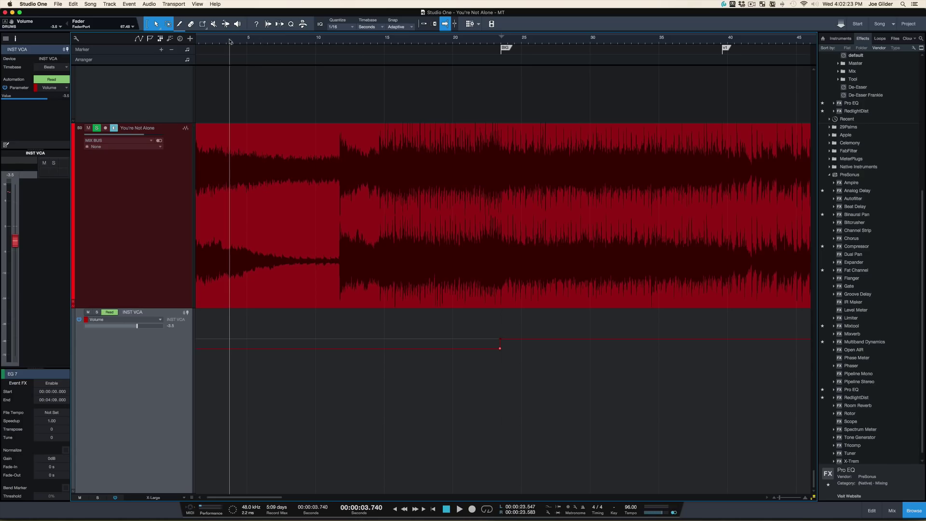
{"action": "key", "text": "space"}
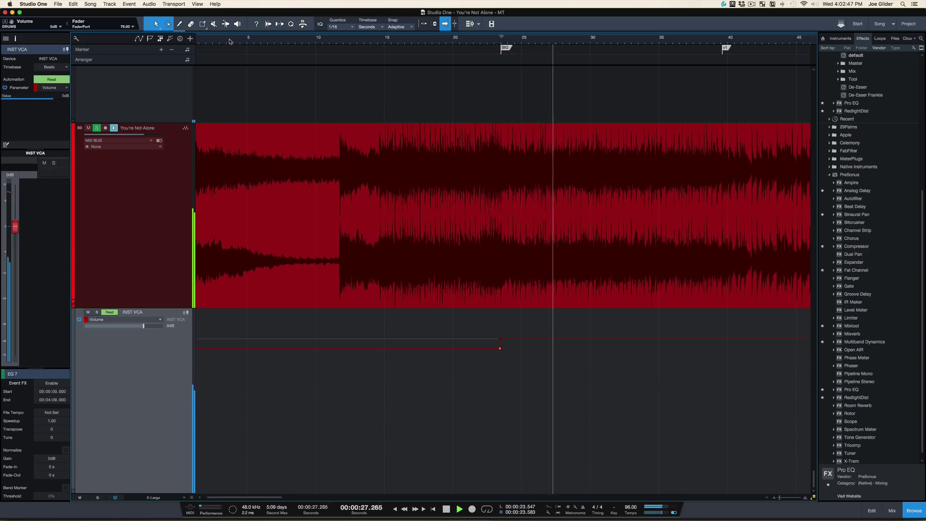
{"action": "left_click", "coordinate": [230, 41]}
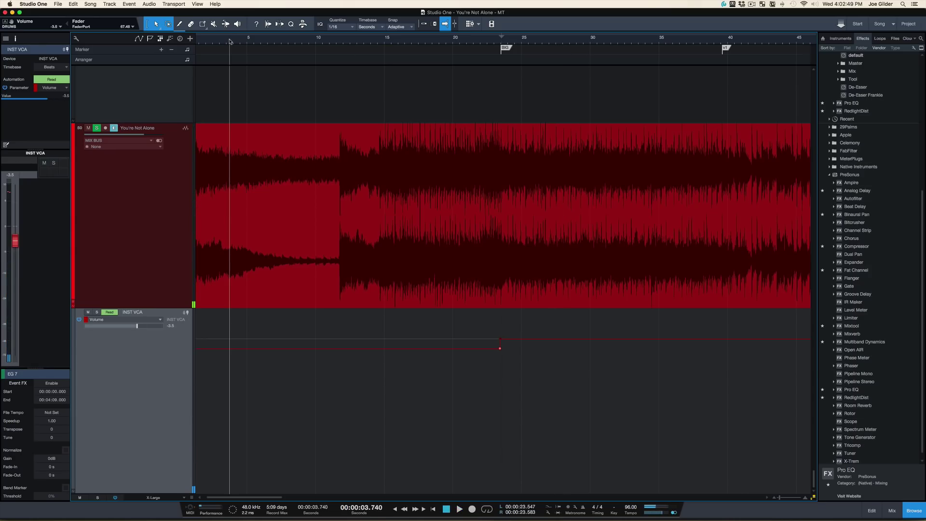
Play the recorded mix on the You're Not Alone track from about 14.8 seconds with input monitoring off.
{"action": "left_click", "coordinate": [377, 41]}
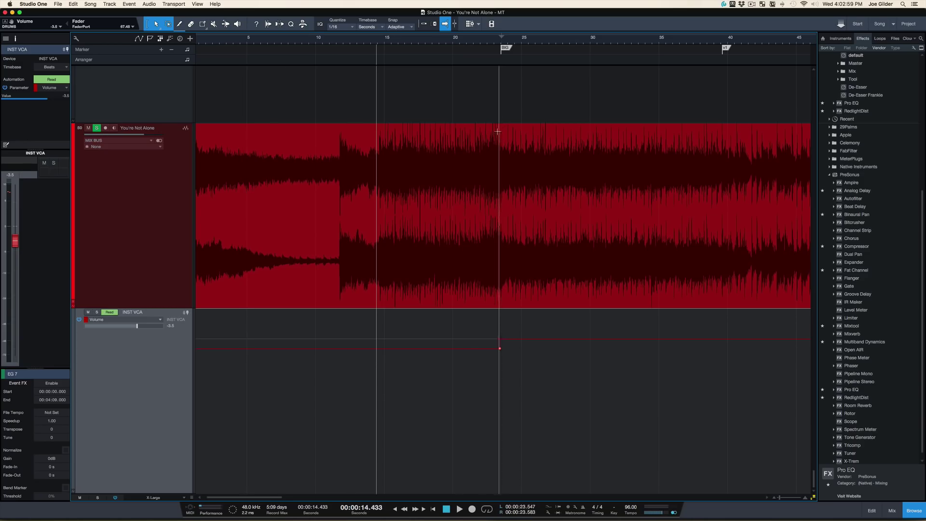
{"action": "left_click_drag", "start_coordinate": [496, 154], "coordinate": [376, 158]}
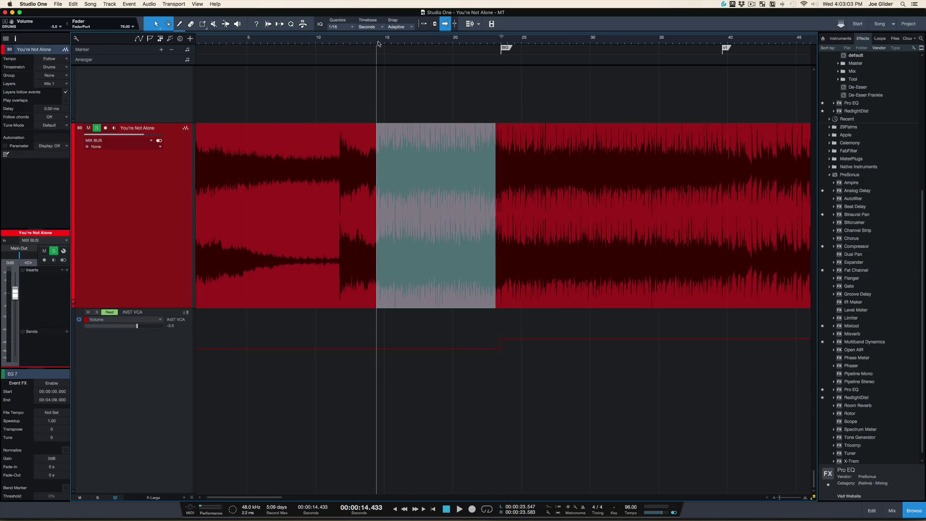
{"action": "left_click", "coordinate": [364, 190]}
{"action": "left_click", "coordinate": [381, 40]}
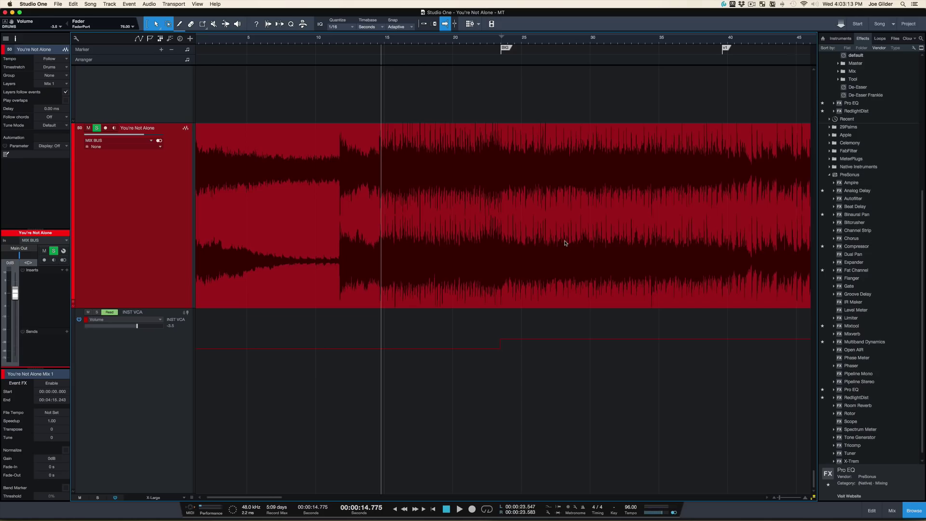
{"action": "key", "text": "space"}
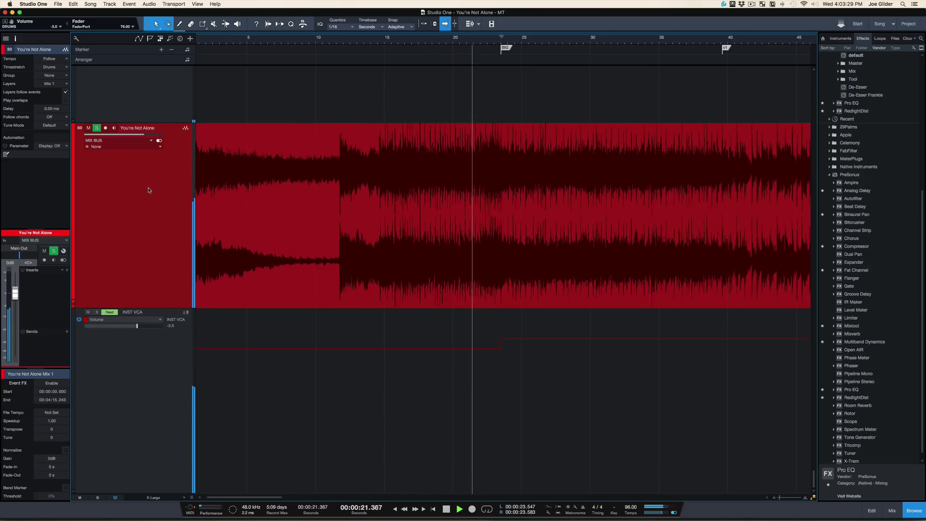
{"action": "key", "text": "space"}
Turn on input monitoring for the You're Not Alone track and play the live mix from about 14.8 seconds through the BIG marker.
{"action": "left_click", "coordinate": [114, 128]}
{"action": "key", "text": "space"}
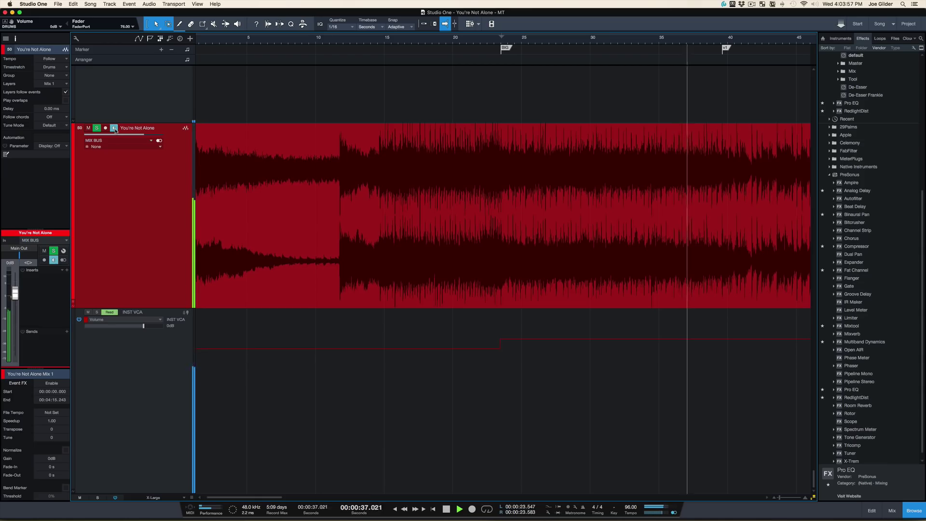
{"action": "key", "text": "space"}
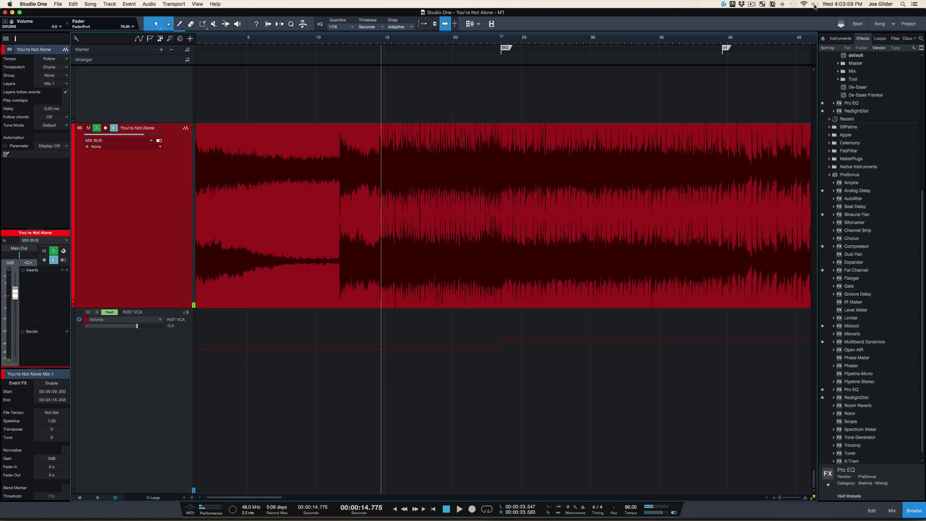
Save the song with the updated INST VCA automation.
{"action": "left_click", "coordinate": [753, 5]}
{"action": "left_click", "coordinate": [763, 33]}
{"action": "left_click_drag", "start_coordinate": [480, 43], "coordinate": [476, 14]}
{"action": "key", "text": "super+s"}
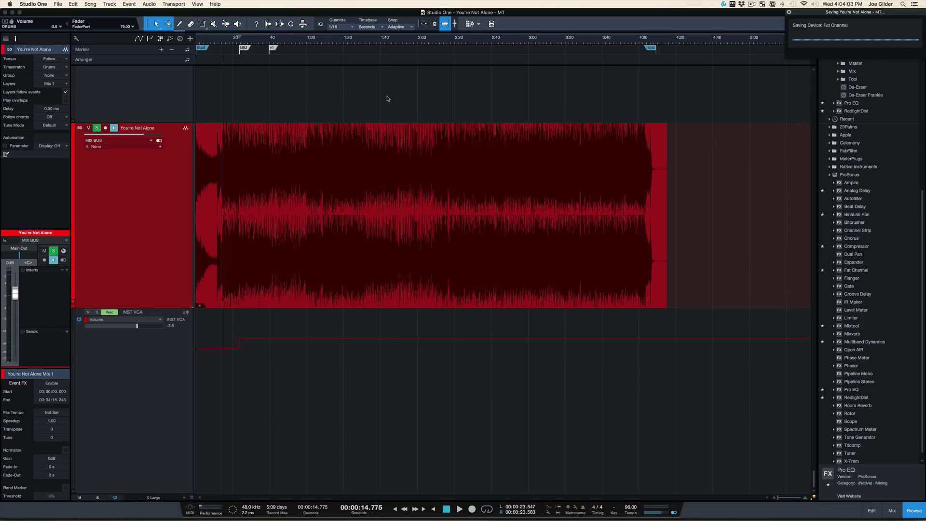
{"action": "scroll", "coordinate": [388, 95], "scroll_direction": "down", "scroll_amount": 1}
Switch to the TextEdit mix notes and delete the "MAKE HEAVY PART HIT HARDER", "INTRO FEELS WEAK" and "INTRO B" lines.
{"action": "key", "text": "super+Tab"}
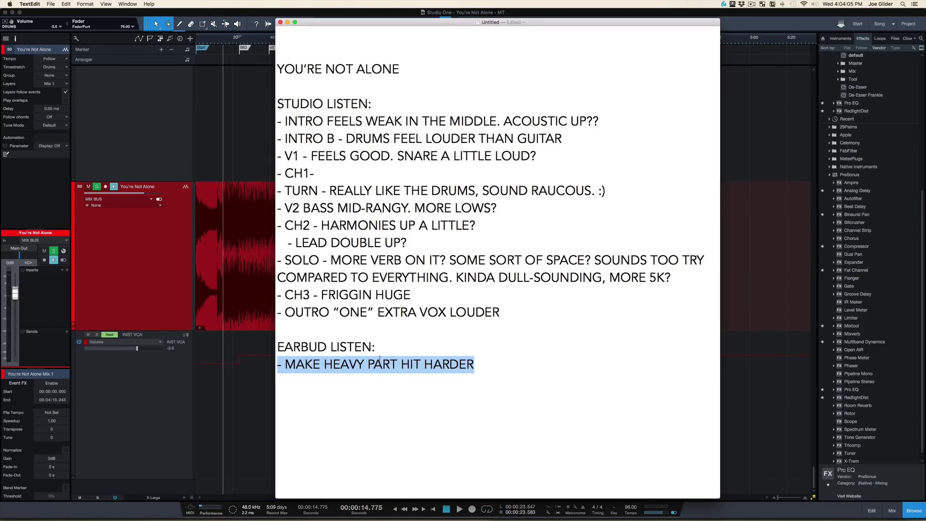
{"action": "key", "text": "BackSpace"}
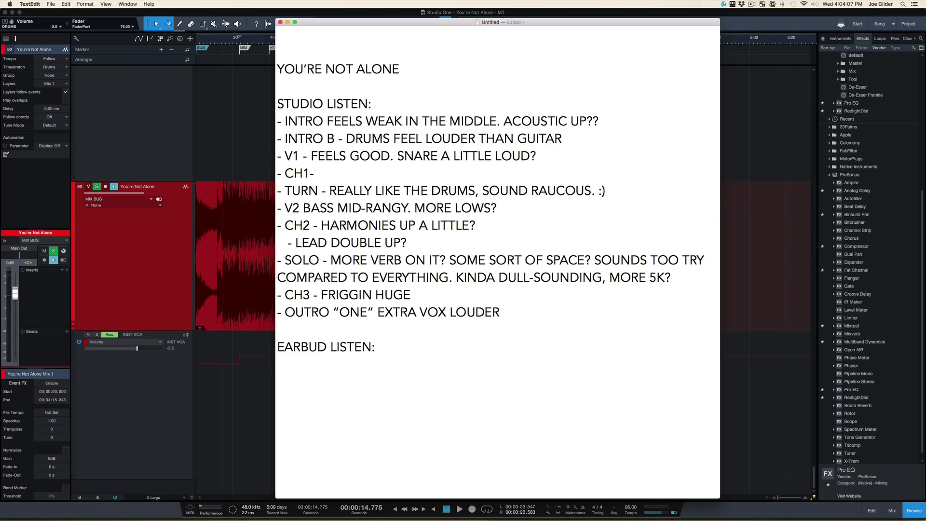
{"action": "double_click", "coordinate": [344, 121]}
{"action": "left_click", "coordinate": [363, 121]}
{"action": "triple_click", "coordinate": [363, 121]}
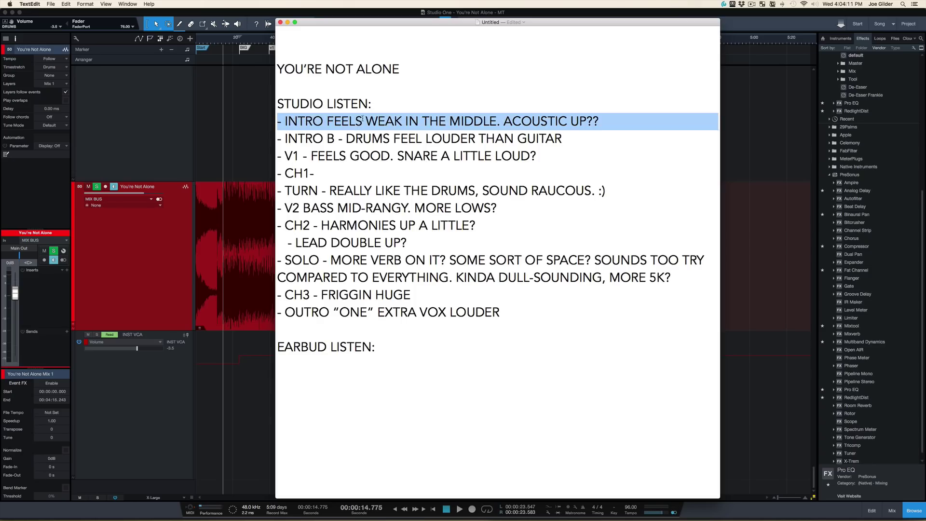
{"action": "key", "text": "BackSpace"}
{"action": "triple_click", "coordinate": [382, 121]}
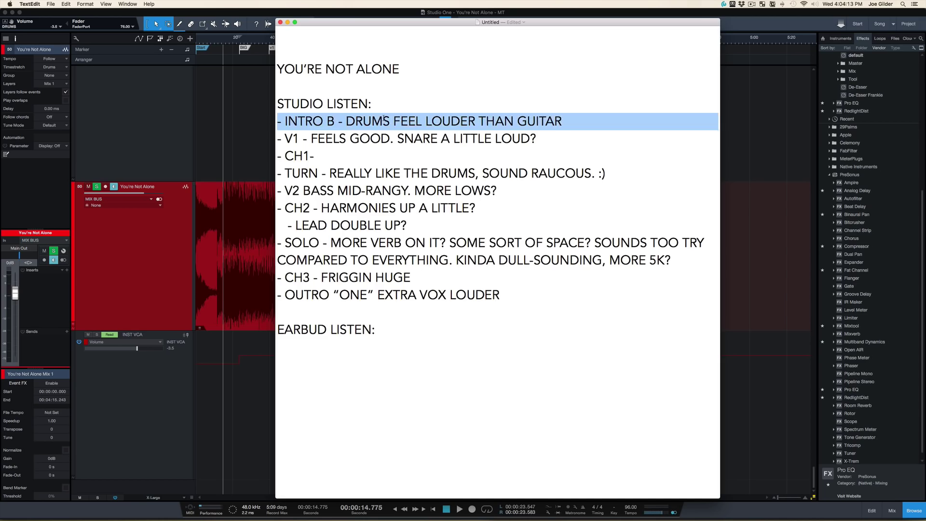
{"action": "key", "text": "BackSpace"}
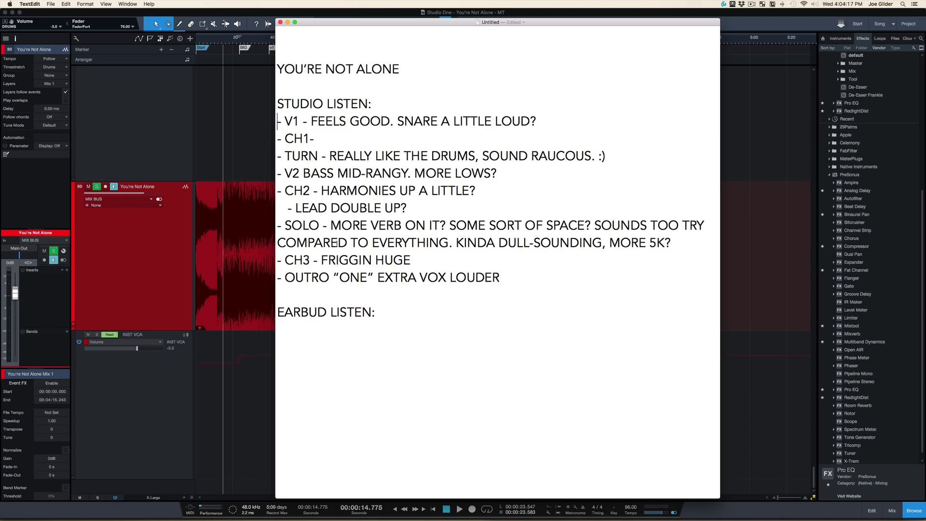
Save the notes document as "YNA NOTES" and return to the song in Studio One.
{"action": "key", "text": "super+s"}
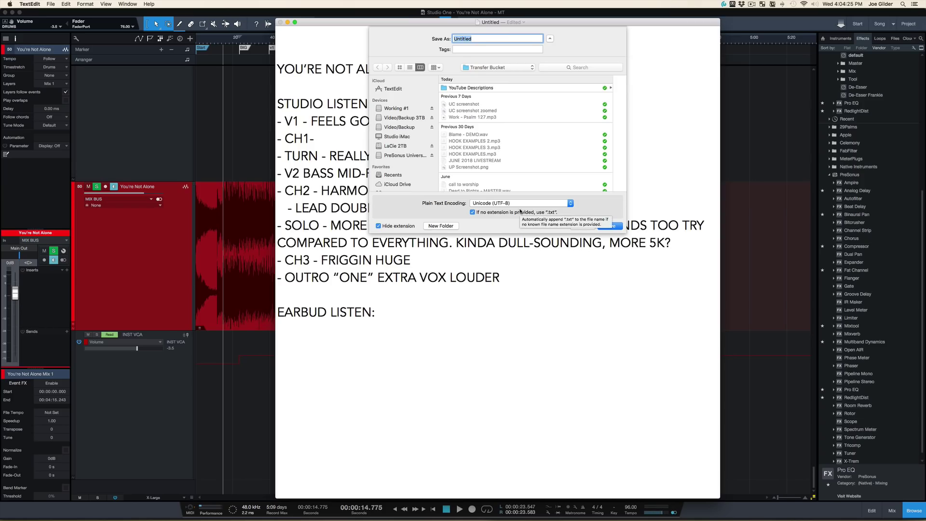
{"action": "type", "text": "YNA NOTES"}
{"action": "key", "text": "Return"}
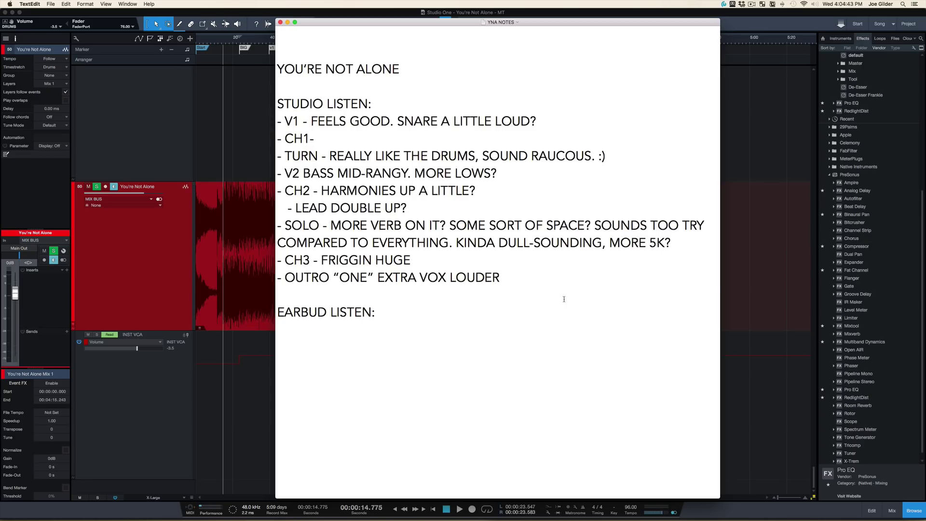
{"action": "key", "text": "super+s"}
{"action": "left_click", "coordinate": [276, 14]}
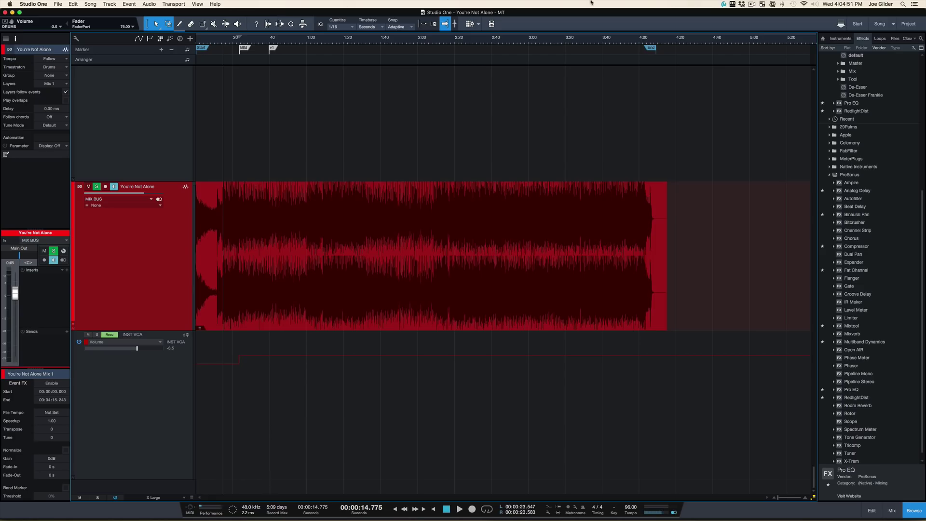
Move the End marker to about 4:11.9 and play the mix from the start of the song.
{"action": "left_click_drag", "start_coordinate": [654, 50], "coordinate": [660, 51]}
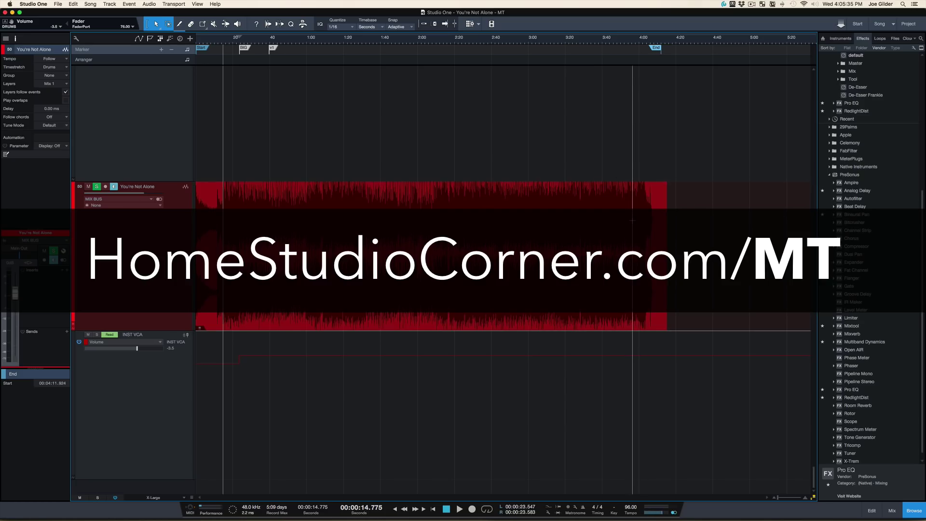
{"action": "mouse_move", "coordinate": [213, 42]}
{"action": "left_mouse_down"}
{"action": "mouse_move", "coordinate": [212, 56]}
{"action": "mouse_move", "coordinate": [263, 79]}
{"action": "left_mouse_up"}
{"action": "key", "text": "comma"}
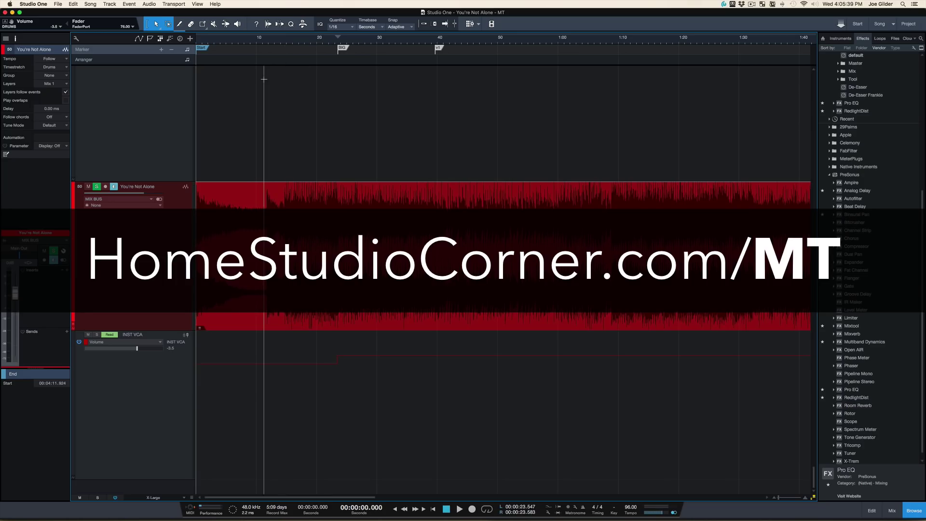
{"action": "key", "text": "space"}
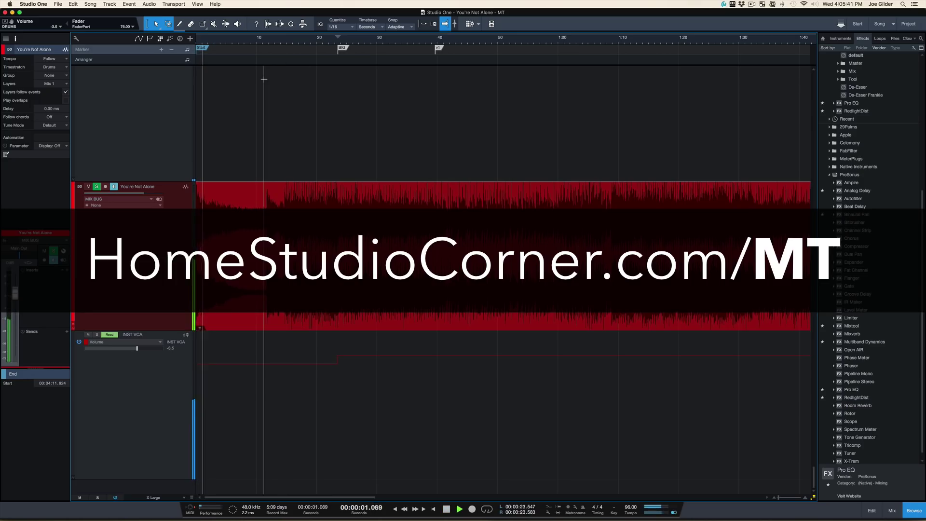